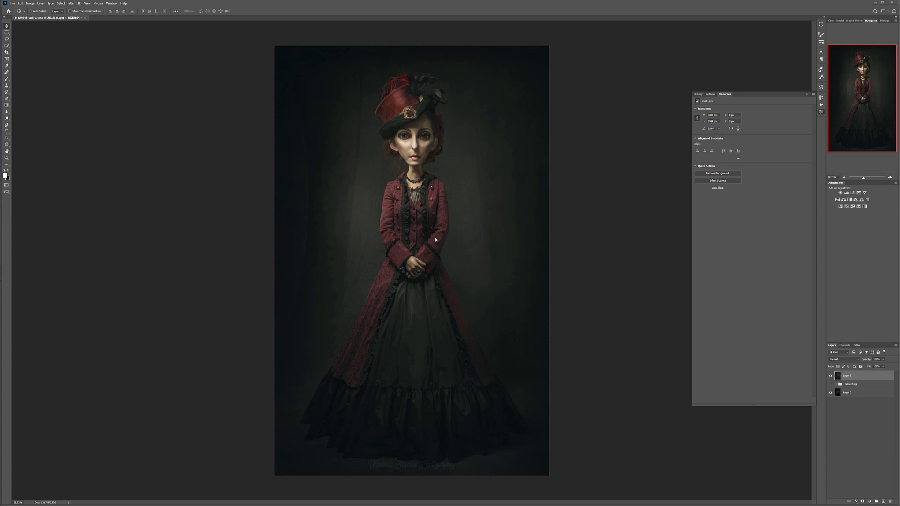
- Toggle the finished doll composite layer off and on to compare it with the original photo
{"action": "left_click", "coordinate": [831, 375]}
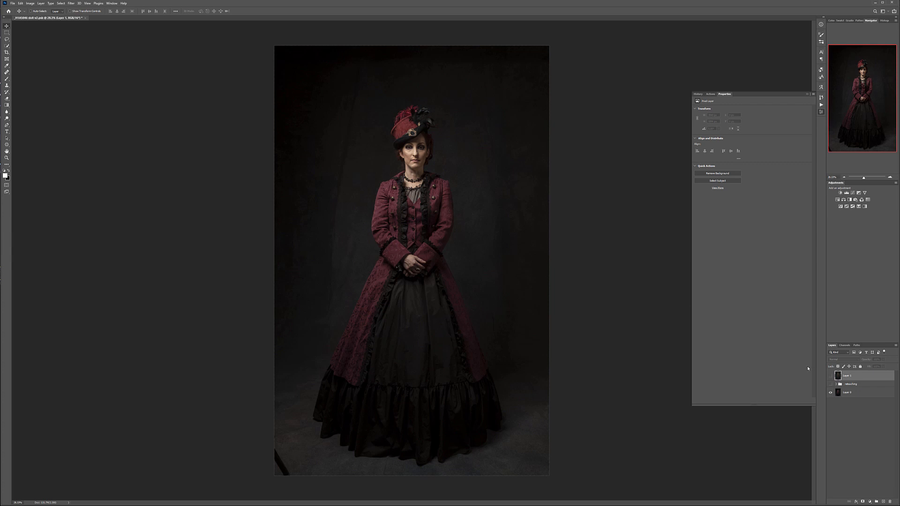
{"action": "left_click", "coordinate": [830, 376]}
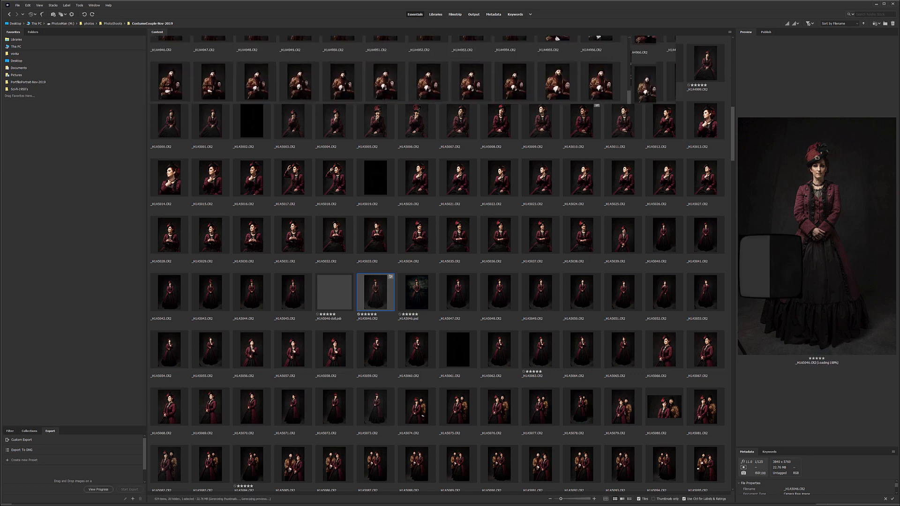
- Switch to Bridge, widen the preview of _H1A5046.CR2, and magnify the woman's face and neck to check the detail
{"action": "left_click_drag", "start_coordinate": [736, 235], "coordinate": [624, 235]}
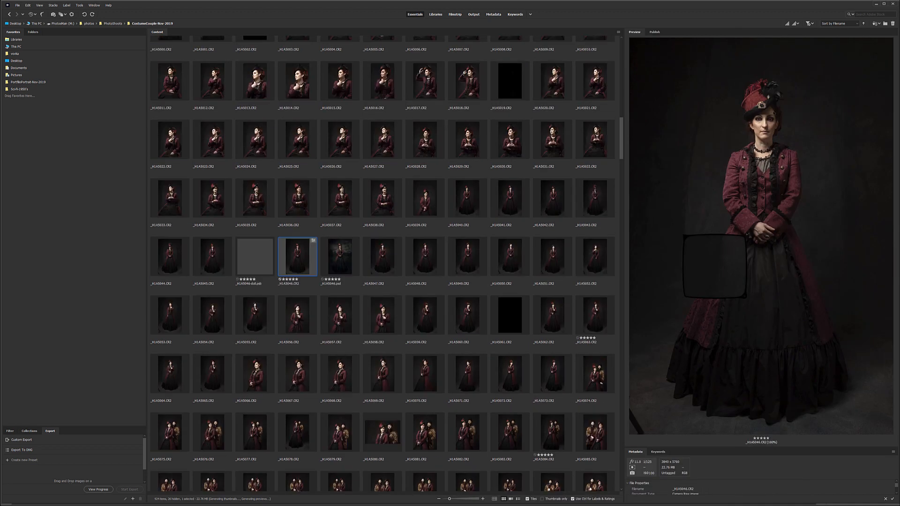
{"action": "left_click", "coordinate": [803, 122]}
{"action": "left_click", "coordinate": [806, 124]}
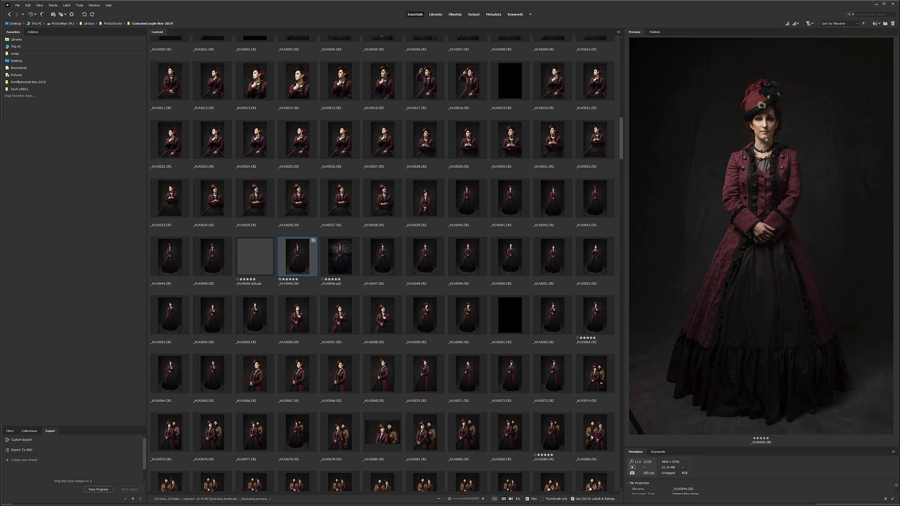
{"action": "mouse_move", "coordinate": [771, 133]}
{"action": "left_mouse_down"}
{"action": "mouse_move", "coordinate": [755, 146]}
{"action": "mouse_move", "coordinate": [753, 131]}
{"action": "mouse_move", "coordinate": [773, 137]}
{"action": "left_mouse_up"}
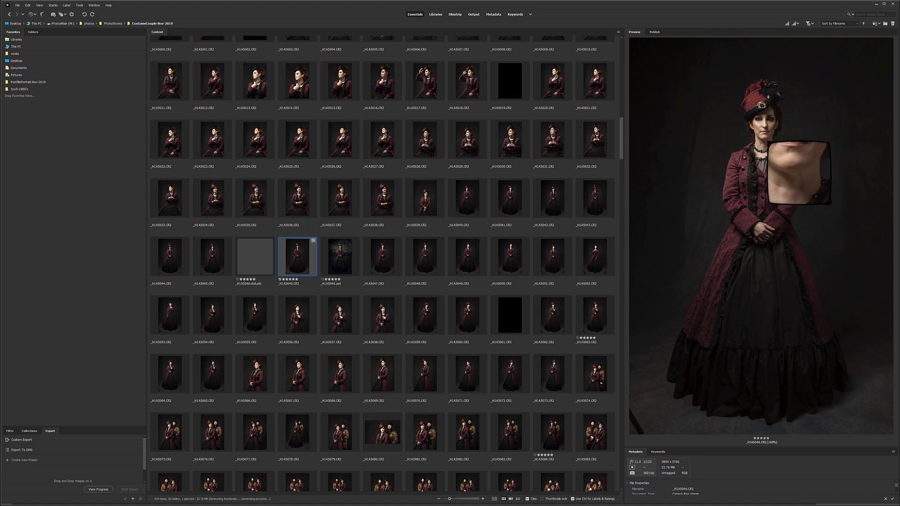
{"action": "left_click", "coordinate": [773, 151]}
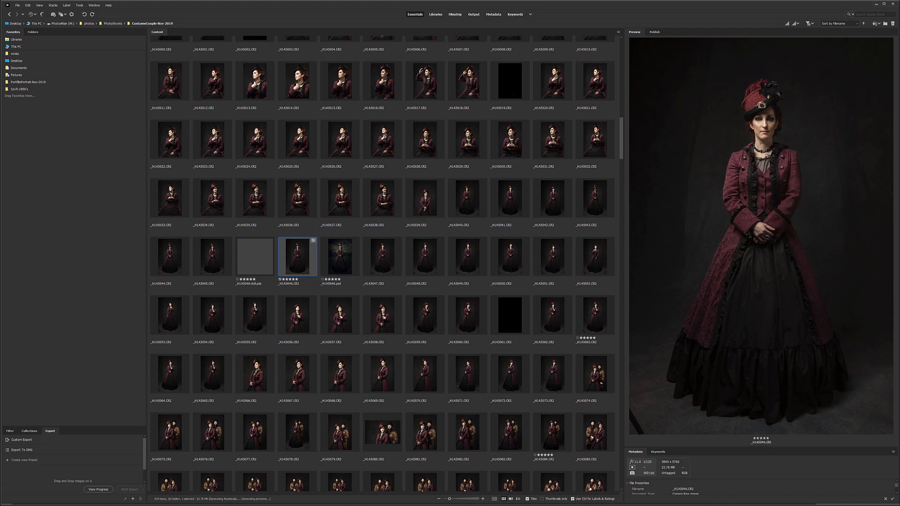
{"action": "left_click_drag", "start_coordinate": [769, 159], "coordinate": [760, 129]}
{"action": "left_click", "coordinate": [777, 146]}
- Open the standing portrait _H1A5046.CR2 in Camera Raw, lower its Highlights, and slightly raise Shadows and Sharpening
{"action": "left_click", "coordinate": [581, 147]}
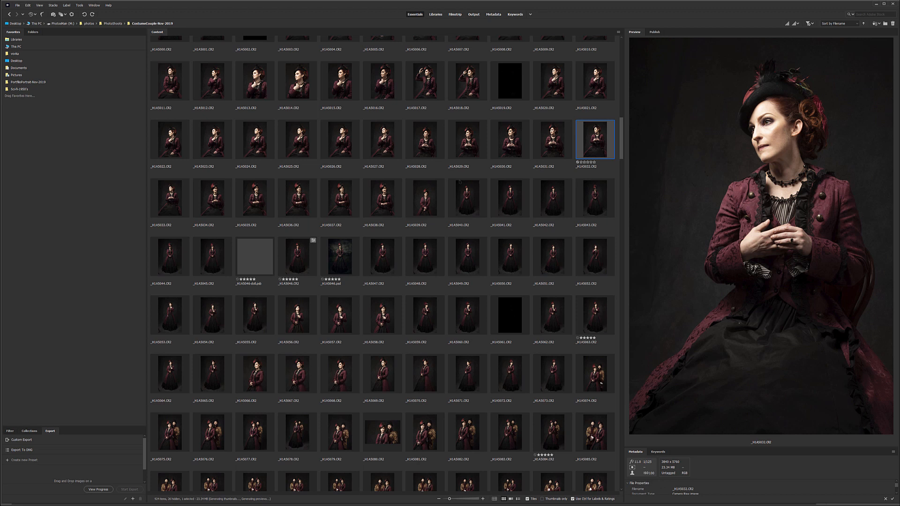
{"action": "left_click", "coordinate": [297, 256]}
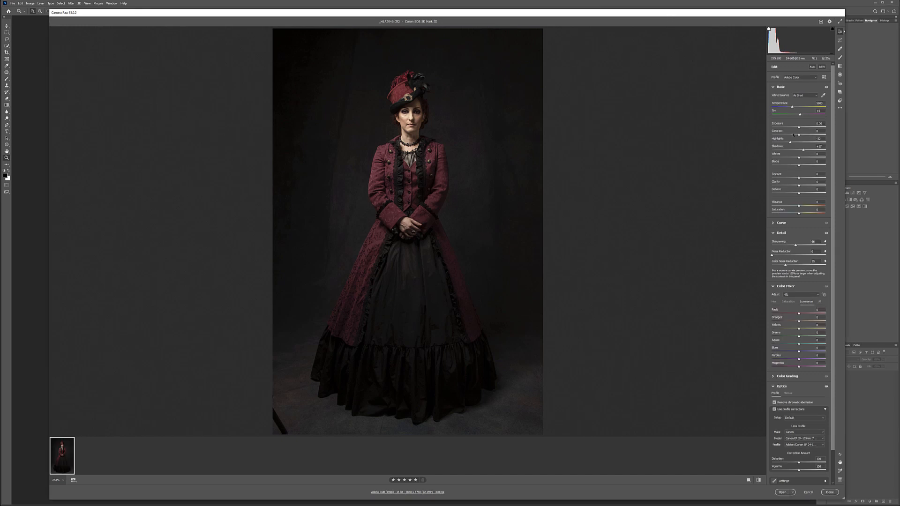
{"action": "left_click_drag", "start_coordinate": [791, 143], "coordinate": [787, 143]}
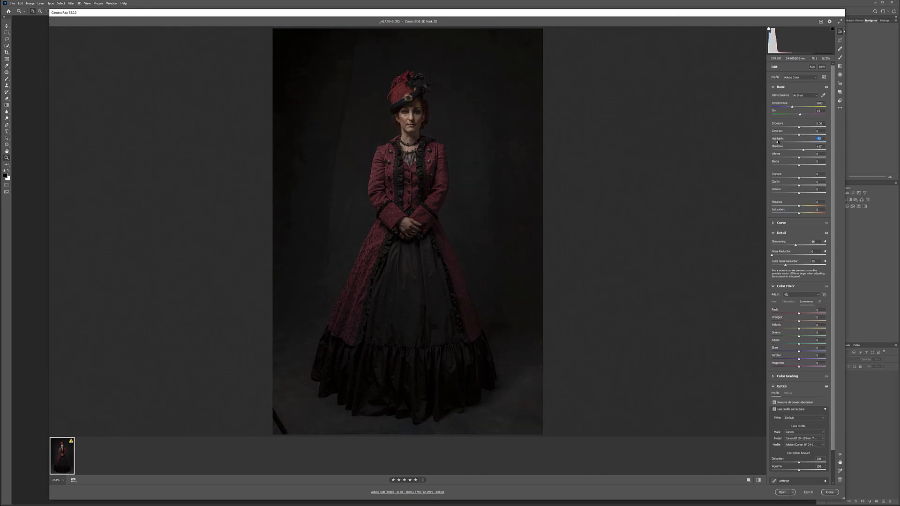
{"action": "mouse_move", "coordinate": [790, 143]}
{"action": "left_mouse_down"}
{"action": "mouse_move", "coordinate": [824, 144]}
{"action": "mouse_move", "coordinate": [788, 144]}
{"action": "left_mouse_up"}
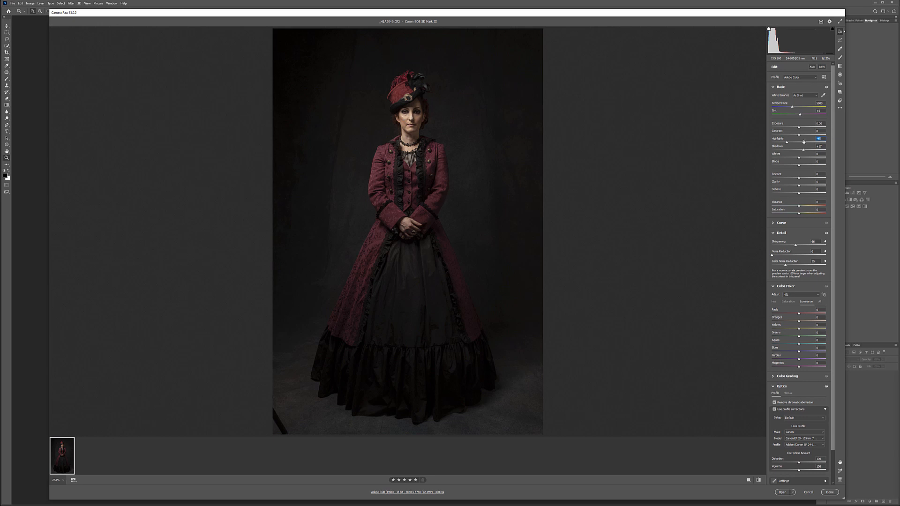
{"action": "mouse_move", "coordinate": [803, 150]}
{"action": "left_mouse_down"}
{"action": "mouse_move", "coordinate": [826, 151]}
{"action": "mouse_move", "coordinate": [781, 151]}
{"action": "mouse_move", "coordinate": [805, 153]}
{"action": "left_mouse_up"}
{"action": "left_click", "coordinate": [830, 492]}
{"action": "scroll", "coordinate": [778, 318], "scroll_direction": "down", "scroll_amount": 1}
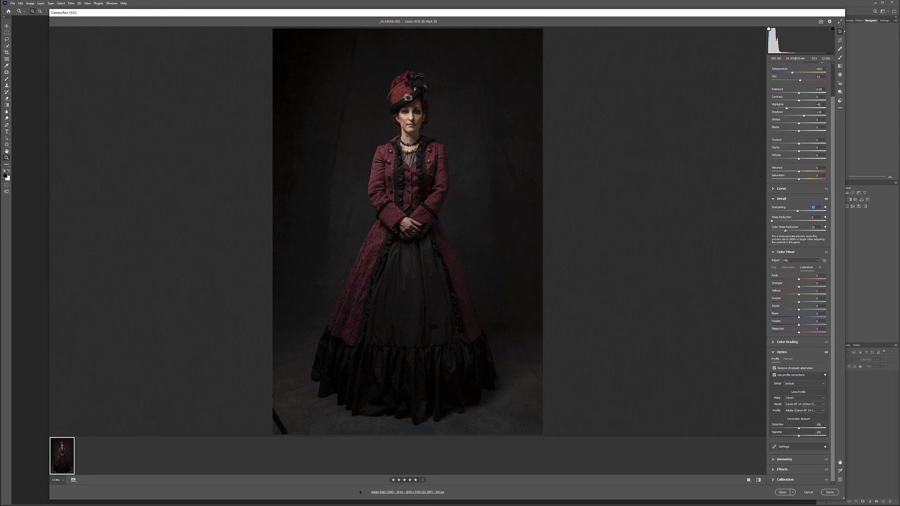
- Set the Camera Raw workflow depth to 16 Bits/Channel and open the portrait in Photoshop
{"action": "left_click", "coordinate": [415, 492]}
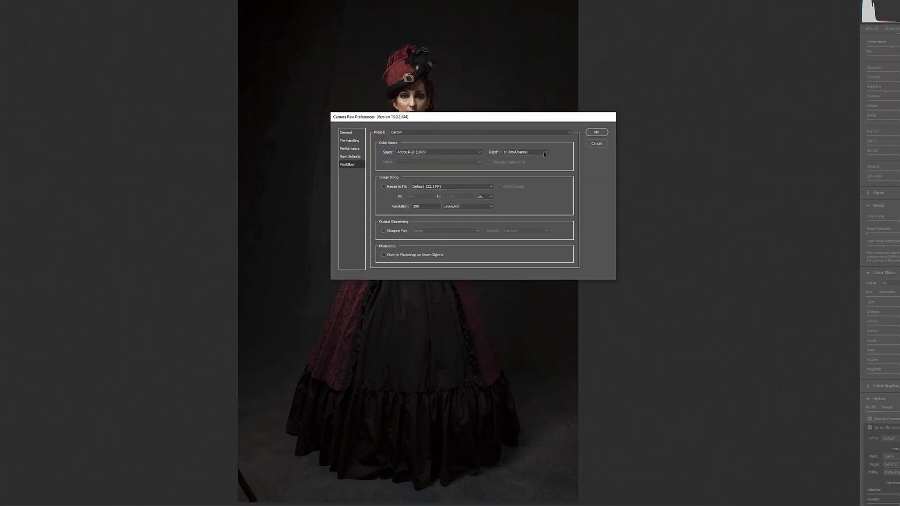
{"action": "left_click", "coordinate": [501, 156]}
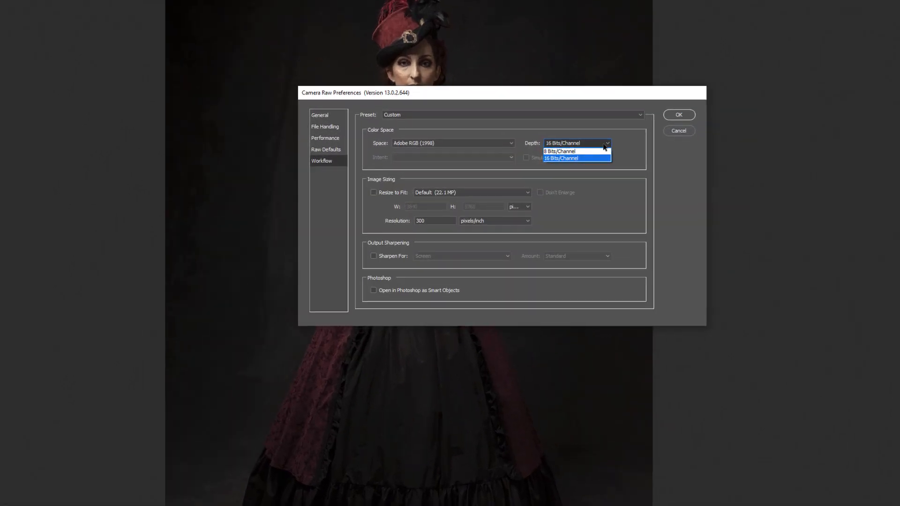
{"action": "left_click", "coordinate": [584, 159]}
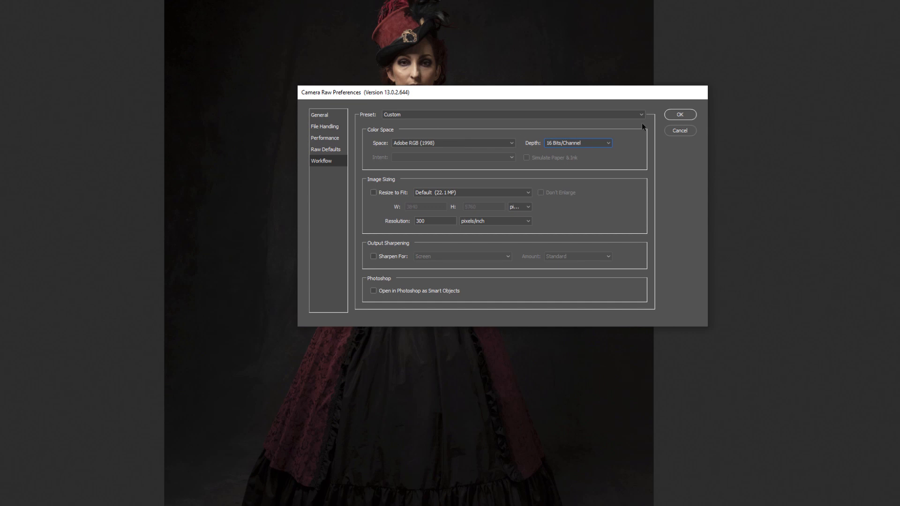
{"action": "left_click", "coordinate": [679, 115]}
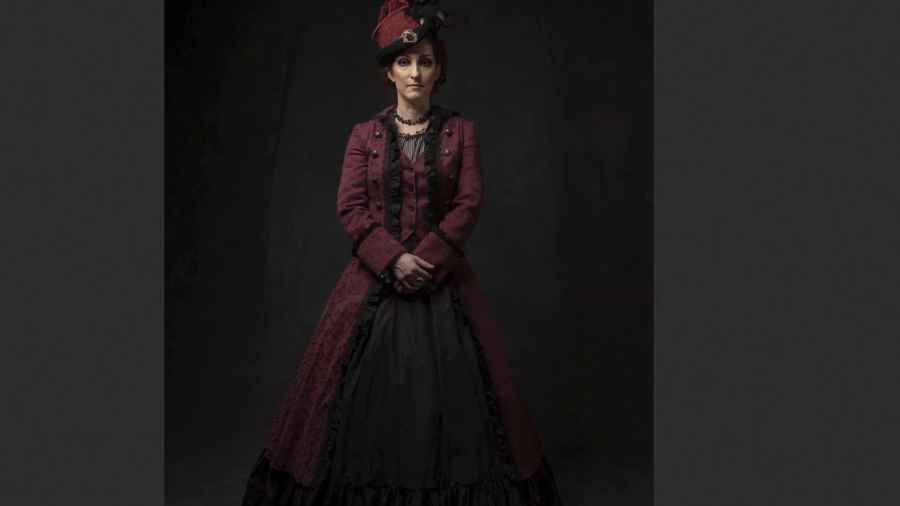
{"action": "key", "text": "super+shift+a"}
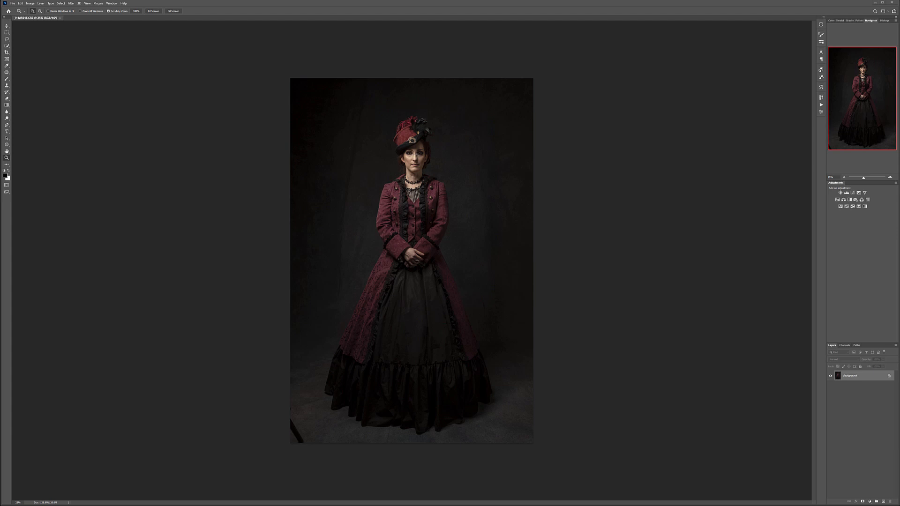
- Duplicate the Background layer twice, renaming the upper copy "lq"
{"action": "left_click_drag", "start_coordinate": [411, 154], "coordinate": [391, 166]}
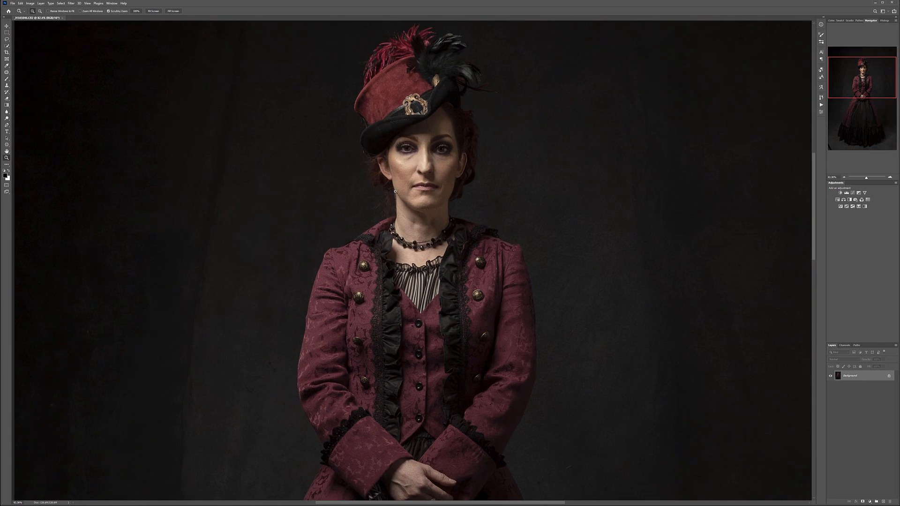
{"action": "left_click_drag", "start_coordinate": [433, 234], "coordinate": [493, 235]}
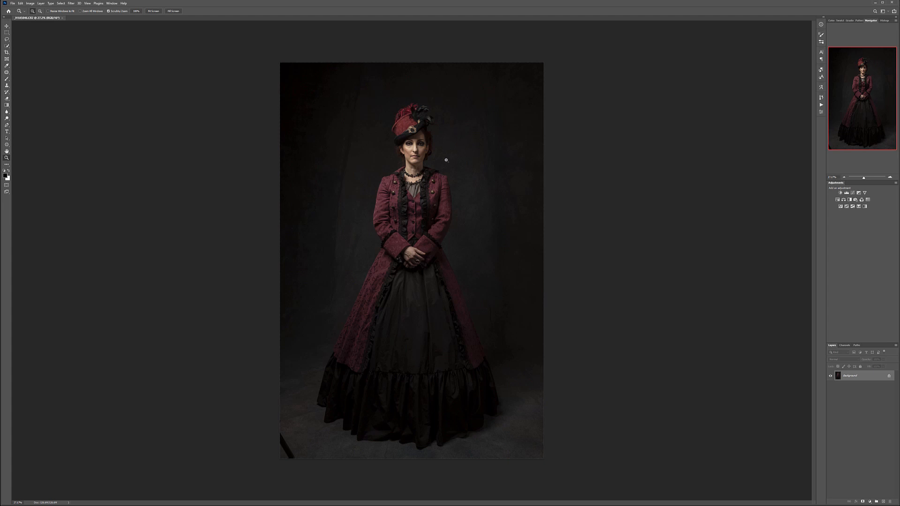
{"action": "left_click_drag", "start_coordinate": [871, 381], "coordinate": [884, 502]}
{"action": "double_click", "coordinate": [853, 376]}
{"action": "key", "text": "BackSpace"}
{"action": "type", "text": "bg"}
{"action": "key", "text": "Return"}
{"action": "left_click_drag", "start_coordinate": [854, 388], "coordinate": [886, 501]}
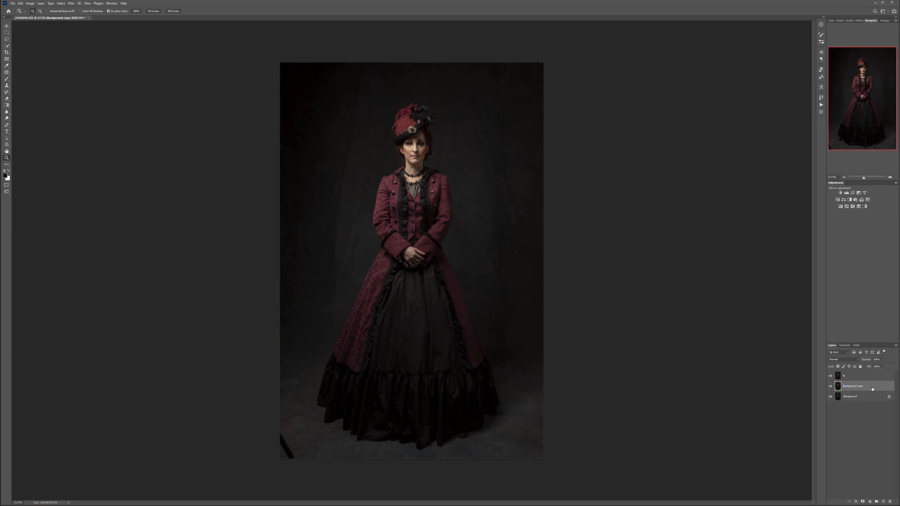
- Open the lq layer in the Liquify filter
{"action": "left_click", "coordinate": [860, 375]}
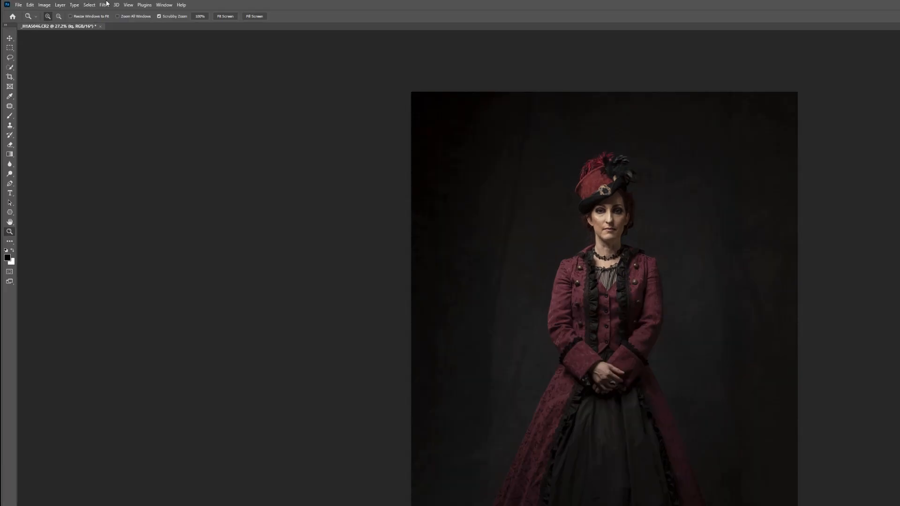
{"action": "left_click", "coordinate": [71, 4]}
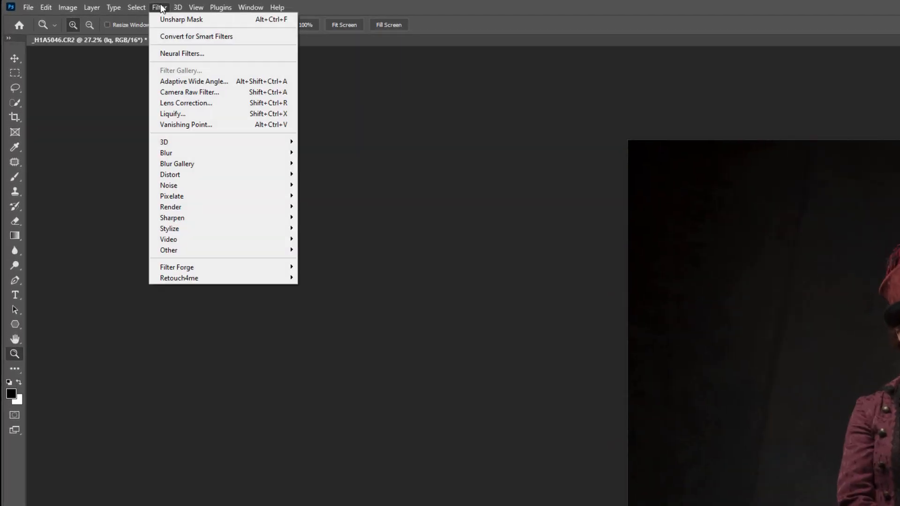
{"action": "left_click", "coordinate": [225, 114]}
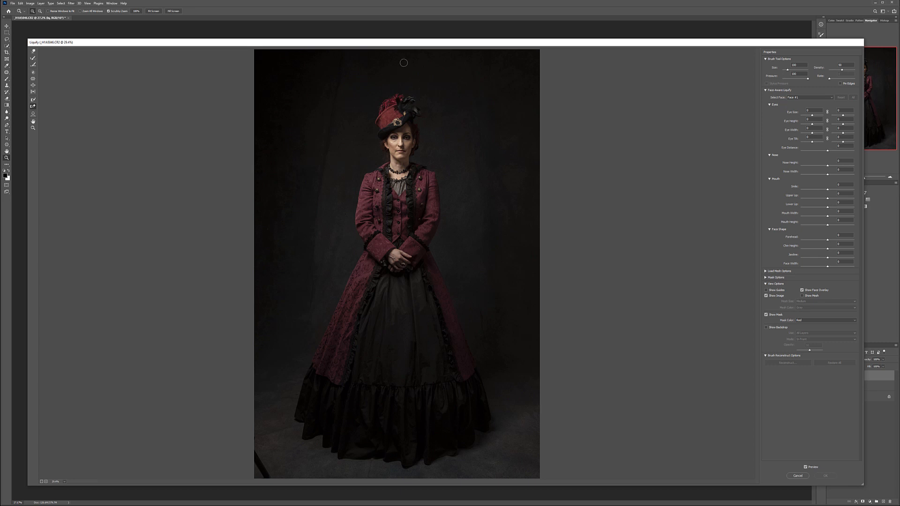
{"action": "left_click_drag", "start_coordinate": [405, 43], "coordinate": [402, 33]}
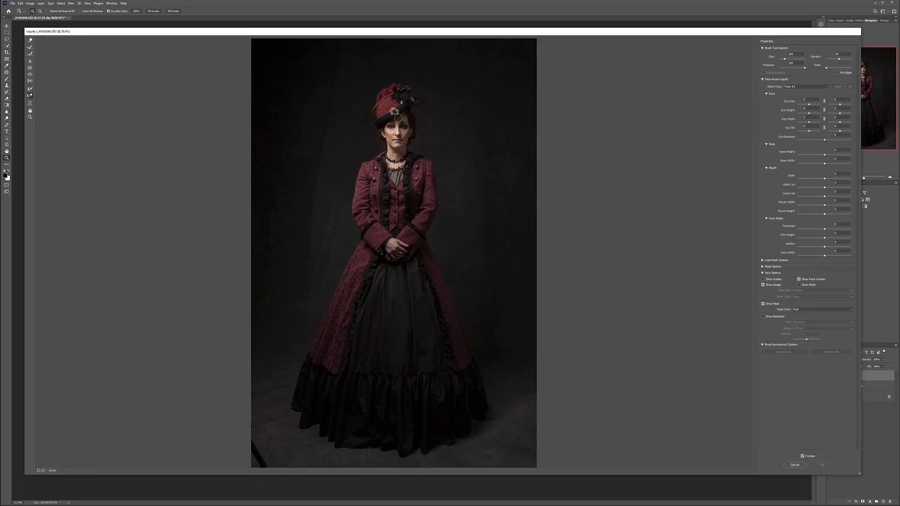
- Set Eye Size, Eye Height and Eye Width to 100 for both eyes, and increase Eye Distance slightly
{"action": "scroll", "coordinate": [401, 117], "scroll_direction": "up", "scroll_amount": 4}
{"action": "left_click_drag", "start_coordinate": [402, 115], "coordinate": [412, 237]}
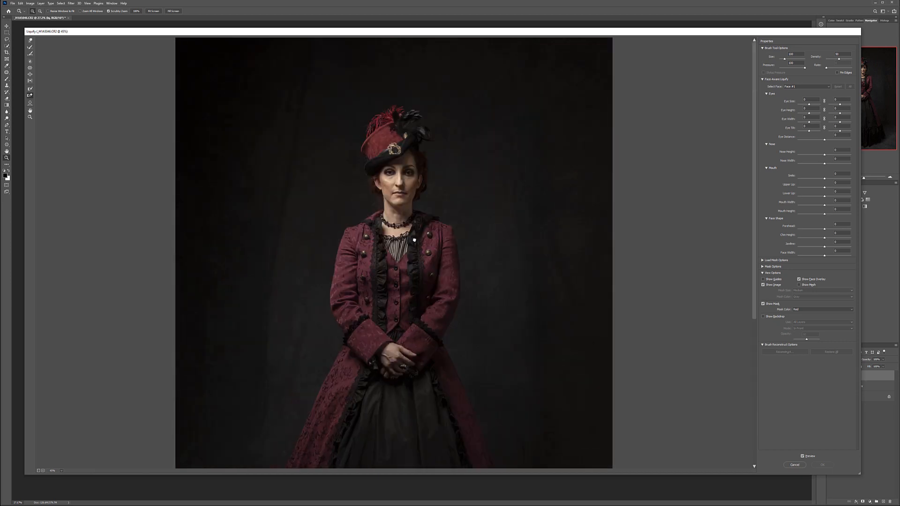
{"action": "scroll", "coordinate": [399, 157], "scroll_direction": "up", "scroll_amount": 2}
{"action": "scroll", "coordinate": [399, 156], "scroll_direction": "up", "scroll_amount": 4}
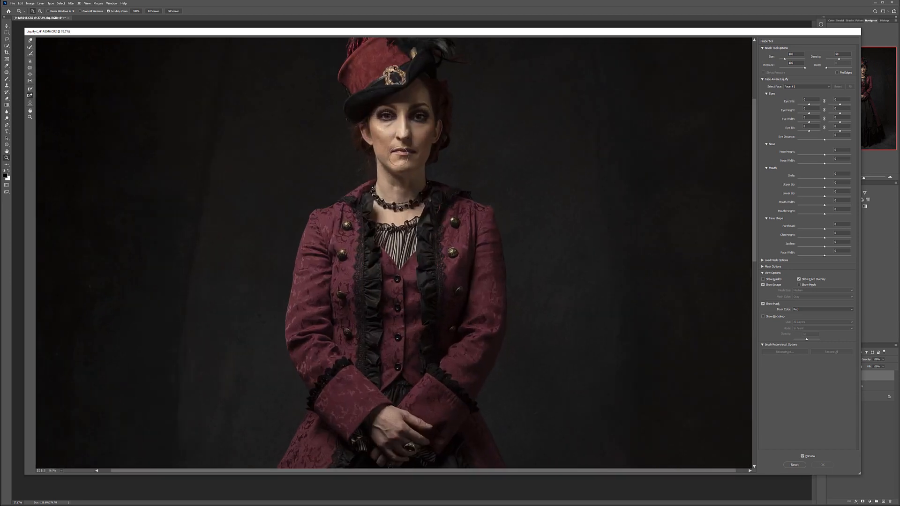
{"action": "left_click_drag", "start_coordinate": [420, 108], "coordinate": [418, 188]}
{"action": "scroll", "coordinate": [420, 187], "scroll_direction": "up", "scroll_amount": 4}
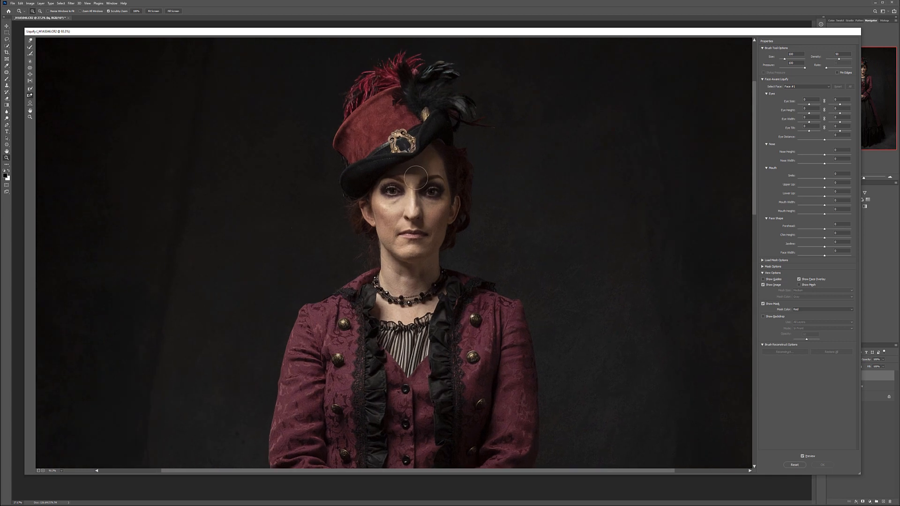
{"action": "scroll", "coordinate": [440, 186], "scroll_direction": "down", "scroll_amount": 1}
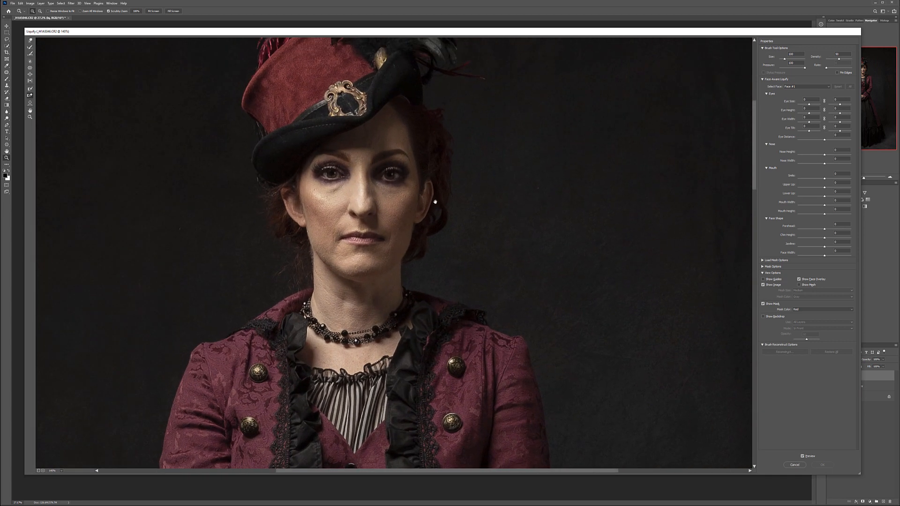
{"action": "scroll", "coordinate": [434, 200], "scroll_direction": "down", "scroll_amount": 1}
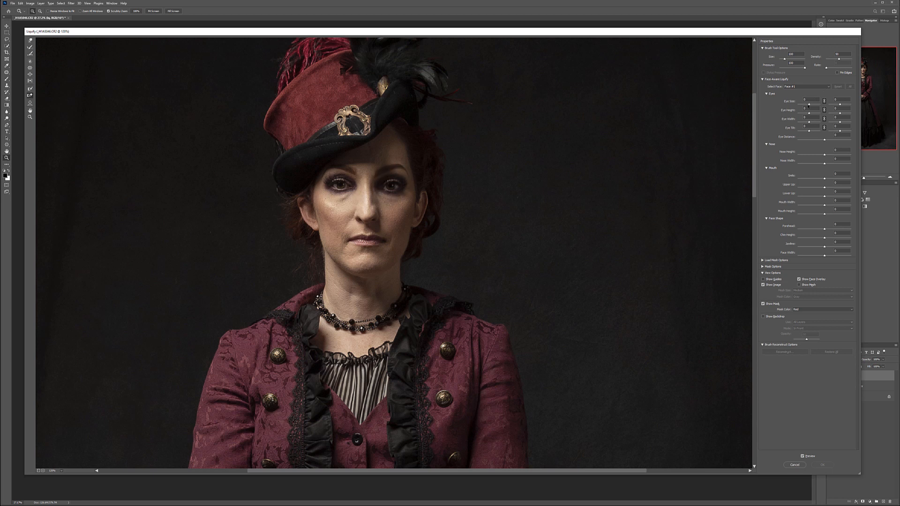
{"action": "left_click_drag", "start_coordinate": [810, 105], "coordinate": [832, 104]}
{"action": "mouse_move", "coordinate": [825, 115]}
{"action": "left_mouse_down"}
{"action": "mouse_move", "coordinate": [810, 111]}
{"action": "mouse_move", "coordinate": [825, 113]}
{"action": "left_mouse_up"}
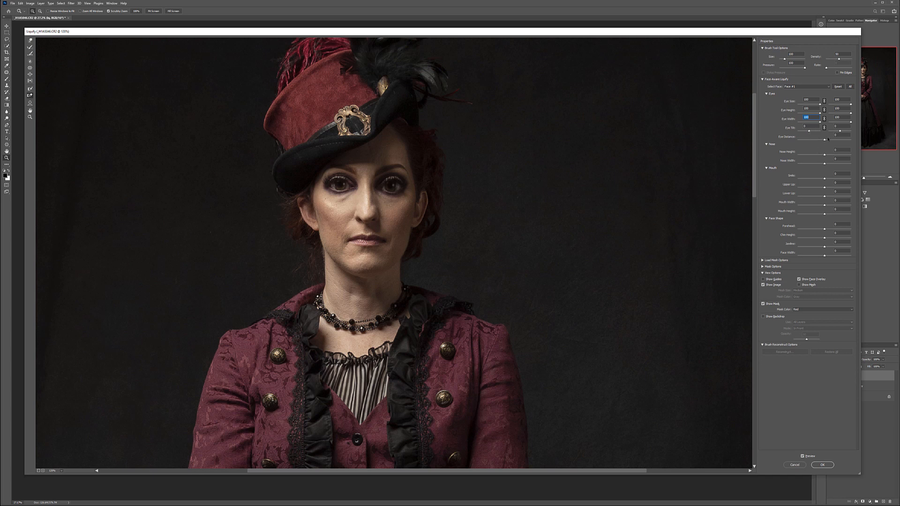
{"action": "left_click_drag", "start_coordinate": [838, 140], "coordinate": [832, 141]}
- Set Nose Width and Mouth Width to -100, and reshape the lips with lower Smile and Lower Lip and higher Upper Lip and Mouth Height
{"action": "left_click_drag", "start_coordinate": [782, 159], "coordinate": [765, 166]}
{"action": "left_click_drag", "start_coordinate": [825, 164], "coordinate": [795, 162]}
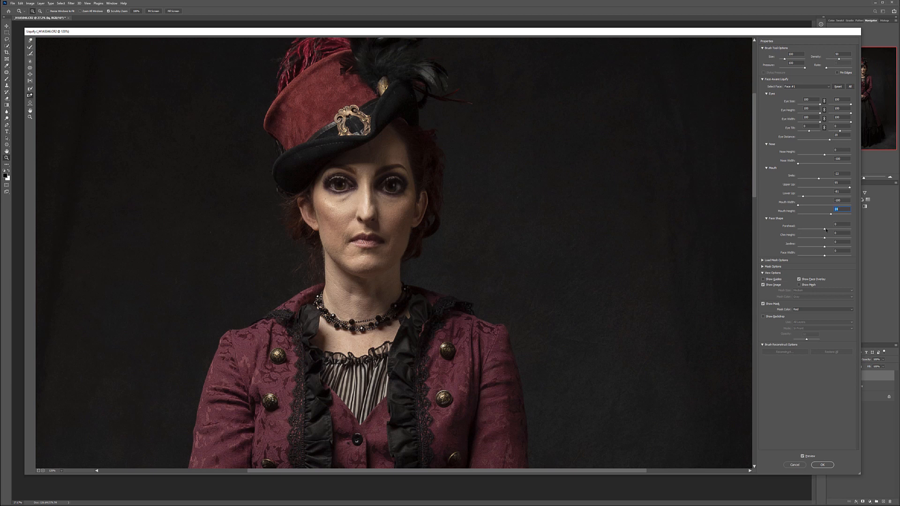
- Reshape the face with Jawline at -100, a lower Forehead value, and increased Chin Height and Face Width
{"action": "mouse_move", "coordinate": [824, 230]}
{"action": "left_mouse_down"}
{"action": "mouse_move", "coordinate": [851, 228]}
{"action": "mouse_move", "coordinate": [805, 231]}
{"action": "mouse_move", "coordinate": [813, 230]}
{"action": "left_mouse_up"}
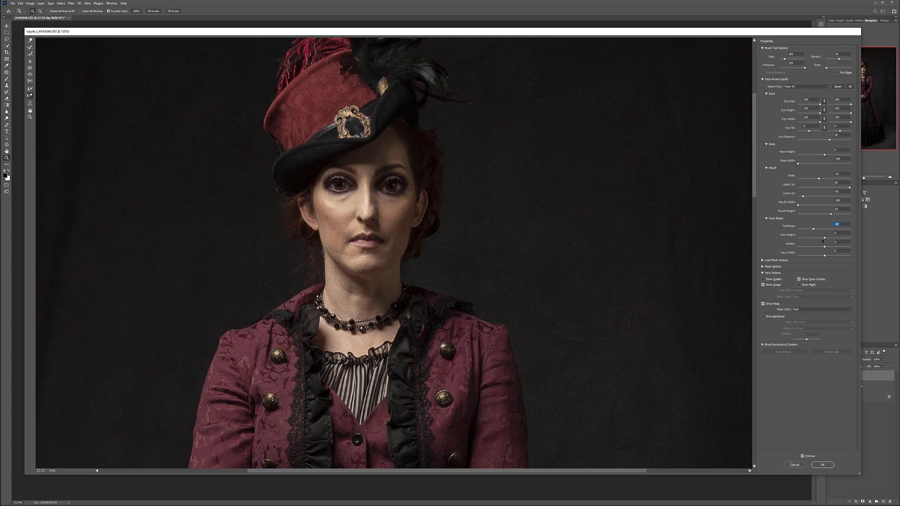
{"action": "left_click_drag", "start_coordinate": [824, 238], "coordinate": [785, 244]}
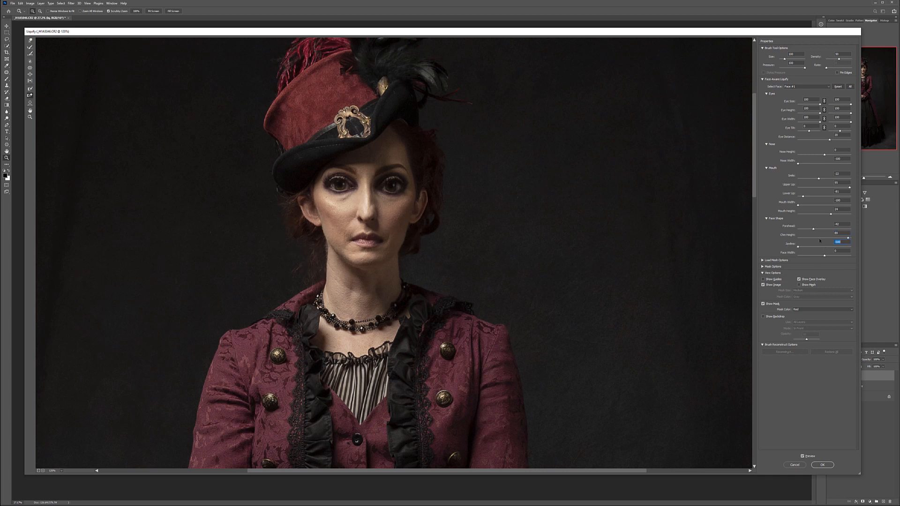
{"action": "mouse_move", "coordinate": [824, 257]}
{"action": "left_mouse_down"}
{"action": "mouse_move", "coordinate": [813, 257]}
{"action": "mouse_move", "coordinate": [860, 259]}
{"action": "mouse_move", "coordinate": [842, 261]}
{"action": "left_mouse_up"}
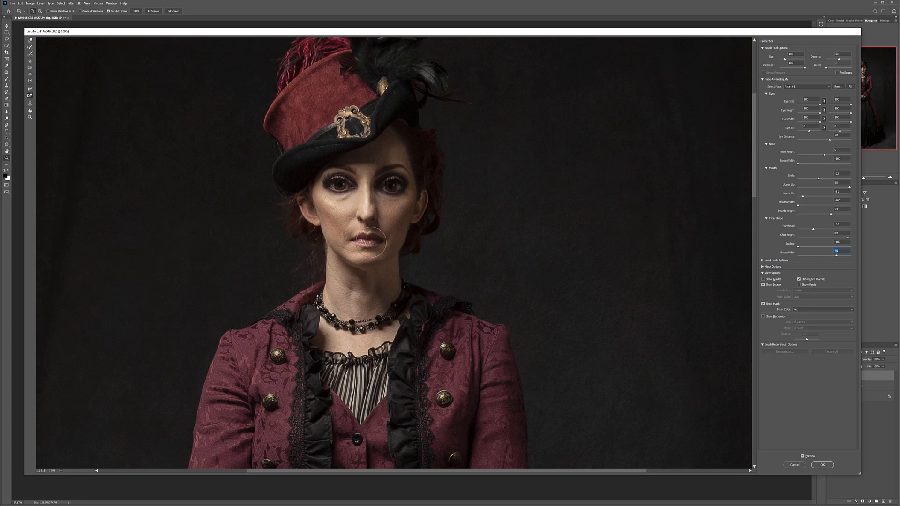
- Paint a freeze mask along the ear lobes, the outer edges of the jaw and neck, and the necklace
{"action": "key", "text": "ctrl+plus"}
{"action": "key", "text": "ctrl+plus"}
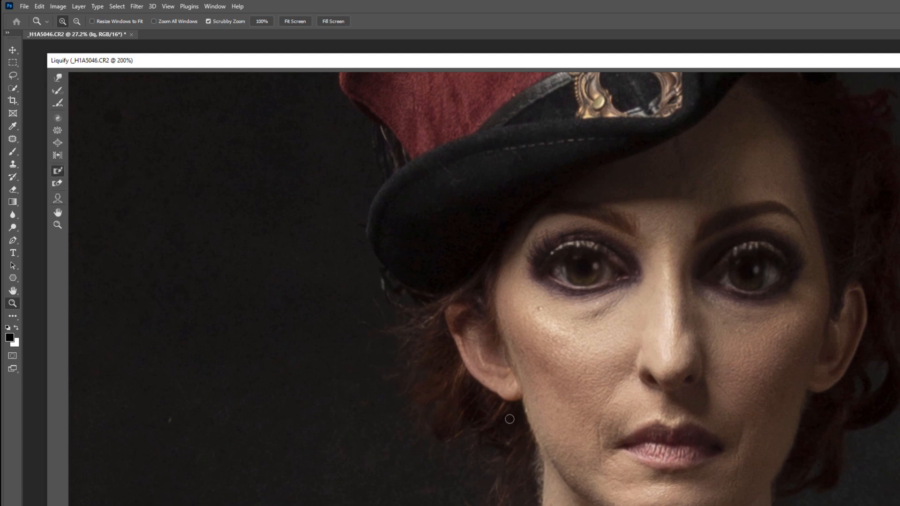
{"action": "key", "text": "bracketright"}
{"action": "key", "text": "bracketright"}
{"action": "key", "text": "bracketright"}
{"action": "key", "text": "ctrl+plus"}
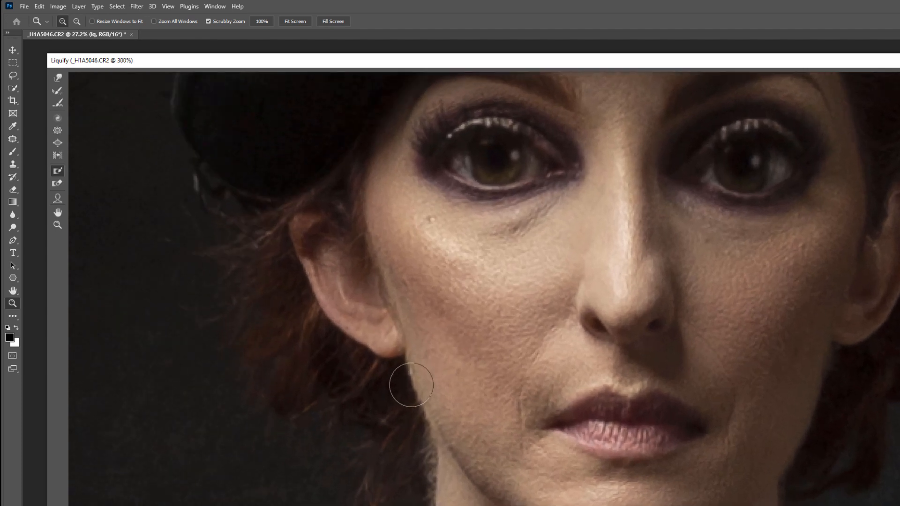
{"action": "left_click_drag", "start_coordinate": [394, 401], "coordinate": [577, 404]}
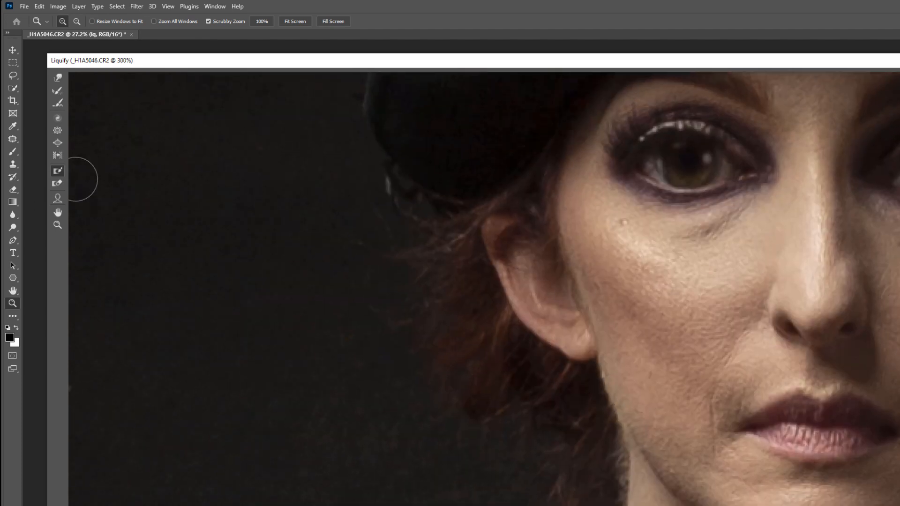
{"action": "mouse_move", "coordinate": [488, 324]}
{"action": "left_mouse_down"}
{"action": "mouse_move", "coordinate": [513, 348]}
{"action": "mouse_move", "coordinate": [495, 315]}
{"action": "mouse_move", "coordinate": [533, 349]}
{"action": "mouse_move", "coordinate": [576, 357]}
{"action": "mouse_move", "coordinate": [608, 444]}
{"action": "mouse_move", "coordinate": [604, 505]}
{"action": "left_mouse_up"}
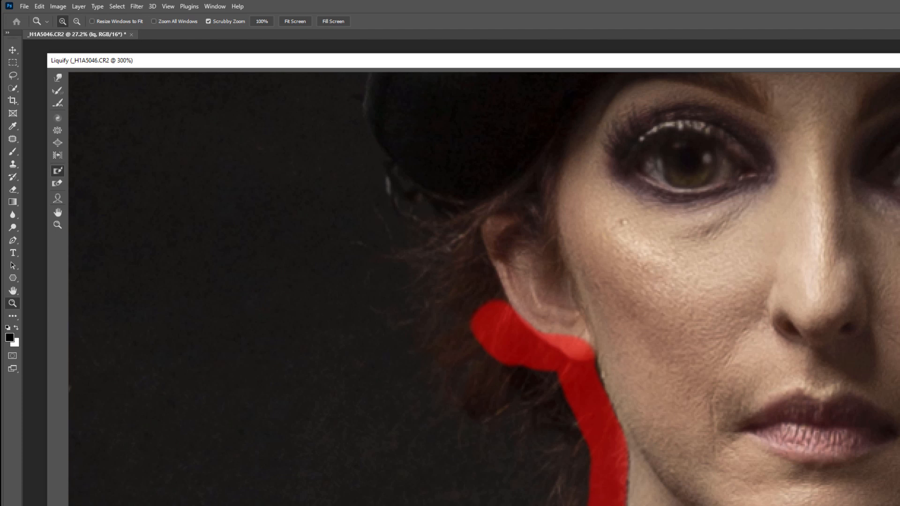
{"action": "mouse_move", "coordinate": [605, 505]}
{"action": "left_mouse_down"}
{"action": "mouse_move", "coordinate": [565, 505]}
{"action": "mouse_move", "coordinate": [368, 436]}
{"action": "mouse_move", "coordinate": [350, 441]}
{"action": "mouse_move", "coordinate": [397, 473]}
{"action": "mouse_move", "coordinate": [328, 412]}
{"action": "mouse_move", "coordinate": [469, 471]}
{"action": "mouse_move", "coordinate": [407, 477]}
{"action": "mouse_move", "coordinate": [513, 469]}
{"action": "mouse_move", "coordinate": [497, 471]}
{"action": "mouse_move", "coordinate": [531, 448]}
{"action": "mouse_move", "coordinate": [576, 382]}
{"action": "mouse_move", "coordinate": [571, 326]}
{"action": "left_mouse_up"}
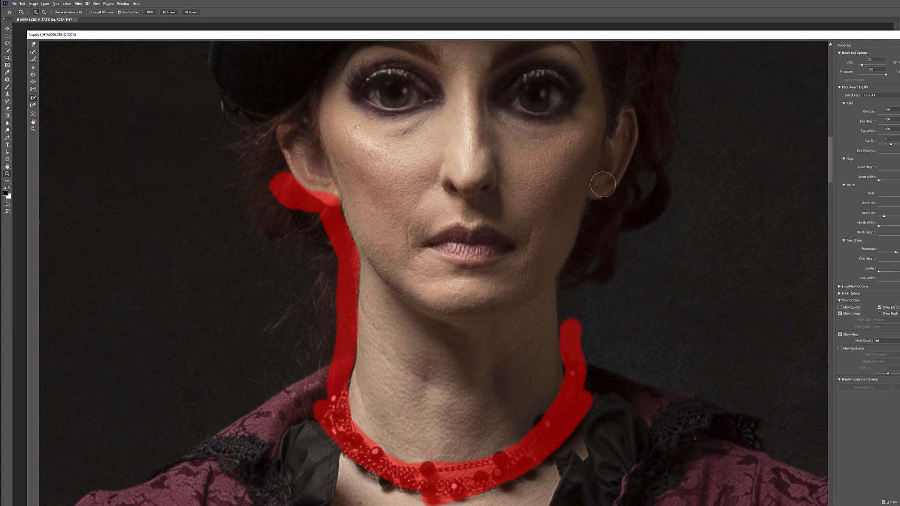
{"action": "mouse_move", "coordinate": [603, 184]}
{"action": "left_mouse_down"}
{"action": "mouse_move", "coordinate": [565, 288]}
{"action": "mouse_move", "coordinate": [586, 377]}
{"action": "left_mouse_up"}
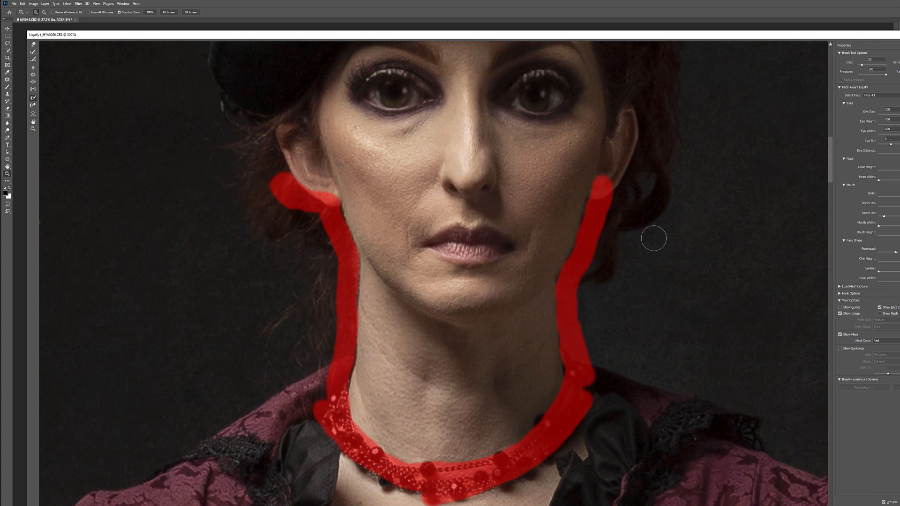
- Widen the freeze mask with a larger brush over the hair and background beside the neck and over the collar
{"action": "key", "text": "bracketright"}
{"action": "key", "text": "bracketright"}
{"action": "key", "text": "bracketright"}
{"action": "key", "text": "bracketright"}
{"action": "left_click", "coordinate": [631, 190]}
{"action": "mouse_move", "coordinate": [631, 190]}
{"action": "left_mouse_down"}
{"action": "mouse_move", "coordinate": [595, 311]}
{"action": "mouse_move", "coordinate": [602, 435]}
{"action": "mouse_move", "coordinate": [576, 461]}
{"action": "mouse_move", "coordinate": [493, 492]}
{"action": "left_mouse_up"}
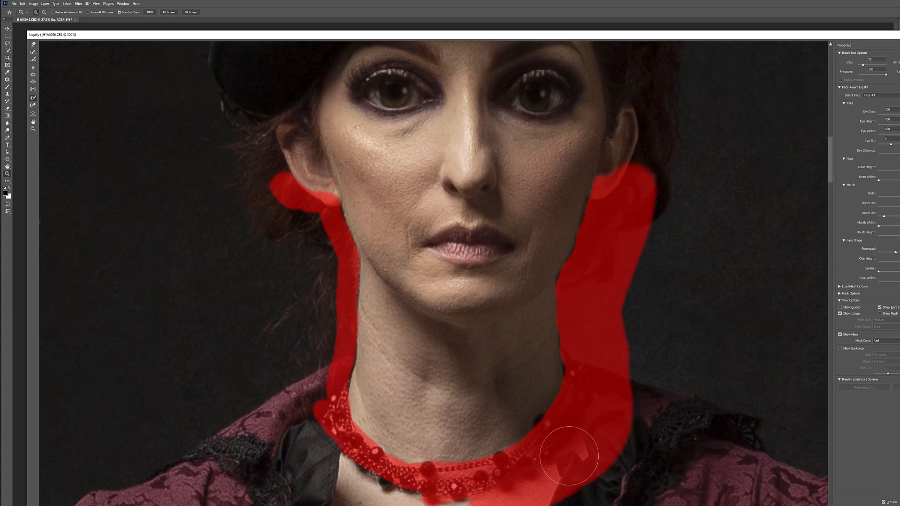
{"action": "mouse_move", "coordinate": [238, 191]}
{"action": "left_mouse_down"}
{"action": "mouse_move", "coordinate": [263, 150]}
{"action": "mouse_move", "coordinate": [312, 255]}
{"action": "mouse_move", "coordinate": [321, 291]}
{"action": "mouse_move", "coordinate": [314, 431]}
{"action": "mouse_move", "coordinate": [323, 457]}
{"action": "mouse_move", "coordinate": [428, 502]}
{"action": "left_mouse_up"}
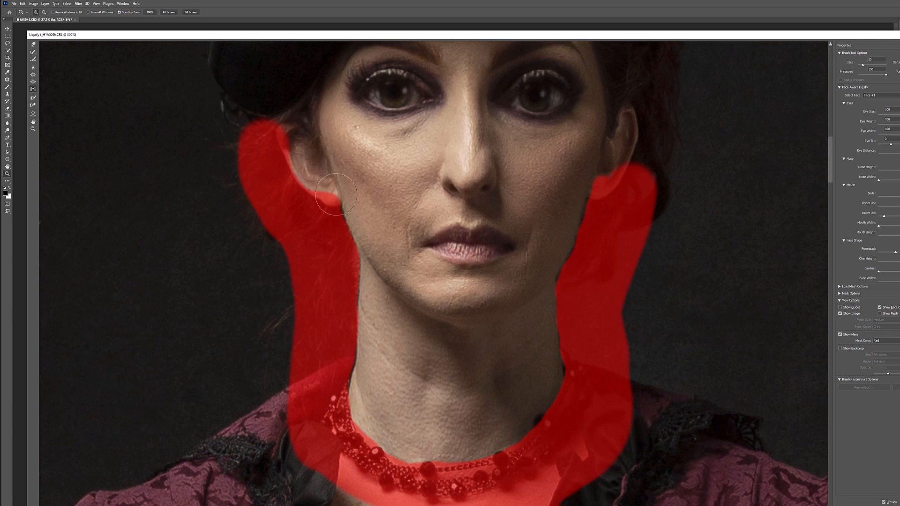
- Try to slim the jaw edges with the Push Left tool, and undo the strokes
{"action": "left_click_drag", "start_coordinate": [306, 137], "coordinate": [432, 324]}
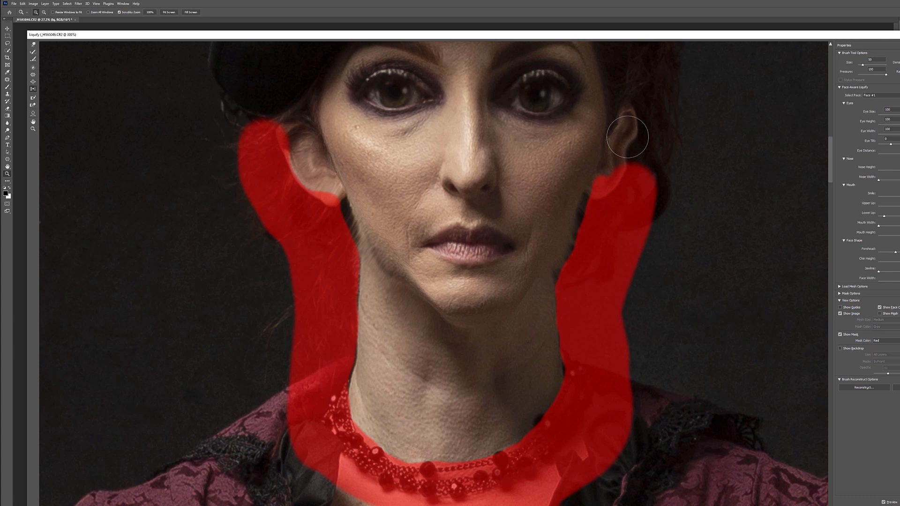
{"action": "key", "text": "ctrl+z"}
{"action": "key", "text": "ctrl+z"}
{"action": "key", "text": "ctrl+z"}
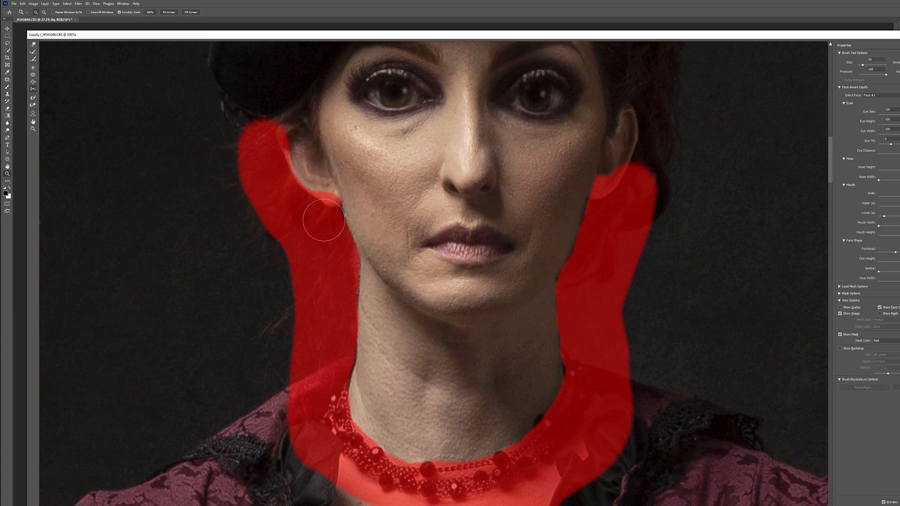
- Slim both sides of the jaw and neck along the frozen area, using the Push Left tool with a smaller brush
{"action": "key", "text": "bracketleft"}
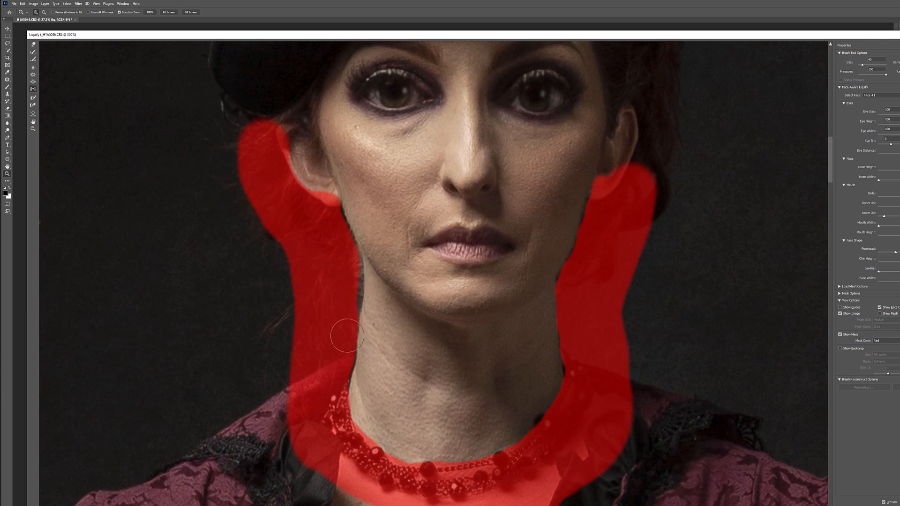
{"action": "left_click_drag", "start_coordinate": [343, 275], "coordinate": [346, 328]}
{"action": "mouse_move", "coordinate": [347, 243]}
{"action": "left_mouse_down"}
{"action": "mouse_move", "coordinate": [355, 314]}
{"action": "mouse_move", "coordinate": [345, 361]}
{"action": "left_mouse_up"}
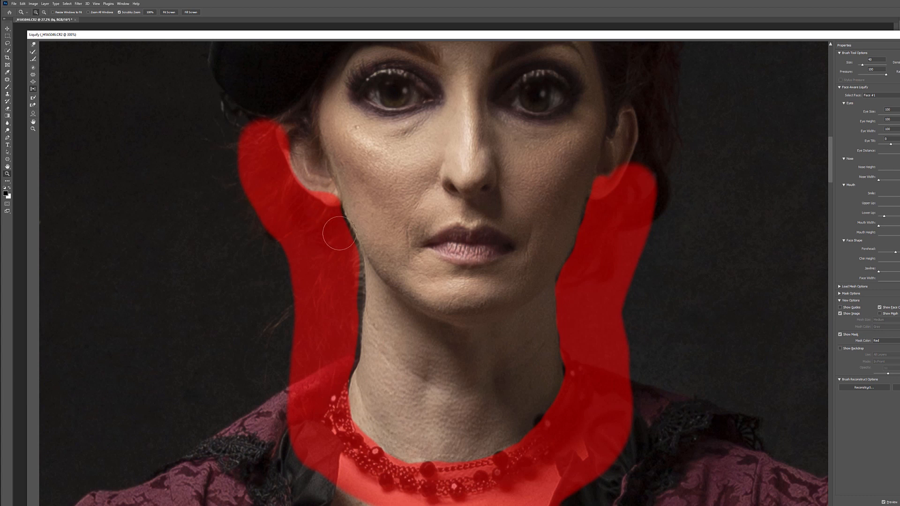
{"action": "mouse_move", "coordinate": [348, 241]}
{"action": "left_mouse_down"}
{"action": "mouse_move", "coordinate": [359, 294]}
{"action": "mouse_move", "coordinate": [349, 370]}
{"action": "left_mouse_up"}
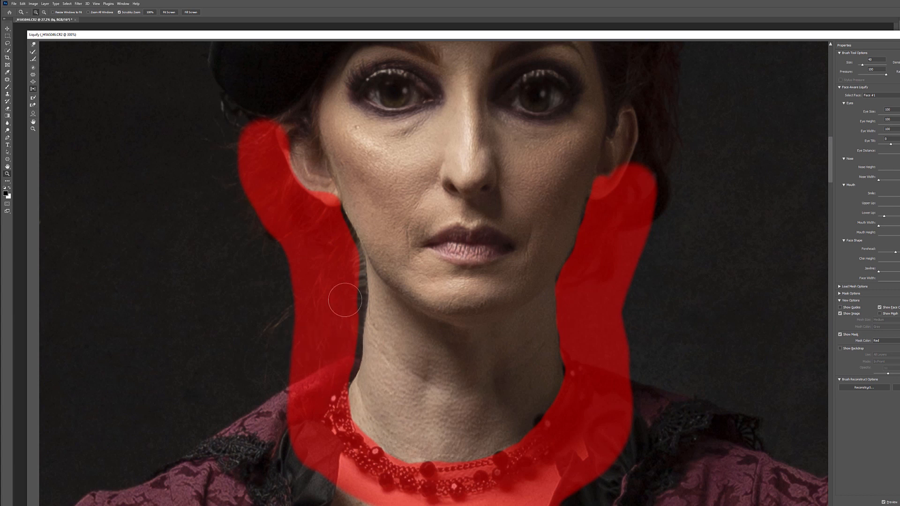
{"action": "mouse_move", "coordinate": [354, 301]}
{"action": "left_mouse_down"}
{"action": "mouse_move", "coordinate": [346, 349]}
{"action": "mouse_move", "coordinate": [323, 379]}
{"action": "mouse_move", "coordinate": [349, 291]}
{"action": "mouse_move", "coordinate": [355, 338]}
{"action": "left_mouse_up"}
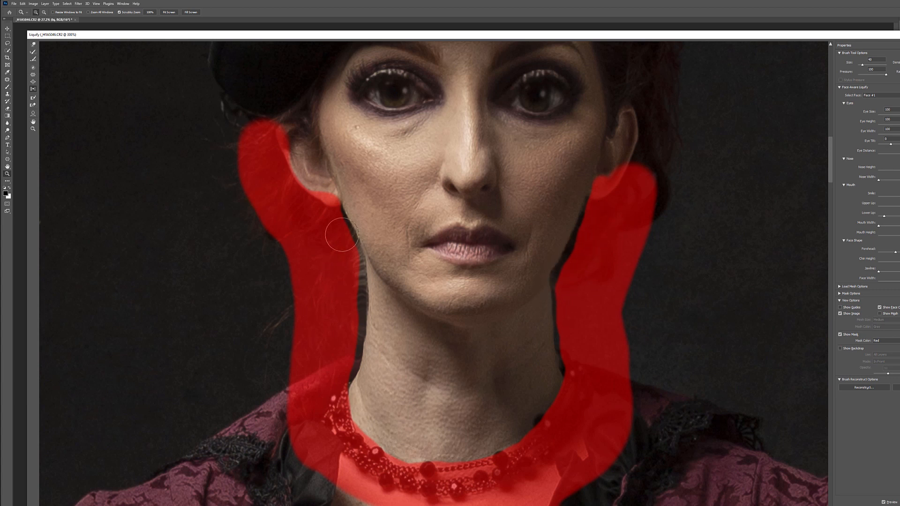
{"action": "left_click_drag", "start_coordinate": [366, 287], "coordinate": [351, 372]}
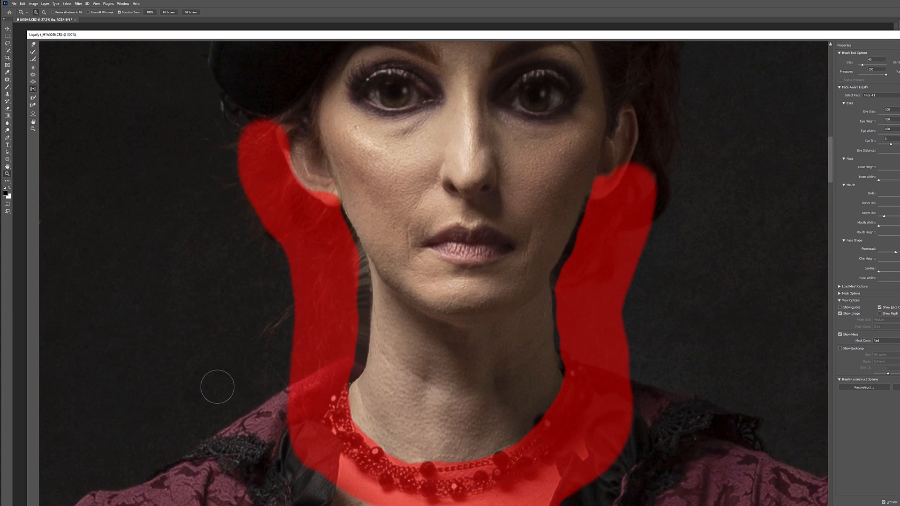
{"action": "mouse_move", "coordinate": [580, 365]}
{"action": "left_mouse_down"}
{"action": "mouse_move", "coordinate": [554, 285]}
{"action": "mouse_move", "coordinate": [644, 161]}
{"action": "mouse_move", "coordinate": [562, 279]}
{"action": "mouse_move", "coordinate": [599, 207]}
{"action": "left_mouse_up"}
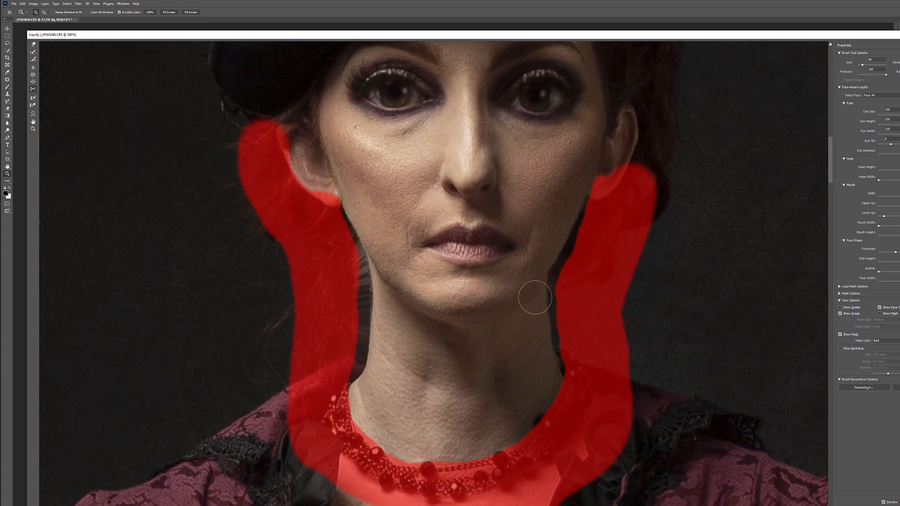
- Reduce the brush size, check the slimmed jaw and neck against the whole portrait, and apply the Liquify changes
{"action": "scroll", "coordinate": [548, 297], "scroll_direction": "up", "scroll_amount": 3}
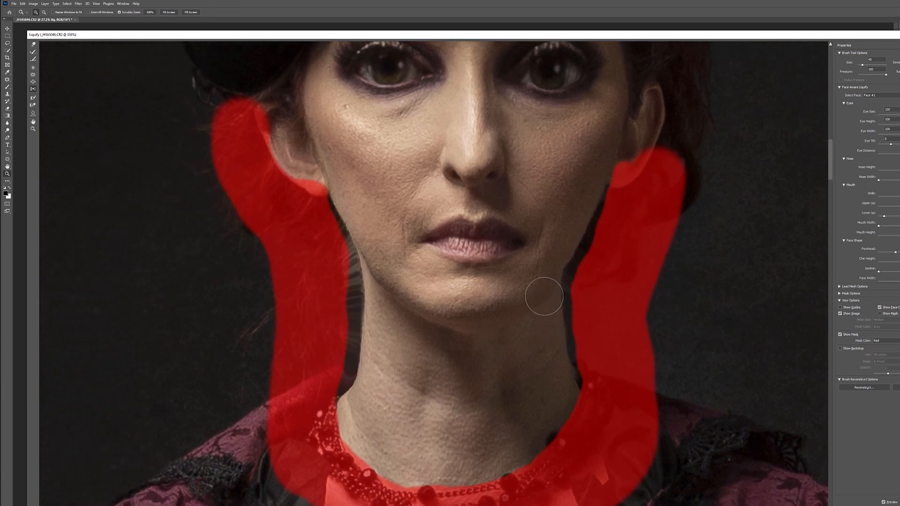
{"action": "key", "text": "["}
{"action": "key", "text": "["}
{"action": "key", "text": "["}
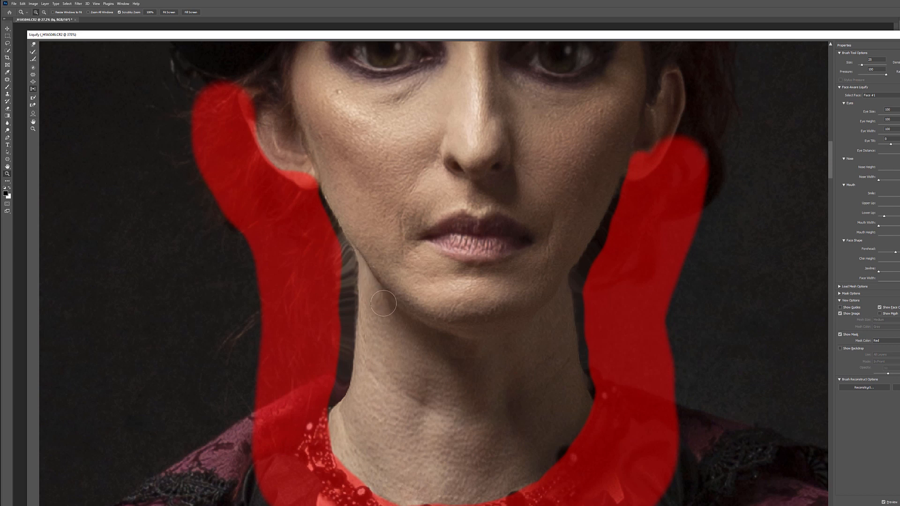
{"action": "scroll", "coordinate": [491, 321], "scroll_direction": "down", "scroll_amount": 12}
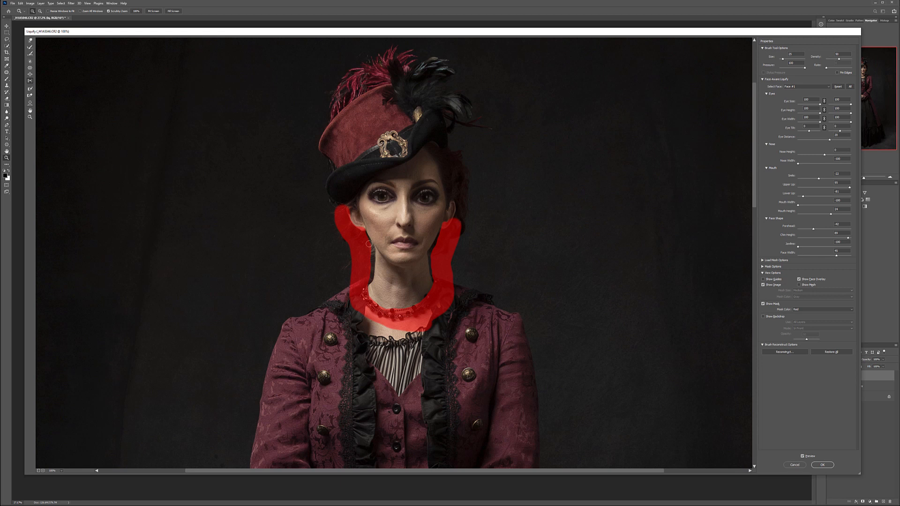
{"action": "scroll", "coordinate": [375, 253], "scroll_direction": "down", "scroll_amount": 1}
{"action": "scroll", "coordinate": [383, 277], "scroll_direction": "up", "scroll_amount": 1}
{"action": "scroll", "coordinate": [387, 284], "scroll_direction": "up", "scroll_amount": 3}
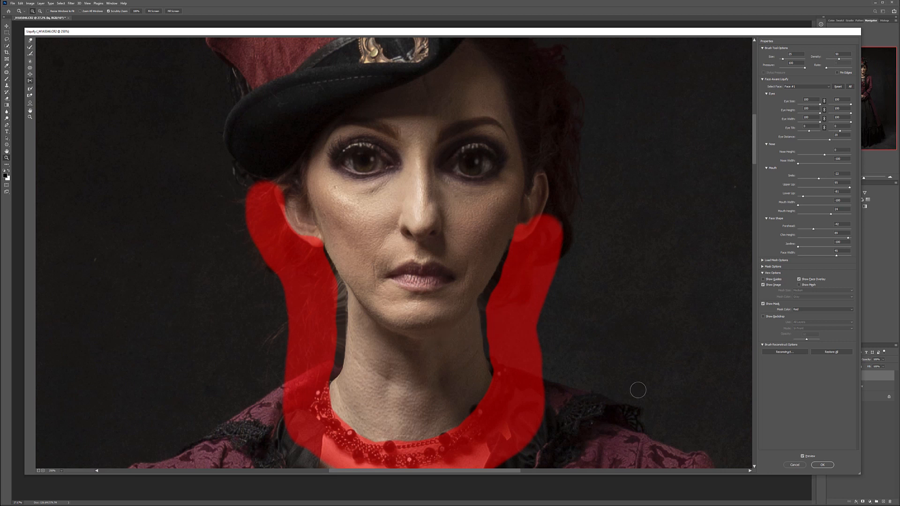
{"action": "left_click", "coordinate": [822, 465]}
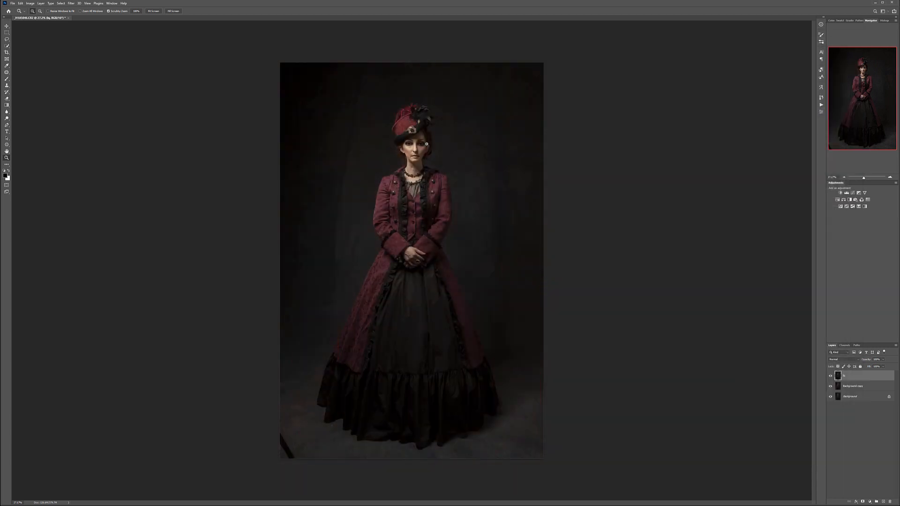
- Duplicate the lq layer, name the copy lq2, and hide the original lq layer
{"action": "left_click", "coordinate": [427, 144]}
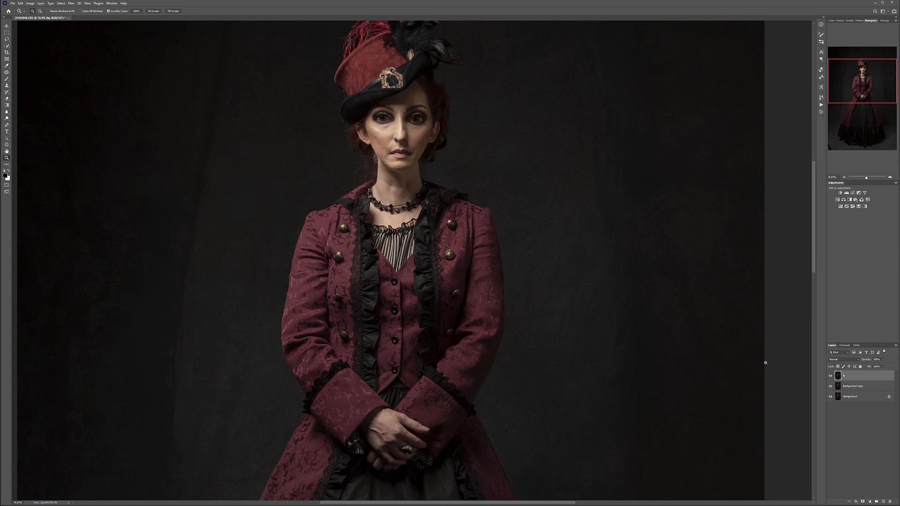
{"action": "left_click_drag", "start_coordinate": [861, 377], "coordinate": [882, 501]}
{"action": "double_click", "coordinate": [849, 376]}
{"action": "key", "text": "Return"}
{"action": "key", "text": "Return"}
- Open the lq2 layer in the Liquify filter and enlarge both eyes with higher Eye Size, Height, Width and Distance
{"action": "left_click", "coordinate": [74, 4]}
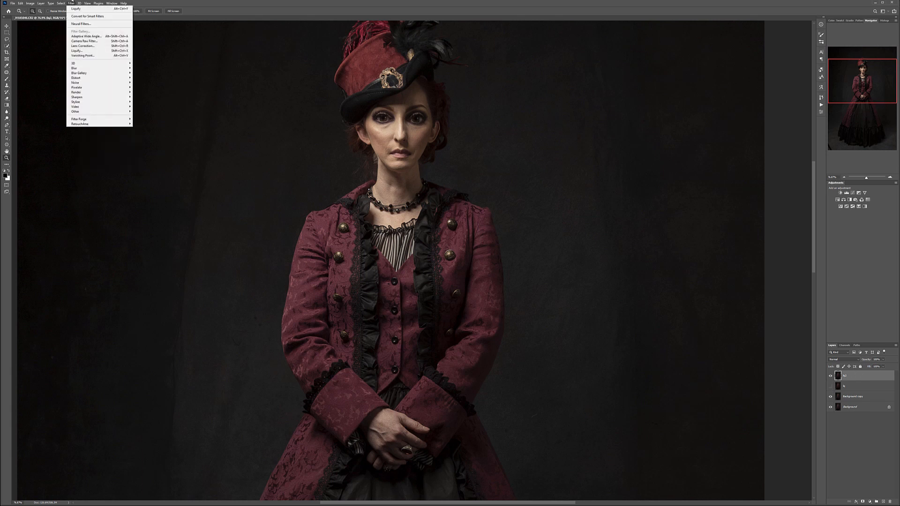
{"action": "left_click", "coordinate": [89, 51]}
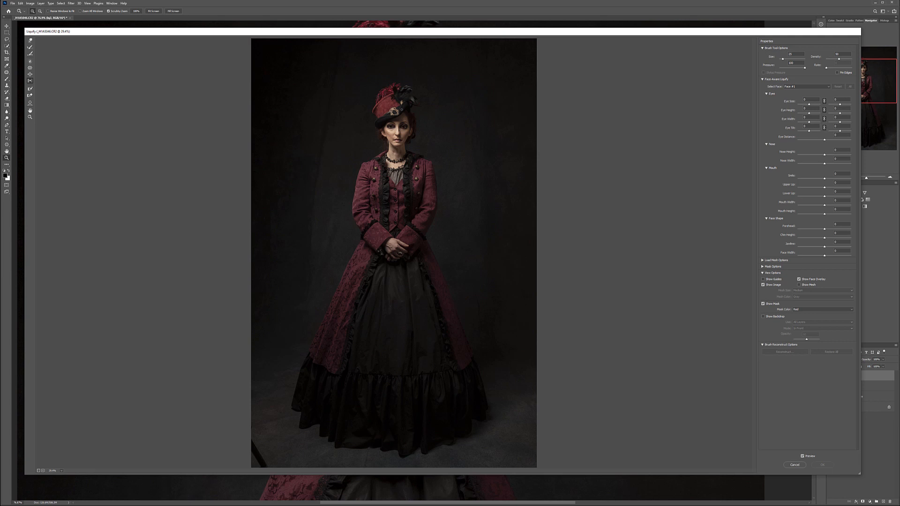
{"action": "scroll", "coordinate": [401, 109], "scroll_direction": "up", "scroll_amount": 6}
{"action": "scroll", "coordinate": [403, 80], "scroll_direction": "up", "scroll_amount": 3}
{"action": "left_click_drag", "start_coordinate": [438, 158], "coordinate": [441, 424]}
{"action": "scroll", "coordinate": [410, 246], "scroll_direction": "up", "scroll_amount": 2}
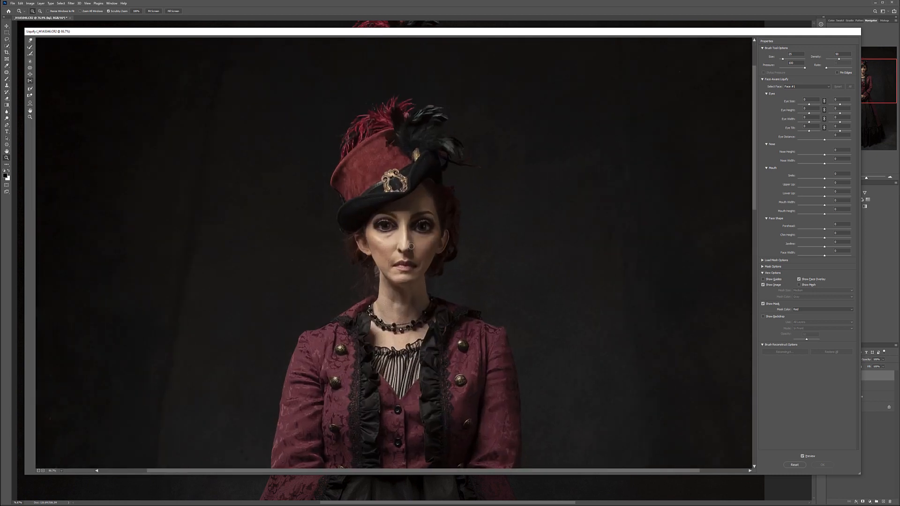
{"action": "scroll", "coordinate": [410, 246], "scroll_direction": "up", "scroll_amount": 2}
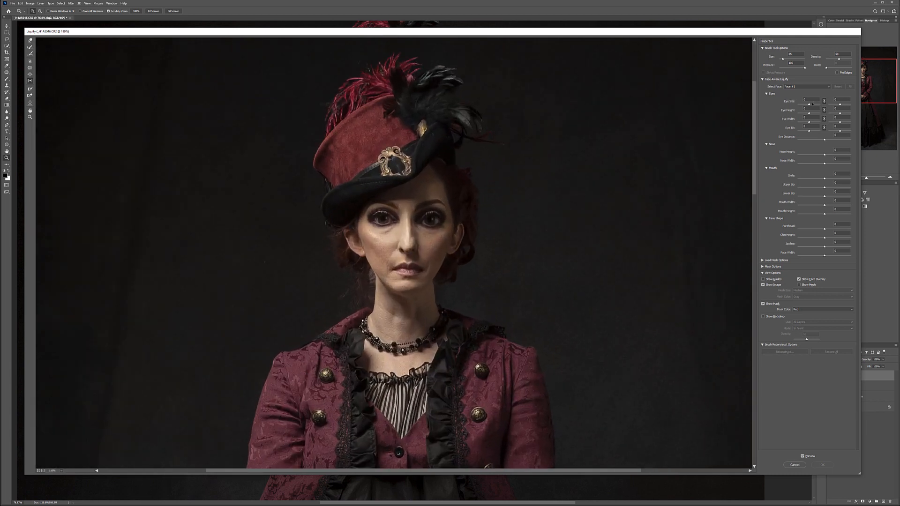
{"action": "left_click_drag", "start_coordinate": [809, 105], "coordinate": [818, 107]}
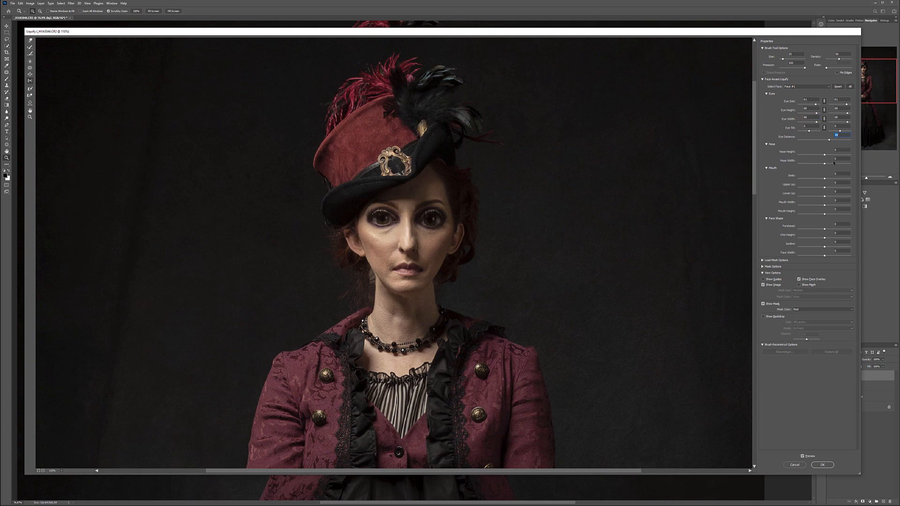
- Set Nose Height to 100 and Nose Width to -100, and reshape the mouth with lower Smile and Lower Lip and higher Upper Lip
{"action": "left_click_drag", "start_coordinate": [825, 156], "coordinate": [860, 167]}
{"action": "left_click_drag", "start_coordinate": [825, 163], "coordinate": [796, 163]}
{"action": "left_click_drag", "start_coordinate": [815, 179], "coordinate": [811, 178]}
{"action": "left_click_drag", "start_coordinate": [813, 190], "coordinate": [819, 190]}
- Raise Chin Height, lower Jawline, Face Width and Smile further, and apply the Liquify changes to the lq2 layer
{"action": "left_click_drag", "start_coordinate": [825, 238], "coordinate": [777, 250]}
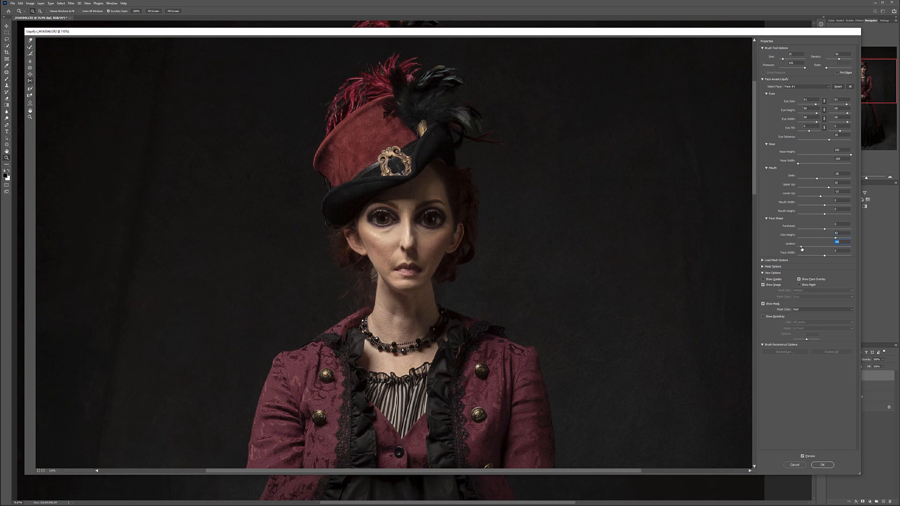
{"action": "left_click_drag", "start_coordinate": [820, 257], "coordinate": [812, 251]}
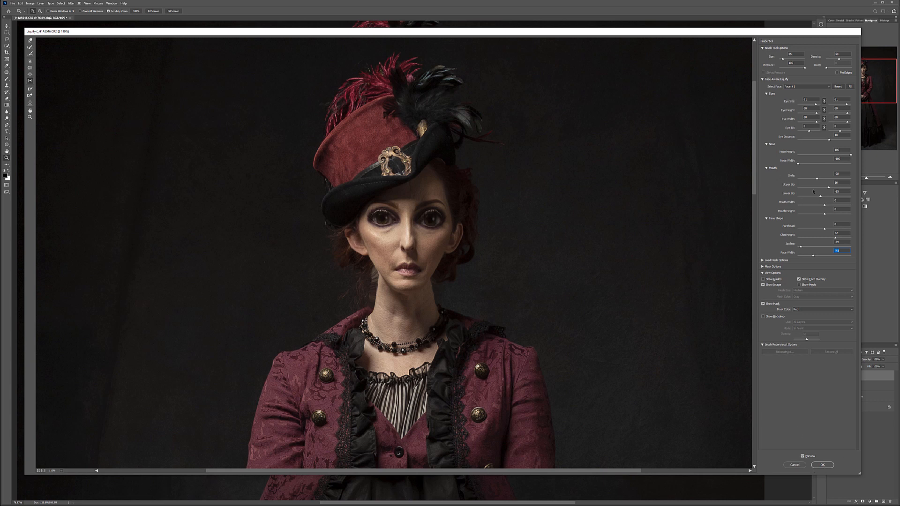
{"action": "mouse_move", "coordinate": [817, 178]}
{"action": "left_mouse_down"}
{"action": "mouse_move", "coordinate": [830, 181]}
{"action": "mouse_move", "coordinate": [819, 184]}
{"action": "left_mouse_up"}
{"action": "left_click", "coordinate": [823, 465]}
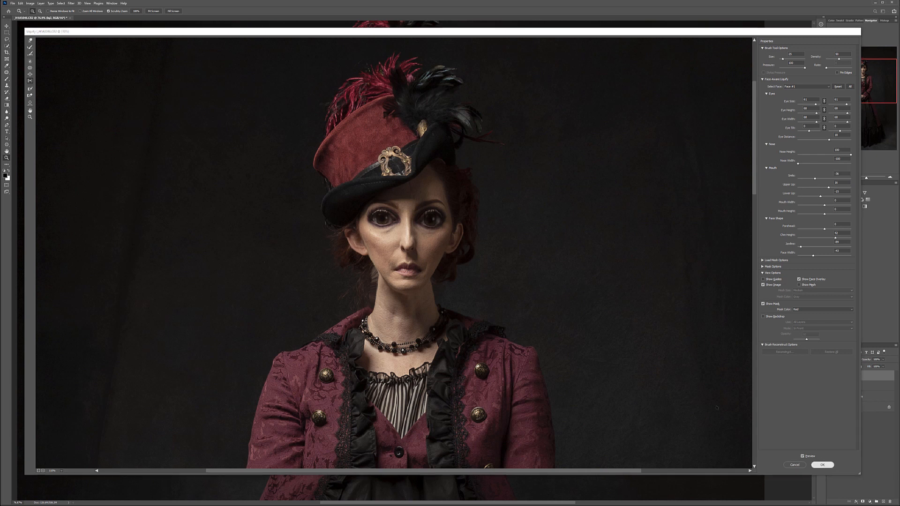
- Examine the reshaped face on the lq2 layer up close and in proportion to the body
{"action": "left_click_drag", "start_coordinate": [416, 102], "coordinate": [430, 124]}
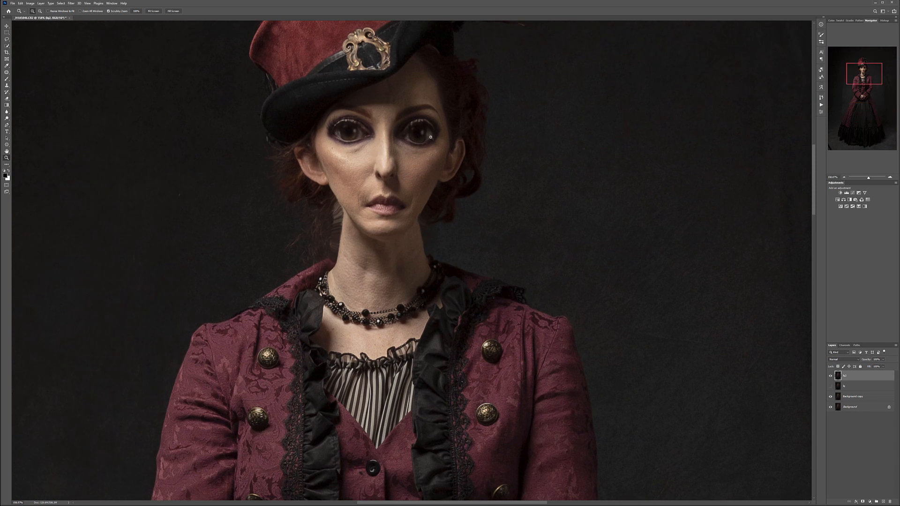
{"action": "scroll", "coordinate": [431, 142], "scroll_direction": "down", "scroll_amount": 5}
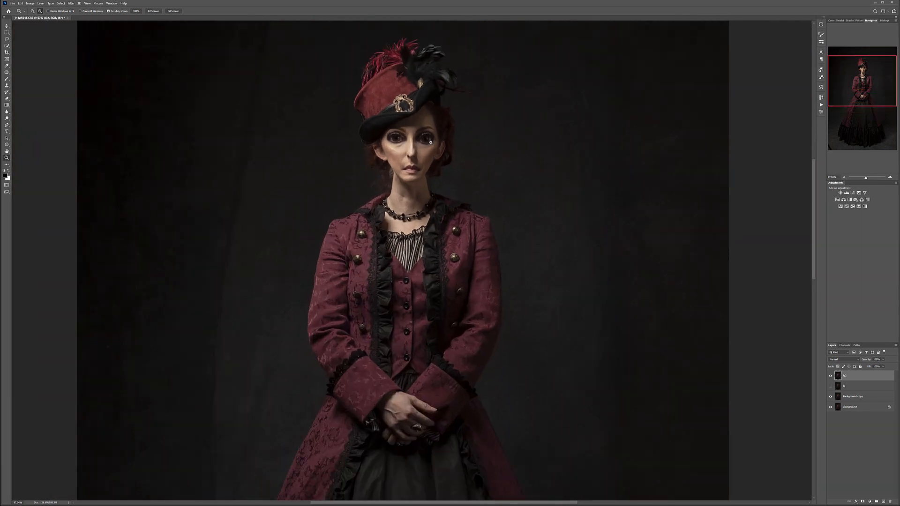
{"action": "left_click_drag", "start_coordinate": [431, 143], "coordinate": [465, 153]}
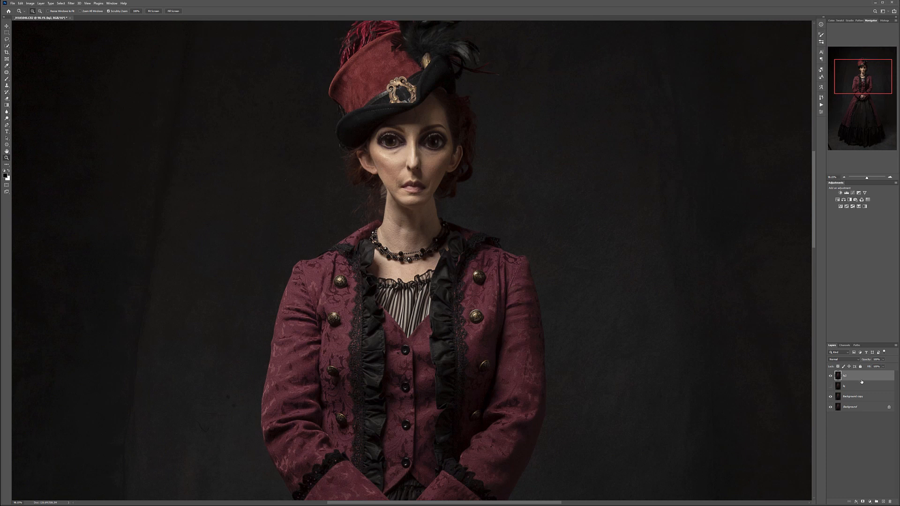
{"action": "mouse_move", "coordinate": [862, 377]}
{"action": "left_mouse_down"}
{"action": "mouse_move", "coordinate": [882, 502]}
{"action": "mouse_move", "coordinate": [860, 376]}
{"action": "left_mouse_up"}
- Select the head, hat and neck loosely with the Lasso tool and copy them from the lq2 layer to a new layer
{"action": "left_click", "coordinate": [7, 39]}
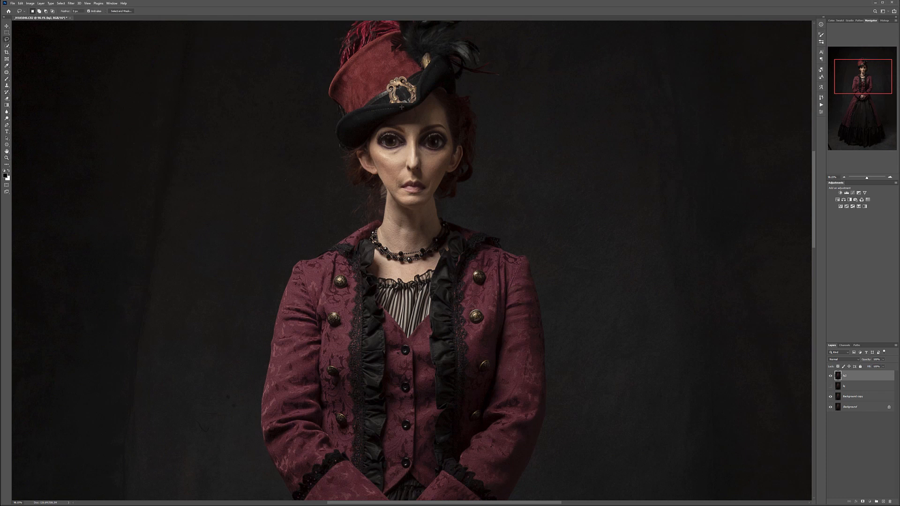
{"action": "scroll", "coordinate": [386, 46], "scroll_direction": "down", "scroll_amount": 3}
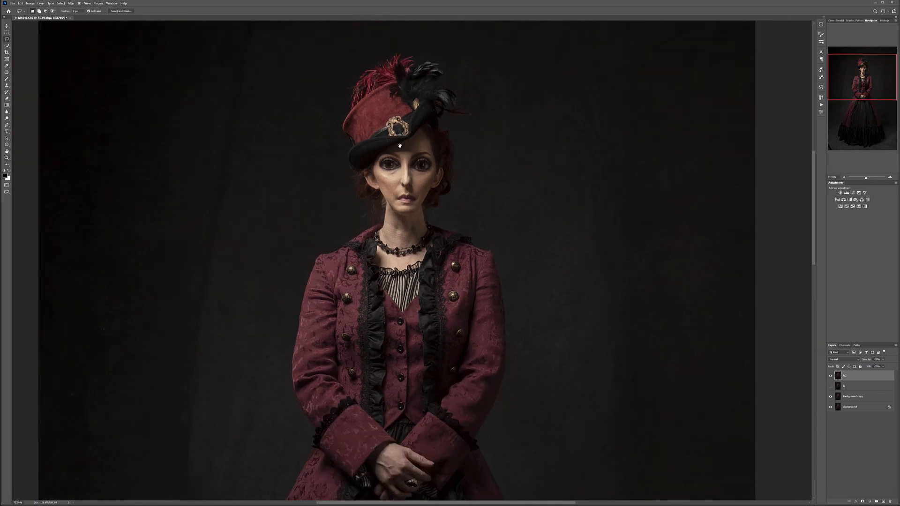
{"action": "scroll", "coordinate": [385, 92], "scroll_direction": "down", "scroll_amount": 2}
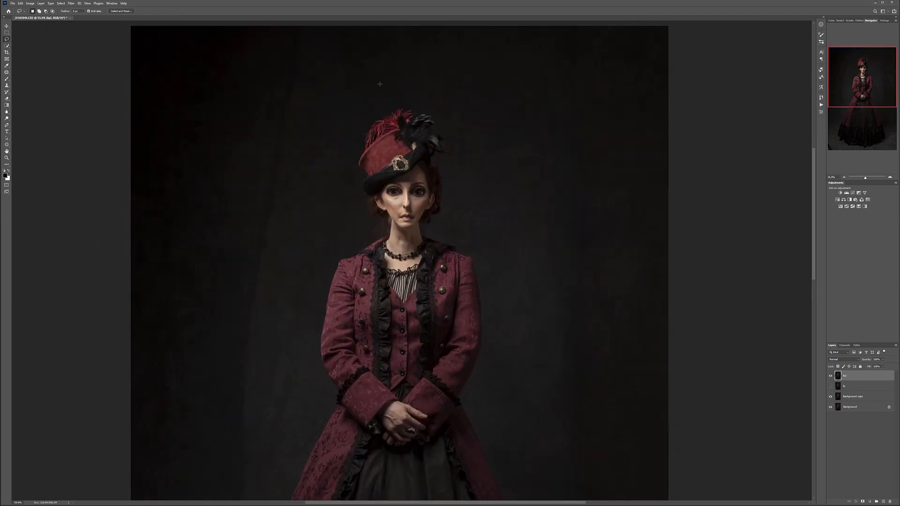
{"action": "mouse_move", "coordinate": [385, 92]}
{"action": "left_mouse_down"}
{"action": "mouse_move", "coordinate": [341, 123]}
{"action": "mouse_move", "coordinate": [339, 176]}
{"action": "mouse_move", "coordinate": [352, 219]}
{"action": "mouse_move", "coordinate": [397, 271]}
{"action": "mouse_move", "coordinate": [420, 265]}
{"action": "mouse_move", "coordinate": [446, 241]}
{"action": "mouse_move", "coordinate": [470, 136]}
{"action": "mouse_move", "coordinate": [460, 110]}
{"action": "mouse_move", "coordinate": [431, 96]}
{"action": "mouse_move", "coordinate": [387, 91]}
{"action": "left_mouse_up"}
{"action": "key", "text": "ctrl+j"}
- Check the copied head by toggling the visibility of the layers, and leave the Background copy layer hidden
{"action": "left_click", "coordinate": [830, 418]}
{"action": "left_click", "coordinate": [831, 417]}
{"action": "left_click", "coordinate": [831, 376]}
{"action": "left_click", "coordinate": [830, 387]}
{"action": "left_click", "coordinate": [830, 386]}
{"action": "left_click", "coordinate": [831, 387]}
{"action": "left_click", "coordinate": [830, 386]}
{"action": "left_click", "coordinate": [830, 386]}
{"action": "left_click", "coordinate": [830, 386]}
{"action": "left_click", "coordinate": [831, 376]}
- Convert the copied head layer to a Smart Object
{"action": "left_click", "coordinate": [6, 26]}
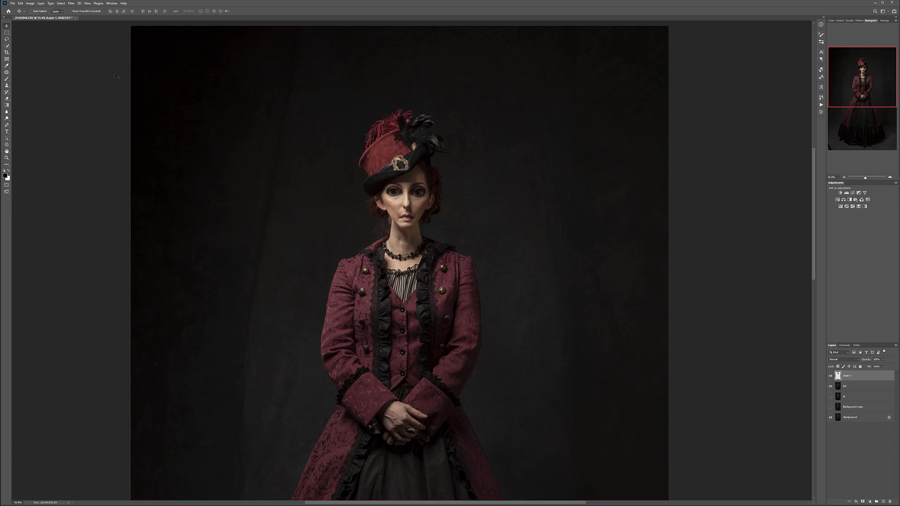
{"action": "scroll", "coordinate": [411, 125], "scroll_direction": "up", "scroll_amount": 7}
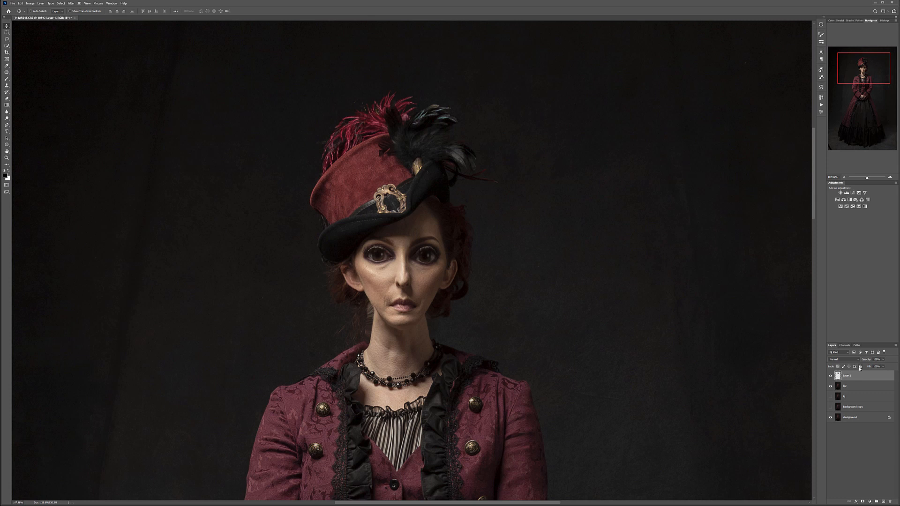
{"action": "right_click", "coordinate": [871, 375]}
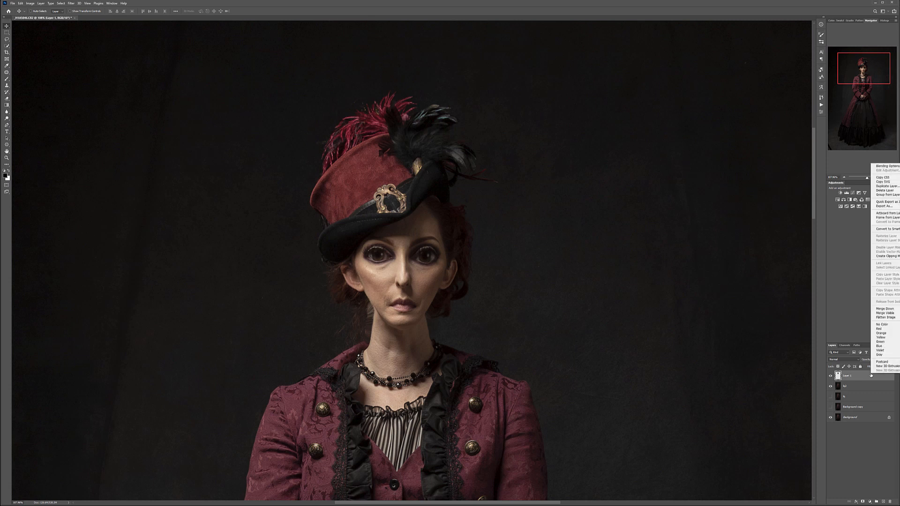
{"action": "left_click", "coordinate": [886, 229]}
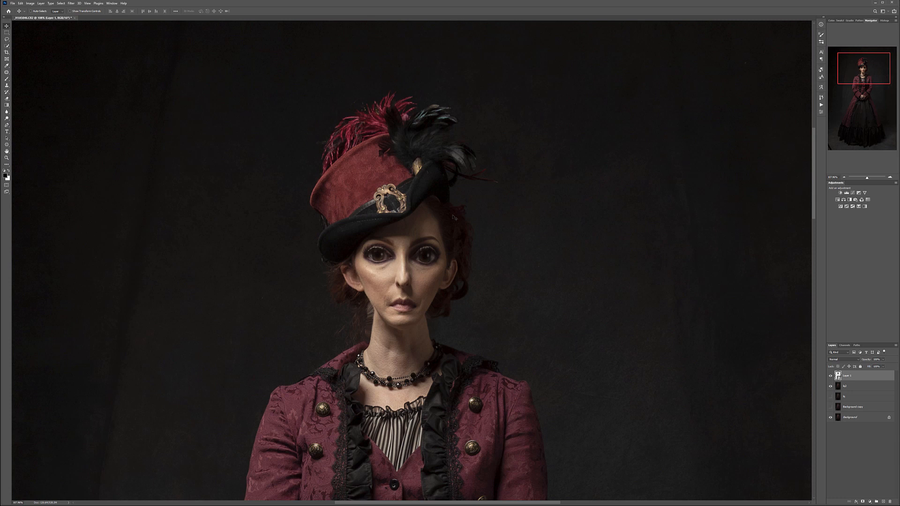
- Enlarge the head layer proportionally with Free Transform and position it over the original head and shoulders
{"action": "key", "text": "ctrl"}
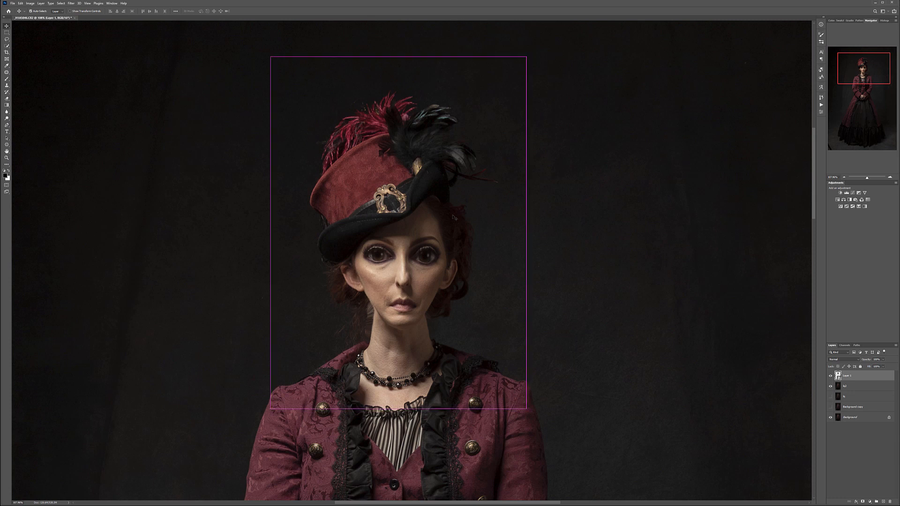
{"action": "key", "text": "ctrl+t"}
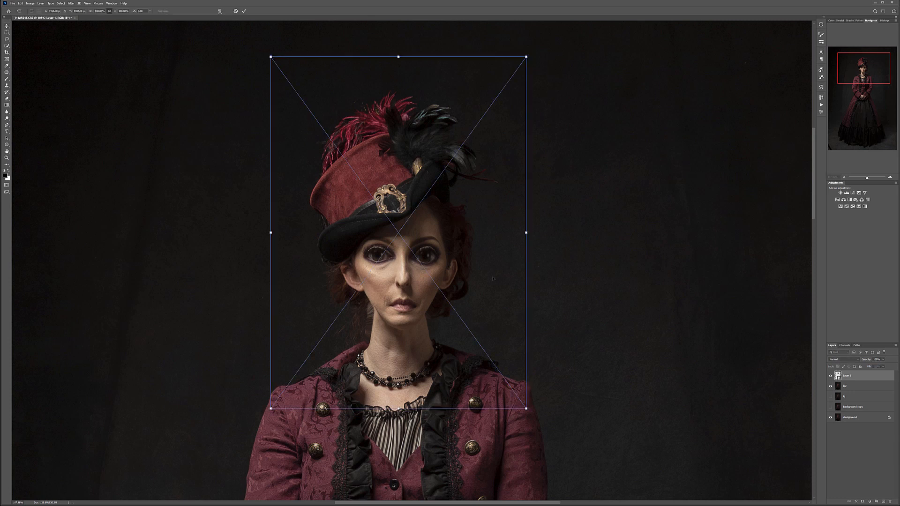
{"action": "left_click_drag", "start_coordinate": [526, 408], "coordinate": [575, 386]}
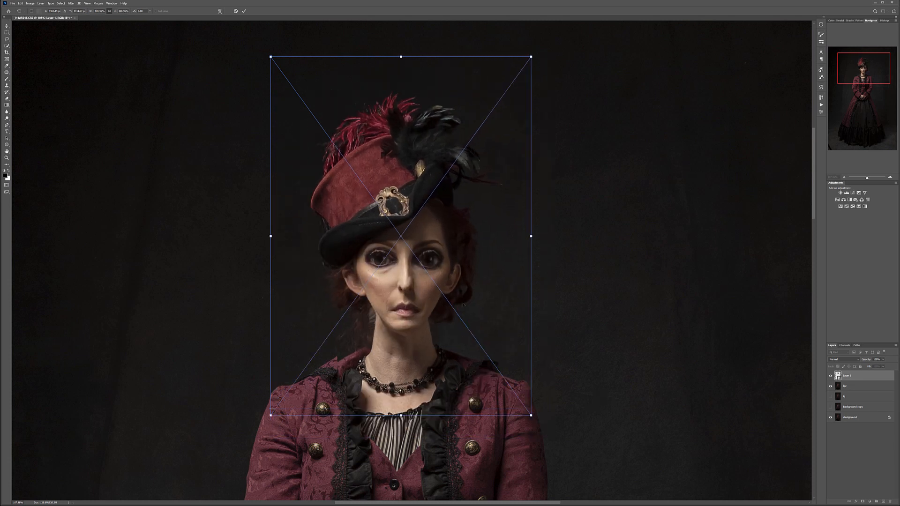
{"action": "scroll", "coordinate": [463, 305], "scroll_direction": "down", "scroll_amount": 5}
{"action": "left_click_drag", "start_coordinate": [382, 200], "coordinate": [292, 74]}
{"action": "left_click_drag", "start_coordinate": [418, 217], "coordinate": [463, 265]}
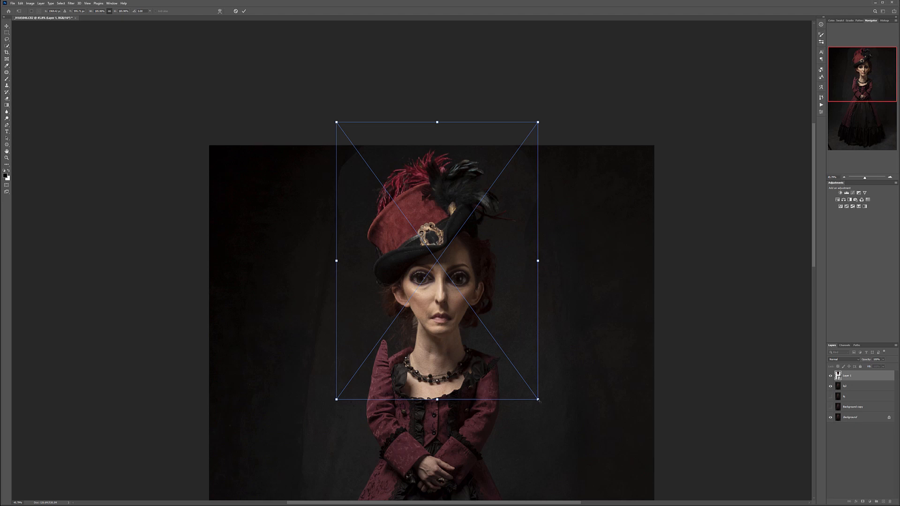
{"action": "left_click_drag", "start_coordinate": [538, 400], "coordinate": [538, 400]}
{"action": "key", "text": "Return"}
{"action": "mouse_move", "coordinate": [464, 263]}
{"action": "left_mouse_down"}
{"action": "mouse_move", "coordinate": [460, 237]}
{"action": "mouse_move", "coordinate": [459, 255]}
{"action": "left_mouse_up"}
{"action": "scroll", "coordinate": [459, 255], "scroll_direction": "down", "scroll_amount": 9}
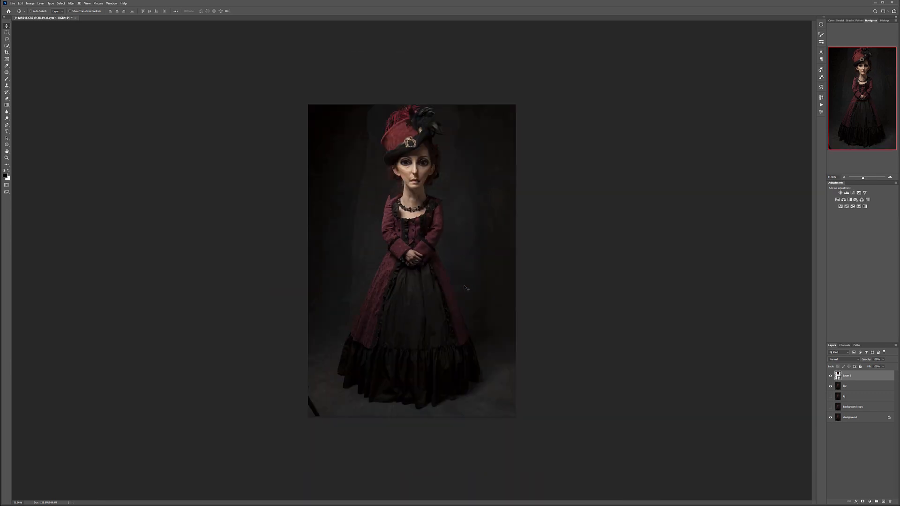
{"action": "scroll", "coordinate": [421, 134], "scroll_direction": "up", "scroll_amount": 6}
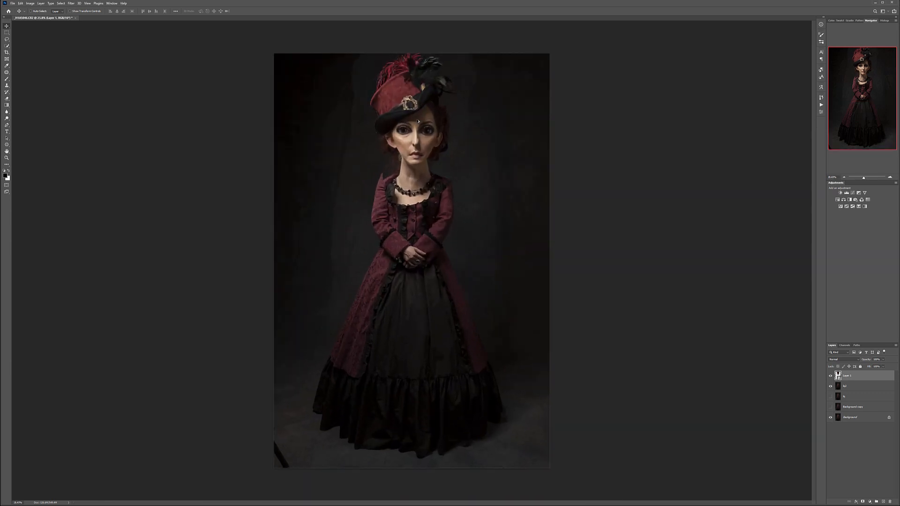
- Lower the enlarged head layer's opacity and place it over the original head so both faces show through
{"action": "left_click_drag", "start_coordinate": [429, 101], "coordinate": [458, 96]}
{"action": "scroll", "coordinate": [426, 113], "scroll_direction": "down", "scroll_amount": 3}
{"action": "left_click", "coordinate": [883, 361]}
{"action": "left_click_drag", "start_coordinate": [877, 366], "coordinate": [879, 366]}
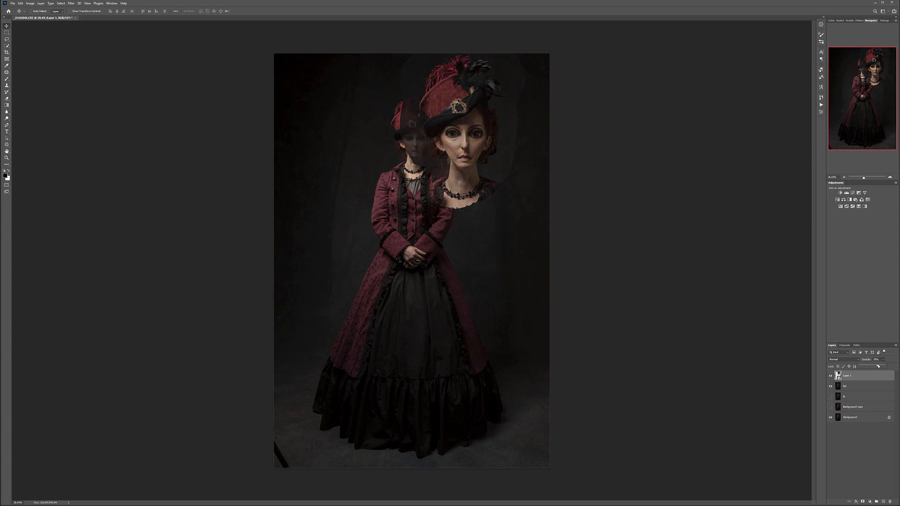
{"action": "left_click_drag", "start_coordinate": [481, 109], "coordinate": [441, 100]}
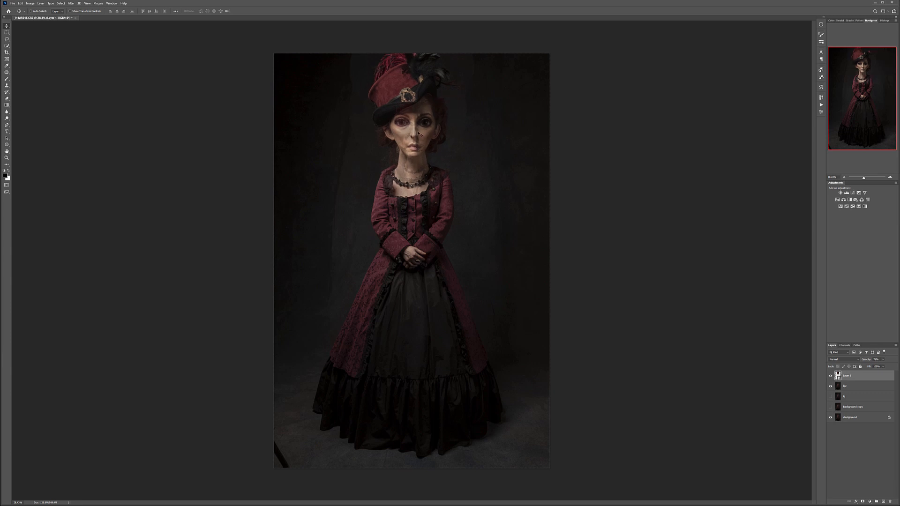
- Scale the semi-transparent head down slightly with Free Transform and fine-tune its alignment with the neck and shoulders
{"action": "scroll", "coordinate": [423, 121], "scroll_direction": "up", "scroll_amount": 3}
{"action": "key", "text": "ctrl+t"}
{"action": "left_click_drag", "start_coordinate": [511, 226], "coordinate": [479, 184]}
{"action": "left_click_drag", "start_coordinate": [418, 91], "coordinate": [435, 122]}
{"action": "scroll", "coordinate": [434, 122], "scroll_direction": "down", "scroll_amount": 3}
{"action": "scroll", "coordinate": [435, 122], "scroll_direction": "up", "scroll_amount": 2}
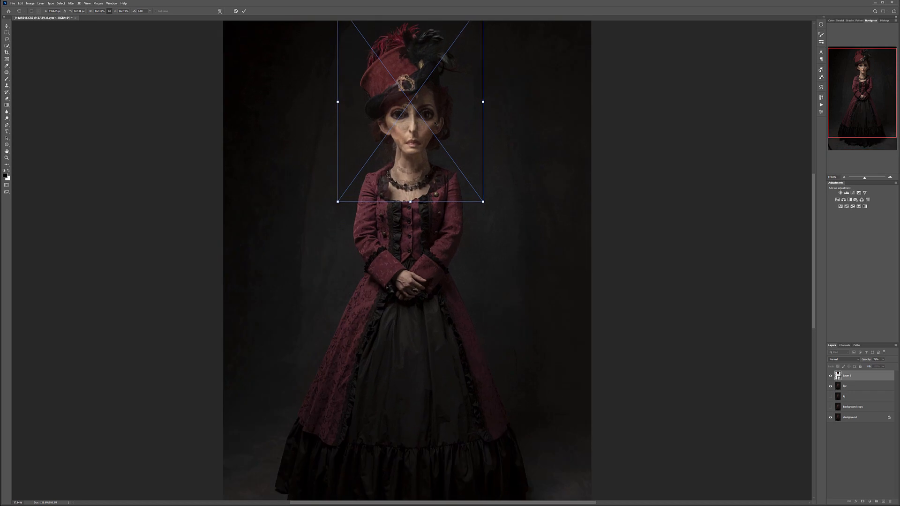
{"action": "key", "text": "alt+space"}
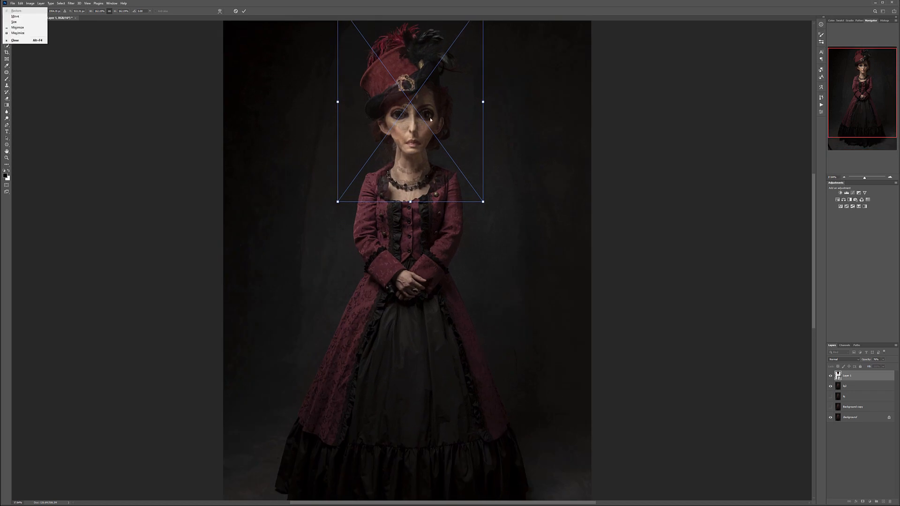
{"action": "key", "text": "Escape"}
{"action": "key", "text": "Return"}
{"action": "scroll", "coordinate": [421, 101], "scroll_direction": "up", "scroll_amount": 8}
{"action": "mouse_move", "coordinate": [409, 172]}
{"action": "left_mouse_down"}
{"action": "mouse_move", "coordinate": [410, 146]}
{"action": "mouse_move", "coordinate": [407, 160]}
{"action": "left_mouse_up"}
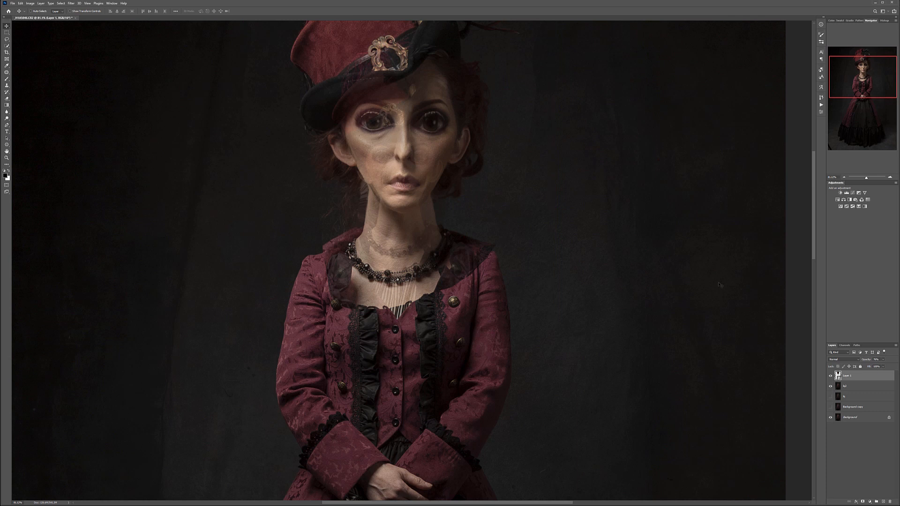
- Restore the head layer to full opacity and hide it with a black layer mask
{"action": "left_click", "coordinate": [883, 360]}
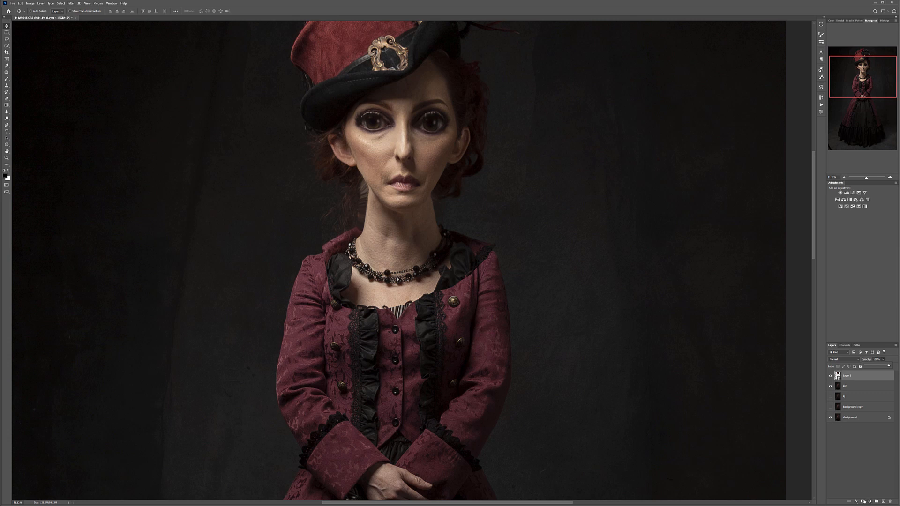
{"action": "left_click", "coordinate": [863, 502], "text": "alt"}
- Reveal the enlarged face, ears and hat brim by painting white on the mask with the Brush at 40% opacity
{"action": "left_click", "coordinate": [7, 78]}
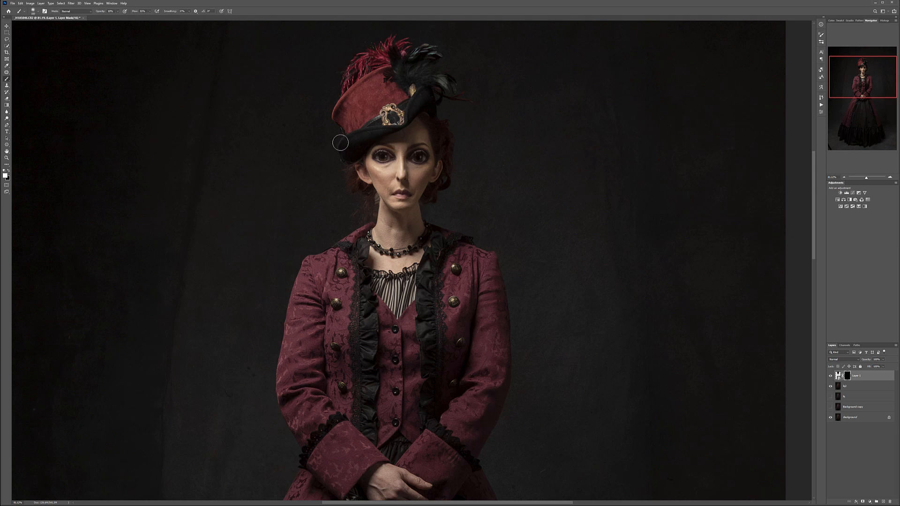
{"action": "key", "text": "4"}
{"action": "mouse_move", "coordinate": [378, 151]}
{"action": "left_mouse_down"}
{"action": "mouse_move", "coordinate": [400, 141]}
{"action": "mouse_move", "coordinate": [391, 158]}
{"action": "mouse_move", "coordinate": [441, 153]}
{"action": "mouse_move", "coordinate": [423, 164]}
{"action": "mouse_move", "coordinate": [415, 126]}
{"action": "mouse_move", "coordinate": [384, 150]}
{"action": "mouse_move", "coordinate": [399, 148]}
{"action": "mouse_move", "coordinate": [408, 104]}
{"action": "mouse_move", "coordinate": [373, 113]}
{"action": "mouse_move", "coordinate": [384, 120]}
{"action": "mouse_move", "coordinate": [362, 130]}
{"action": "mouse_move", "coordinate": [382, 106]}
{"action": "mouse_move", "coordinate": [396, 134]}
{"action": "mouse_move", "coordinate": [450, 108]}
{"action": "mouse_move", "coordinate": [442, 134]}
{"action": "mouse_move", "coordinate": [397, 163]}
{"action": "mouse_move", "coordinate": [401, 181]}
{"action": "mouse_move", "coordinate": [418, 173]}
{"action": "mouse_move", "coordinate": [406, 182]}
{"action": "mouse_move", "coordinate": [396, 130]}
{"action": "mouse_move", "coordinate": [372, 159]}
{"action": "mouse_move", "coordinate": [367, 127]}
{"action": "mouse_move", "coordinate": [348, 100]}
{"action": "left_mouse_up"}
{"action": "key", "text": "bracketright"}
{"action": "key", "text": "bracketright"}
{"action": "key", "text": "bracketright"}
{"action": "key", "text": "bracketright"}
{"action": "key", "text": "bracketright"}
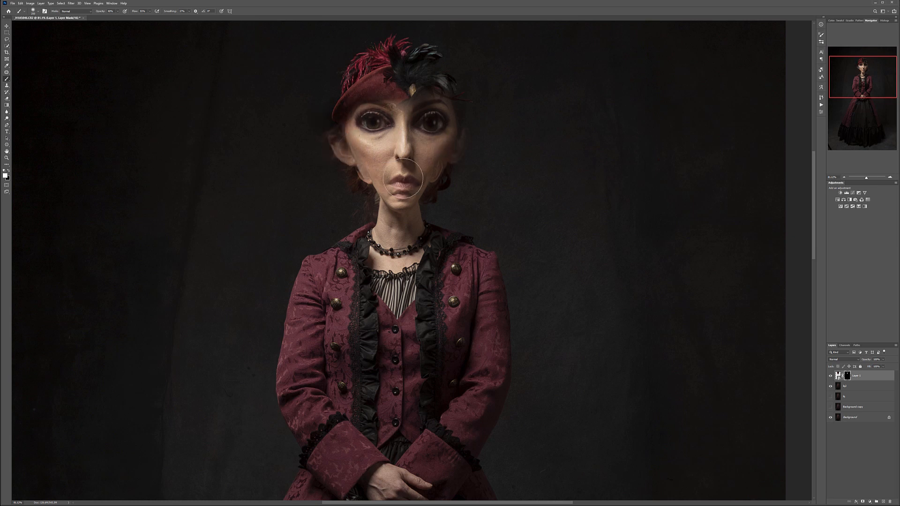
{"action": "left_click_drag", "start_coordinate": [403, 122], "coordinate": [404, 176]}
{"action": "mouse_move", "coordinate": [305, 169]}
{"action": "left_mouse_down"}
{"action": "mouse_move", "coordinate": [423, 142]}
{"action": "mouse_move", "coordinate": [469, 149]}
{"action": "left_mouse_up"}
{"action": "mouse_move", "coordinate": [481, 182]}
{"action": "left_mouse_down"}
{"action": "mouse_move", "coordinate": [453, 214]}
{"action": "mouse_move", "coordinate": [411, 237]}
{"action": "mouse_move", "coordinate": [429, 234]}
{"action": "mouse_move", "coordinate": [406, 245]}
{"action": "mouse_move", "coordinate": [435, 230]}
{"action": "mouse_move", "coordinate": [393, 249]}
{"action": "mouse_move", "coordinate": [415, 222]}
{"action": "mouse_move", "coordinate": [380, 223]}
{"action": "mouse_move", "coordinate": [379, 216]}
{"action": "left_mouse_up"}
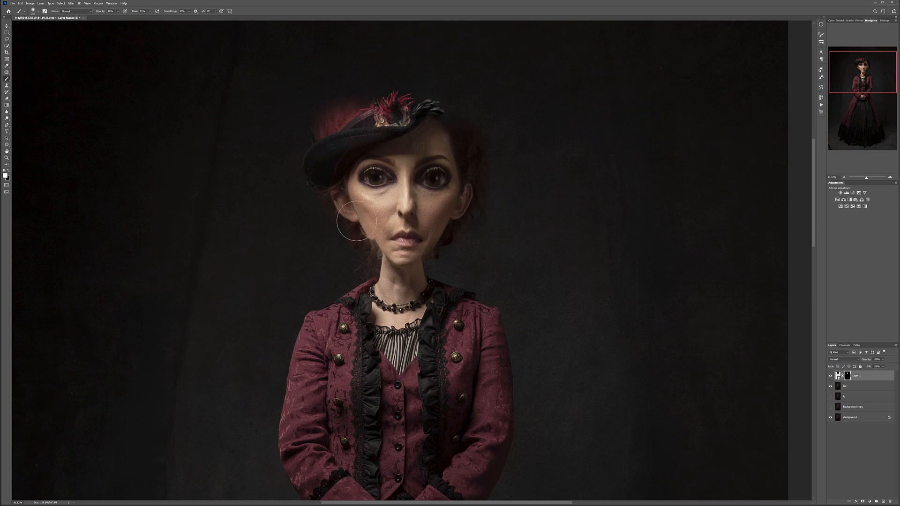
{"action": "left_click_drag", "start_coordinate": [410, 170], "coordinate": [405, 159]}
- Paint in the enlarged hat, feathers and surrounding hair on the mask with the brush opacity at 20%
{"action": "key", "text": "2"}
{"action": "mouse_move", "coordinate": [438, 110]}
{"action": "left_mouse_down"}
{"action": "mouse_move", "coordinate": [351, 96]}
{"action": "mouse_move", "coordinate": [370, 79]}
{"action": "mouse_move", "coordinate": [390, 112]}
{"action": "mouse_move", "coordinate": [364, 88]}
{"action": "mouse_move", "coordinate": [411, 74]}
{"action": "mouse_move", "coordinate": [366, 158]}
{"action": "mouse_move", "coordinate": [347, 138]}
{"action": "mouse_move", "coordinate": [300, 173]}
{"action": "left_mouse_up"}
{"action": "scroll", "coordinate": [436, 121], "scroll_direction": "down", "scroll_amount": 4}
{"action": "mouse_move", "coordinate": [389, 142]}
{"action": "left_mouse_down"}
{"action": "mouse_move", "coordinate": [363, 134]}
{"action": "mouse_move", "coordinate": [376, 133]}
{"action": "mouse_move", "coordinate": [368, 165]}
{"action": "mouse_move", "coordinate": [399, 167]}
{"action": "mouse_move", "coordinate": [397, 192]}
{"action": "mouse_move", "coordinate": [422, 221]}
{"action": "mouse_move", "coordinate": [402, 211]}
{"action": "mouse_move", "coordinate": [428, 221]}
{"action": "left_mouse_up"}
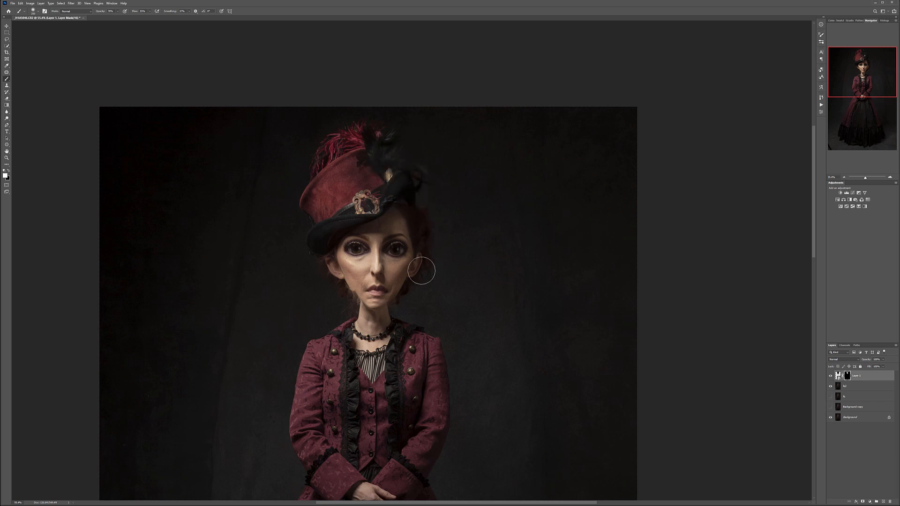
{"action": "mouse_move", "coordinate": [412, 183]}
{"action": "left_mouse_down"}
{"action": "mouse_move", "coordinate": [403, 143]}
{"action": "mouse_move", "coordinate": [386, 136]}
{"action": "mouse_move", "coordinate": [425, 215]}
{"action": "mouse_move", "coordinate": [407, 153]}
{"action": "mouse_move", "coordinate": [432, 155]}
{"action": "left_mouse_up"}
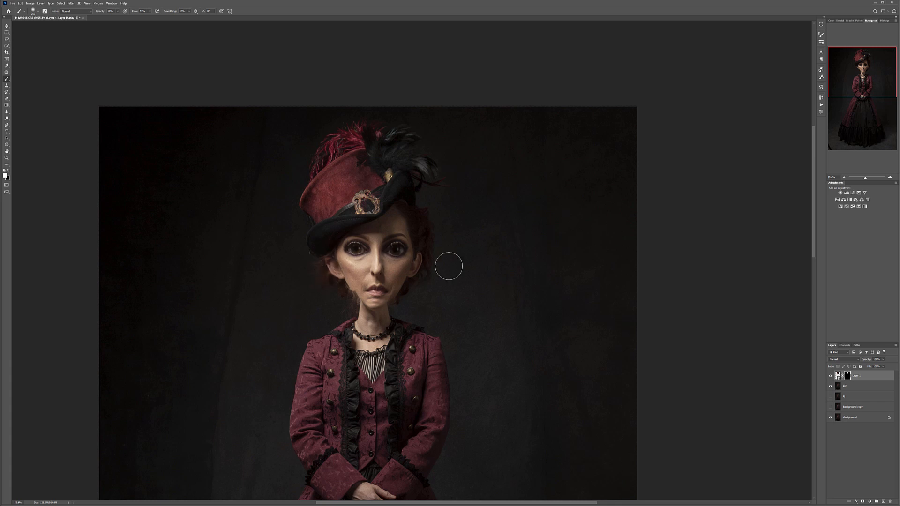
- Paint white on the mask at 100% opacity to reveal the enlarged hair on both sides of the jaw and neck
{"action": "scroll", "coordinate": [361, 323], "scroll_direction": "up", "scroll_amount": 6}
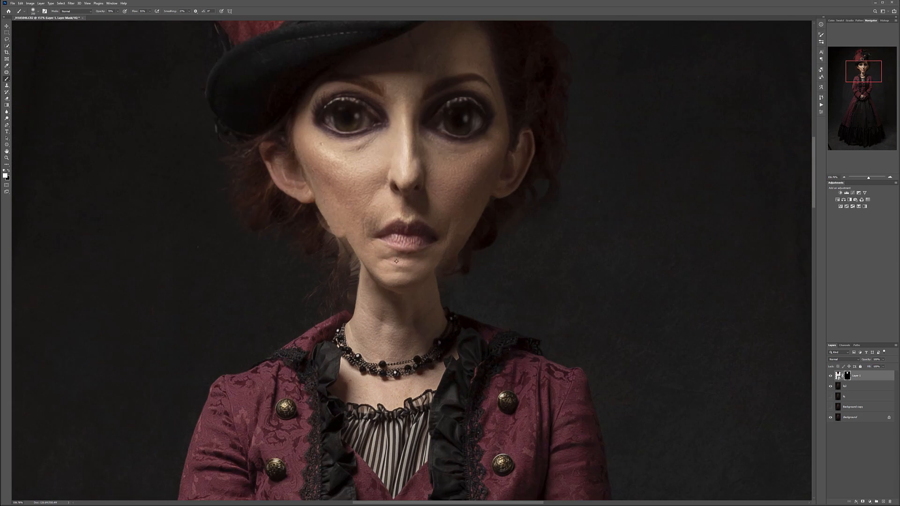
{"action": "key", "text": "0"}
{"action": "mouse_move", "coordinate": [339, 218]}
{"action": "left_mouse_down"}
{"action": "mouse_move", "coordinate": [338, 206]}
{"action": "mouse_move", "coordinate": [349, 227]}
{"action": "mouse_move", "coordinate": [340, 237]}
{"action": "mouse_move", "coordinate": [320, 231]}
{"action": "left_mouse_up"}
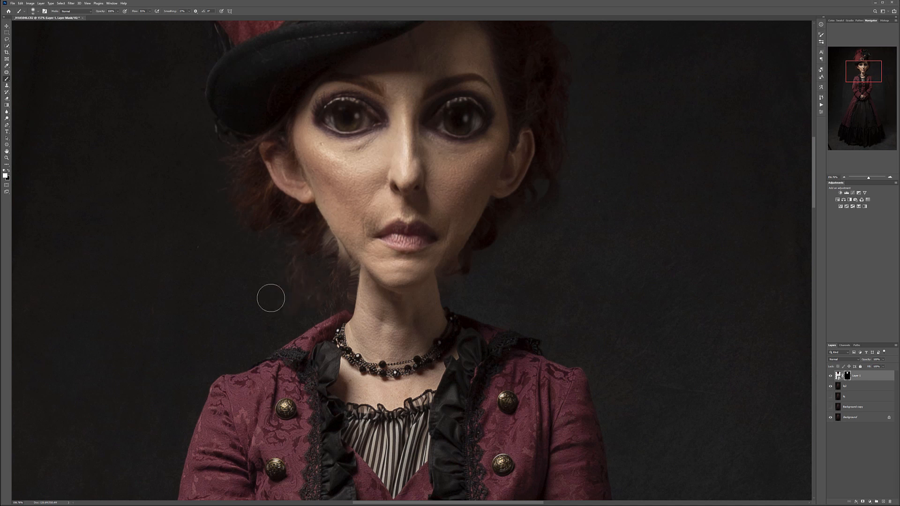
{"action": "left_click_drag", "start_coordinate": [322, 314], "coordinate": [321, 273]}
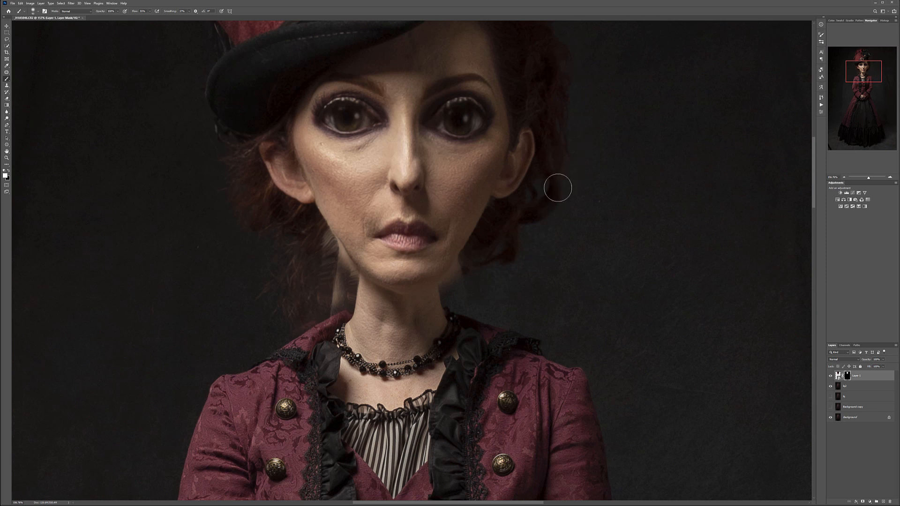
- Refine the chin edge on the mask and hide the ghosted skin left of the jaw and neck with a smaller black brush
{"action": "scroll", "coordinate": [401, 287], "scroll_direction": "up", "scroll_amount": 8}
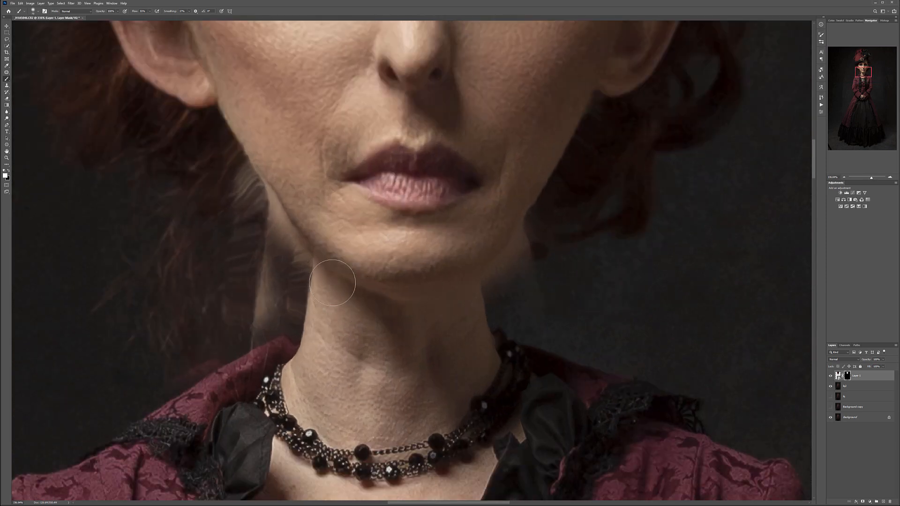
{"action": "left_click_drag", "start_coordinate": [301, 287], "coordinate": [307, 266]}
{"action": "key", "text": "bracketleft"}
{"action": "key", "text": "bracketleft"}
{"action": "key", "text": "bracketleft"}
{"action": "key", "text": "x"}
{"action": "left_click_drag", "start_coordinate": [235, 183], "coordinate": [267, 224]}
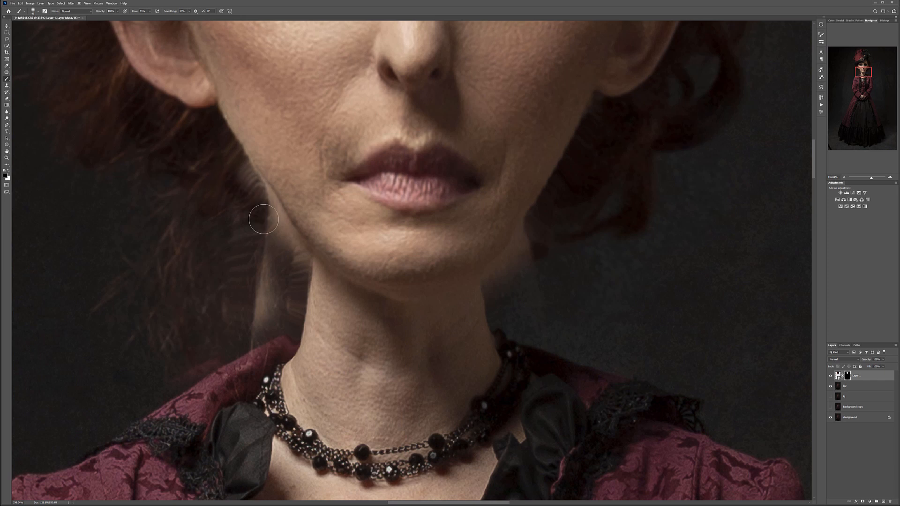
{"action": "mouse_move", "coordinate": [253, 186]}
{"action": "left_mouse_down"}
{"action": "mouse_move", "coordinate": [297, 257]}
{"action": "mouse_move", "coordinate": [288, 235]}
{"action": "mouse_move", "coordinate": [328, 277]}
{"action": "mouse_move", "coordinate": [305, 279]}
{"action": "mouse_move", "coordinate": [267, 237]}
{"action": "mouse_move", "coordinate": [258, 293]}
{"action": "mouse_move", "coordinate": [265, 348]}
{"action": "left_mouse_up"}
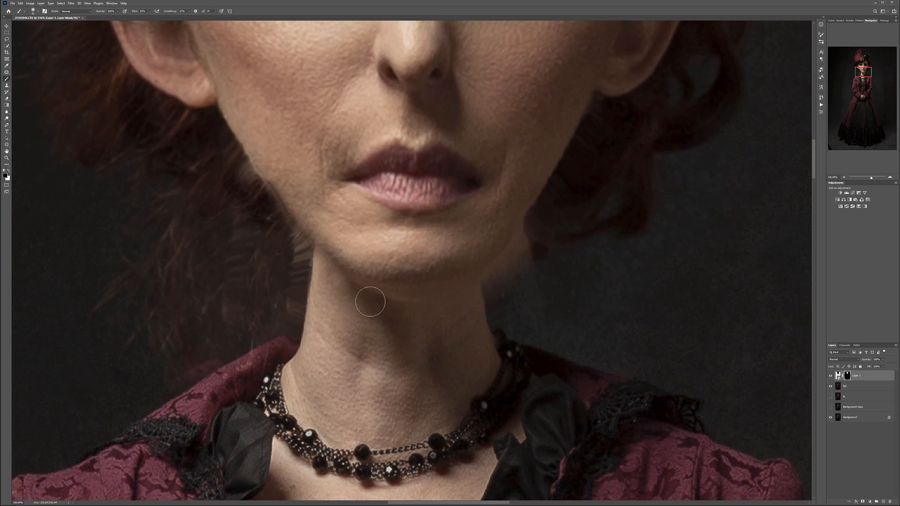
- Mask out the leftover skin right of the neck in black and restore the chin edge with a smaller white brush
{"action": "mouse_move", "coordinate": [497, 275]}
{"action": "left_mouse_down"}
{"action": "mouse_move", "coordinate": [519, 267]}
{"action": "mouse_move", "coordinate": [537, 237]}
{"action": "mouse_move", "coordinate": [530, 231]}
{"action": "mouse_move", "coordinate": [502, 272]}
{"action": "mouse_move", "coordinate": [514, 260]}
{"action": "mouse_move", "coordinate": [529, 334]}
{"action": "mouse_move", "coordinate": [504, 326]}
{"action": "mouse_move", "coordinate": [539, 272]}
{"action": "mouse_move", "coordinate": [500, 273]}
{"action": "mouse_move", "coordinate": [497, 304]}
{"action": "left_mouse_up"}
{"action": "key", "text": "x"}
{"action": "key", "text": "bracketleft"}
{"action": "key", "text": "bracketleft"}
{"action": "mouse_move", "coordinate": [486, 254]}
{"action": "left_mouse_down"}
{"action": "mouse_move", "coordinate": [430, 277]}
{"action": "mouse_move", "coordinate": [499, 222]}
{"action": "mouse_move", "coordinate": [455, 271]}
{"action": "left_mouse_up"}
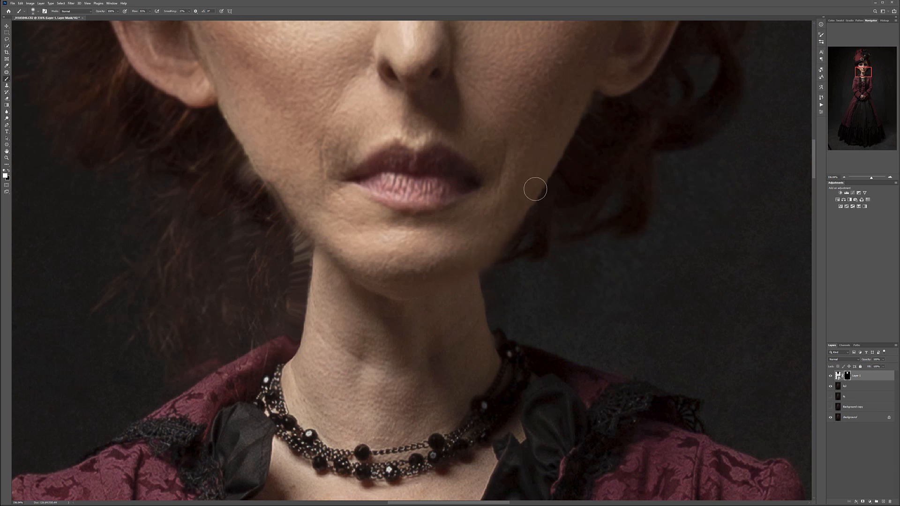
- Switch to a Hard Round brush and clean up the mask around the hair curls right of the jaw with black
{"action": "right_click", "coordinate": [512, 259]}
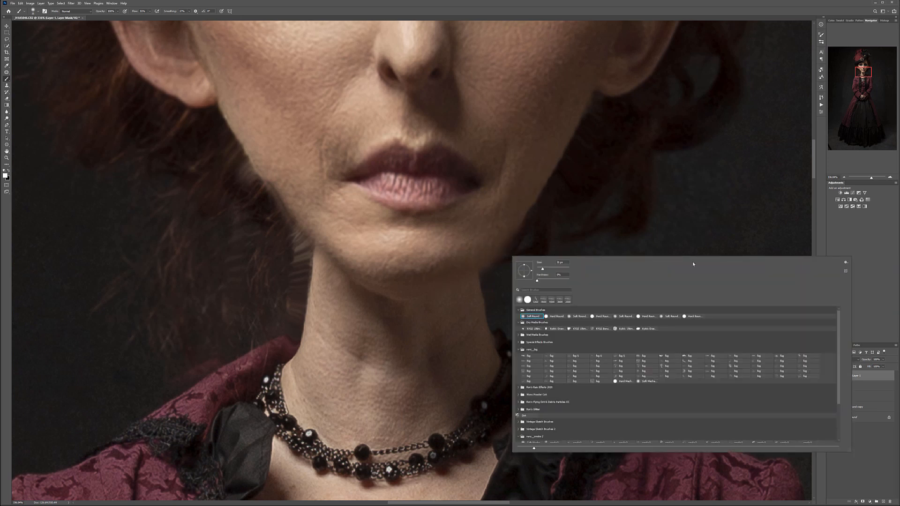
{"action": "left_click", "coordinate": [556, 316]}
{"action": "left_click", "coordinate": [559, 217]}
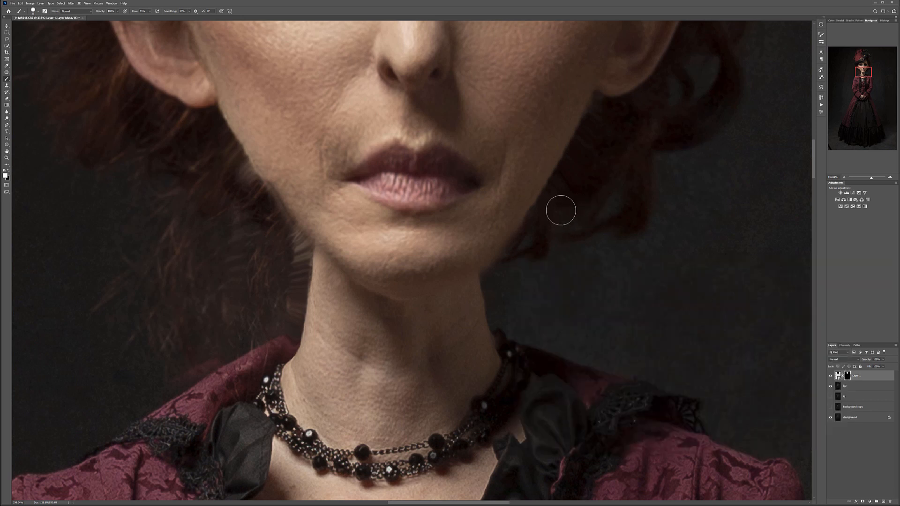
{"action": "left_click_drag", "start_coordinate": [542, 236], "coordinate": [529, 246]}
{"action": "key", "text": "ctrl+z"}
{"action": "key", "text": "x"}
{"action": "mouse_move", "coordinate": [566, 204]}
{"action": "left_mouse_down"}
{"action": "mouse_move", "coordinate": [537, 258]}
{"action": "mouse_move", "coordinate": [581, 182]}
{"action": "mouse_move", "coordinate": [566, 236]}
{"action": "mouse_move", "coordinate": [595, 211]}
{"action": "left_mouse_up"}
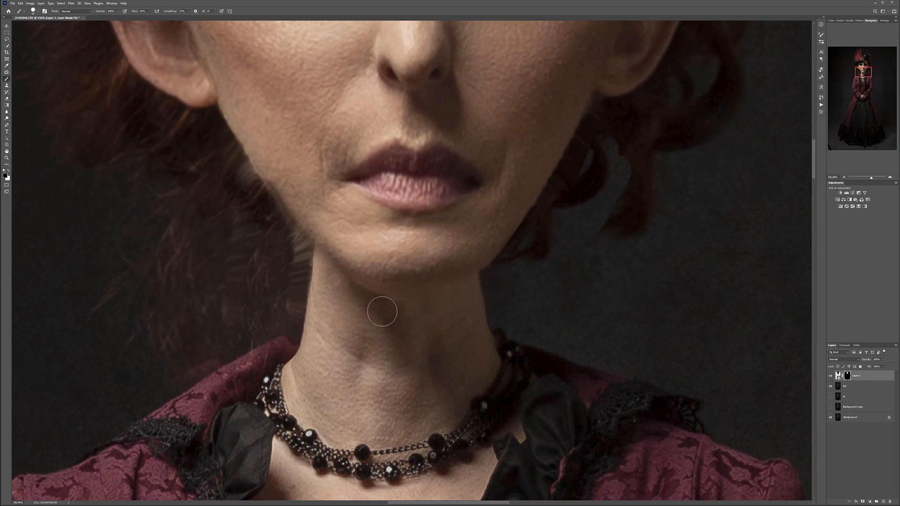
- Trim the mask along the left jaw edge in black and restore the hair beside it with a white brush
{"action": "left_click_drag", "start_coordinate": [234, 164], "coordinate": [284, 228]}
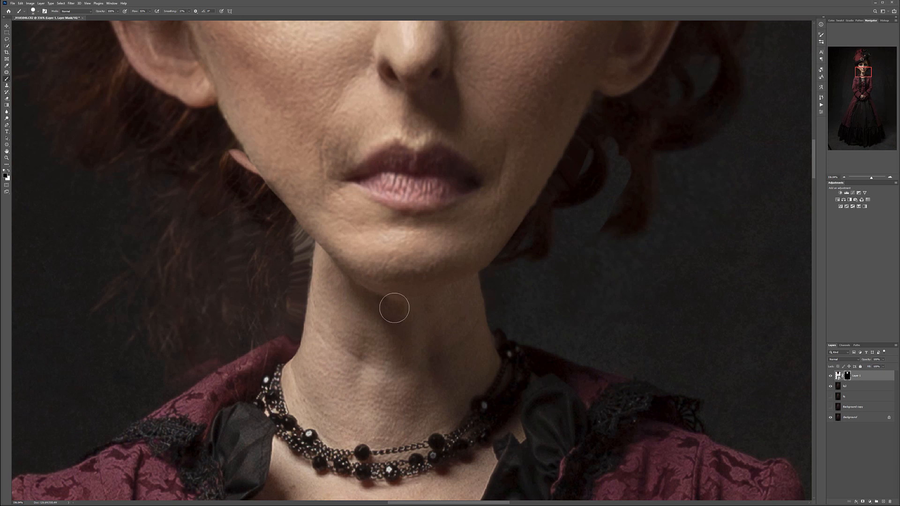
{"action": "key", "text": "x"}
{"action": "right_click", "coordinate": [275, 149]}
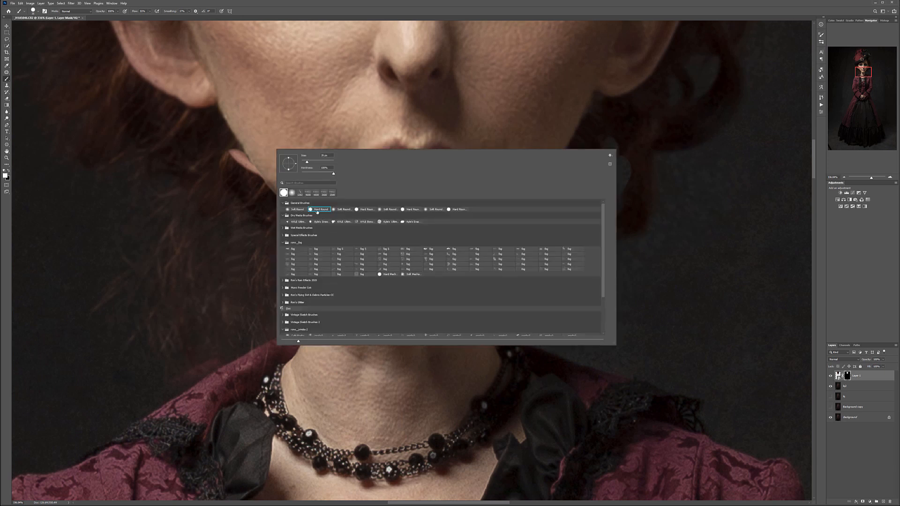
{"action": "left_click", "coordinate": [243, 174]}
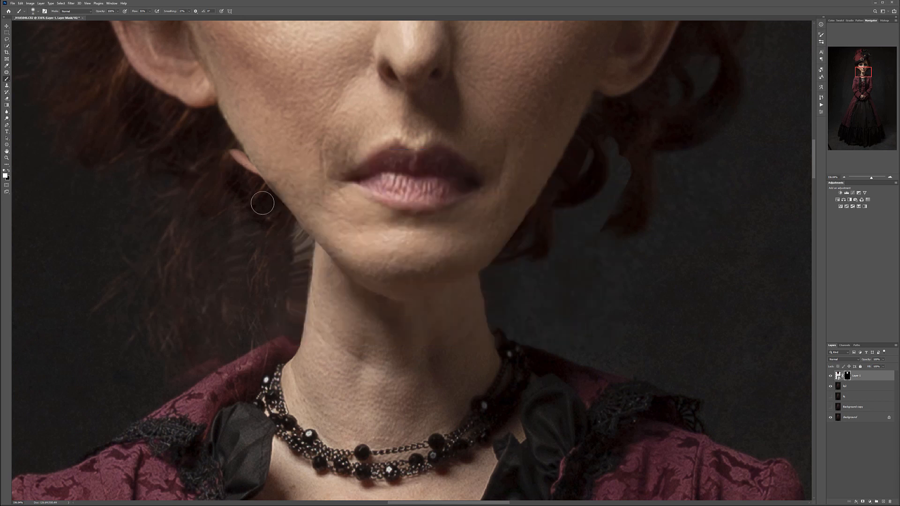
{"action": "scroll", "coordinate": [231, 154], "scroll_direction": "up", "scroll_amount": 1}
{"action": "scroll", "coordinate": [230, 156], "scroll_direction": "up", "scroll_amount": 3}
{"action": "mouse_move", "coordinate": [231, 173]}
{"action": "left_mouse_down"}
{"action": "mouse_move", "coordinate": [237, 187]}
{"action": "mouse_move", "coordinate": [237, 166]}
{"action": "mouse_move", "coordinate": [246, 189]}
{"action": "mouse_move", "coordinate": [235, 191]}
{"action": "mouse_move", "coordinate": [246, 181]}
{"action": "mouse_move", "coordinate": [306, 280]}
{"action": "left_mouse_up"}
{"action": "key", "text": "ctrl+z"}
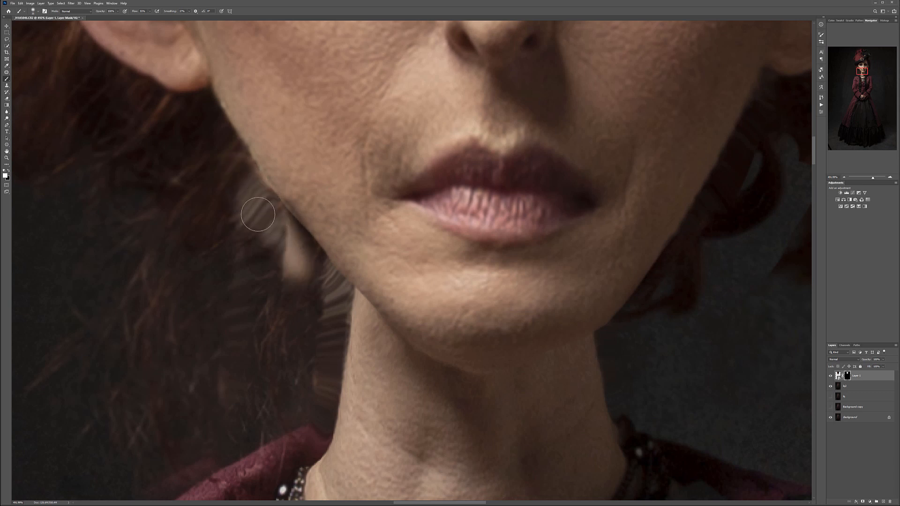
{"action": "left_click_drag", "start_coordinate": [258, 216], "coordinate": [301, 271]}
{"action": "mouse_move", "coordinate": [285, 241]}
{"action": "left_mouse_down"}
{"action": "mouse_move", "coordinate": [274, 210]}
{"action": "mouse_move", "coordinate": [268, 215]}
{"action": "left_mouse_up"}
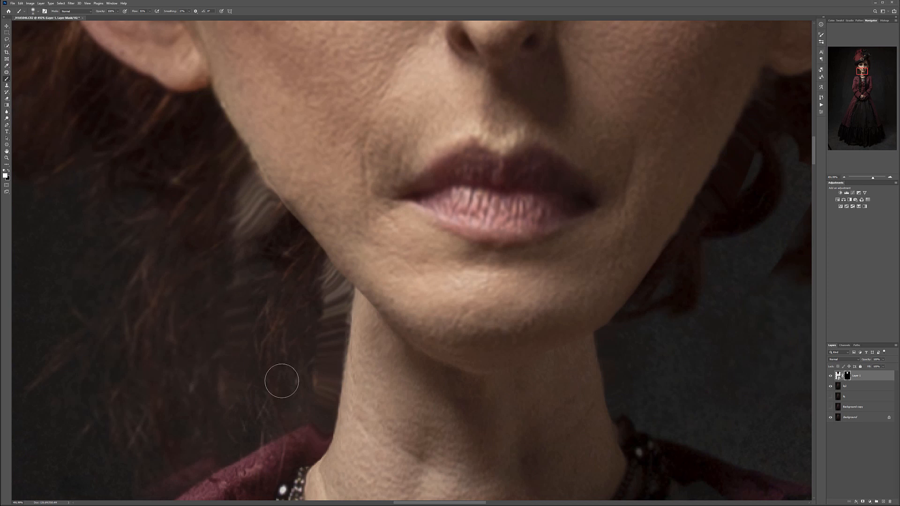
- Paint white on the mask to bring back the hair curls right of the jaw
{"action": "scroll", "coordinate": [426, 361], "scroll_direction": "right", "scroll_amount": 5}
{"action": "mouse_move", "coordinate": [387, 312]}
{"action": "left_mouse_down"}
{"action": "mouse_move", "coordinate": [368, 273]}
{"action": "mouse_move", "coordinate": [352, 297]}
{"action": "mouse_move", "coordinate": [405, 226]}
{"action": "mouse_move", "coordinate": [323, 337]}
{"action": "mouse_move", "coordinate": [356, 335]}
{"action": "mouse_move", "coordinate": [339, 334]}
{"action": "left_mouse_up"}
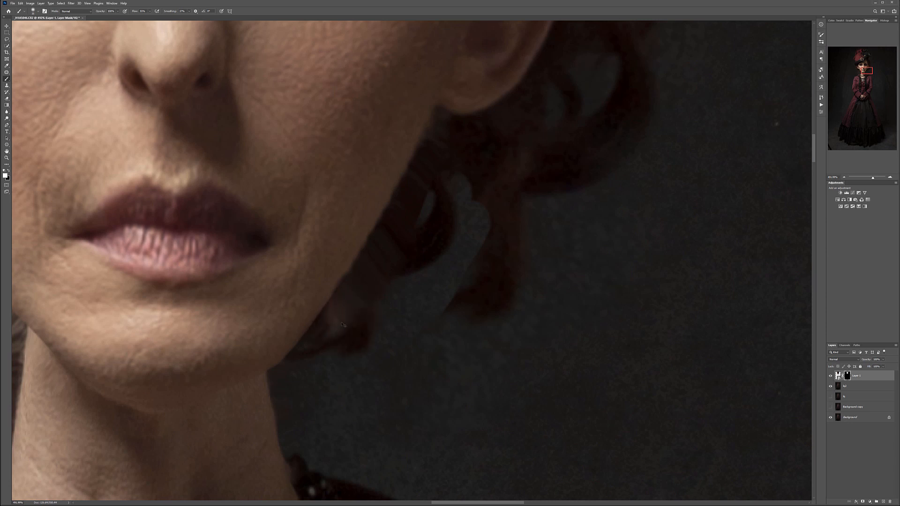
{"action": "mouse_move", "coordinate": [350, 299]}
{"action": "left_mouse_down"}
{"action": "mouse_move", "coordinate": [412, 273]}
{"action": "mouse_move", "coordinate": [435, 301]}
{"action": "mouse_move", "coordinate": [440, 341]}
{"action": "mouse_move", "coordinate": [466, 328]}
{"action": "mouse_move", "coordinate": [430, 289]}
{"action": "mouse_move", "coordinate": [416, 402]}
{"action": "mouse_move", "coordinate": [450, 264]}
{"action": "mouse_move", "coordinate": [464, 234]}
{"action": "mouse_move", "coordinate": [524, 170]}
{"action": "mouse_move", "coordinate": [452, 194]}
{"action": "mouse_move", "coordinate": [472, 178]}
{"action": "mouse_move", "coordinate": [504, 179]}
{"action": "mouse_move", "coordinate": [456, 249]}
{"action": "mouse_move", "coordinate": [437, 211]}
{"action": "left_mouse_up"}
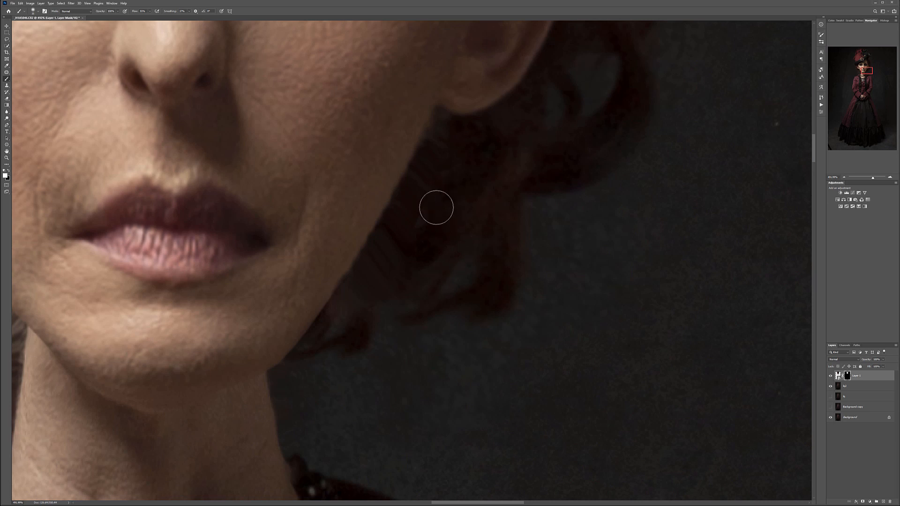
- Examine how the enlarged head blends with the body, both up close and across the full figure
{"action": "scroll", "coordinate": [434, 244], "scroll_direction": "down", "scroll_amount": 18}
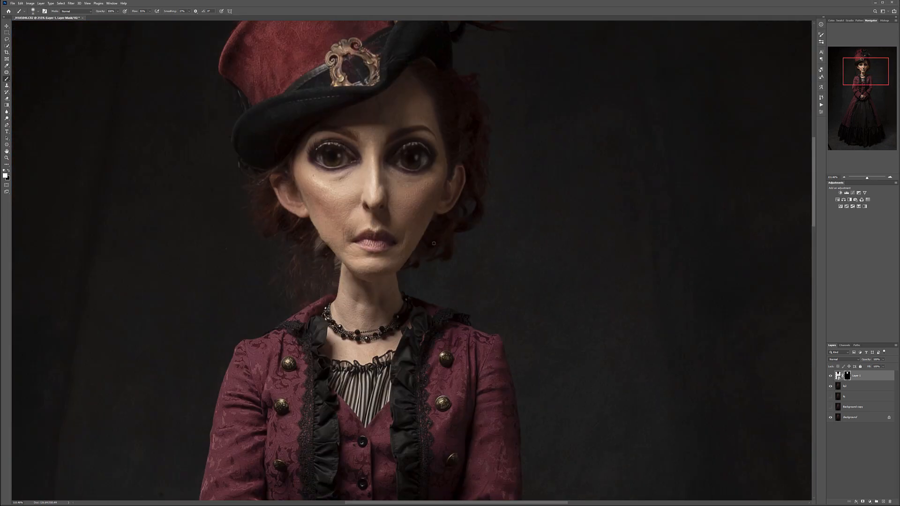
{"action": "scroll", "coordinate": [418, 244], "scroll_direction": "down", "scroll_amount": 4}
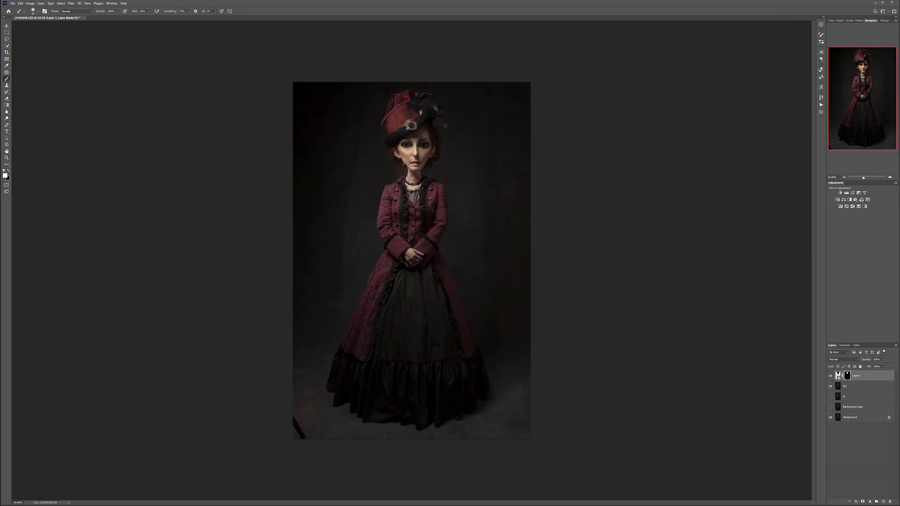
{"action": "scroll", "coordinate": [442, 125], "scroll_direction": "up", "scroll_amount": 3}
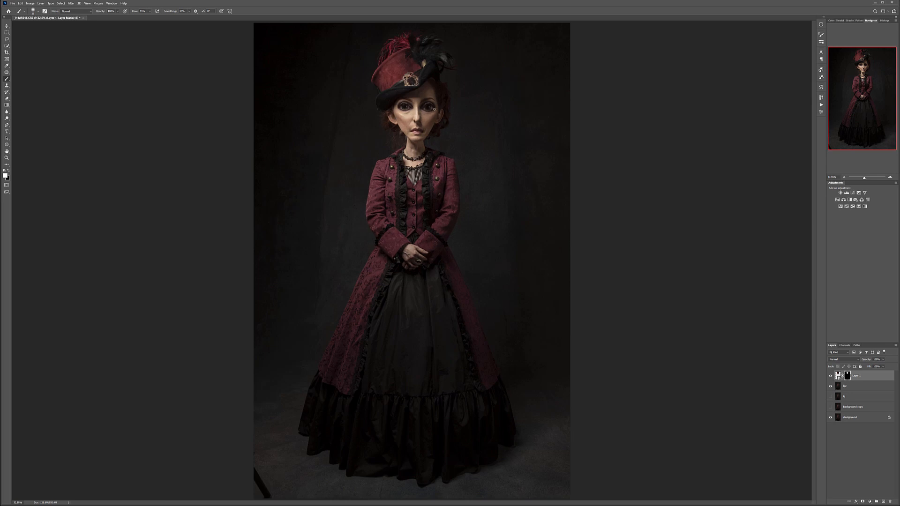
{"action": "scroll", "coordinate": [433, 116], "scroll_direction": "up", "scroll_amount": 6}
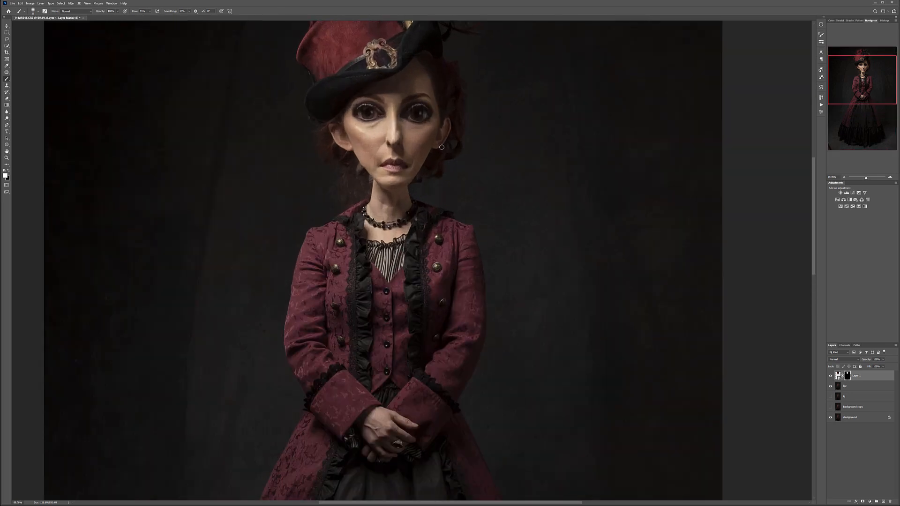
{"action": "scroll", "coordinate": [424, 160], "scroll_direction": "down", "scroll_amount": 10}
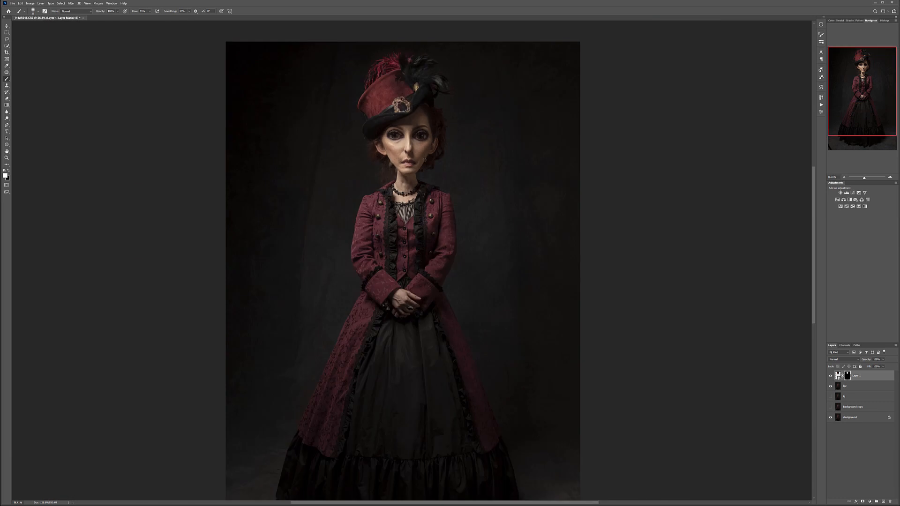
{"action": "scroll", "coordinate": [424, 159], "scroll_direction": "up", "scroll_amount": 2}
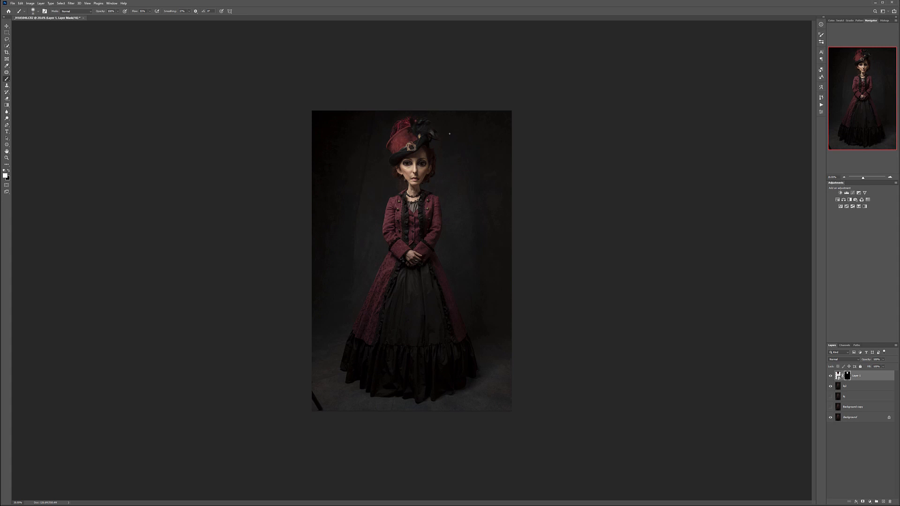
{"action": "scroll", "coordinate": [449, 134], "scroll_direction": "up", "scroll_amount": 2}
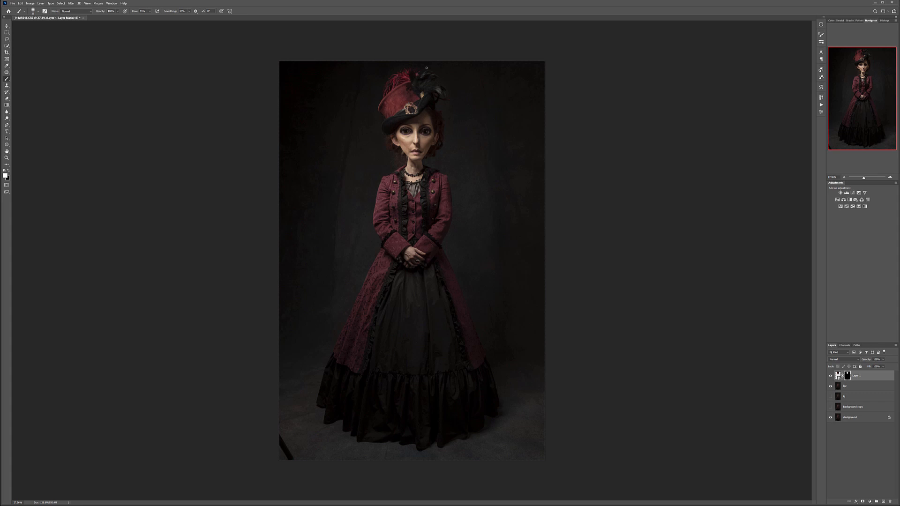
- Unlock the Background layer and extend the canvas slightly above the hat with the Crop tool
{"action": "left_click", "coordinate": [869, 418]}
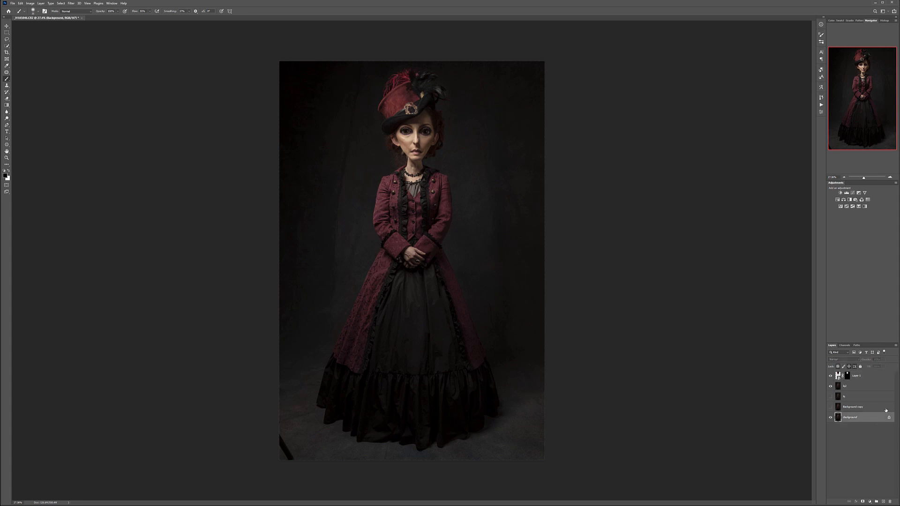
{"action": "left_click", "coordinate": [890, 419]}
{"action": "left_click", "coordinate": [7, 53]}
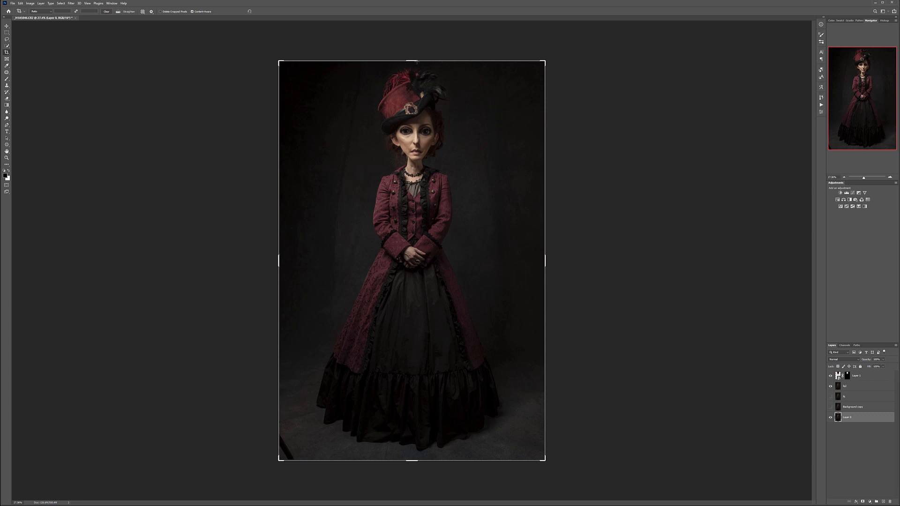
{"action": "left_click_drag", "start_coordinate": [416, 59], "coordinate": [414, 53]}
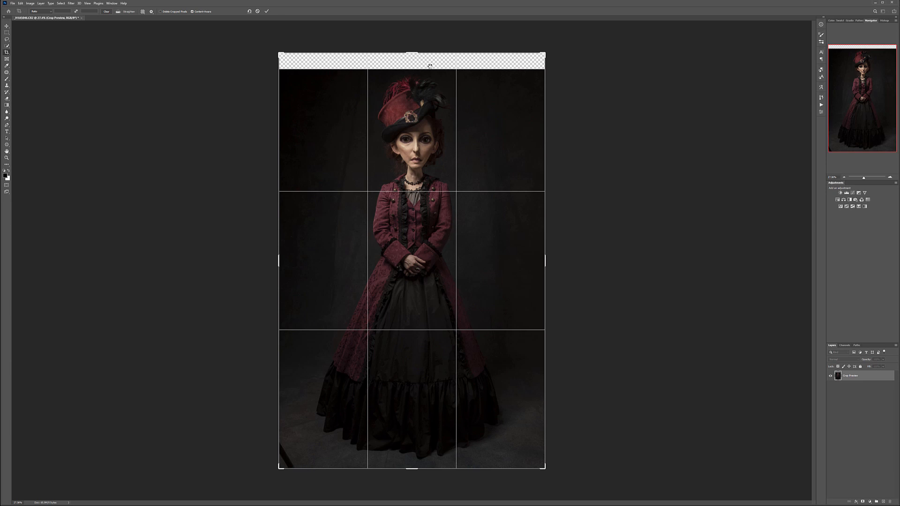
{"action": "key", "text": "Return"}
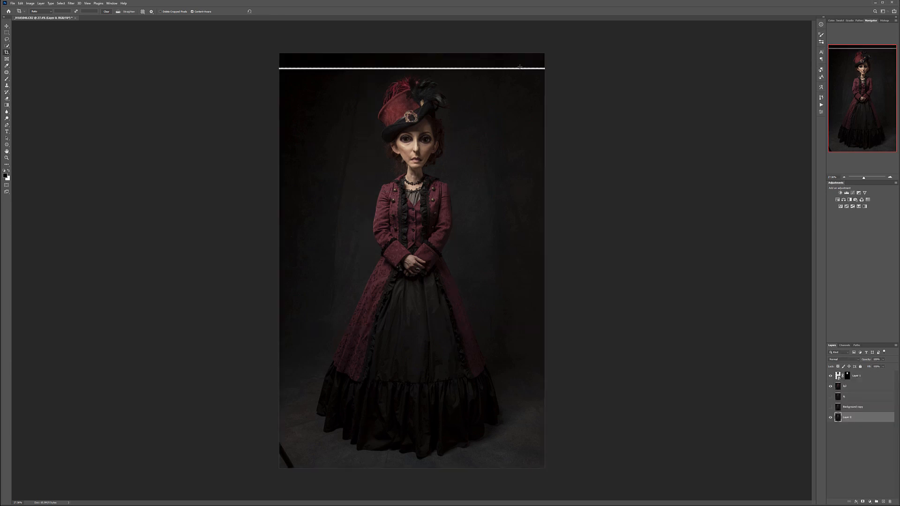
- Hide the head and liquified layers and remove the horizontal white gap above the hat from the unlocked base layer with the Healing Brush
{"action": "scroll", "coordinate": [401, 26], "scroll_direction": "up", "scroll_amount": 5}
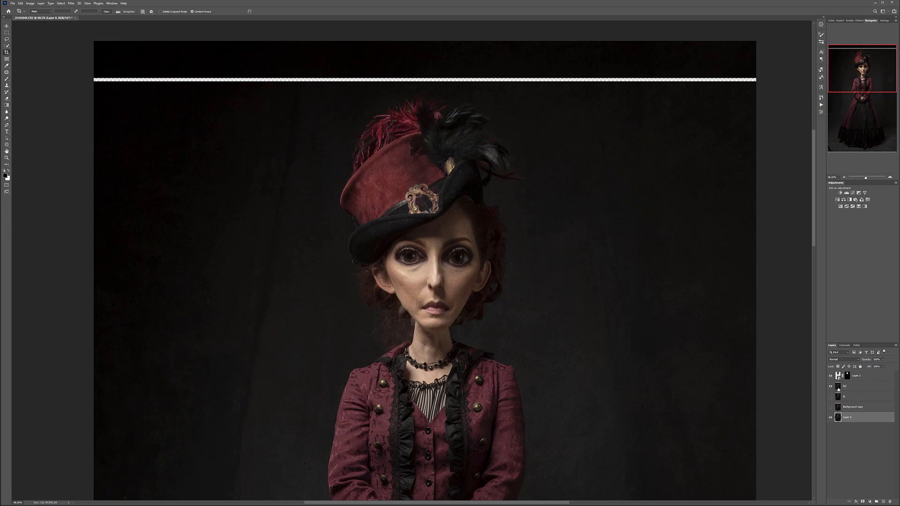
{"action": "left_click_drag", "start_coordinate": [831, 376], "coordinate": [835, 395]}
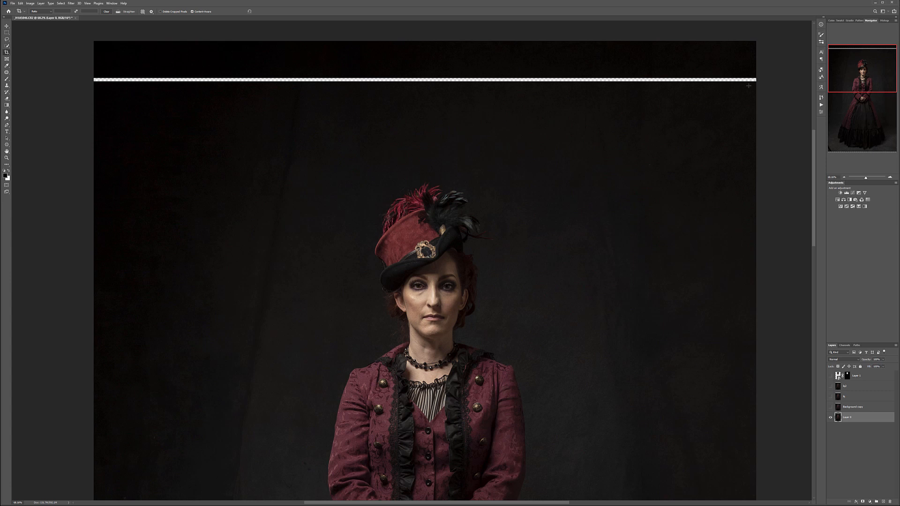
{"action": "left_click", "coordinate": [6, 73]}
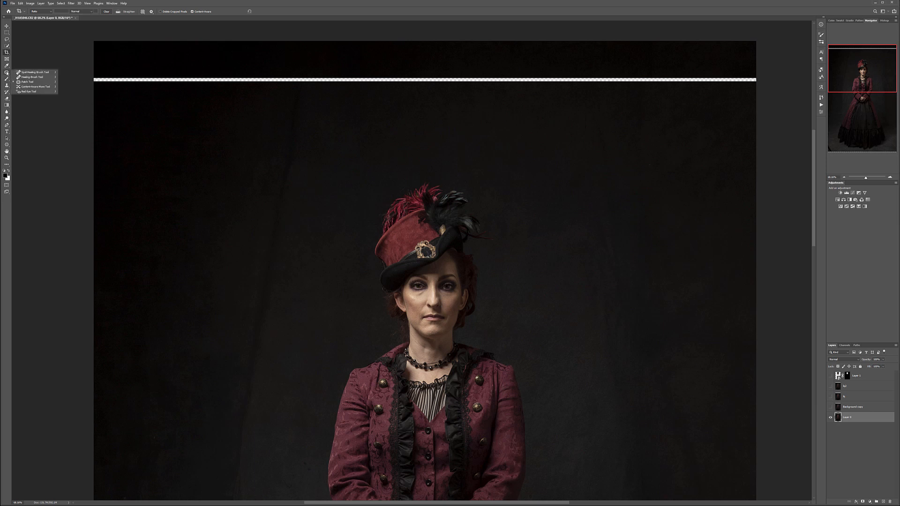
{"action": "left_click", "coordinate": [33, 77]}
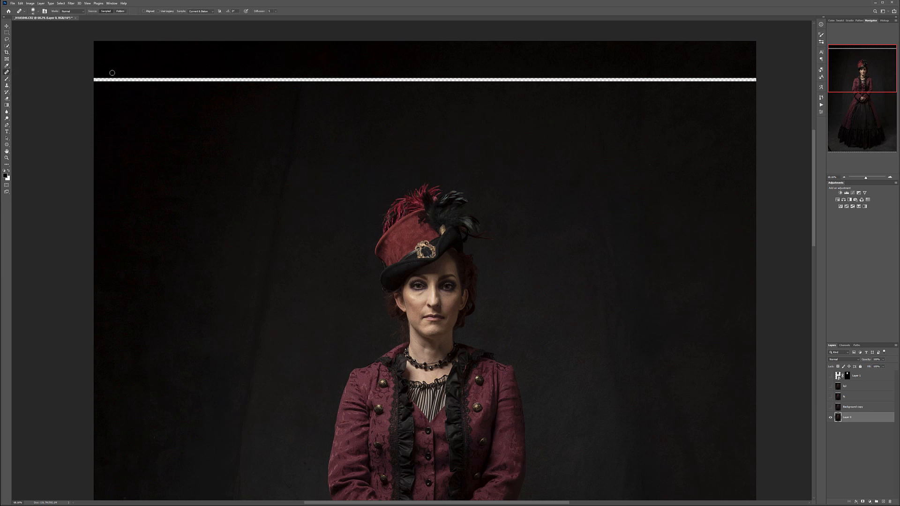
{"action": "mouse_move", "coordinate": [99, 78]}
{"action": "left_mouse_down"}
{"action": "mouse_move", "coordinate": [166, 85]}
{"action": "mouse_move", "coordinate": [77, 83]}
{"action": "mouse_move", "coordinate": [460, 73]}
{"action": "mouse_move", "coordinate": [490, 78]}
{"action": "mouse_move", "coordinate": [362, 79]}
{"action": "mouse_move", "coordinate": [741, 79]}
{"action": "left_mouse_up"}
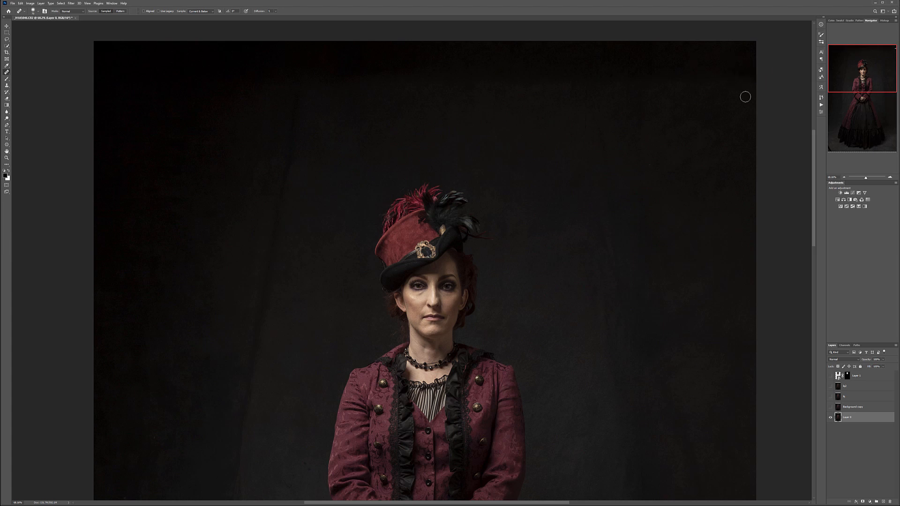
- Turn the enlarged head layer and the liquified layer below it visible again
{"action": "scroll", "coordinate": [501, 192], "scroll_direction": "down", "scroll_amount": 4}
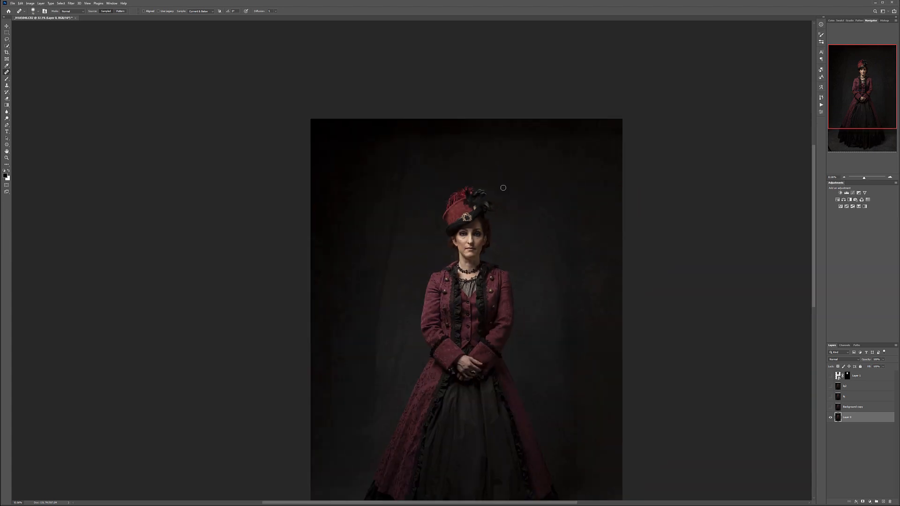
{"action": "scroll", "coordinate": [503, 188], "scroll_direction": "up", "scroll_amount": 1}
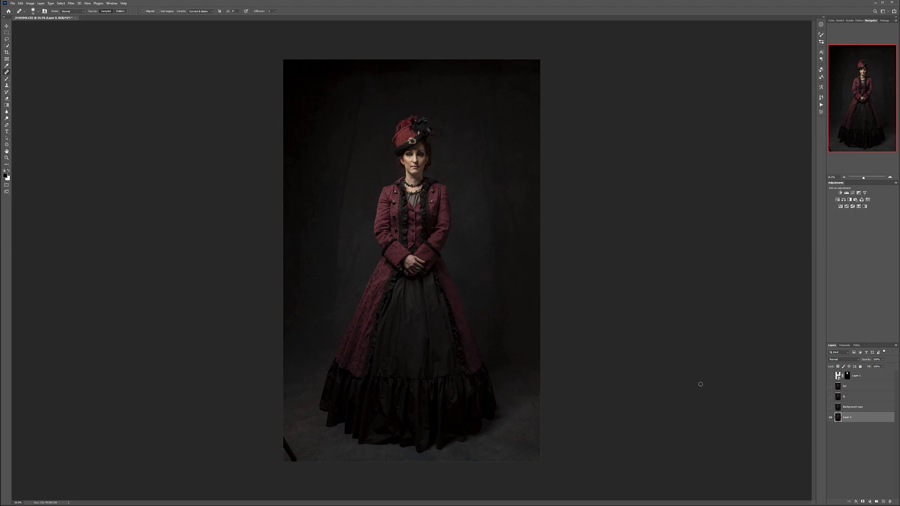
{"action": "left_click", "coordinate": [831, 376]}
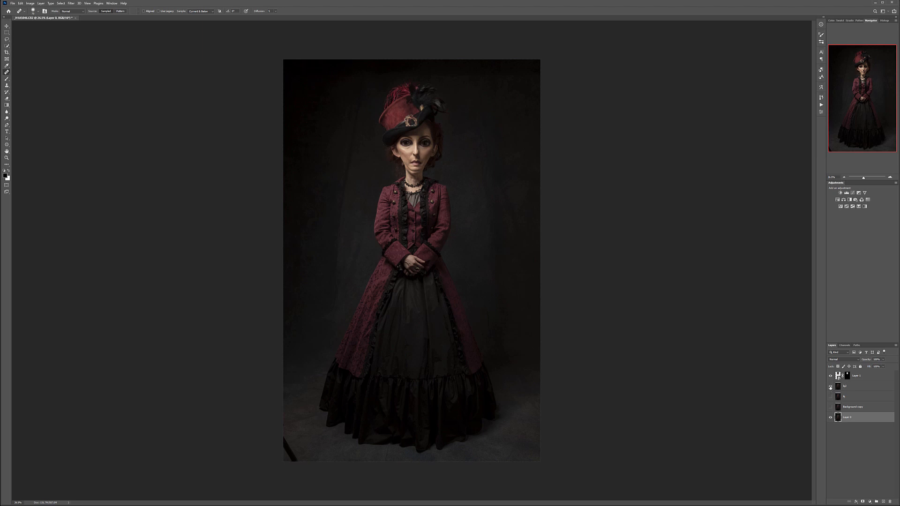
- Shift the enlarged head on Layer 1 slightly to the left and fine-tune its height over the neck with small nudges
{"action": "scroll", "coordinate": [426, 209], "scroll_direction": "up", "scroll_amount": 2}
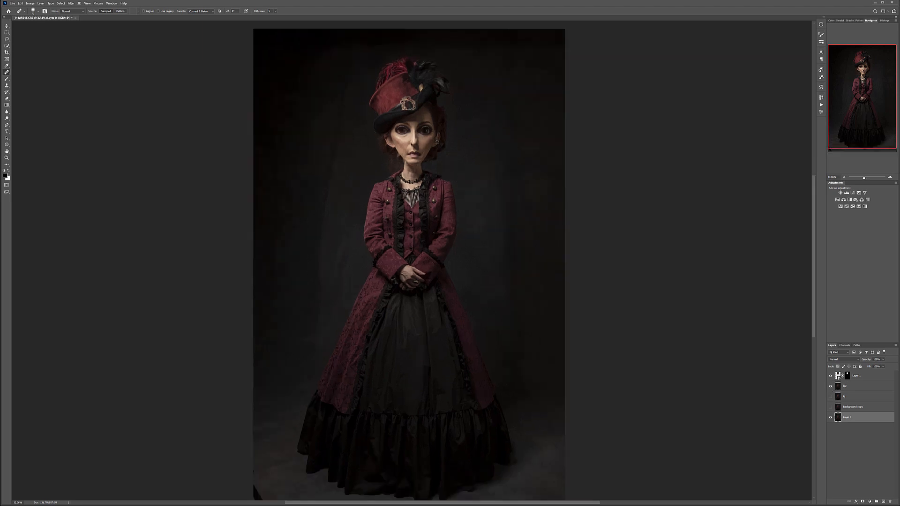
{"action": "scroll", "coordinate": [436, 143], "scroll_direction": "up", "scroll_amount": 2}
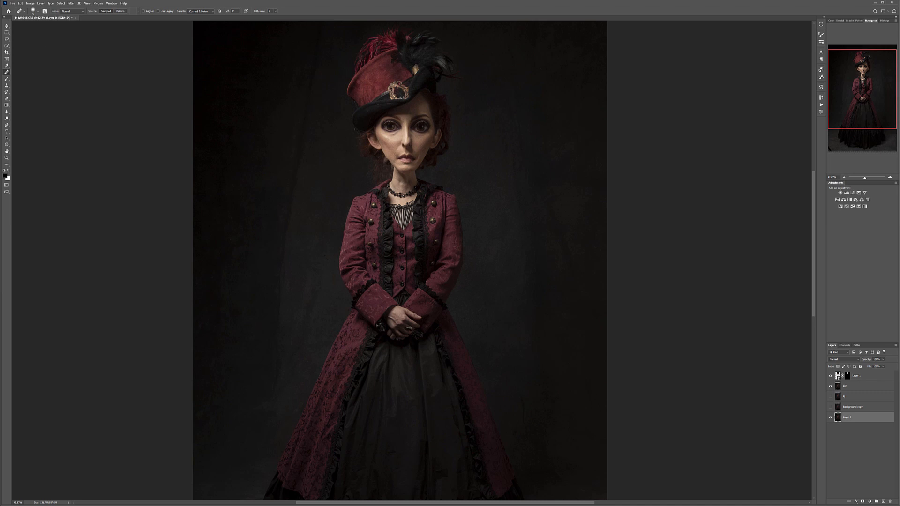
{"action": "left_click", "coordinate": [6, 26]}
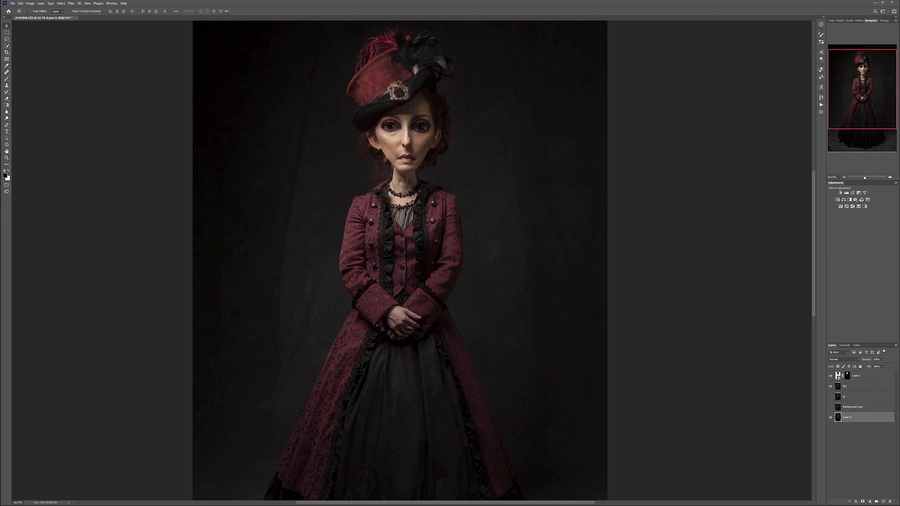
{"action": "left_click", "coordinate": [864, 376]}
{"action": "left_click_drag", "start_coordinate": [434, 147], "coordinate": [431, 146]}
{"action": "key", "text": "Up"}
{"action": "key", "text": "Up"}
{"action": "key", "text": "Up"}
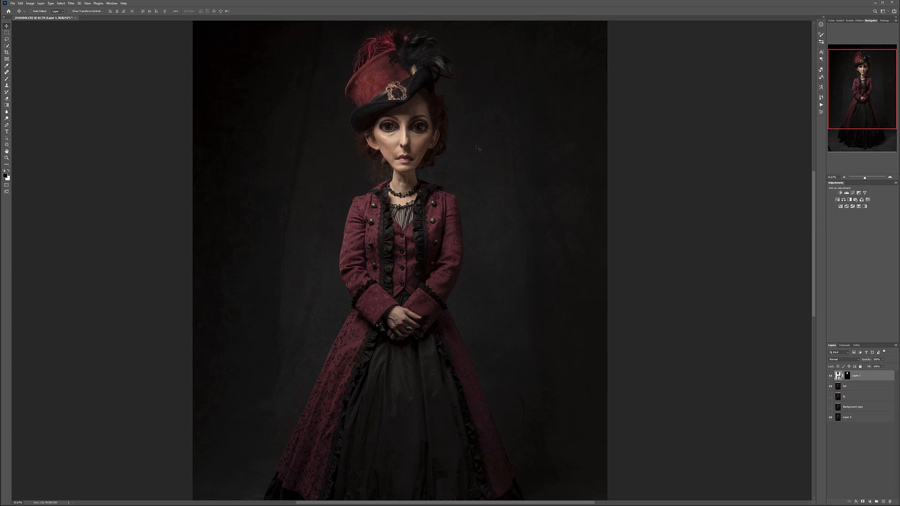
{"action": "key", "text": "Up"}
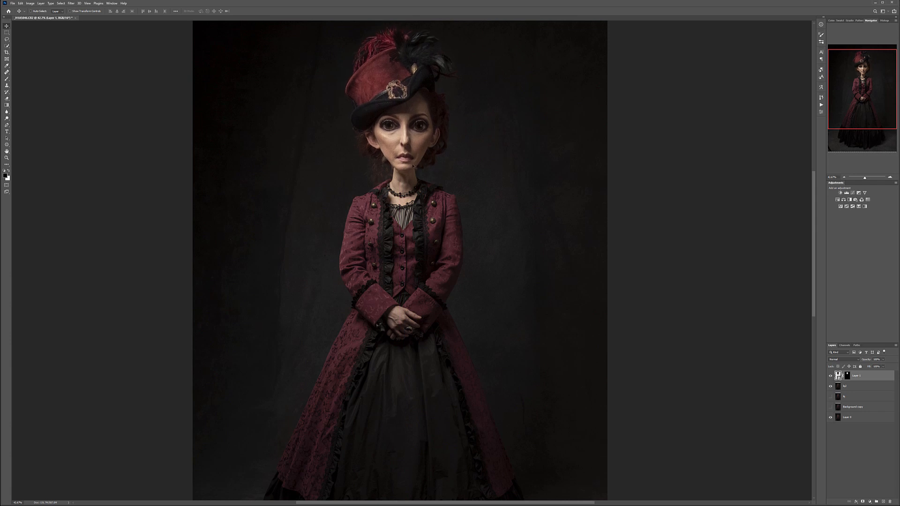
{"action": "key", "text": "Down"}
{"action": "key", "text": "Down"}
{"action": "key", "text": "Down"}
{"action": "key", "text": "Down"}
{"action": "key", "text": "Down"}
{"action": "key", "text": "Down"}
{"action": "key", "text": "Down"}
{"action": "key", "text": "Down"}
{"action": "key", "text": "Down"}
{"action": "key", "text": "Down"}
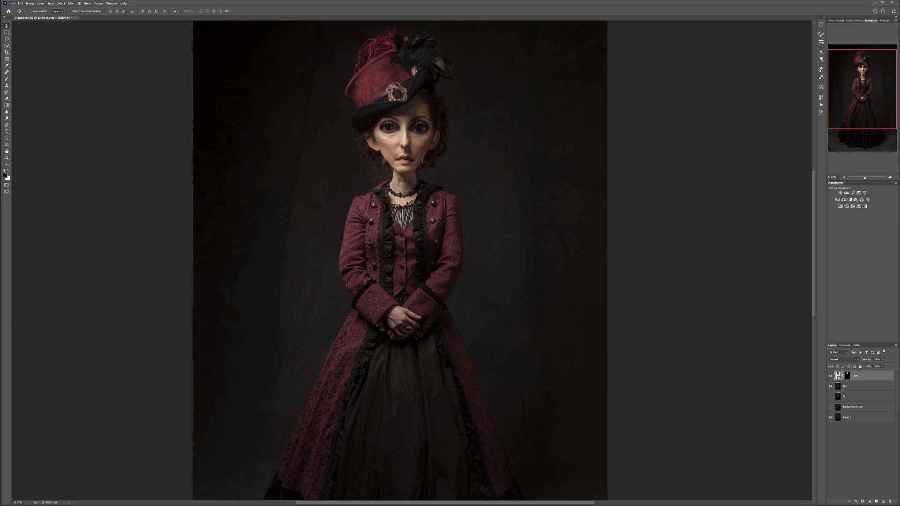
{"action": "scroll", "coordinate": [423, 161], "scroll_direction": "down", "scroll_amount": 3}
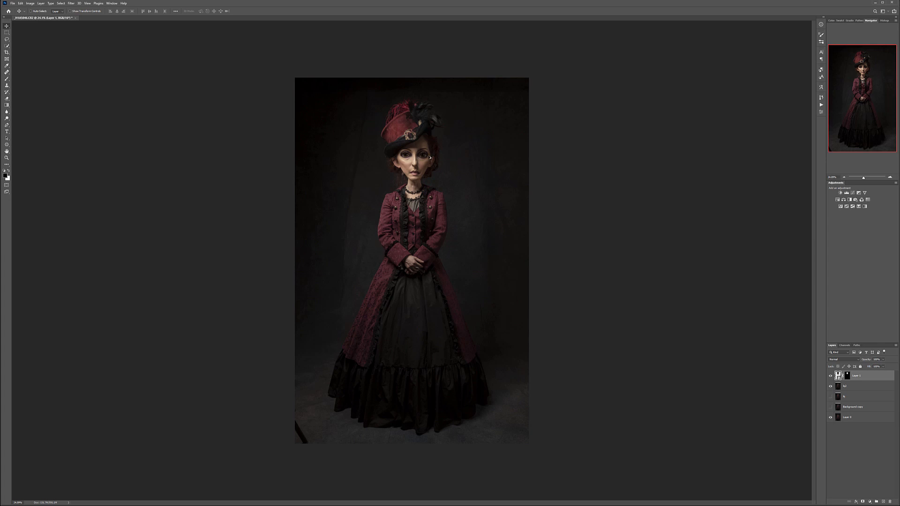
{"action": "scroll", "coordinate": [436, 156], "scroll_direction": "up", "scroll_amount": 6}
{"action": "scroll", "coordinate": [436, 89], "scroll_direction": "up", "scroll_amount": 3}
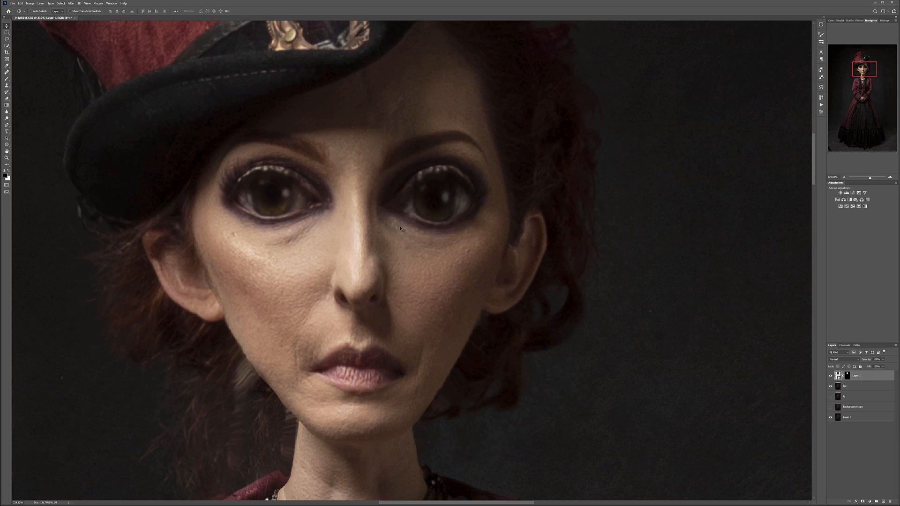
{"action": "scroll", "coordinate": [401, 229], "scroll_direction": "down", "scroll_amount": 8}
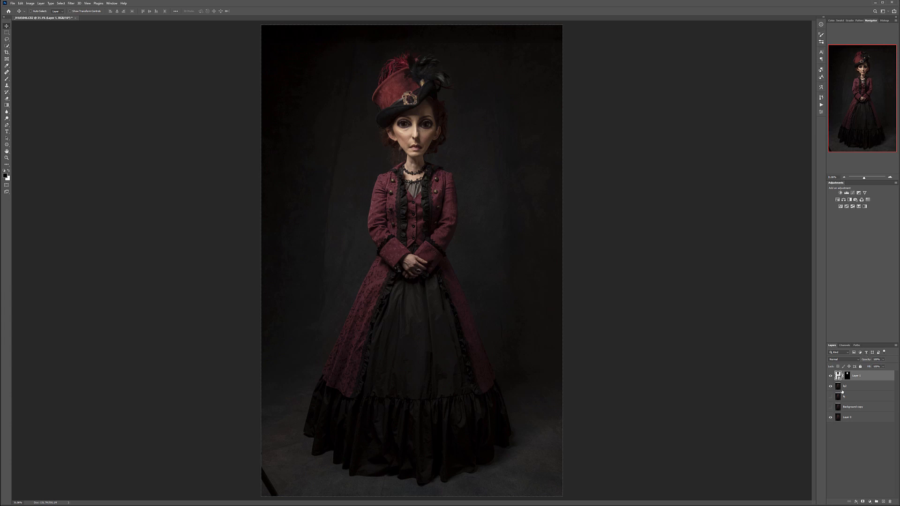
- Rename the enlarged head layer as face
{"action": "double_click", "coordinate": [855, 377]}
{"action": "type", "text": "fs"}
{"action": "type", "text": "ce"}
{"action": "key", "text": "Return"}
{"action": "key", "text": "ctrl+shift+alt+e"}
{"action": "double_click", "coordinate": [849, 376]}
{"action": "key", "text": "Return"}
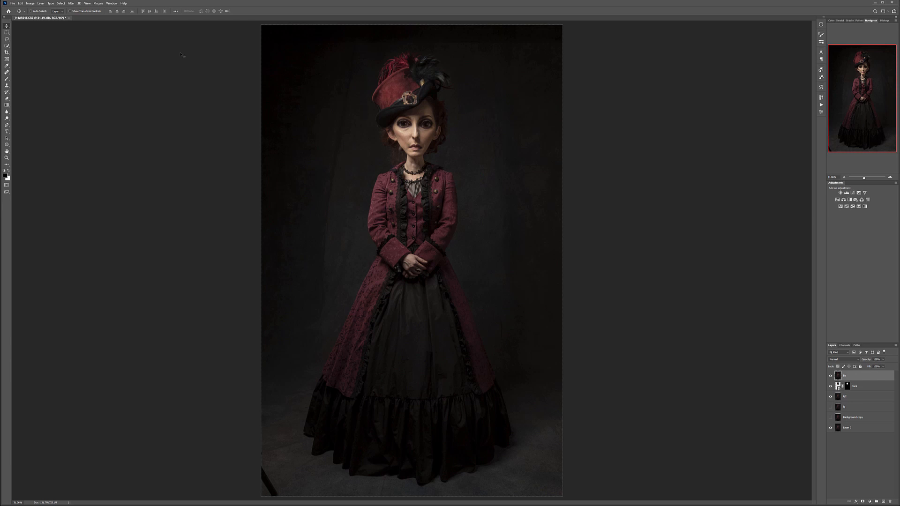
{"action": "left_click", "coordinate": [30, 4]}
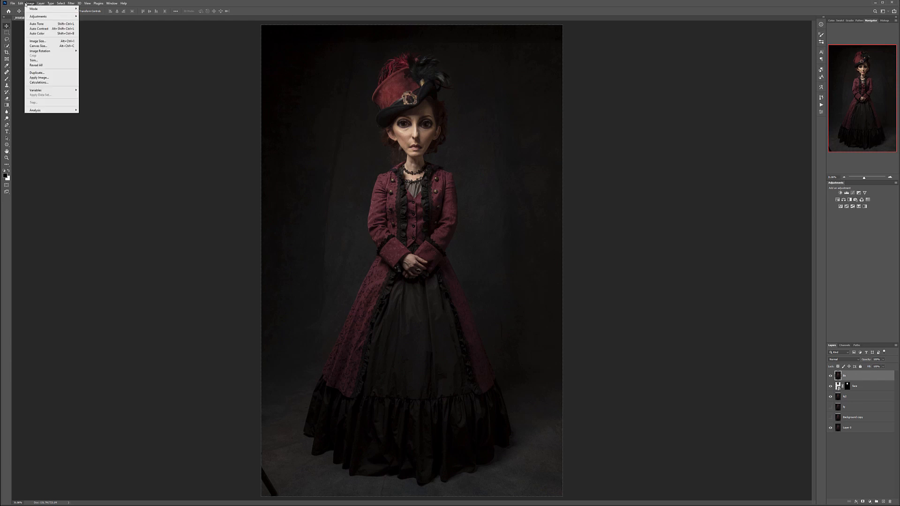
{"action": "mouse_move", "coordinate": [21, 3]}
{"action": "mouse_move", "coordinate": [44, 119]}
{"action": "left_click", "coordinate": [117, 154]}
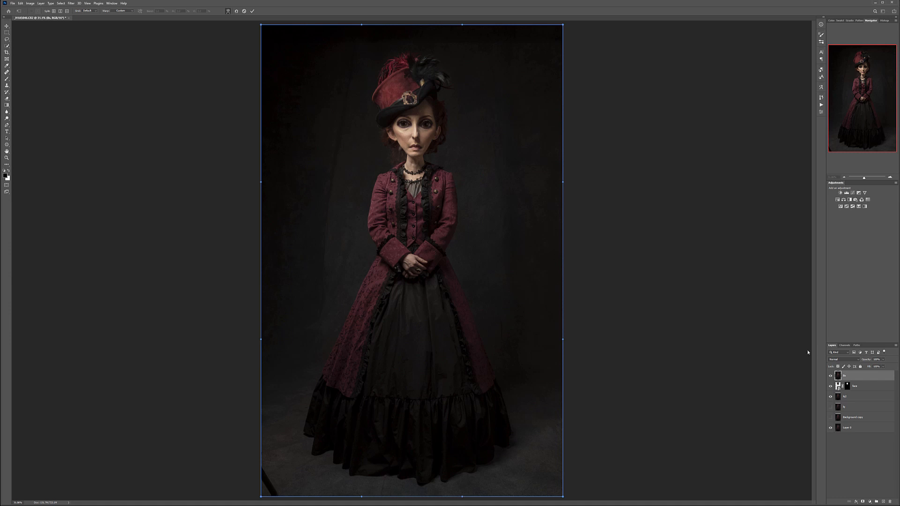
{"action": "key", "text": "Return"}
{"action": "left_click_drag", "start_coordinate": [858, 375], "coordinate": [890, 501]}
- Hide the face layer, stamp the visible layers into a new renamed layer beneath it, and turn the face layer visible again
{"action": "left_click", "coordinate": [831, 375]}
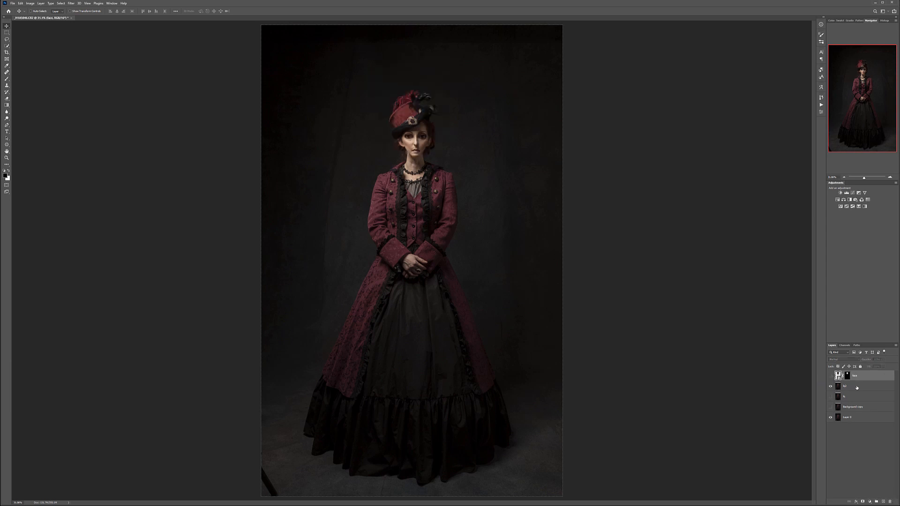
{"action": "left_click", "coordinate": [859, 387]}
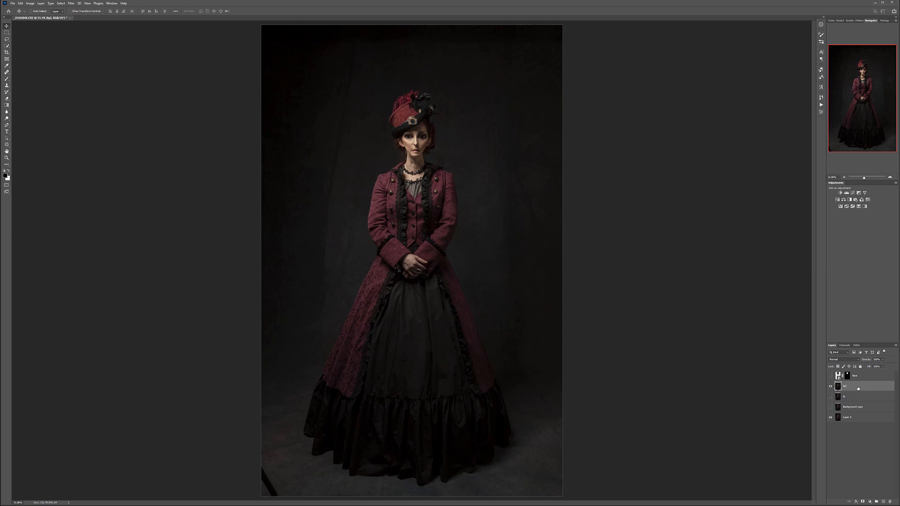
{"action": "key", "text": "ctrl+alt+shift+w"}
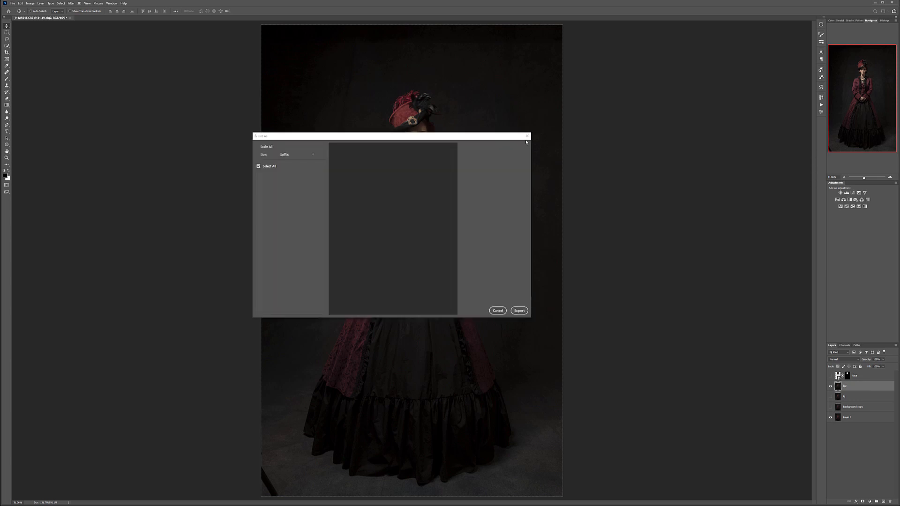
{"action": "left_click", "coordinate": [526, 136]}
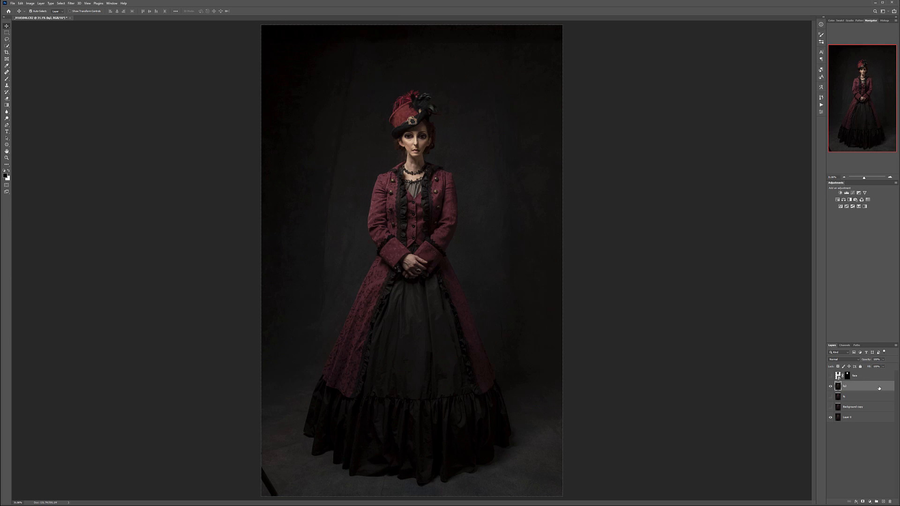
{"action": "key", "text": "ctrl+shift+alt+e"}
{"action": "double_click", "coordinate": [851, 385]}
{"action": "type", "text": "lo"}
{"action": "key", "text": "Return"}
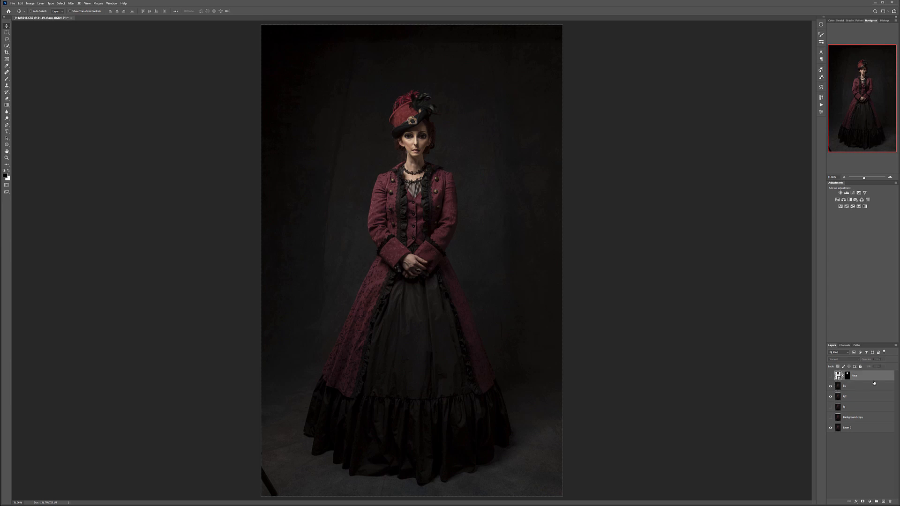
{"action": "left_click", "coordinate": [831, 376]}
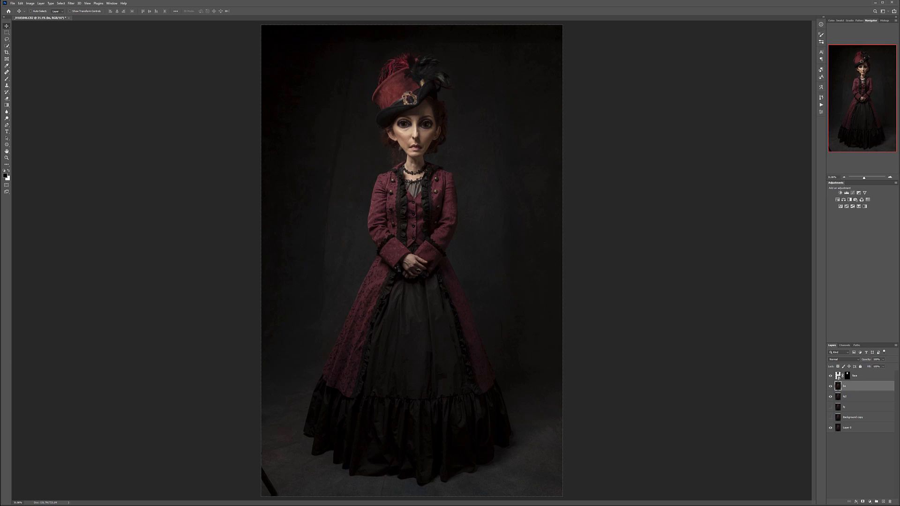
- Start a Warp transform on the merged body layer and bend both sides inward to narrow the shoulders and waist
{"action": "left_click", "coordinate": [20, 3]}
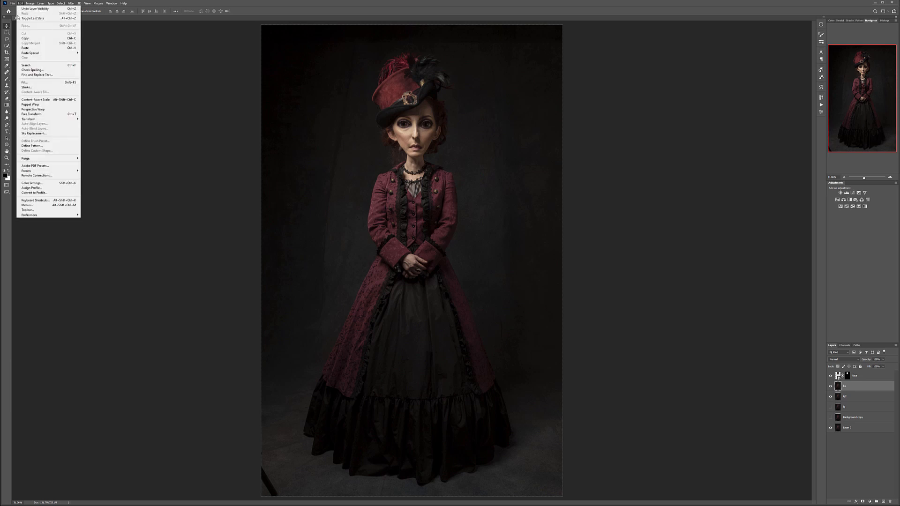
{"action": "mouse_move", "coordinate": [55, 120]}
{"action": "left_click", "coordinate": [91, 153]}
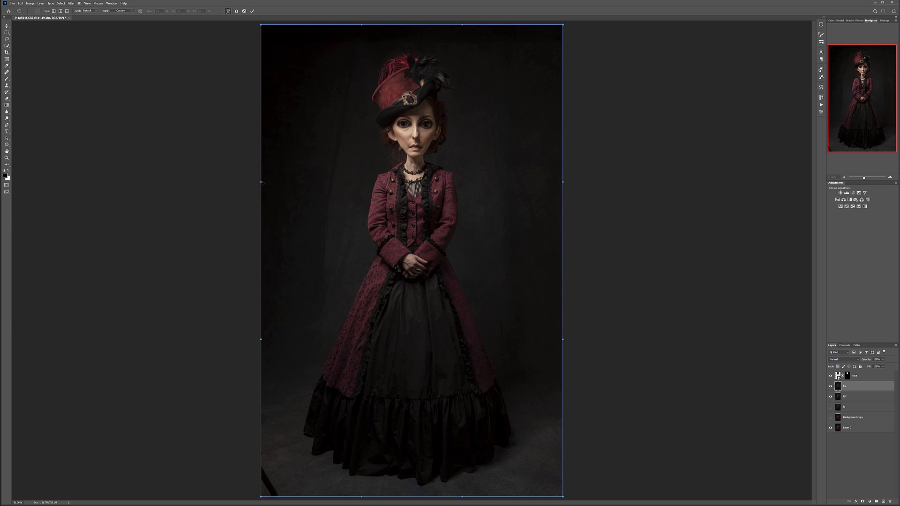
{"action": "left_click_drag", "start_coordinate": [265, 183], "coordinate": [307, 179]}
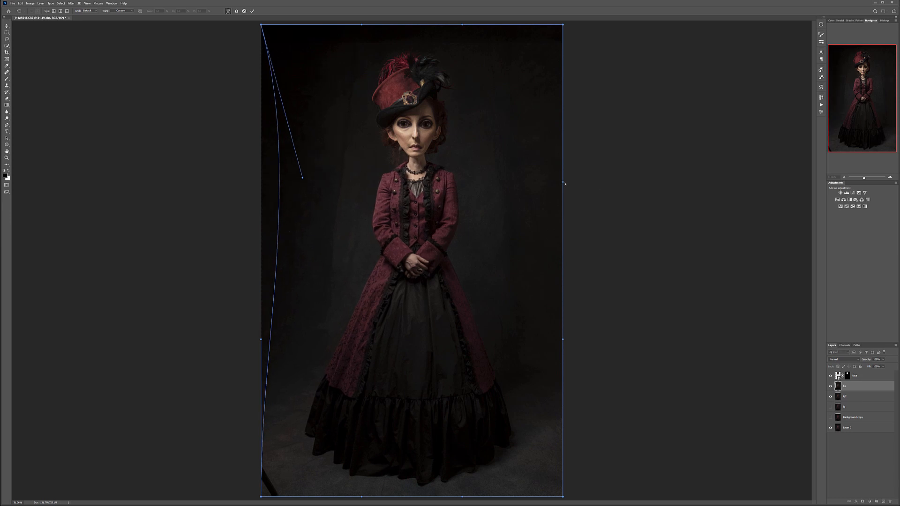
{"action": "left_click_drag", "start_coordinate": [563, 184], "coordinate": [528, 181]}
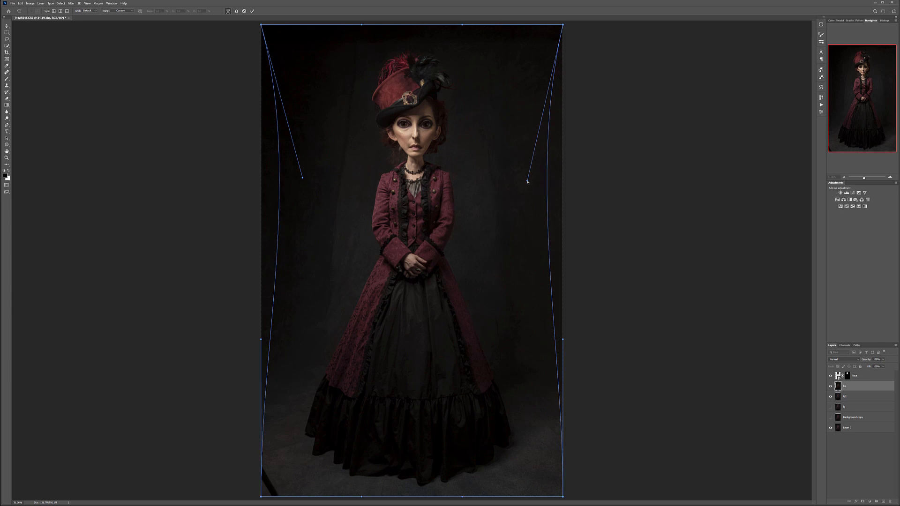
{"action": "left_click_drag", "start_coordinate": [302, 180], "coordinate": [320, 186]}
{"action": "left_click_drag", "start_coordinate": [527, 181], "coordinate": [521, 187]}
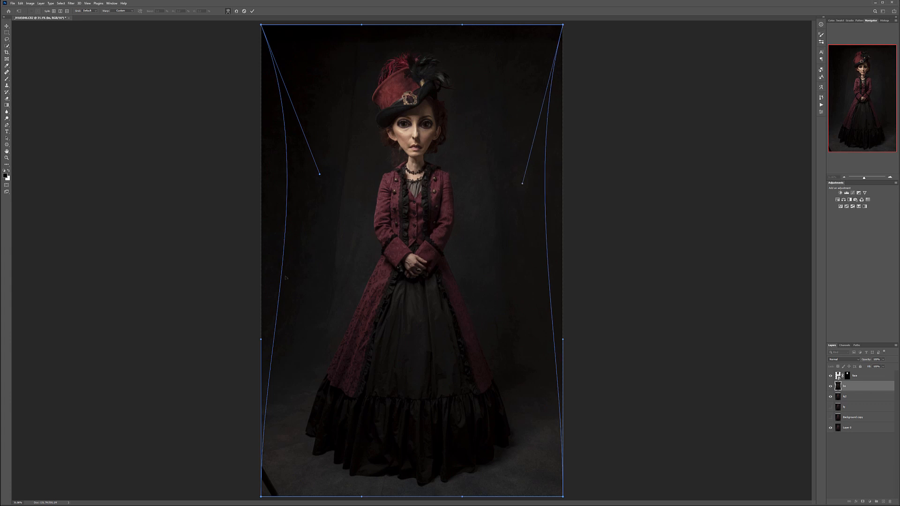
{"action": "left_click_drag", "start_coordinate": [283, 276], "coordinate": [290, 276]}
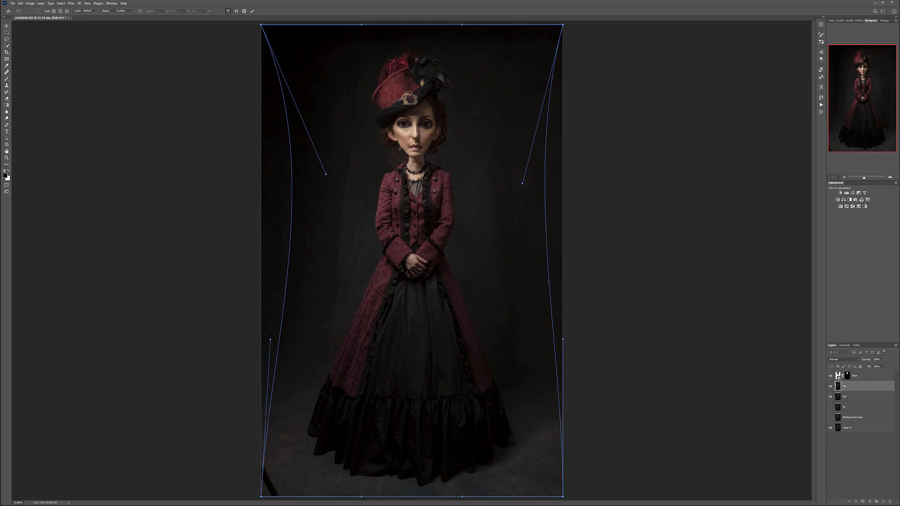
{"action": "left_click_drag", "start_coordinate": [549, 284], "coordinate": [545, 285]}
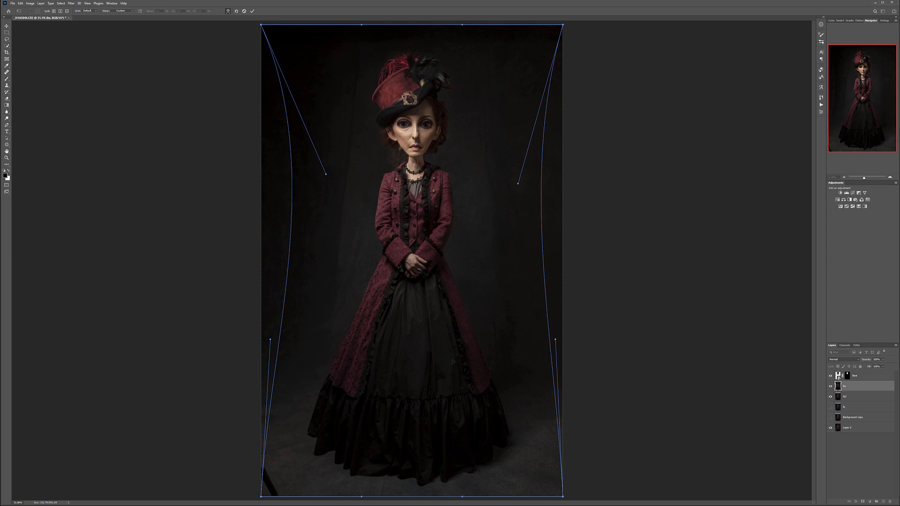
- Pull the lower corners of the warp outward to widen the skirt's hem and bend the lower side handles inward
{"action": "left_click_drag", "start_coordinate": [261, 498], "coordinate": [211, 498]}
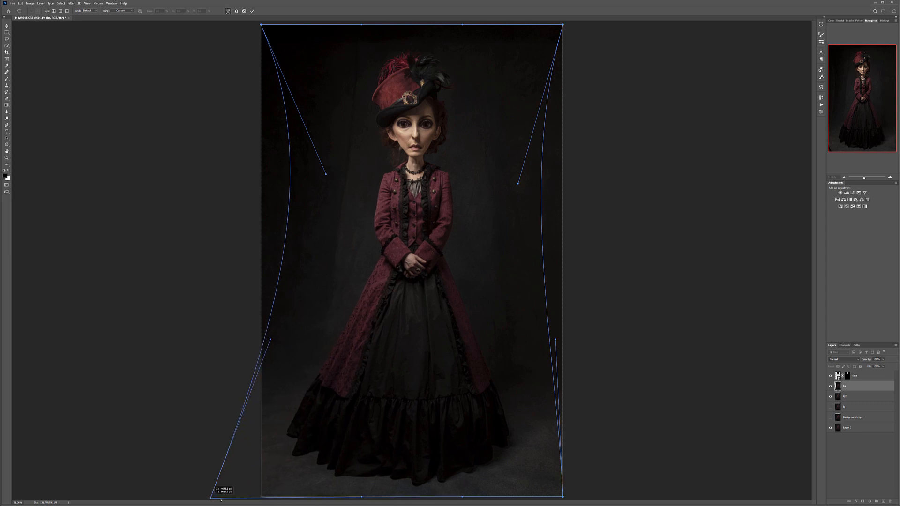
{"action": "left_click_drag", "start_coordinate": [562, 498], "coordinate": [644, 497]}
{"action": "mouse_move", "coordinate": [209, 501]}
{"action": "left_mouse_down"}
{"action": "mouse_move", "coordinate": [190, 498]}
{"action": "mouse_move", "coordinate": [209, 501]}
{"action": "left_mouse_up"}
{"action": "left_click_drag", "start_coordinate": [270, 341], "coordinate": [289, 353]}
{"action": "mouse_move", "coordinate": [555, 340]}
{"action": "left_mouse_down"}
{"action": "mouse_move", "coordinate": [538, 354]}
{"action": "mouse_move", "coordinate": [552, 346]}
{"action": "left_mouse_up"}
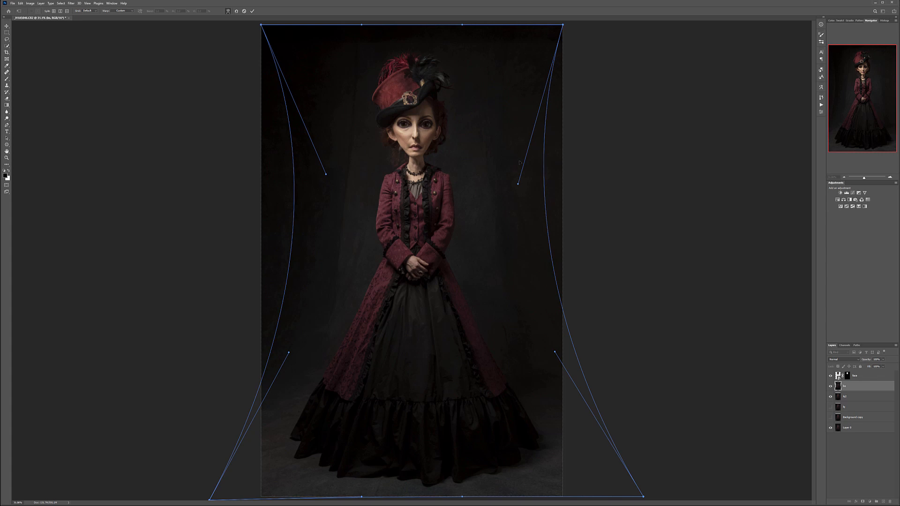
- Refine the warp's side curves to slim the torso and arms further, and apply the transform
{"action": "left_click_drag", "start_coordinate": [519, 184], "coordinate": [513, 186]}
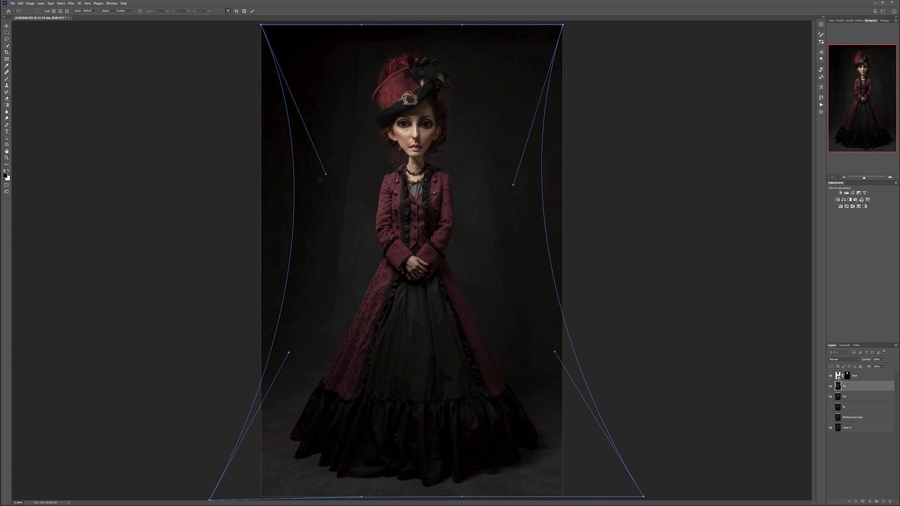
{"action": "left_click_drag", "start_coordinate": [329, 177], "coordinate": [334, 173]}
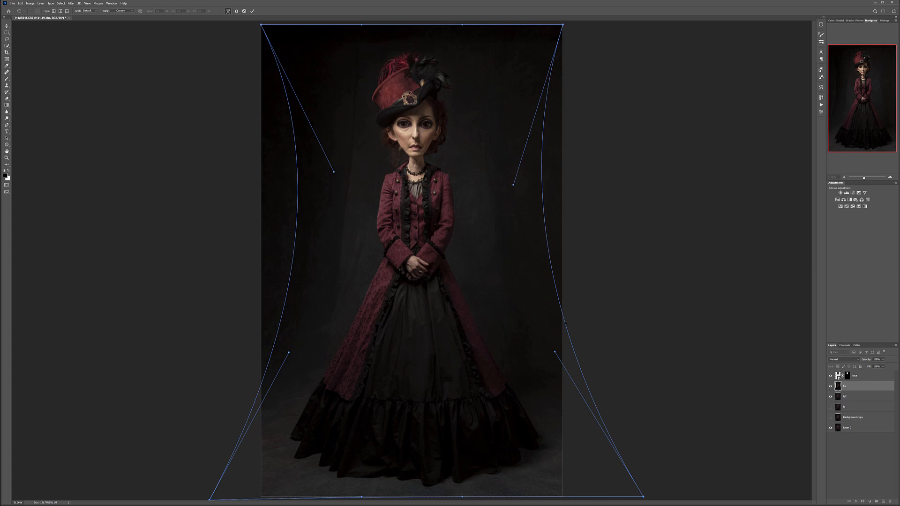
{"action": "mouse_move", "coordinate": [565, 323]}
{"action": "left_mouse_down"}
{"action": "mouse_move", "coordinate": [555, 298]}
{"action": "mouse_move", "coordinate": [557, 331]}
{"action": "left_mouse_up"}
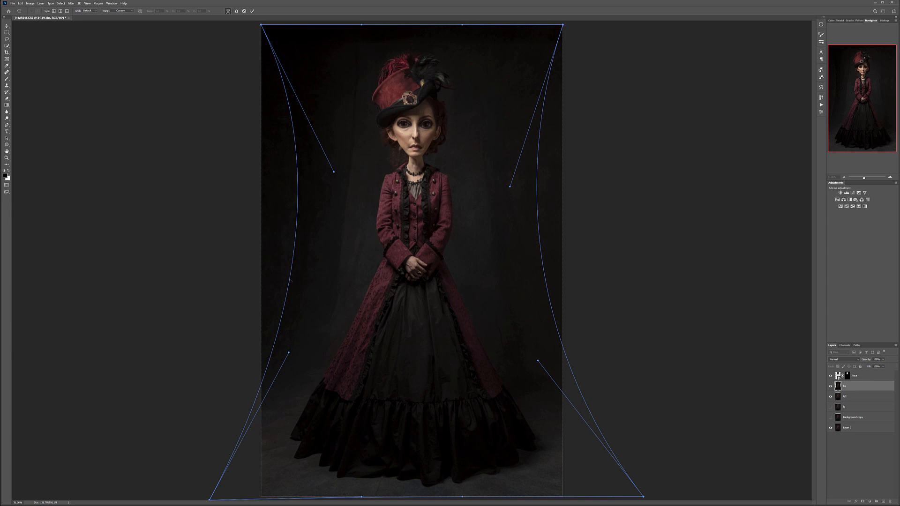
{"action": "left_click_drag", "start_coordinate": [291, 282], "coordinate": [292, 278]}
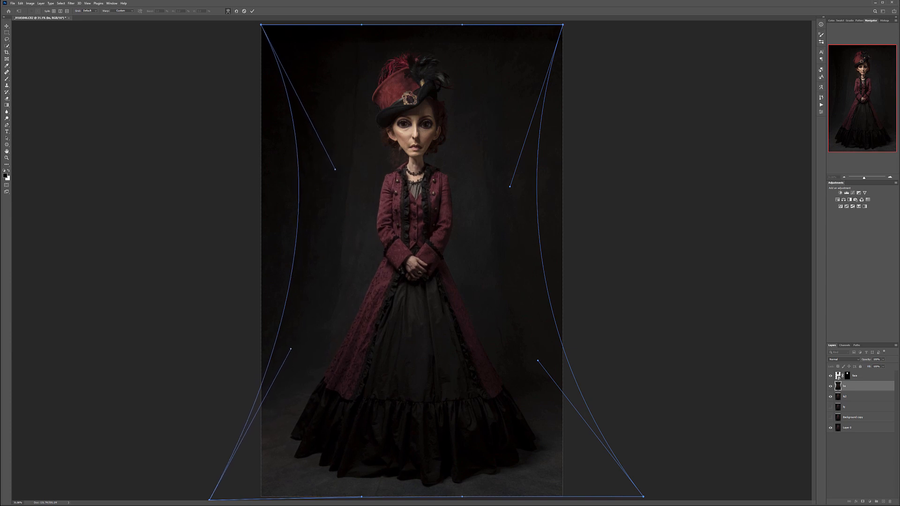
{"action": "key", "text": "Return"}
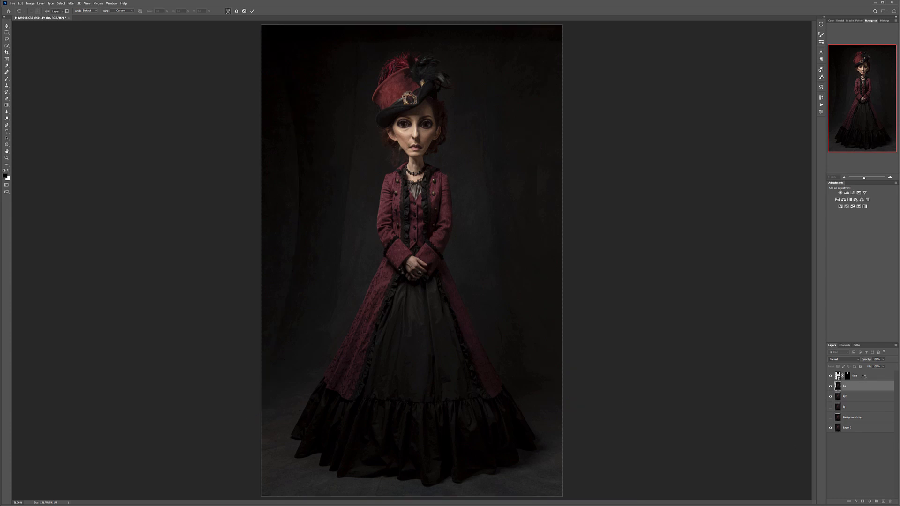
- Toggle Layer 0 off and on to examine how it fills the upper background corners, and inspect the whole warped figure
{"action": "left_click", "coordinate": [831, 428]}
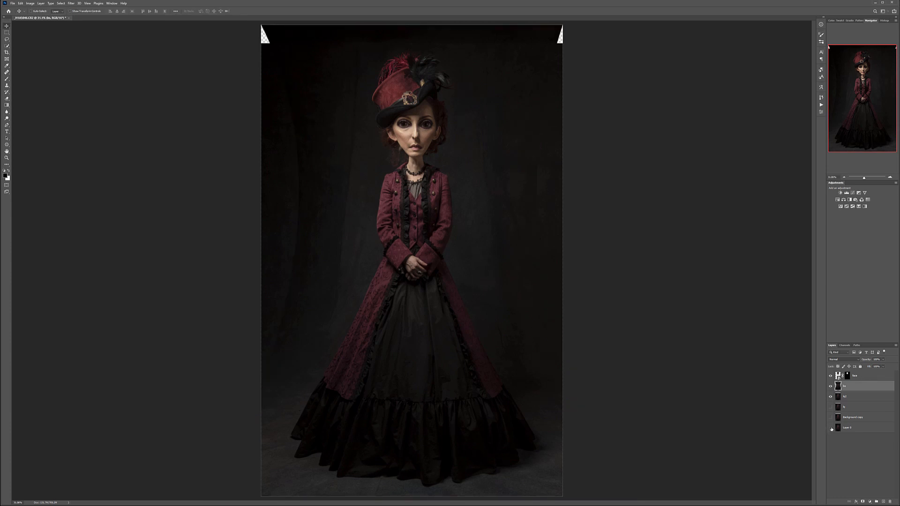
{"action": "left_click", "coordinate": [832, 428], "text": "alt"}
{"action": "left_click", "coordinate": [831, 428], "text": "alt"}
{"action": "left_click", "coordinate": [831, 428], "text": "alt"}
{"action": "left_click", "coordinate": [831, 428], "text": "alt"}
{"action": "left_click", "coordinate": [831, 428], "text": "alt"}
{"action": "left_click", "coordinate": [831, 429], "text": "alt"}
{"action": "left_click", "coordinate": [831, 428], "text": "alt"}
{"action": "left_click", "coordinate": [831, 428], "text": "alt"}
{"action": "scroll", "coordinate": [420, 110], "scroll_direction": "up", "scroll_amount": 1}
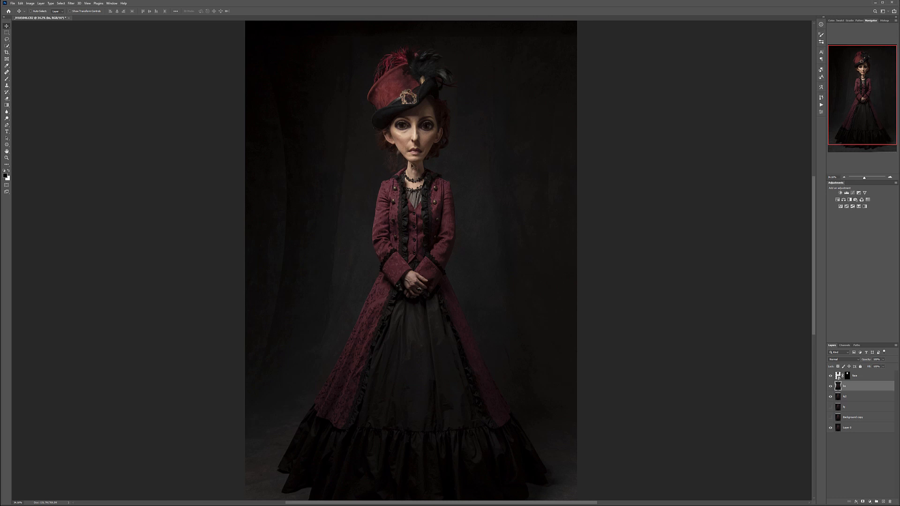
{"action": "scroll", "coordinate": [416, 165], "scroll_direction": "down", "scroll_amount": 1}
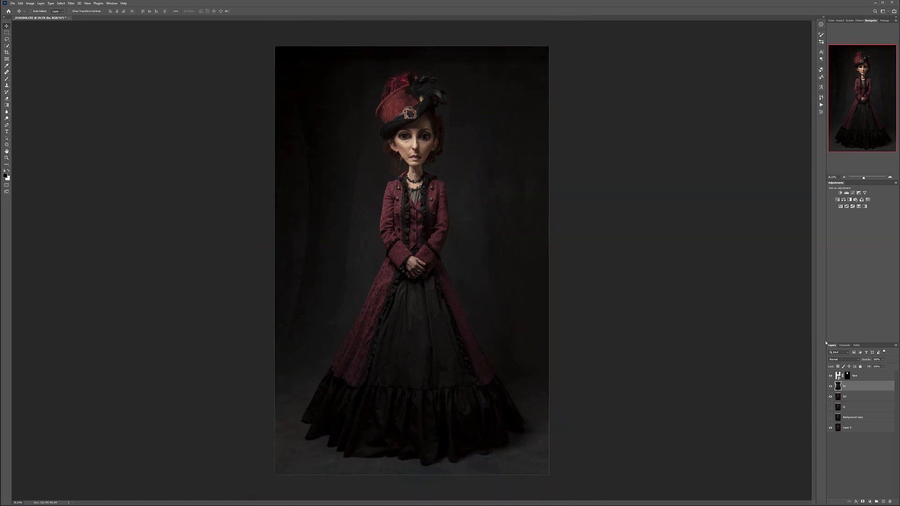
- Add a new layer above the face layer and fill it with 50% Gray at 100% opacity
{"action": "left_click", "coordinate": [873, 380]}
{"action": "left_click", "coordinate": [883, 502]}
{"action": "key", "text": "shift+F5"}
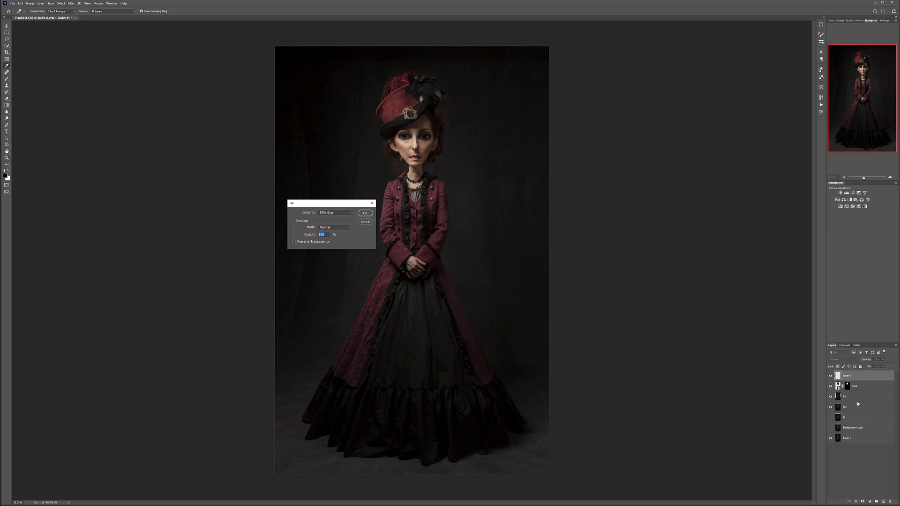
{"action": "key", "text": "Return"}
- Set the gray layer's blend mode to Soft Light and rename the layer
{"action": "left_click", "coordinate": [844, 359]}
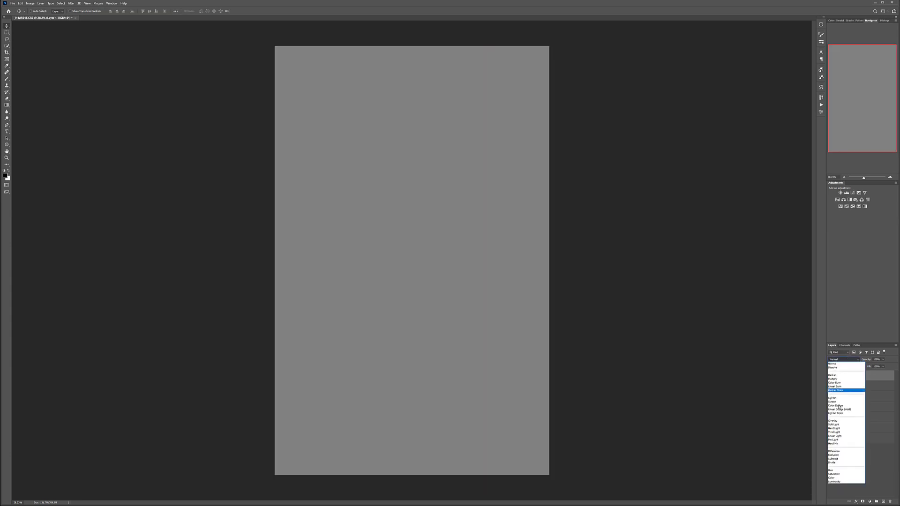
{"action": "left_click", "coordinate": [842, 425]}
{"action": "double_click", "coordinate": [846, 376]}
{"action": "key", "text": "Return"}
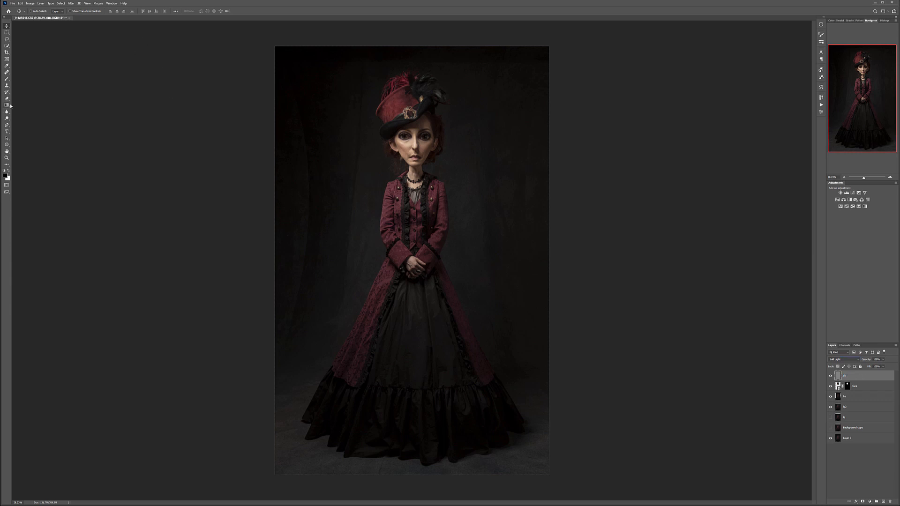
- Burn the outer cheek and the shadowed edges of the face with a black Soft Round brush on the gray layer
{"action": "left_click", "coordinate": [7, 80]}
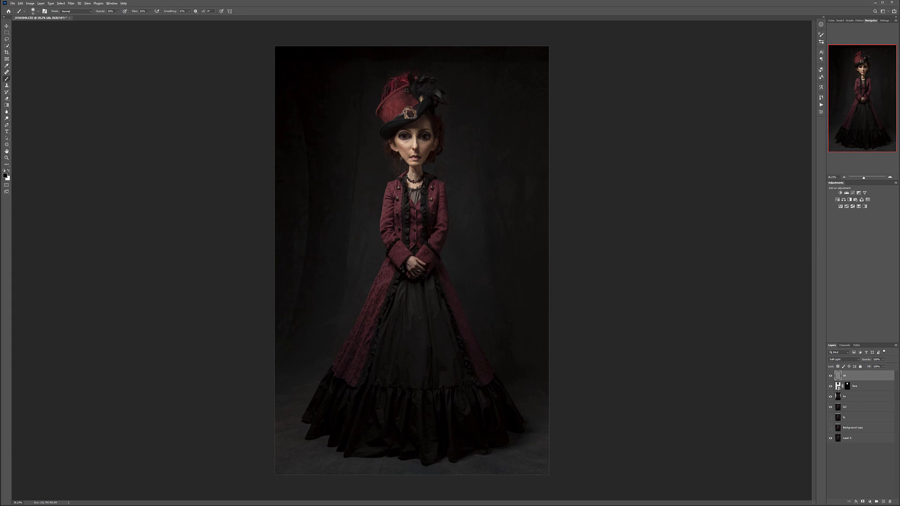
{"action": "scroll", "coordinate": [407, 90], "scroll_direction": "up", "scroll_amount": 7}
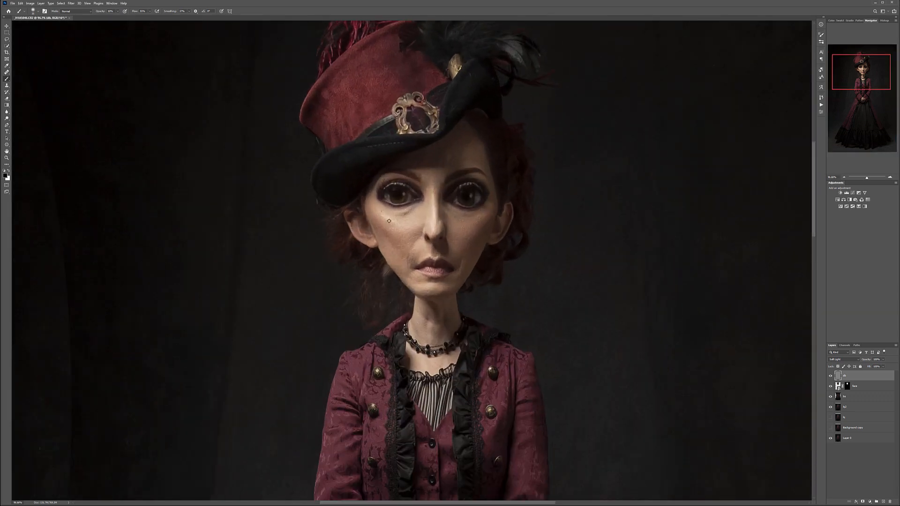
{"action": "right_click", "coordinate": [371, 218]}
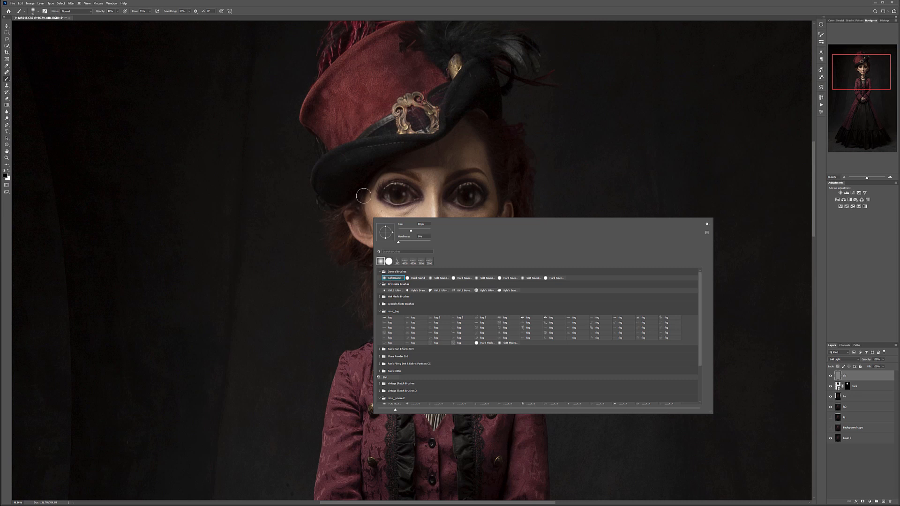
{"action": "left_click", "coordinate": [365, 196]}
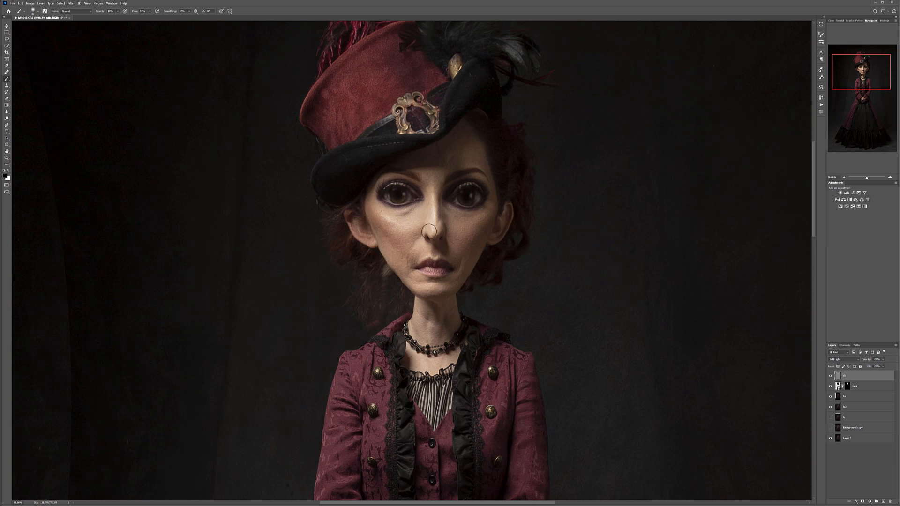
{"action": "scroll", "coordinate": [410, 235], "scroll_direction": "up", "scroll_amount": 3}
{"action": "mouse_move", "coordinate": [507, 206]}
{"action": "left_mouse_down"}
{"action": "mouse_move", "coordinate": [484, 233]}
{"action": "mouse_move", "coordinate": [498, 236]}
{"action": "left_mouse_up"}
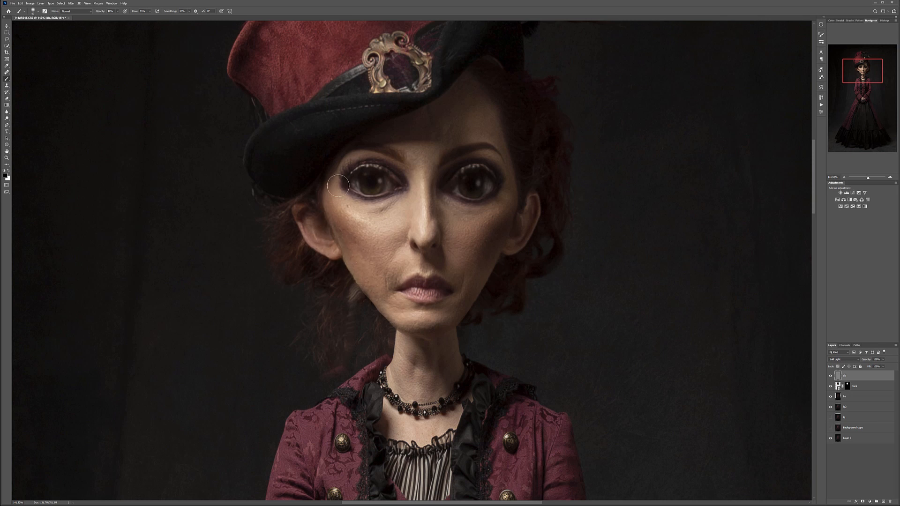
- Dodge the highlights on the cheeks and around the nose with white brush strokes on the gray layer
{"action": "key", "text": "x"}
{"action": "mouse_move", "coordinate": [399, 249]}
{"action": "left_mouse_down"}
{"action": "mouse_move", "coordinate": [355, 199]}
{"action": "mouse_move", "coordinate": [365, 223]}
{"action": "mouse_move", "coordinate": [347, 208]}
{"action": "mouse_move", "coordinate": [367, 227]}
{"action": "mouse_move", "coordinate": [397, 213]}
{"action": "mouse_move", "coordinate": [371, 232]}
{"action": "mouse_move", "coordinate": [396, 216]}
{"action": "left_mouse_up"}
{"action": "mouse_move", "coordinate": [485, 223]}
{"action": "left_mouse_down"}
{"action": "mouse_move", "coordinate": [450, 229]}
{"action": "mouse_move", "coordinate": [489, 219]}
{"action": "left_mouse_up"}
{"action": "mouse_move", "coordinate": [456, 258]}
{"action": "left_mouse_down"}
{"action": "mouse_move", "coordinate": [450, 269]}
{"action": "mouse_move", "coordinate": [451, 249]}
{"action": "mouse_move", "coordinate": [421, 241]}
{"action": "mouse_move", "coordinate": [417, 230]}
{"action": "left_mouse_up"}
- Reduce the brush size and brighten both eyes with white strokes on the gray layer
{"action": "key", "text": "bracketleft"}
{"action": "key", "text": "bracketleft"}
{"action": "key", "text": "bracketleft"}
{"action": "left_click_drag", "start_coordinate": [356, 181], "coordinate": [385, 187]}
{"action": "left_click_drag", "start_coordinate": [468, 199], "coordinate": [489, 175]}
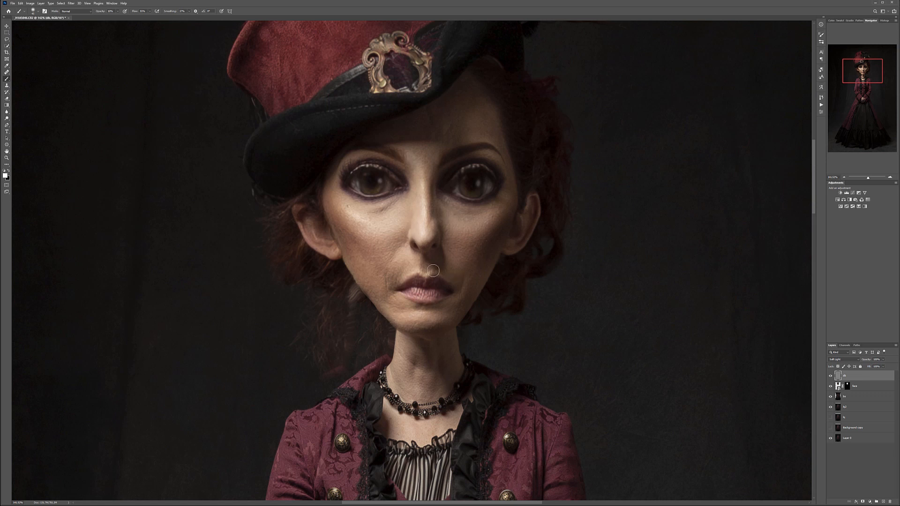
- Contour the lips and the corners of the mouth with a smaller brush in black and white on the gray layer
{"action": "left_click", "coordinate": [831, 376]}
{"action": "left_click", "coordinate": [831, 376]}
{"action": "left_click", "coordinate": [830, 376]}
{"action": "left_click", "coordinate": [830, 376]}
{"action": "scroll", "coordinate": [446, 278], "scroll_direction": "up", "scroll_amount": 2}
{"action": "scroll", "coordinate": [446, 278], "scroll_direction": "up", "scroll_amount": 1}
{"action": "key", "text": "["}
{"action": "key", "text": "x"}
{"action": "key", "text": "x"}
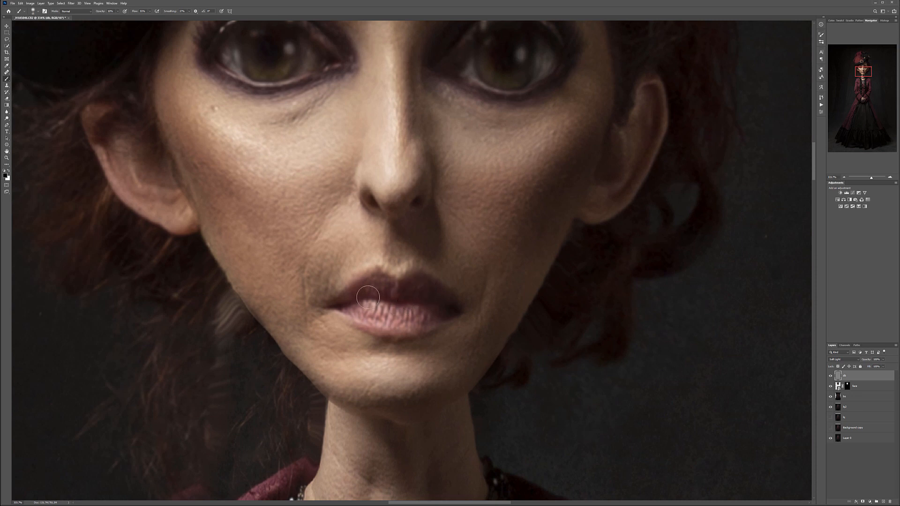
{"action": "key", "text": "["}
{"action": "key", "text": "["}
{"action": "key", "text": "["}
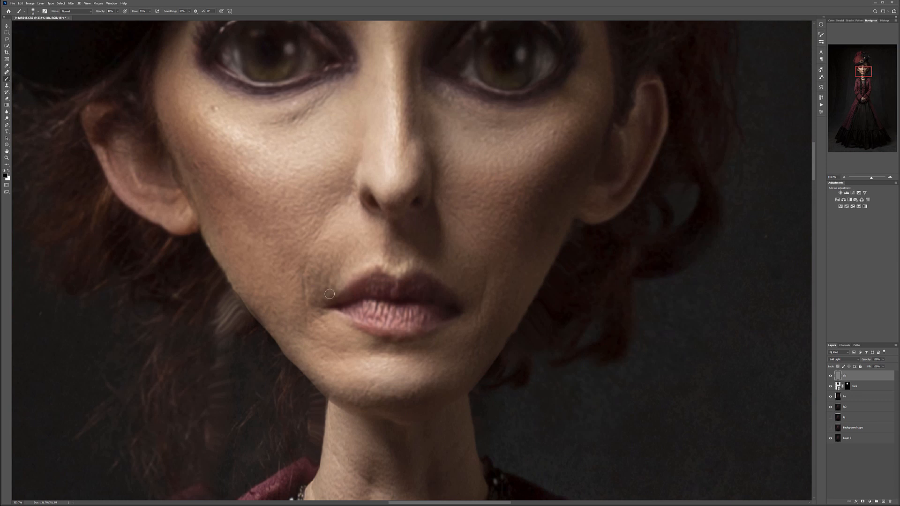
{"action": "key", "text": "x"}
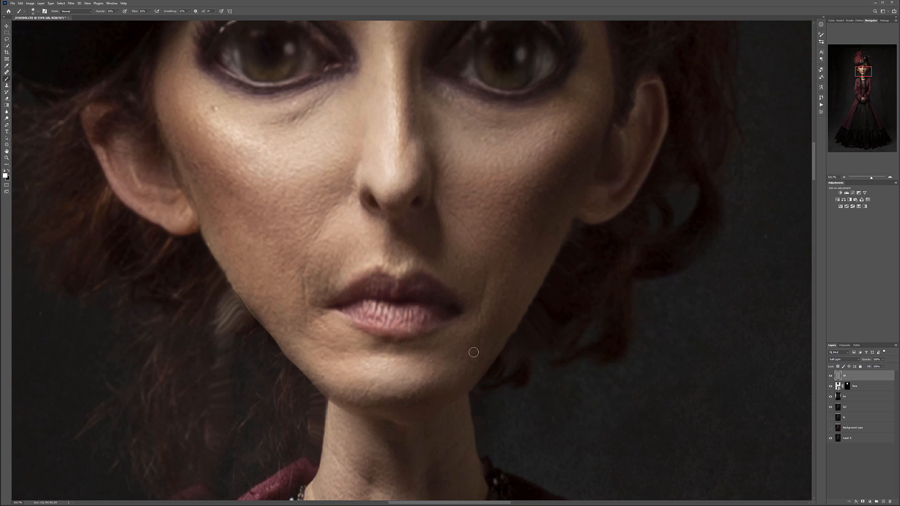
- Compare the full figure with the dodge-and-burn layer hidden and shown
{"action": "scroll", "coordinate": [474, 353], "scroll_direction": "down", "scroll_amount": 20}
{"action": "scroll", "coordinate": [399, 104], "scroll_direction": "up", "scroll_amount": 2}
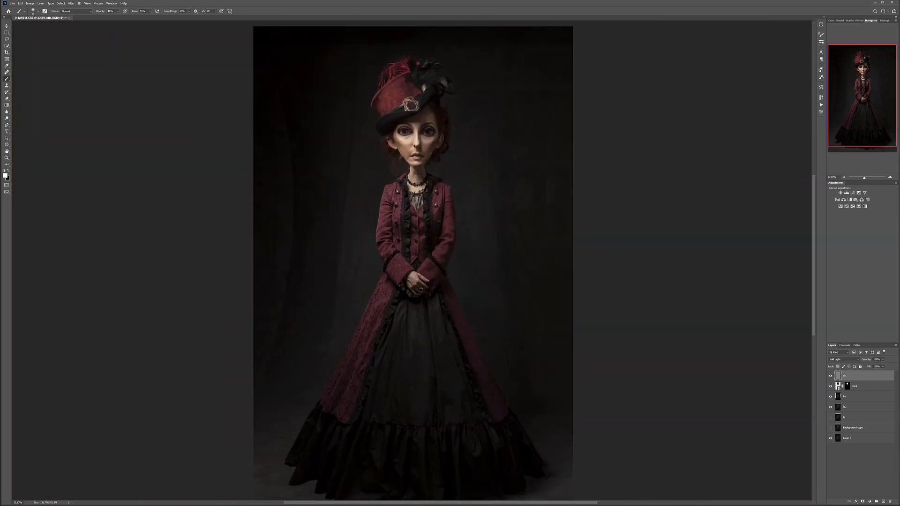
{"action": "left_click", "coordinate": [830, 375]}
{"action": "left_click", "coordinate": [831, 375]}
{"action": "left_click", "coordinate": [831, 376]}
{"action": "left_click", "coordinate": [831, 376]}
{"action": "left_click", "coordinate": [831, 376]}
{"action": "left_click", "coordinate": [831, 376]}
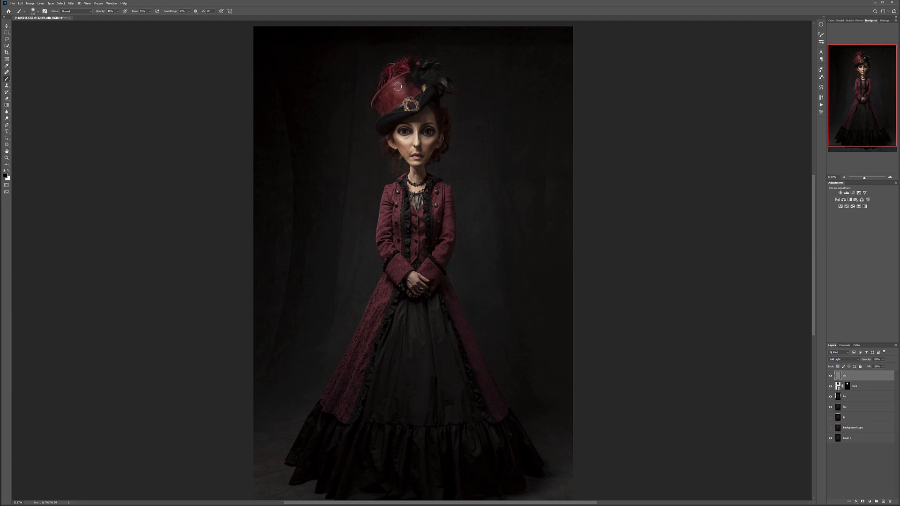
{"action": "left_click", "coordinate": [830, 376]}
{"action": "left_click", "coordinate": [831, 376]}
{"action": "left_click", "coordinate": [830, 376]}
{"action": "left_click", "coordinate": [830, 376]}
{"action": "left_click", "coordinate": [830, 376]}
{"action": "left_click", "coordinate": [830, 376]}
- Enlarge the brush and burn the lower side panel of the long coat with black on the gray layer
{"action": "key", "text": "bracketright"}
{"action": "key", "text": "bracketright"}
{"action": "key", "text": "bracketright"}
{"action": "key", "text": "bracketright"}
{"action": "key", "text": "bracketright"}
{"action": "key", "text": "bracketright"}
{"action": "key", "text": "bracketright"}
{"action": "left_click_drag", "start_coordinate": [366, 354], "coordinate": [356, 372]}
{"action": "scroll", "coordinate": [414, 242], "scroll_direction": "up", "scroll_amount": 5}
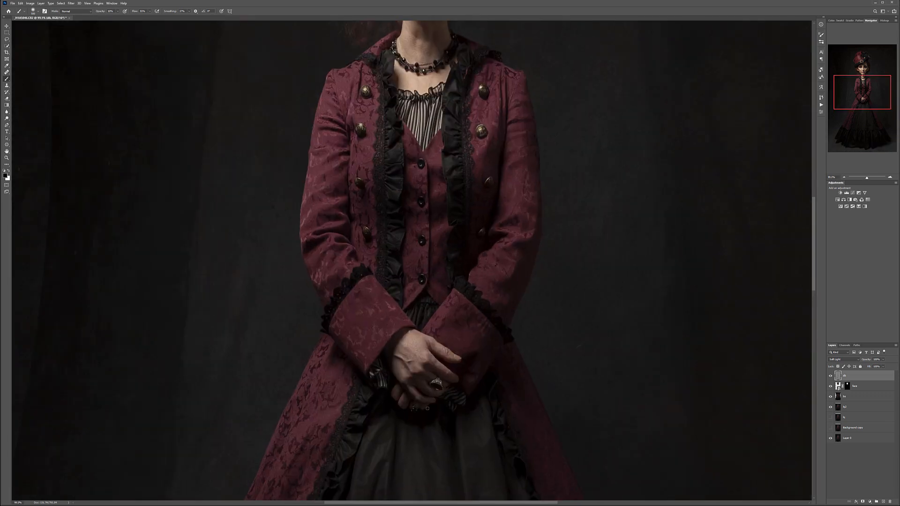
- Dodge the highlights on the clasped hands with a smaller white brush on the gray layer
{"action": "key", "text": "["}
{"action": "key", "text": "["}
{"action": "key", "text": "["}
{"action": "key", "text": "["}
{"action": "key", "text": "["}
{"action": "key", "text": "["}
{"action": "key", "text": "["}
{"action": "key", "text": "["}
{"action": "scroll", "coordinate": [460, 372], "scroll_direction": "up", "scroll_amount": 4}
{"action": "key", "text": "x"}
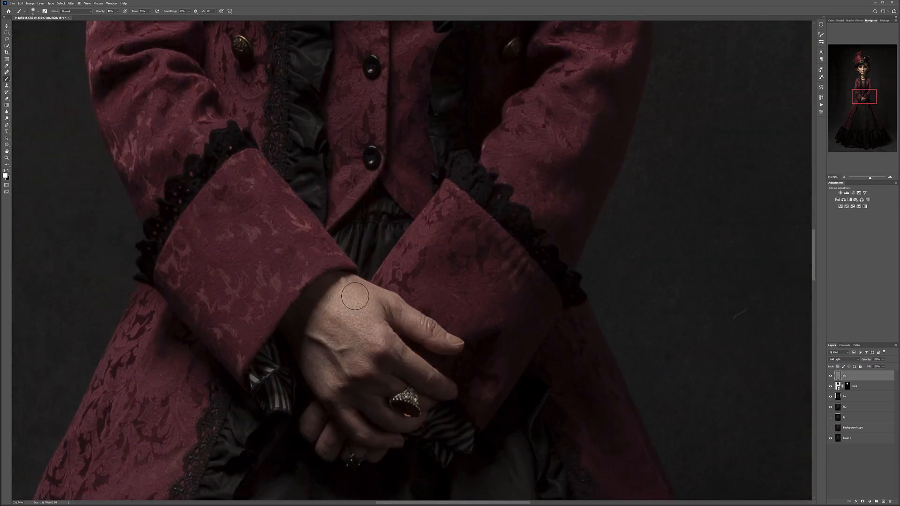
{"action": "mouse_move", "coordinate": [360, 308]}
{"action": "left_mouse_down"}
{"action": "mouse_move", "coordinate": [373, 328]}
{"action": "mouse_move", "coordinate": [364, 306]}
{"action": "mouse_move", "coordinate": [373, 320]}
{"action": "mouse_move", "coordinate": [411, 314]}
{"action": "mouse_move", "coordinate": [385, 341]}
{"action": "mouse_move", "coordinate": [390, 347]}
{"action": "mouse_move", "coordinate": [357, 361]}
{"action": "mouse_move", "coordinate": [382, 374]}
{"action": "left_mouse_up"}
{"action": "key", "text": "bracketleft"}
{"action": "key", "text": "bracketleft"}
{"action": "key", "text": "bracketleft"}
{"action": "key", "text": "bracketleft"}
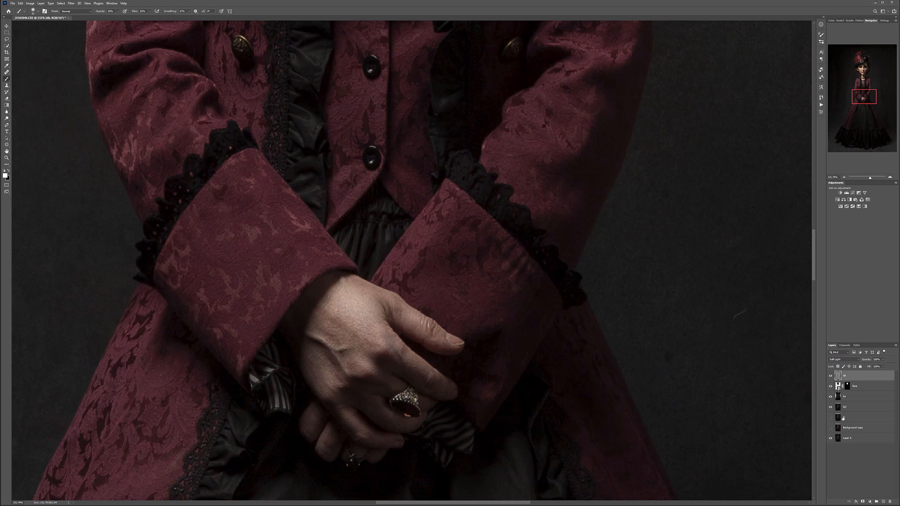
{"action": "left_click", "coordinate": [831, 376]}
{"action": "left_click", "coordinate": [831, 375]}
{"action": "left_click", "coordinate": [831, 376]}
{"action": "left_click", "coordinate": [832, 376]}
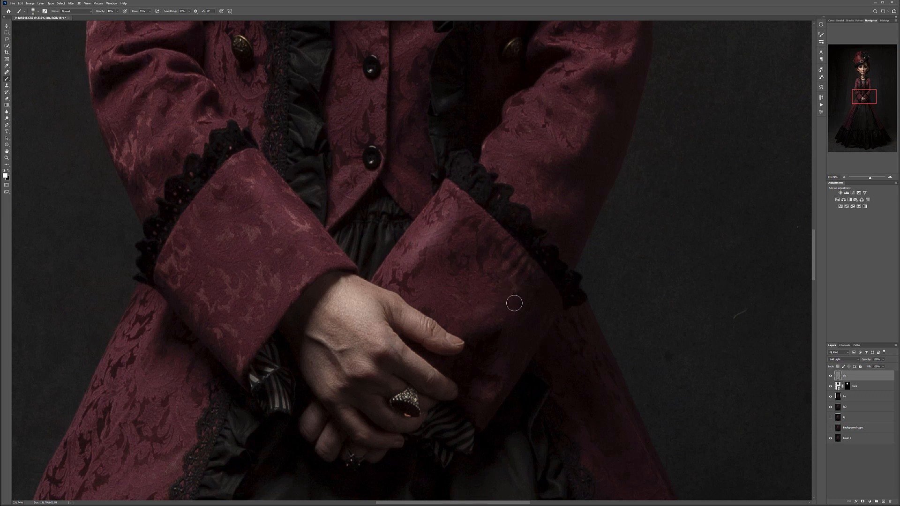
- Check the skirt and the whole figure against the version without the dodge-and-burn layer
{"action": "scroll", "coordinate": [515, 324], "scroll_direction": "down", "scroll_amount": 2}
{"action": "scroll", "coordinate": [515, 325], "scroll_direction": "down", "scroll_amount": 5}
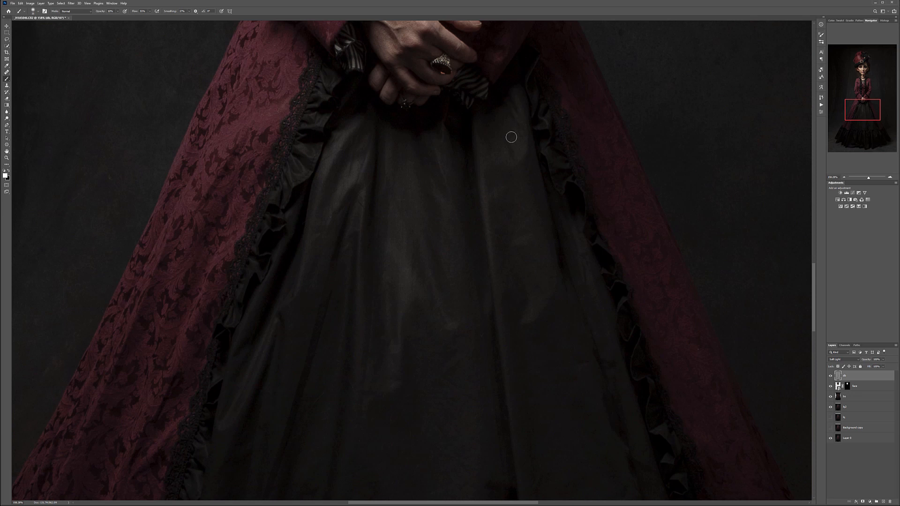
{"action": "scroll", "coordinate": [514, 305], "scroll_direction": "down", "scroll_amount": 10}
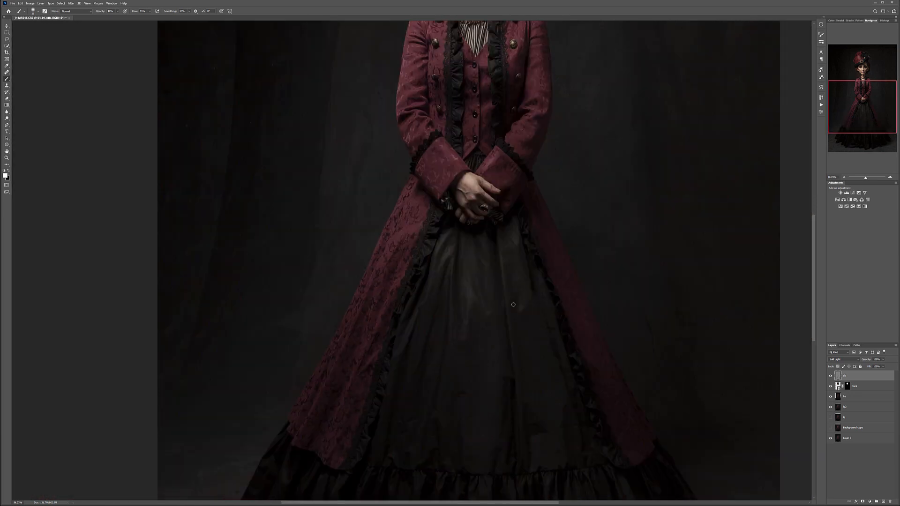
{"action": "left_click", "coordinate": [831, 375]}
{"action": "left_click", "coordinate": [831, 375]}
{"action": "left_click", "coordinate": [831, 375]}
{"action": "left_click", "coordinate": [831, 375]}
{"action": "left_click", "coordinate": [831, 375]}
{"action": "left_click", "coordinate": [831, 375]}
{"action": "left_click", "coordinate": [831, 375]}
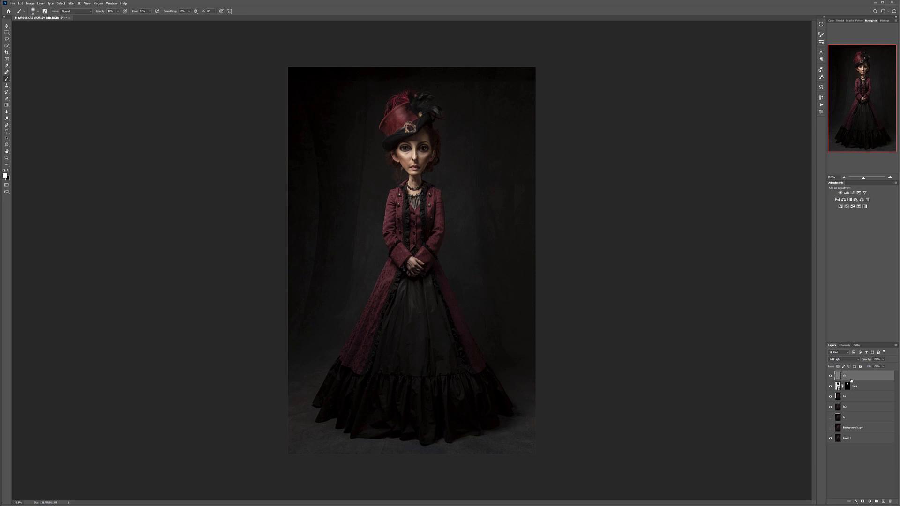
- Stamp all visible layers into a new renamed layer and apply Dust & Scratches with radius 20 pixels and threshold 0
{"action": "key", "text": "ctrl+shift+alt+e"}
{"action": "key", "text": "Return"}
{"action": "left_click", "coordinate": [71, 3]}
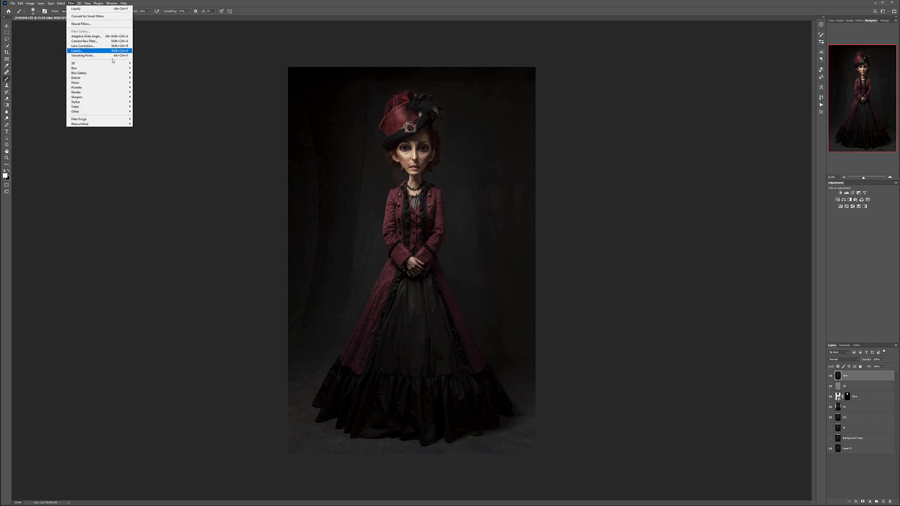
{"action": "mouse_move", "coordinate": [112, 84]}
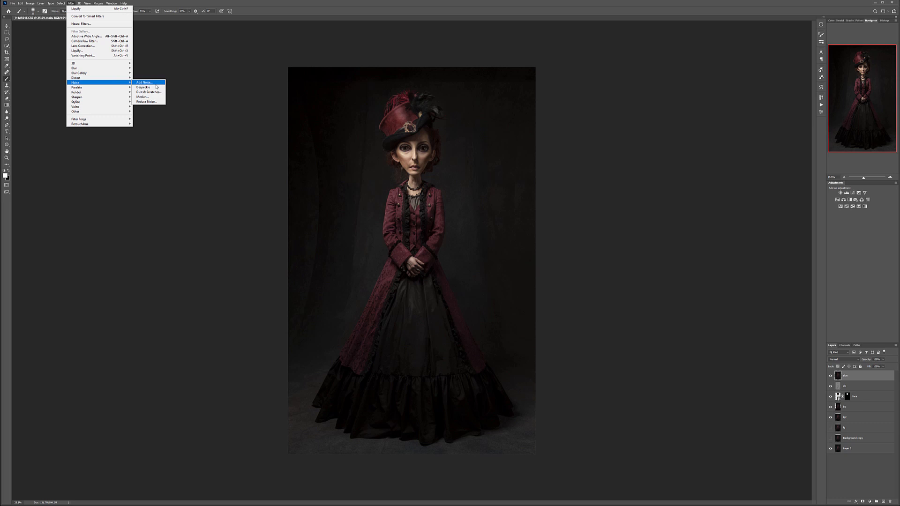
{"action": "left_click", "coordinate": [143, 91]}
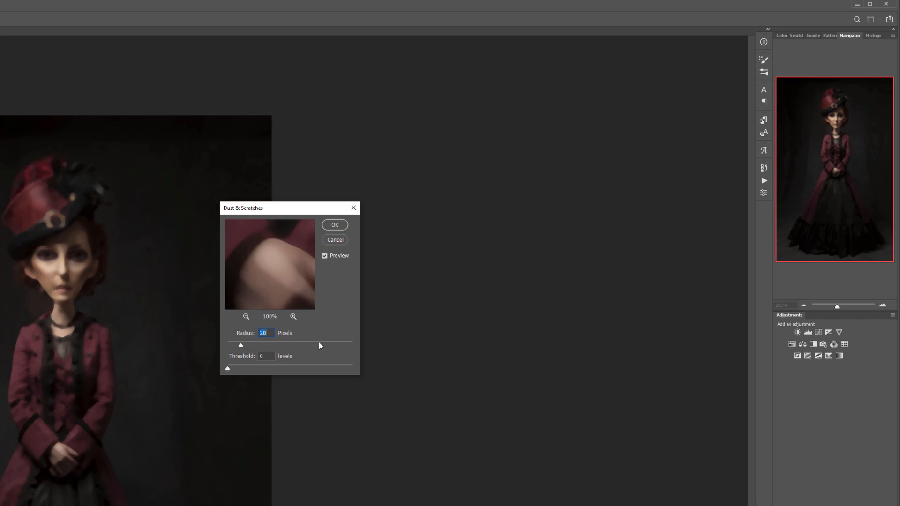
{"action": "left_click", "coordinate": [334, 225]}
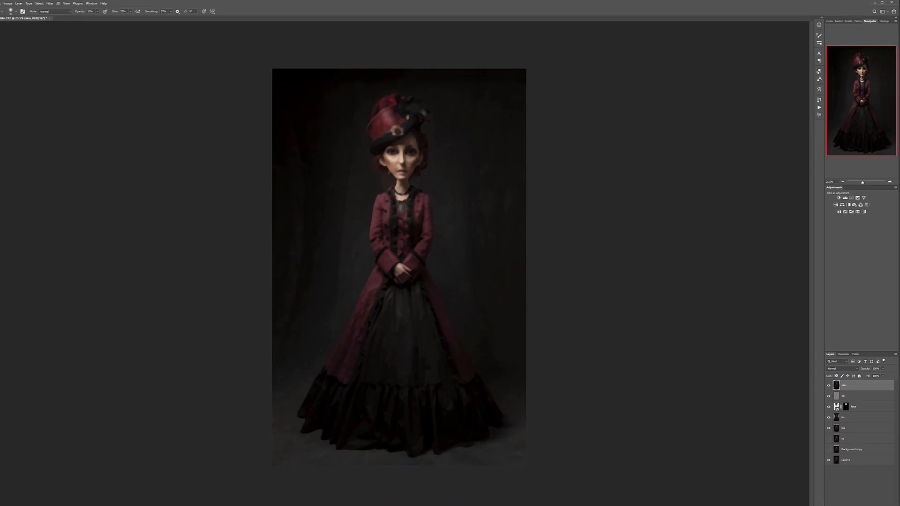
- Hide the filtered layer with a black layer mask and set the brush opacity to 20% for painting on the face
{"action": "left_click", "coordinate": [862, 502], "text": "alt"}
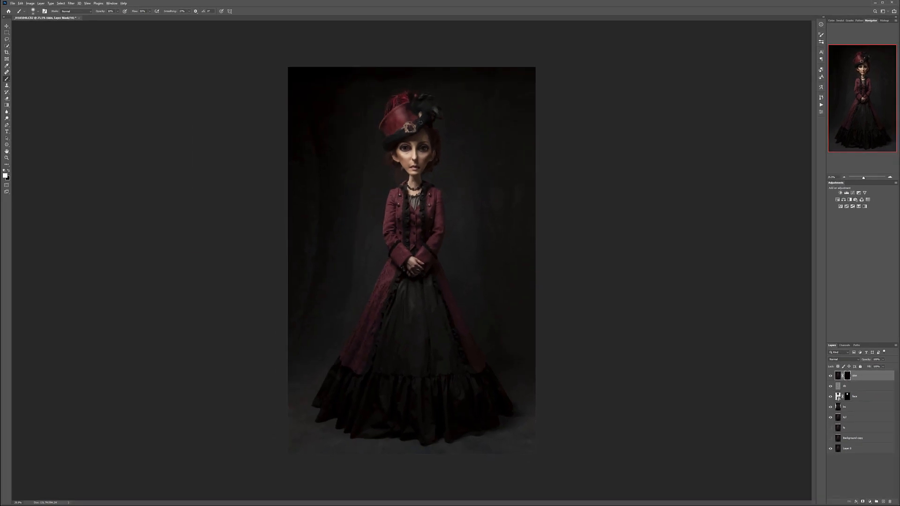
{"action": "scroll", "coordinate": [417, 149], "scroll_direction": "up", "scroll_amount": 12}
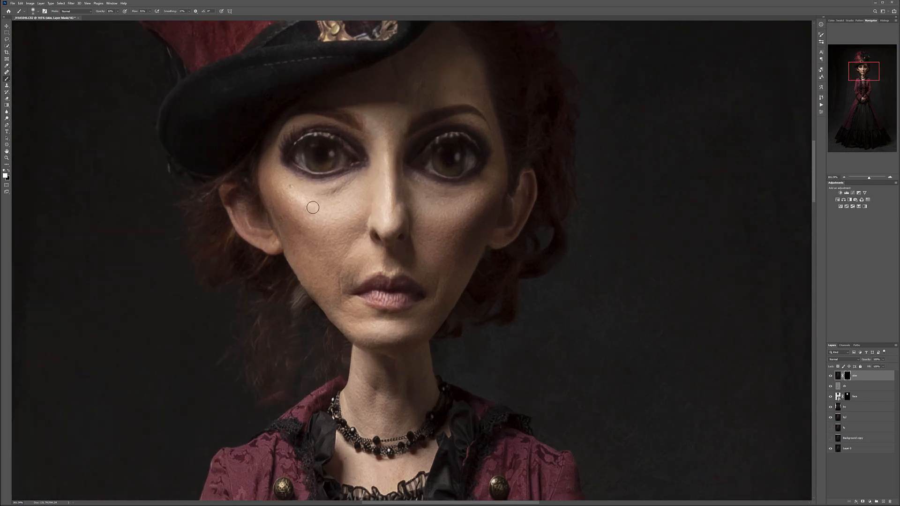
{"action": "key", "text": "2"}
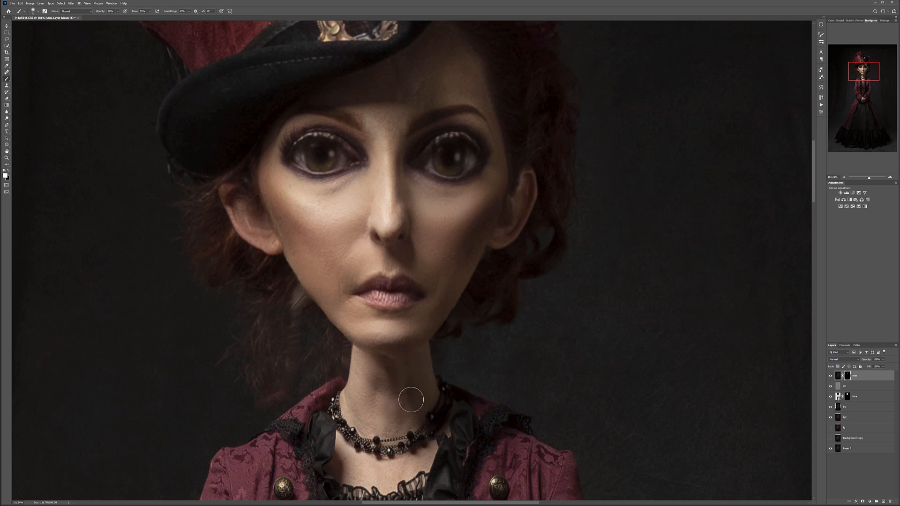
- Paint the skin smoothing onto the face, neck and hands through the mask and compare the figure with and without it
{"action": "left_click_drag", "start_coordinate": [445, 209], "coordinate": [452, 292]}
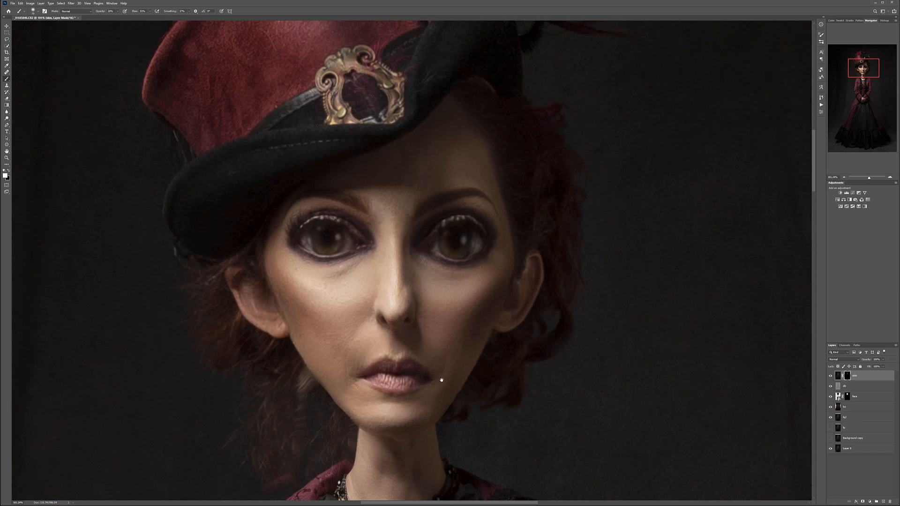
{"action": "scroll", "coordinate": [375, 234], "scroll_direction": "down", "scroll_amount": 5}
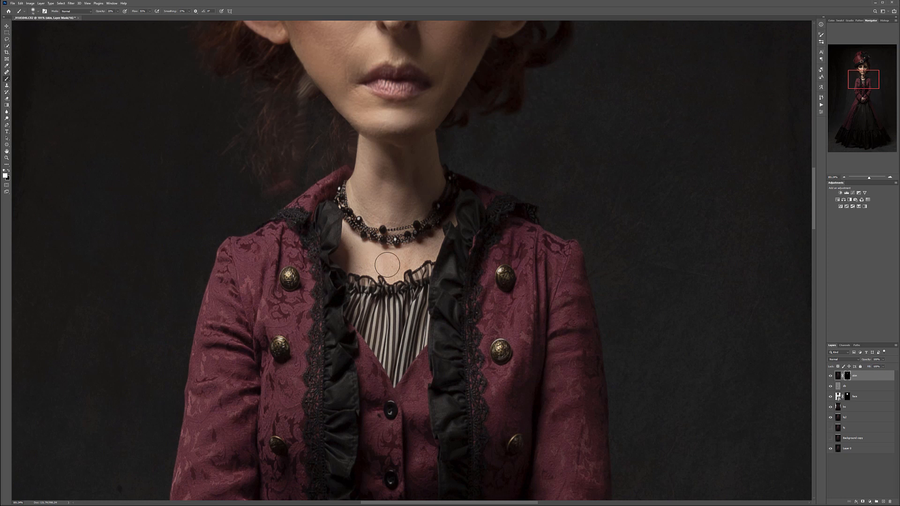
{"action": "scroll", "coordinate": [432, 258], "scroll_direction": "down", "scroll_amount": 8}
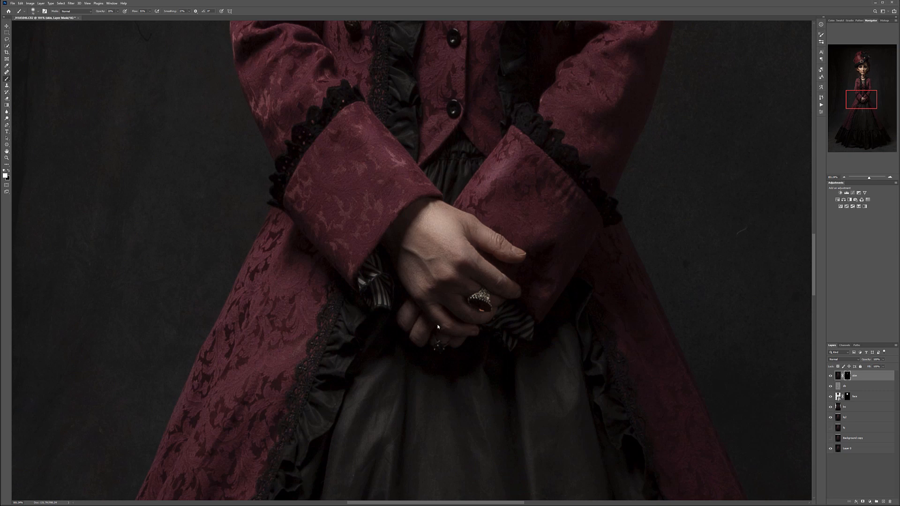
{"action": "key", "text": "ctrl+0"}
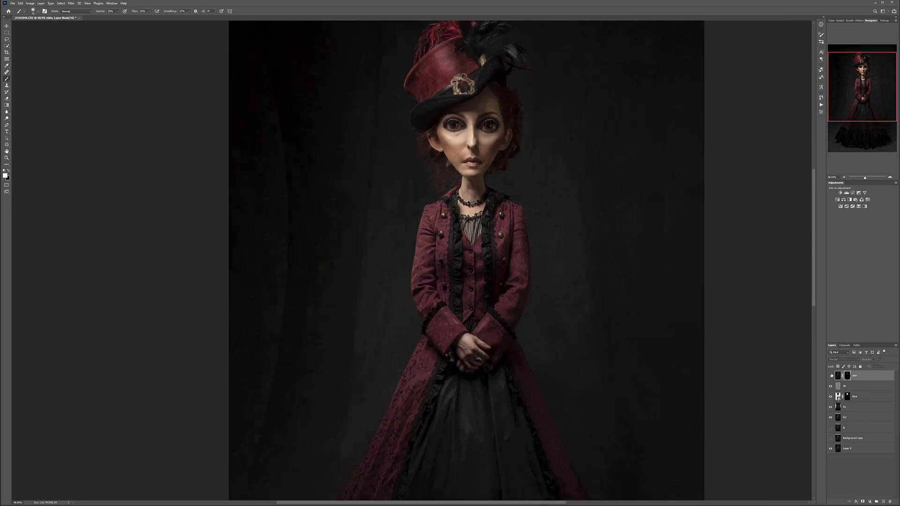
{"action": "key", "text": "ctrl+minus"}
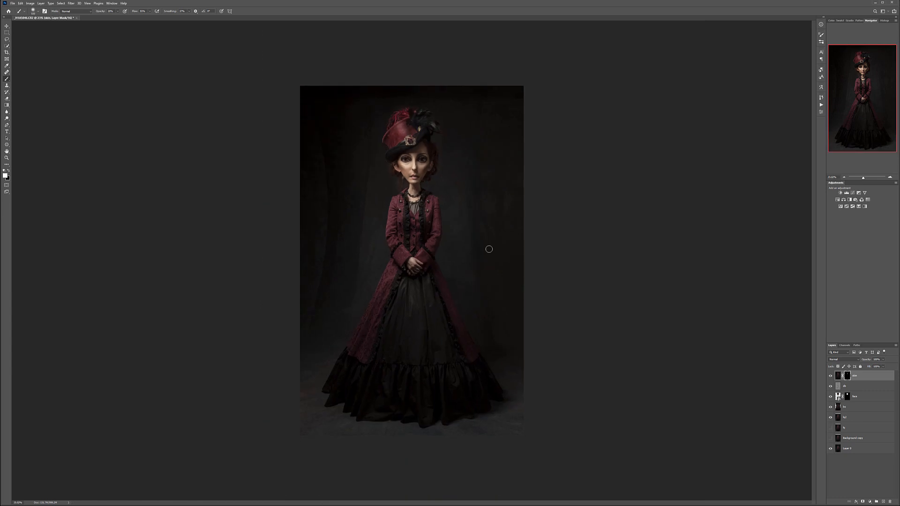
- Paint the smoothing over the backdrop around the figure with a much larger brush at 30% opacity
{"action": "key", "text": "bracketright"}
{"action": "key", "text": "bracketright"}
{"action": "key", "text": "bracketright"}
{"action": "key", "text": "bracketright"}
{"action": "key", "text": "3"}
{"action": "mouse_move", "coordinate": [269, 143]}
{"action": "left_mouse_down"}
{"action": "mouse_move", "coordinate": [334, 97]}
{"action": "mouse_move", "coordinate": [318, 116]}
{"action": "left_mouse_up"}
{"action": "left_click_drag", "start_coordinate": [285, 171], "coordinate": [334, 172]}
- Create a new top layer named add hair and choose the Healing Brush for retouching the hair
{"action": "scroll", "coordinate": [407, 177], "scroll_direction": "up", "scroll_amount": 5}
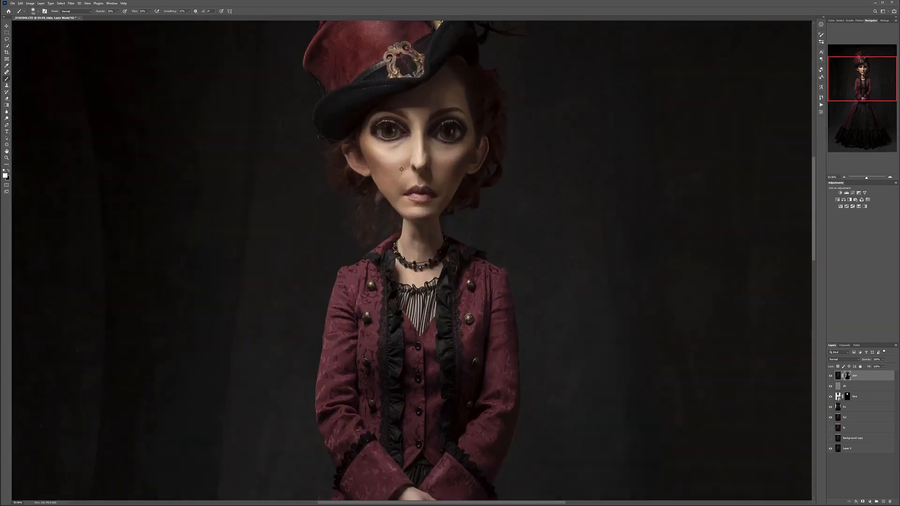
{"action": "scroll", "coordinate": [360, 223], "scroll_direction": "up", "scroll_amount": 2}
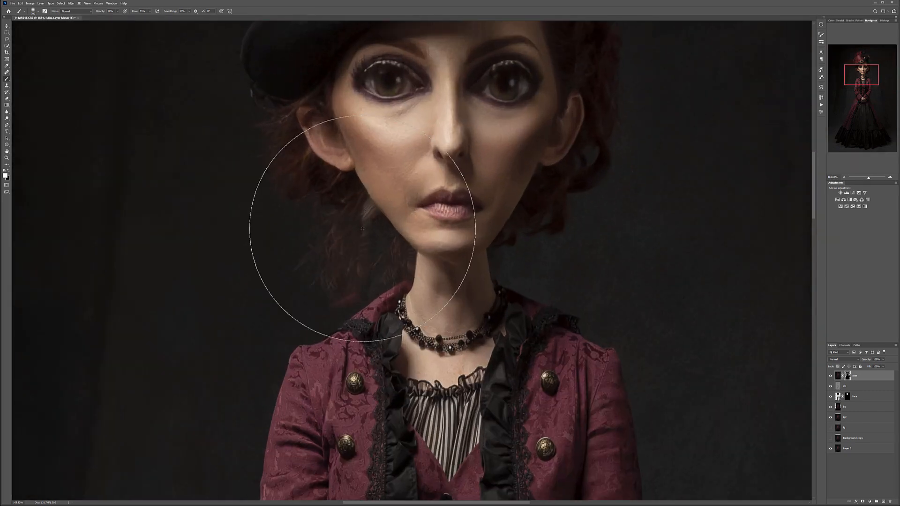
{"action": "key", "text": "v"}
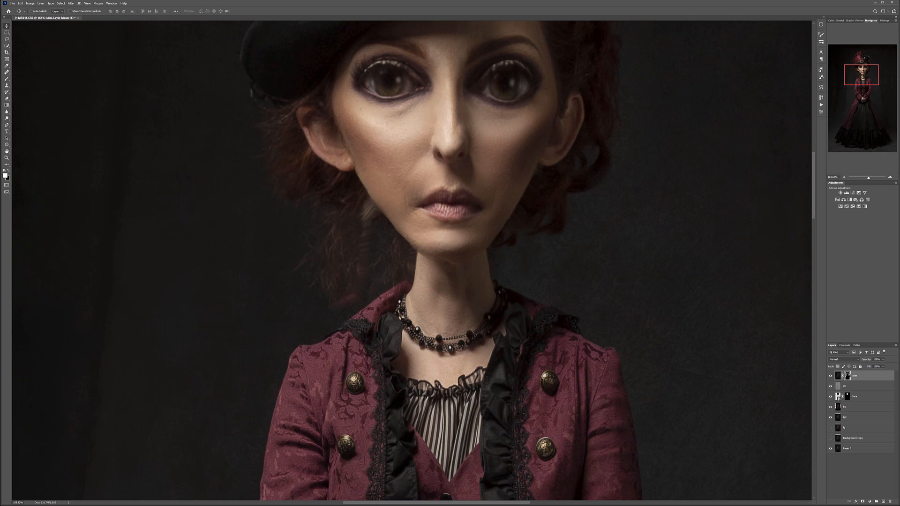
{"action": "left_click", "coordinate": [883, 502]}
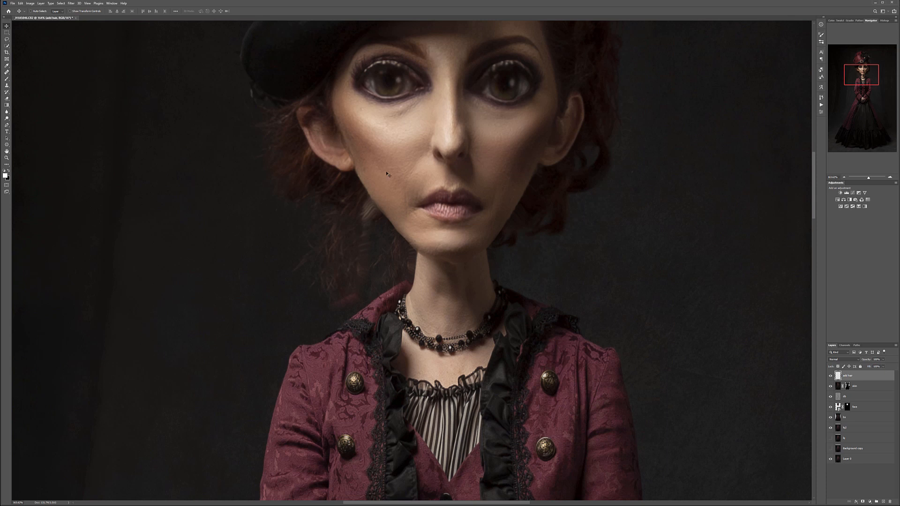
{"action": "scroll", "coordinate": [393, 131], "scroll_direction": "up", "scroll_amount": 3}
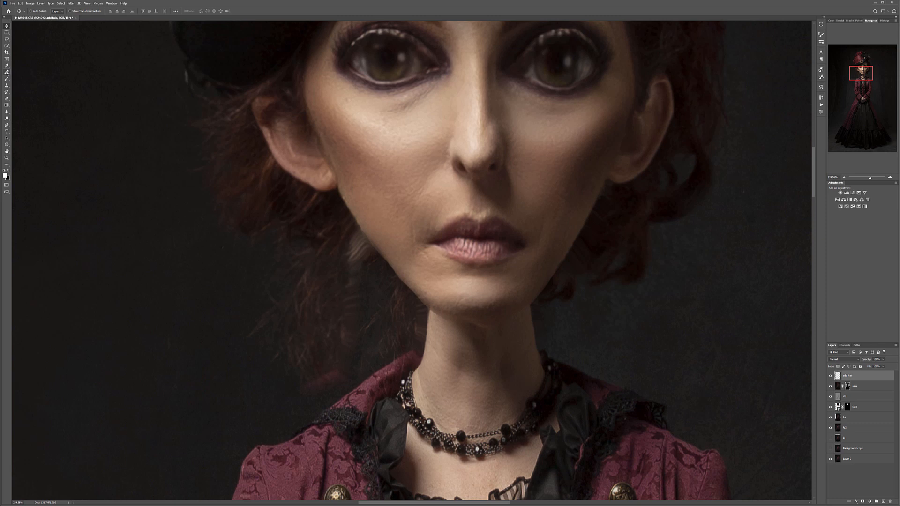
{"action": "right_click", "coordinate": [7, 72]}
{"action": "left_click", "coordinate": [28, 76]}
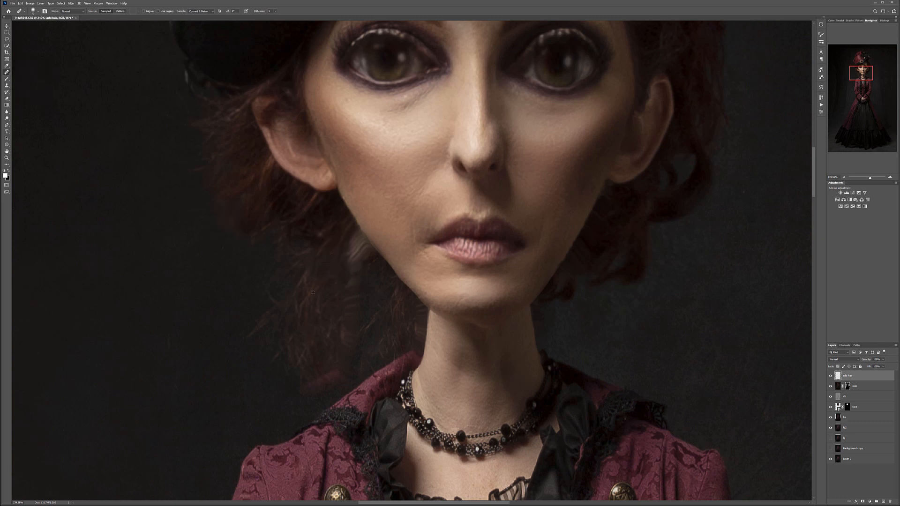
- Heal the light patch and gaps in the loose hair beside the jaw and neck with sampled hair texture
{"action": "mouse_move", "coordinate": [351, 269]}
{"action": "left_mouse_down"}
{"action": "mouse_move", "coordinate": [351, 241]}
{"action": "mouse_move", "coordinate": [348, 302]}
{"action": "mouse_move", "coordinate": [368, 291]}
{"action": "mouse_move", "coordinate": [347, 298]}
{"action": "mouse_move", "coordinate": [360, 327]}
{"action": "left_mouse_up"}
{"action": "left_click", "coordinate": [448, 367]}
{"action": "left_click", "coordinate": [410, 384]}
{"action": "left_click", "coordinate": [499, 395]}
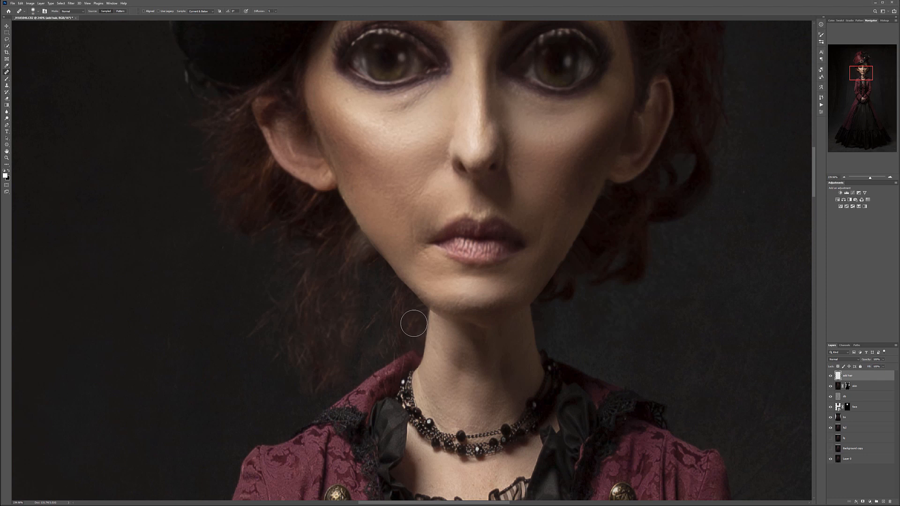
{"action": "left_click", "coordinate": [357, 283]}
{"action": "left_click", "coordinate": [354, 278], "text": "alt"}
{"action": "left_click", "coordinate": [347, 224], "text": "alt"}
{"action": "left_click_drag", "start_coordinate": [417, 314], "coordinate": [422, 317]}
{"action": "left_click_drag", "start_coordinate": [359, 249], "coordinate": [361, 263]}
- Retouch the hair below the other ear and check both sides of the hair at different magnifications
{"action": "left_click_drag", "start_coordinate": [618, 288], "coordinate": [477, 297]}
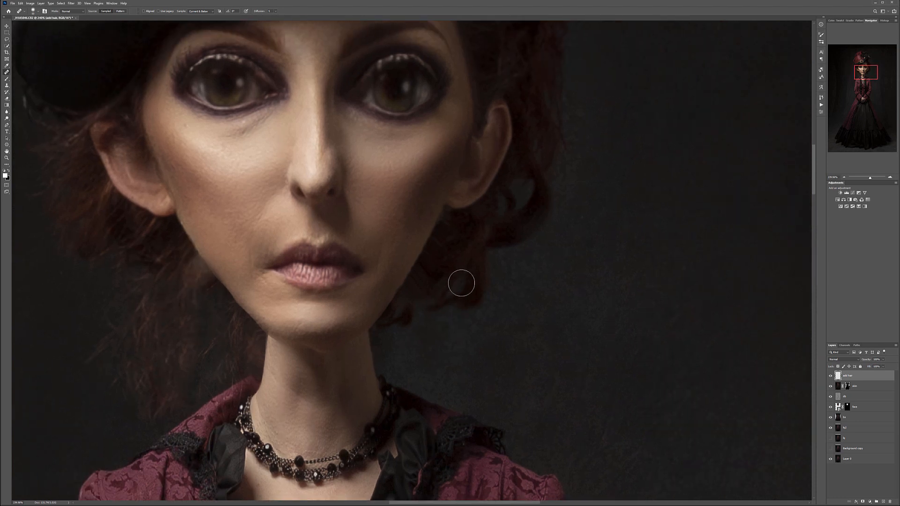
{"action": "mouse_move", "coordinate": [448, 243]}
{"action": "left_mouse_down"}
{"action": "mouse_move", "coordinate": [444, 237]}
{"action": "mouse_move", "coordinate": [434, 268]}
{"action": "left_mouse_up"}
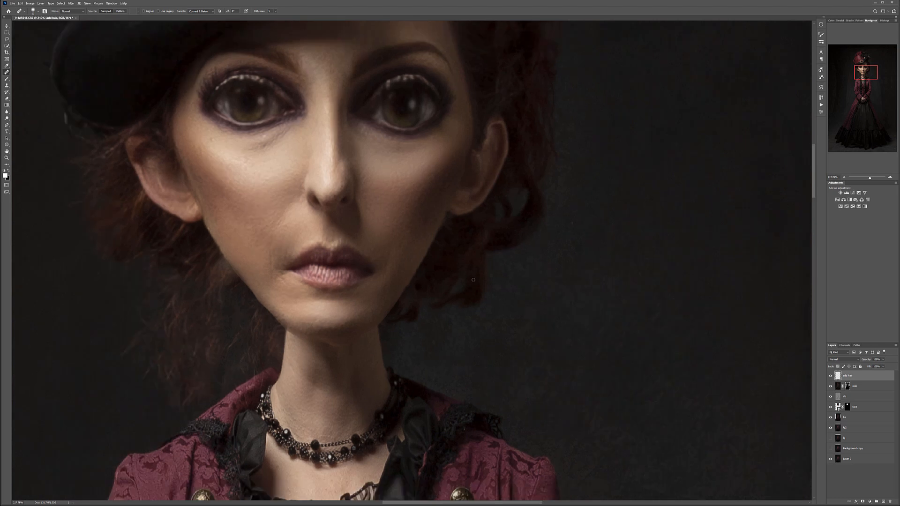
{"action": "scroll", "coordinate": [473, 280], "scroll_direction": "down", "scroll_amount": 5}
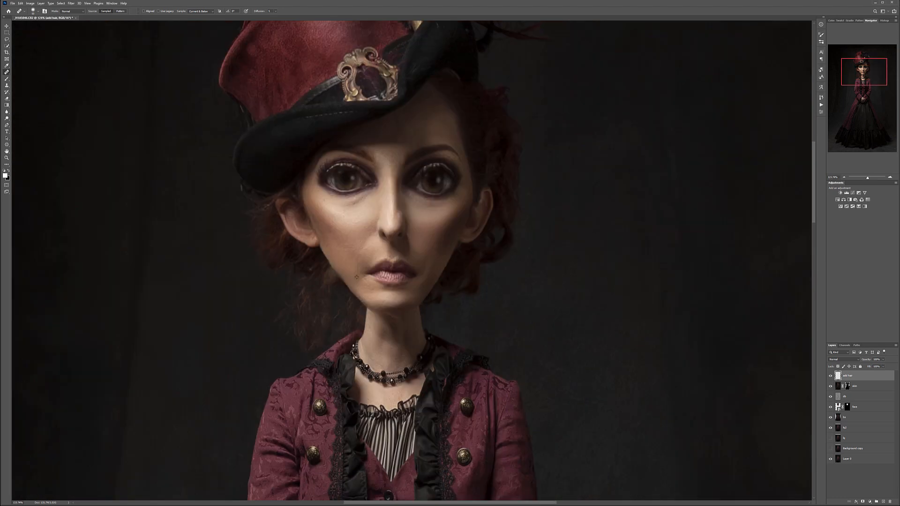
{"action": "scroll", "coordinate": [345, 271], "scroll_direction": "down", "scroll_amount": 3}
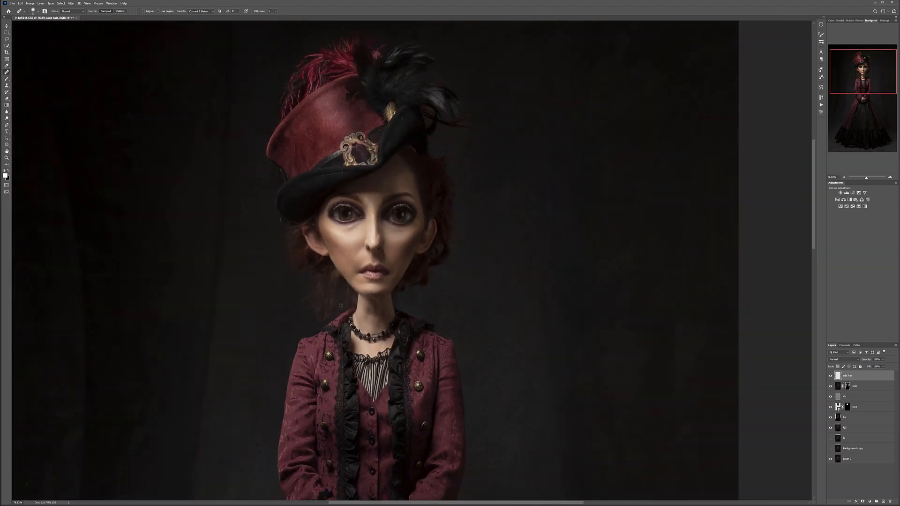
{"action": "scroll", "coordinate": [341, 305], "scroll_direction": "up", "scroll_amount": 3}
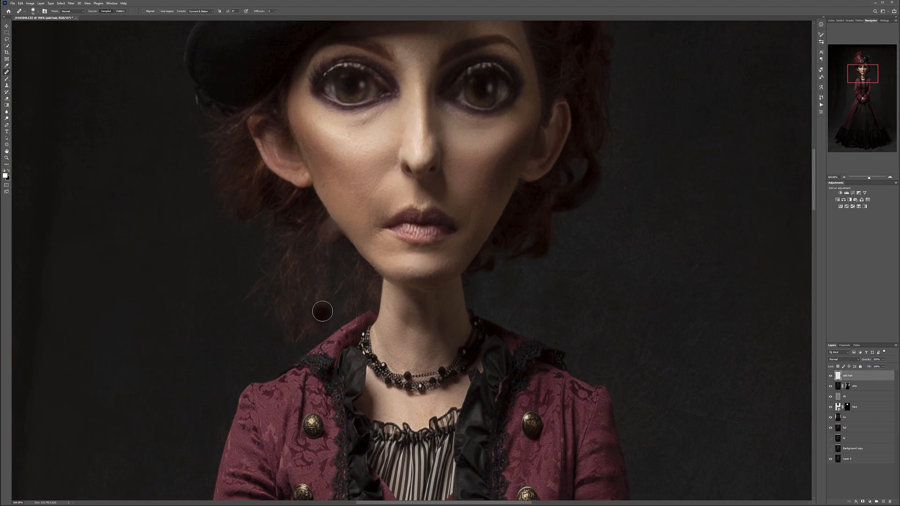
- Stamp all visible layers into a new top layer named oil
{"action": "left_click", "coordinate": [764, 371]}
{"action": "key", "text": "ctrl+shift+alt+n"}
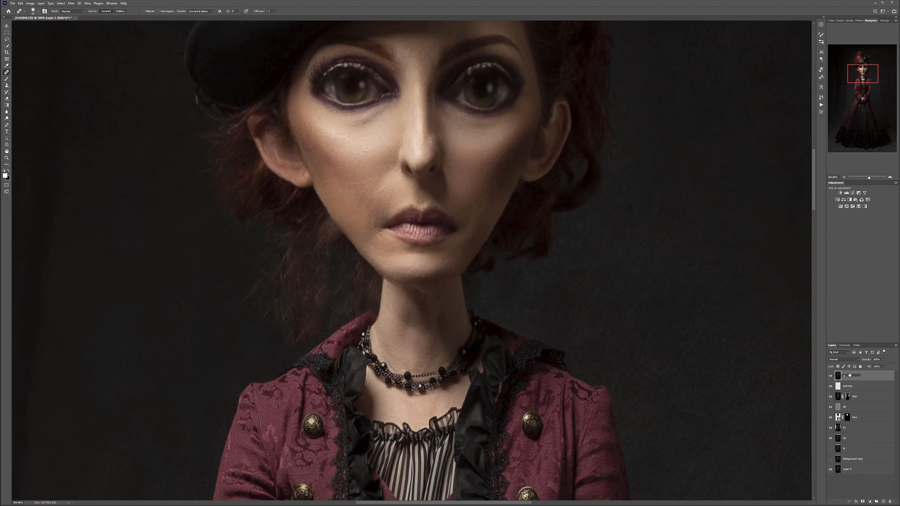
{"action": "key", "text": "Return"}
- Apply Oil Paint with stylization 10.0, cleanliness 10.0, scale 1.0, bristle detail 1.0, lighting angle -153° and shine 1.3
{"action": "left_click", "coordinate": [72, 3]}
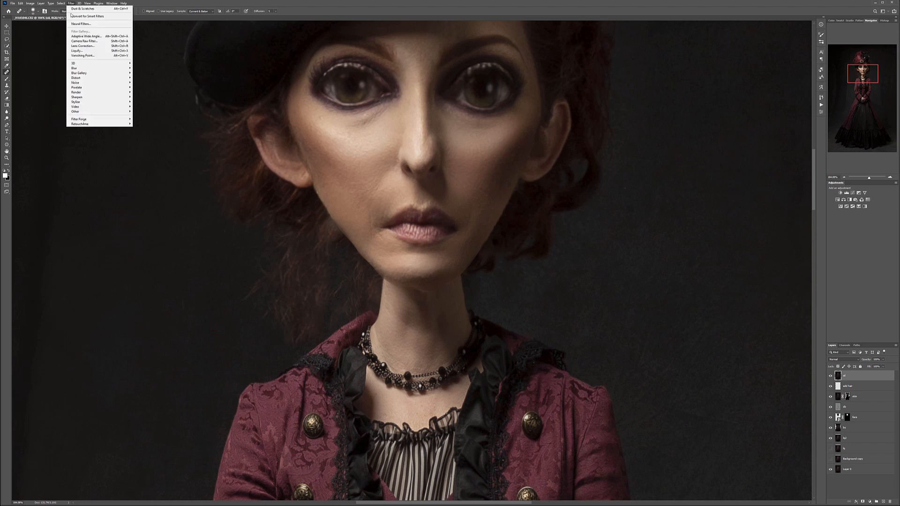
{"action": "mouse_move", "coordinate": [94, 103]}
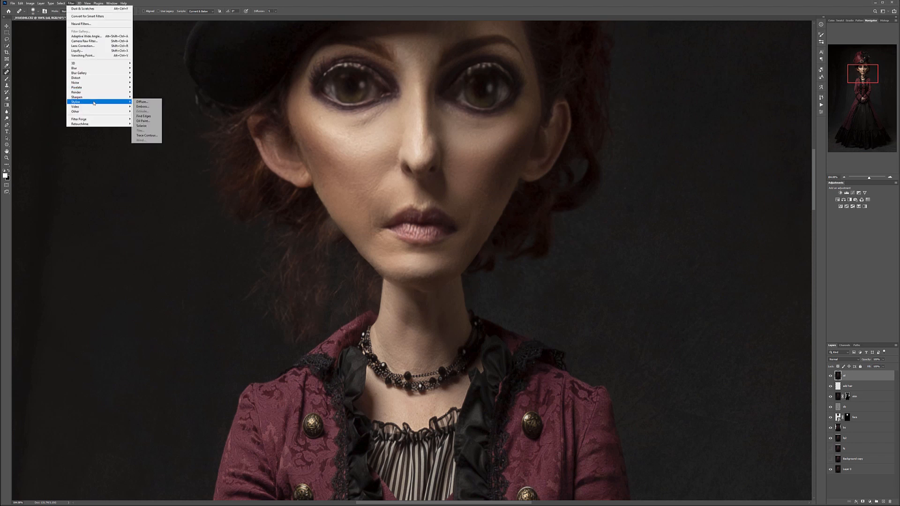
{"action": "left_click", "coordinate": [143, 121]}
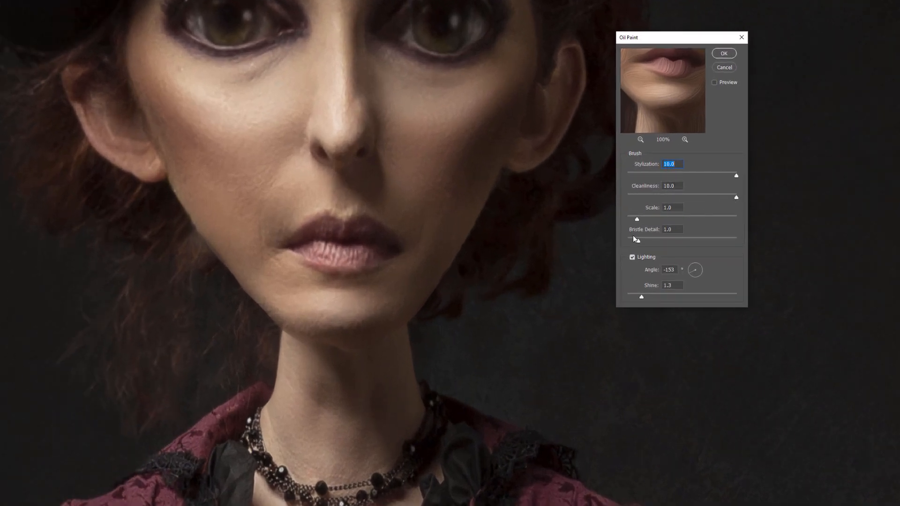
{"action": "left_click", "coordinate": [723, 54]}
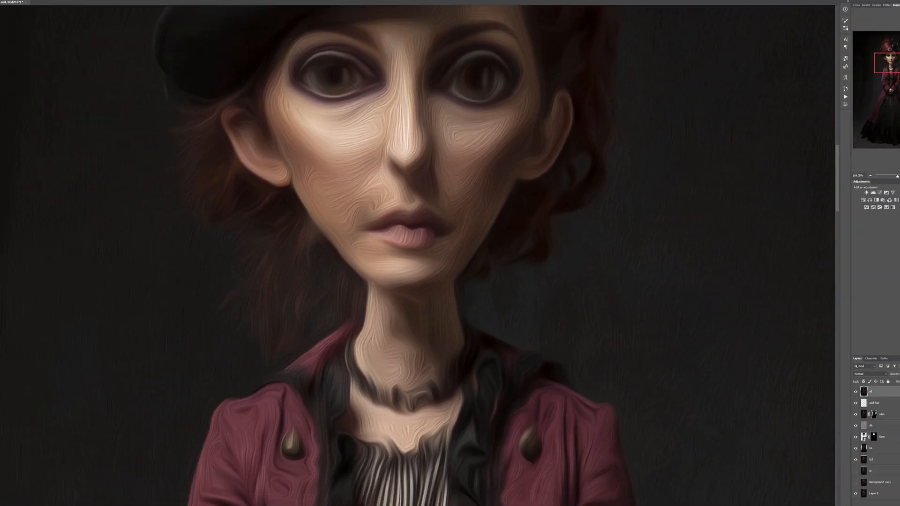
- Sharpen the oil-painted layer with Unsharp Mask at amount 191%, radius 1.0 pixels and threshold 0
{"action": "left_click", "coordinate": [71, 4]}
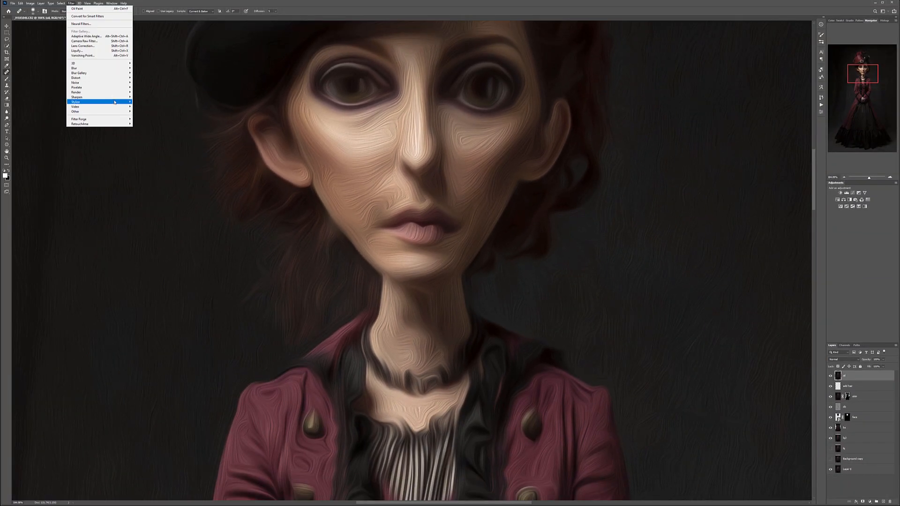
{"action": "mouse_move", "coordinate": [116, 97]}
{"action": "left_click", "coordinate": [154, 121]}
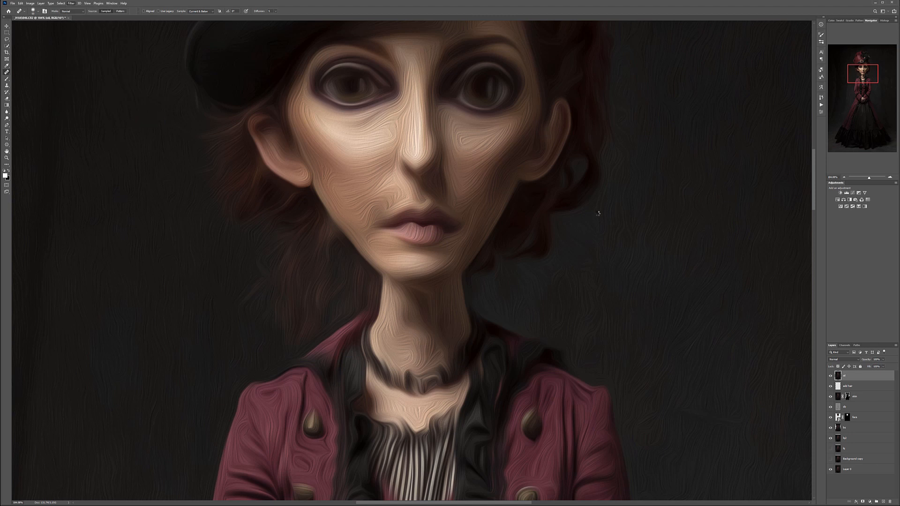
{"action": "mouse_move", "coordinate": [754, 168]}
{"action": "left_mouse_down"}
{"action": "mouse_move", "coordinate": [793, 166]}
{"action": "mouse_move", "coordinate": [763, 167]}
{"action": "left_mouse_up"}
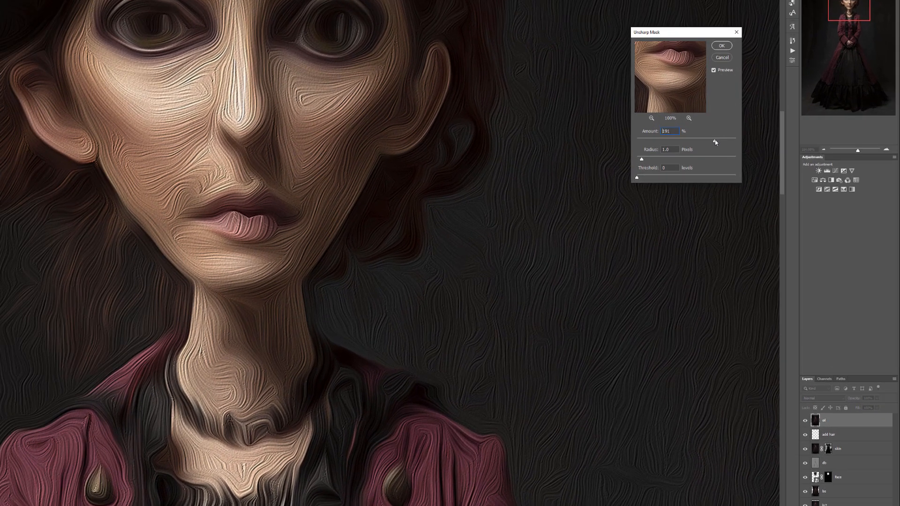
{"action": "left_click", "coordinate": [704, 26]}
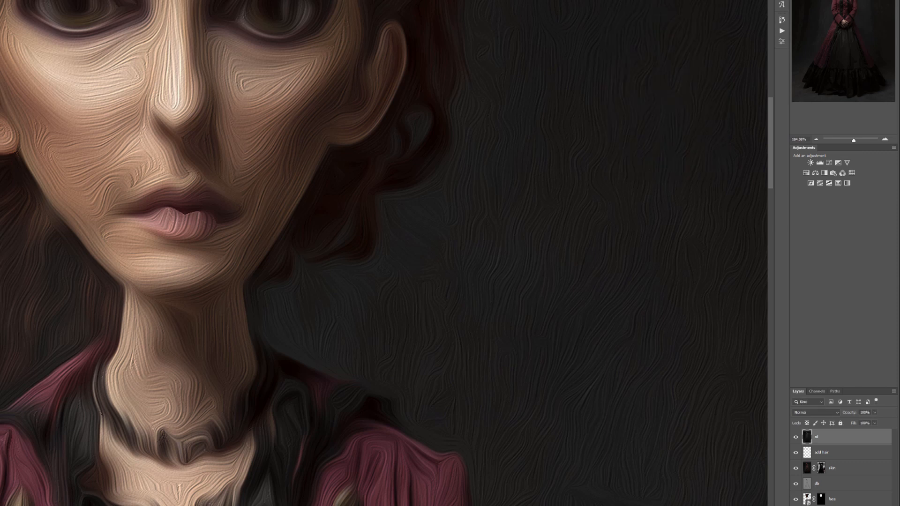
- Hide the oil-painted layer with a black layer mask and reduce the brush size for detail painting
{"action": "left_click", "coordinate": [835, 505], "text": "alt"}
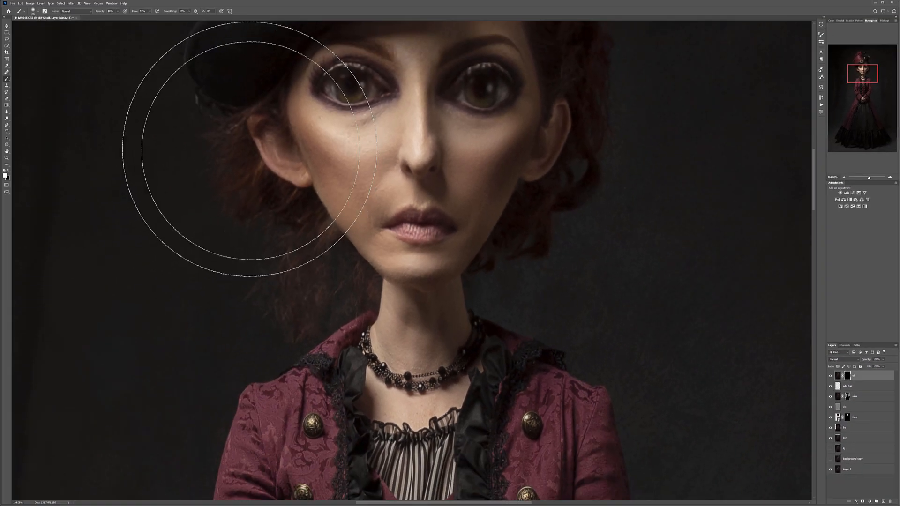
{"action": "key", "text": "bracketleft"}
{"action": "key", "text": "bracketleft"}
{"action": "key", "text": "bracketleft"}
{"action": "key", "text": "bracketleft"}
{"action": "key", "text": "bracketleft"}
{"action": "key", "text": "bracketleft"}
{"action": "key", "text": "bracketleft"}
{"action": "key", "text": "bracketleft"}
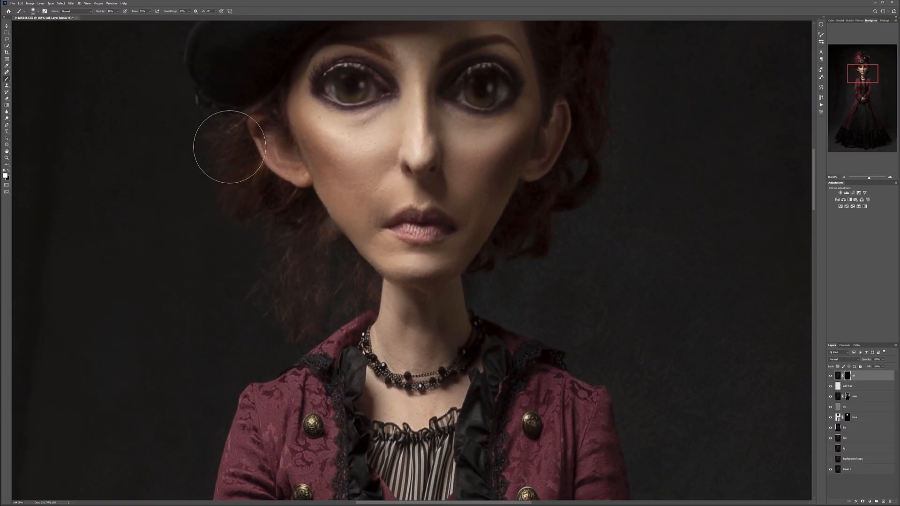
{"action": "key", "text": "bracketleft"}
{"action": "key", "text": "bracketleft"}
- Reveal the oil-paint effect with a small white brush on the loose hair beside the jaw and neck
{"action": "mouse_move", "coordinate": [326, 277]}
{"action": "left_mouse_down"}
{"action": "mouse_move", "coordinate": [319, 313]}
{"action": "mouse_move", "coordinate": [329, 273]}
{"action": "mouse_move", "coordinate": [355, 287]}
{"action": "mouse_move", "coordinate": [344, 280]}
{"action": "left_mouse_up"}
{"action": "scroll", "coordinate": [330, 244], "scroll_direction": "up", "scroll_amount": 4}
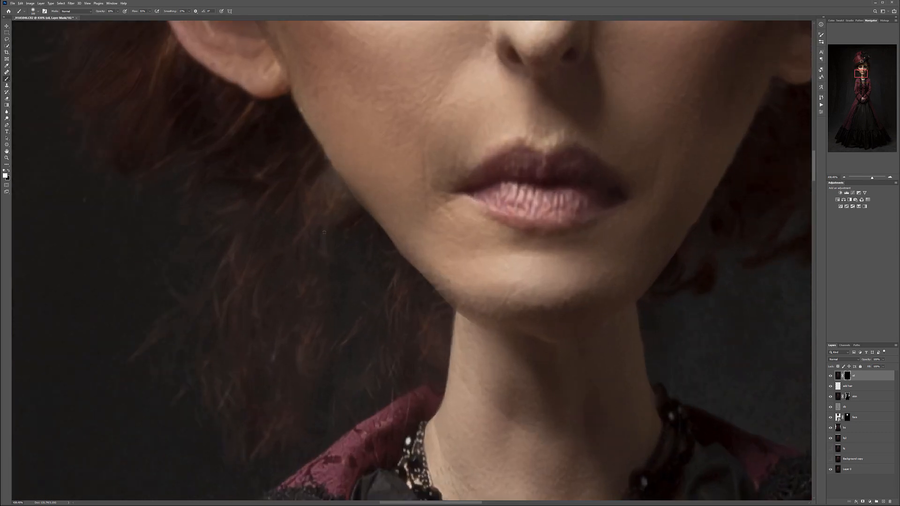
{"action": "key", "text": "bracketleft"}
{"action": "key", "text": "bracketleft"}
{"action": "key", "text": "bracketleft"}
{"action": "key", "text": "bracketleft"}
{"action": "mouse_move", "coordinate": [308, 195]}
{"action": "left_mouse_down"}
{"action": "mouse_move", "coordinate": [313, 180]}
{"action": "mouse_move", "coordinate": [332, 206]}
{"action": "mouse_move", "coordinate": [253, 277]}
{"action": "mouse_move", "coordinate": [267, 173]}
{"action": "mouse_move", "coordinate": [191, 328]}
{"action": "mouse_move", "coordinate": [277, 263]}
{"action": "mouse_move", "coordinate": [243, 445]}
{"action": "mouse_move", "coordinate": [287, 408]}
{"action": "mouse_move", "coordinate": [297, 355]}
{"action": "mouse_move", "coordinate": [387, 346]}
{"action": "mouse_move", "coordinate": [412, 325]}
{"action": "mouse_move", "coordinate": [426, 337]}
{"action": "mouse_move", "coordinate": [407, 297]}
{"action": "left_mouse_up"}
{"action": "left_click_drag", "start_coordinate": [330, 211], "coordinate": [441, 379]}
{"action": "left_click_drag", "start_coordinate": [377, 323], "coordinate": [369, 311]}
- Reveal the oil-paint effect on the hair around the ear beneath the hat brim
{"action": "mouse_move", "coordinate": [282, 145]}
{"action": "left_mouse_down"}
{"action": "mouse_move", "coordinate": [310, 139]}
{"action": "mouse_move", "coordinate": [324, 165]}
{"action": "mouse_move", "coordinate": [345, 162]}
{"action": "mouse_move", "coordinate": [301, 94]}
{"action": "left_mouse_up"}
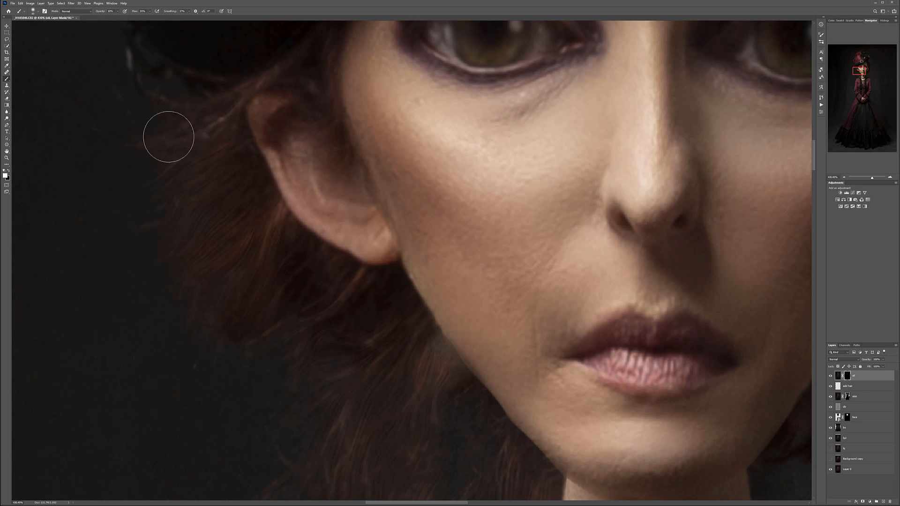
{"action": "mouse_move", "coordinate": [287, 231]}
{"action": "left_mouse_down"}
{"action": "mouse_move", "coordinate": [274, 330]}
{"action": "mouse_move", "coordinate": [251, 401]}
{"action": "left_mouse_up"}
{"action": "left_click_drag", "start_coordinate": [484, 191], "coordinate": [418, 286]}
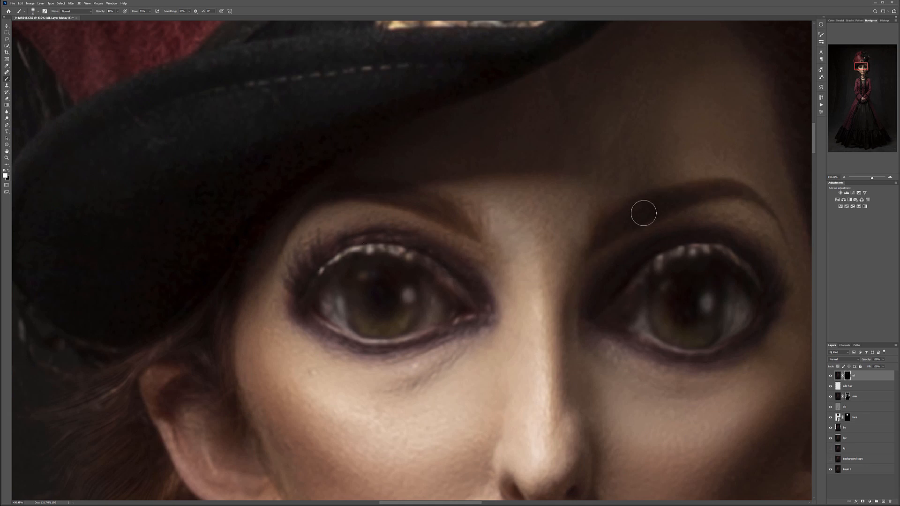
- Reveal the oil-paint effect with a larger brush on the darker side's hair, from the forehead down past the ear
{"action": "mouse_move", "coordinate": [623, 243]}
{"action": "left_mouse_down"}
{"action": "mouse_move", "coordinate": [460, 275]}
{"action": "mouse_move", "coordinate": [331, 254]}
{"action": "mouse_move", "coordinate": [268, 176]}
{"action": "mouse_move", "coordinate": [275, 190]}
{"action": "left_mouse_up"}
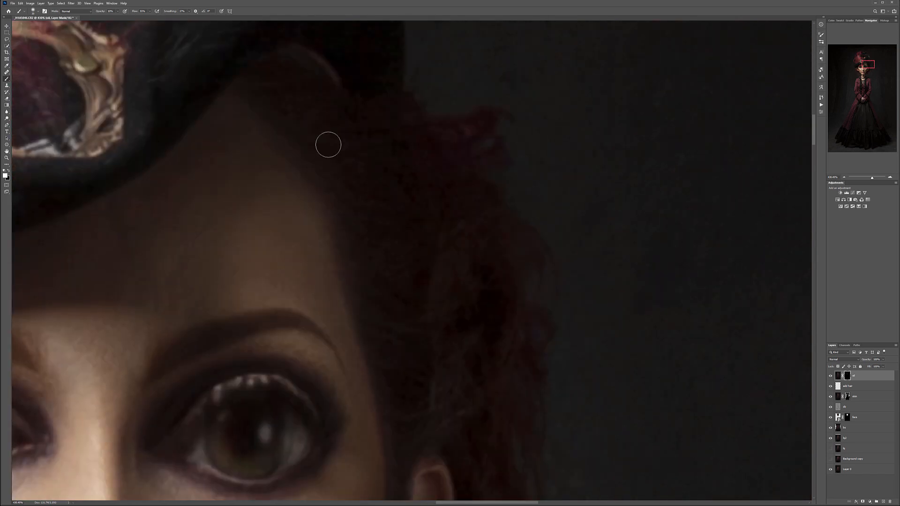
{"action": "key", "text": "]"}
{"action": "key", "text": "]"}
{"action": "mouse_move", "coordinate": [348, 96]}
{"action": "left_mouse_down"}
{"action": "mouse_move", "coordinate": [390, 121]}
{"action": "mouse_move", "coordinate": [397, 146]}
{"action": "mouse_move", "coordinate": [380, 137]}
{"action": "mouse_move", "coordinate": [410, 209]}
{"action": "mouse_move", "coordinate": [417, 272]}
{"action": "left_mouse_up"}
{"action": "key", "text": "]"}
{"action": "key", "text": "]"}
{"action": "left_click_drag", "start_coordinate": [502, 321], "coordinate": [488, 140]}
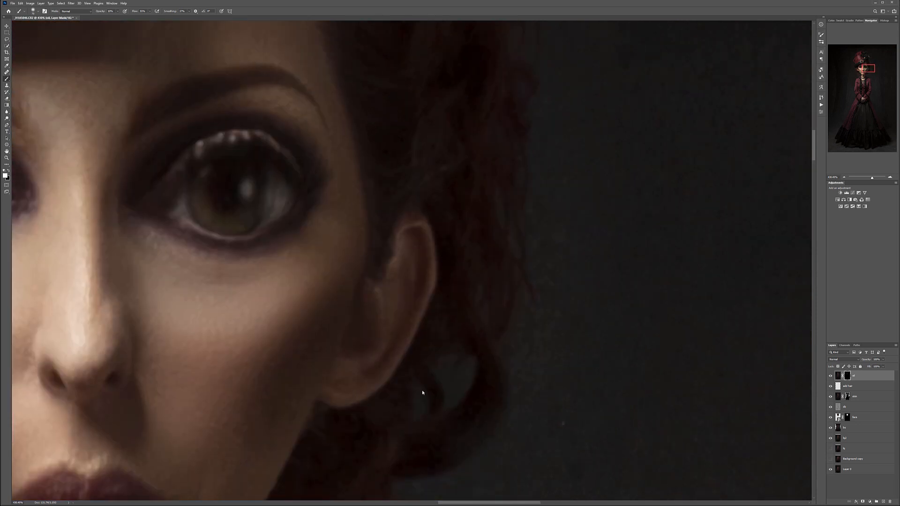
{"action": "scroll", "coordinate": [452, 263], "scroll_direction": "down", "scroll_amount": 5}
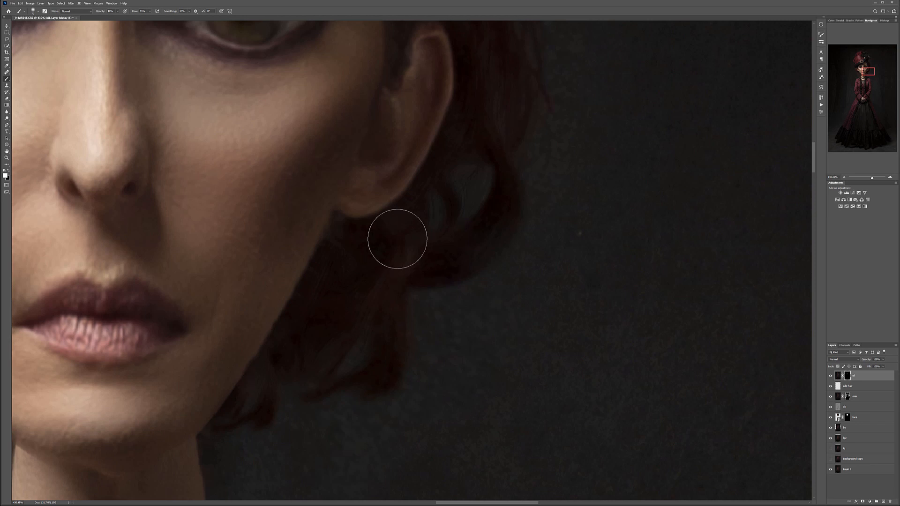
- Reveal the oil-paint effect with the white mask brush on the red and black feathers of the hat
{"action": "scroll", "coordinate": [396, 237], "scroll_direction": "down", "scroll_amount": 6}
{"action": "left_click_drag", "start_coordinate": [337, 131], "coordinate": [391, 386]}
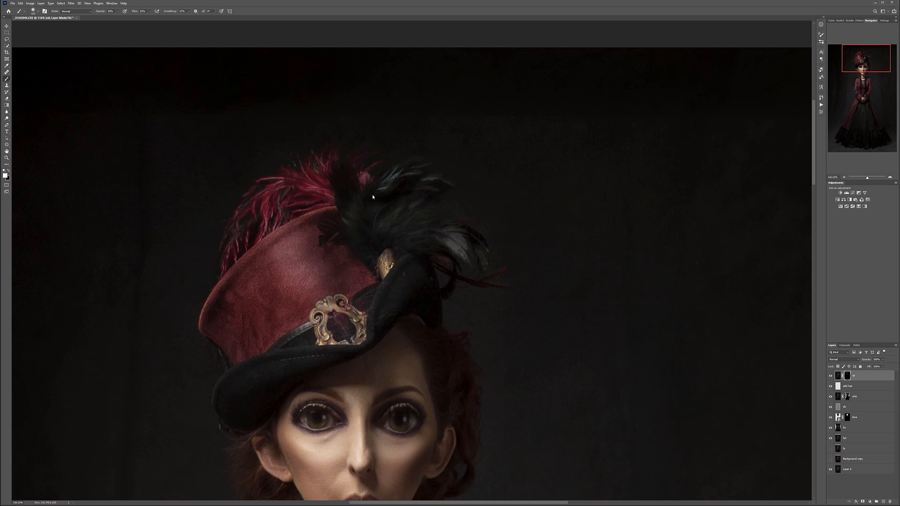
{"action": "scroll", "coordinate": [353, 196], "scroll_direction": "up", "scroll_amount": 5}
{"action": "mouse_move", "coordinate": [378, 244]}
{"action": "left_mouse_down"}
{"action": "mouse_move", "coordinate": [402, 190]}
{"action": "mouse_move", "coordinate": [390, 202]}
{"action": "left_mouse_up"}
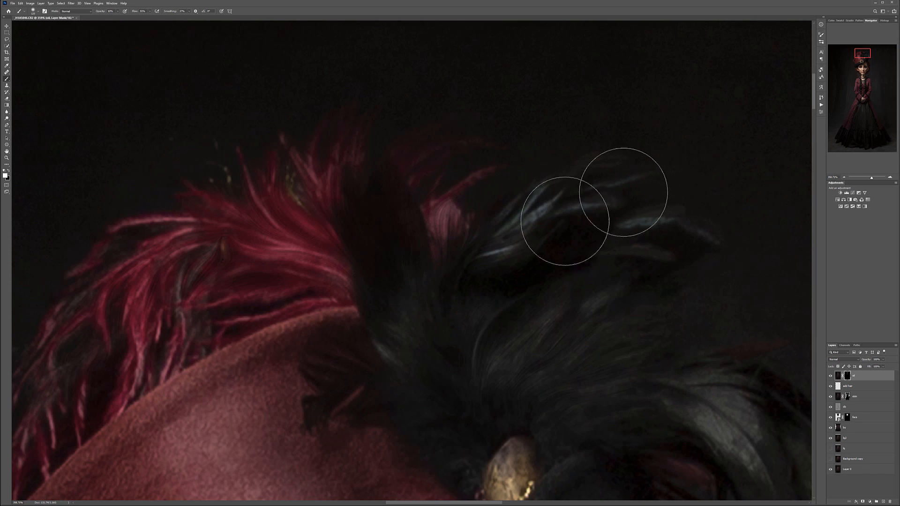
{"action": "left_click_drag", "start_coordinate": [609, 350], "coordinate": [344, 116]}
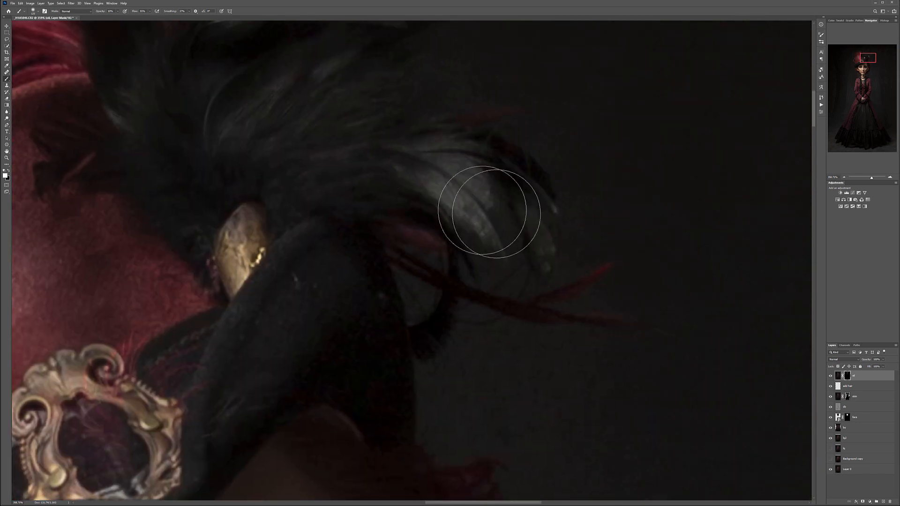
{"action": "scroll", "coordinate": [271, 211], "scroll_direction": "down", "scroll_amount": 8}
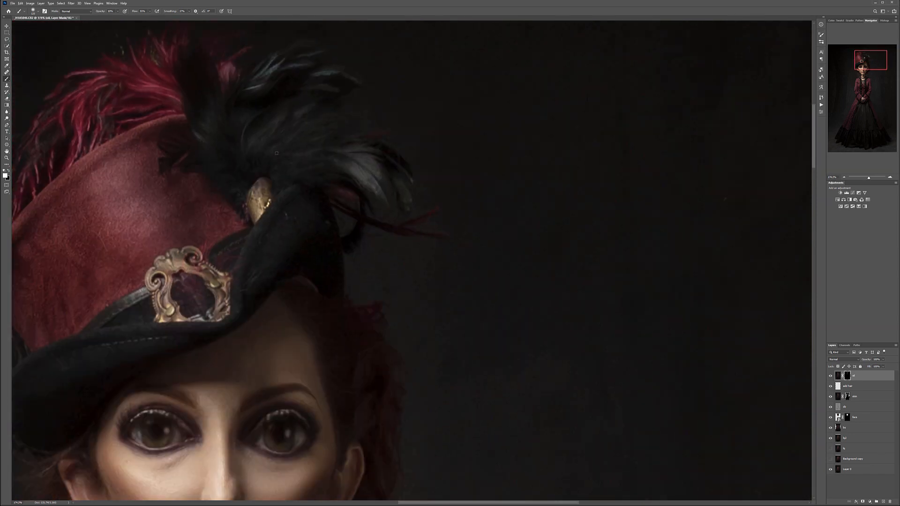
{"action": "scroll", "coordinate": [277, 153], "scroll_direction": "down", "scroll_amount": 7}
{"action": "scroll", "coordinate": [532, 276], "scroll_direction": "up", "scroll_amount": 4}
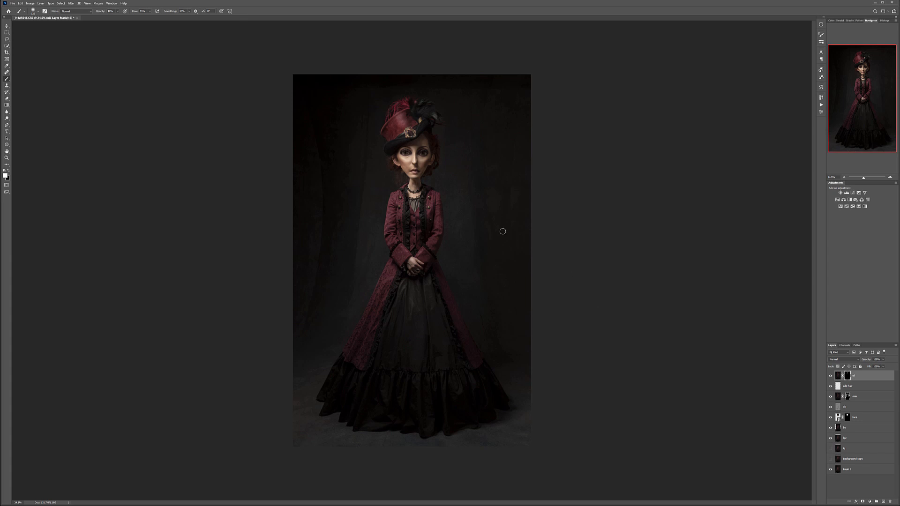
- Add a new layer named db above the others, fill it with 50% gray and set its blend mode to Soft Light
{"action": "left_click", "coordinate": [883, 502]}
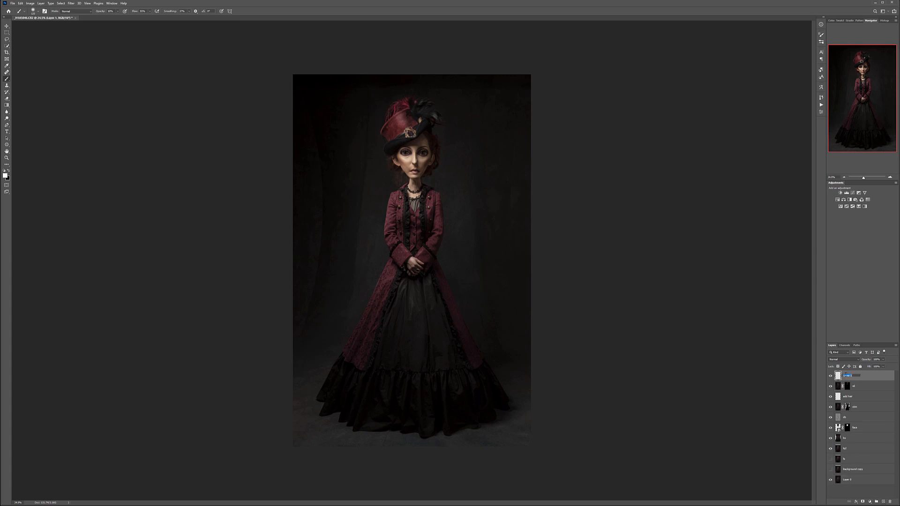
{"action": "key", "text": "Return"}
{"action": "key", "text": "shift+F5"}
{"action": "key", "text": "Return"}
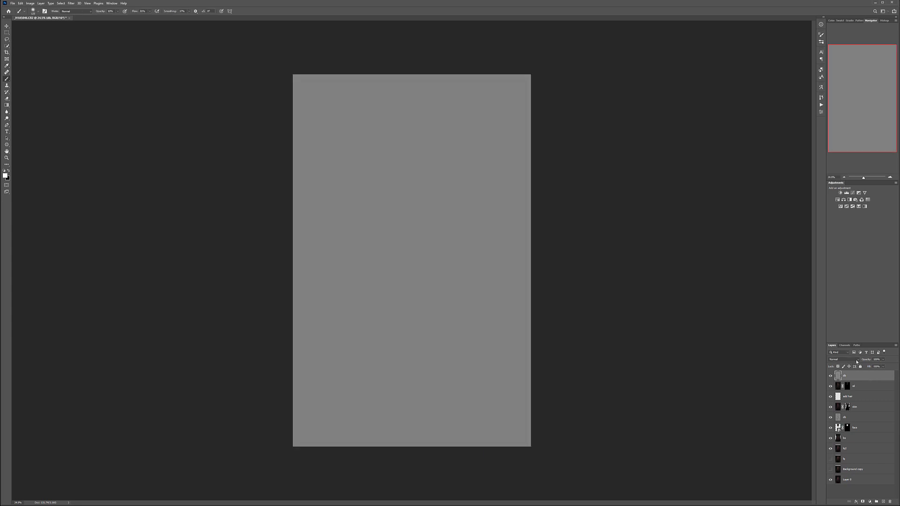
{"action": "left_click", "coordinate": [857, 362]}
{"action": "left_click", "coordinate": [842, 414]}
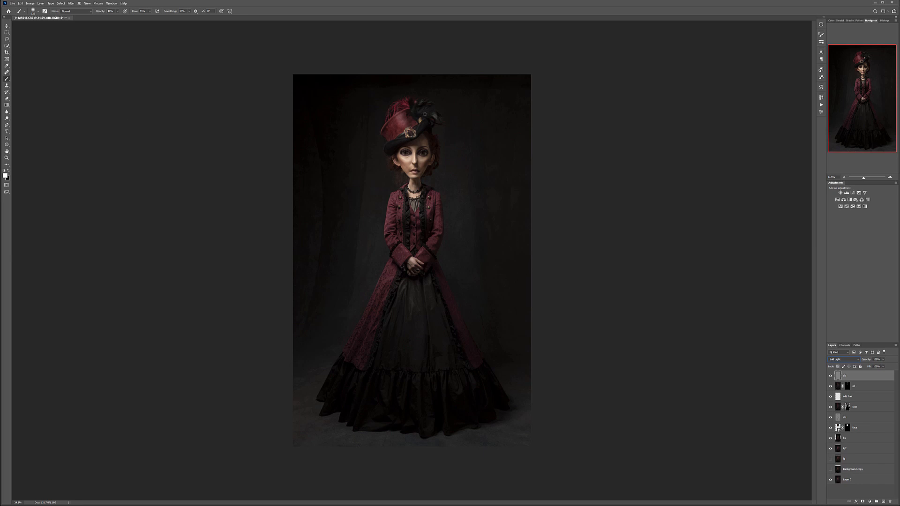
- Dodge and burn the face, hands and costume on the db layer by painting highlights in white and shadows in black
{"action": "scroll", "coordinate": [382, 159], "scroll_direction": "up", "scroll_amount": 6}
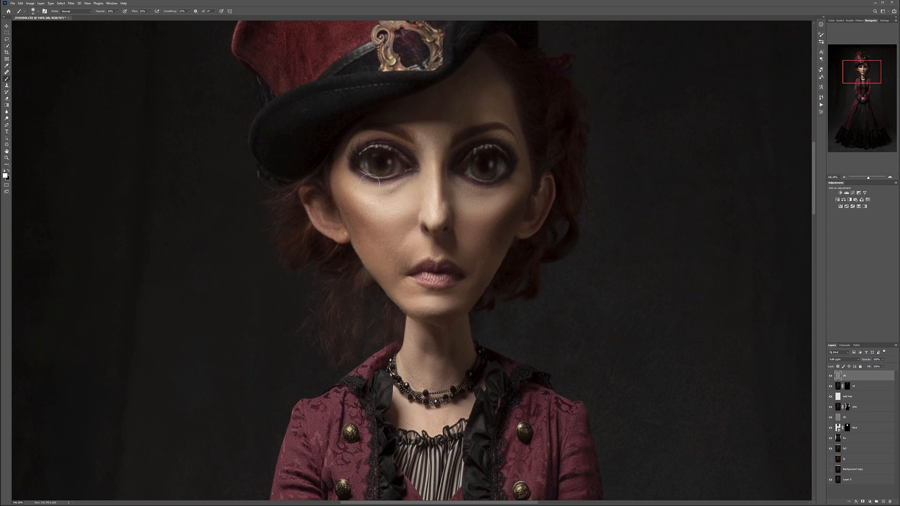
{"action": "key", "text": "x"}
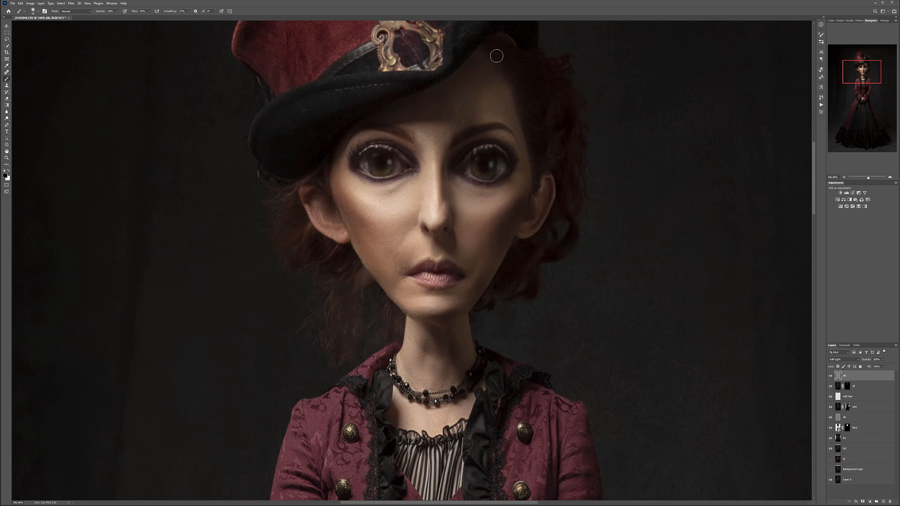
{"action": "key", "text": "x"}
{"action": "key", "text": "ctrl+0"}
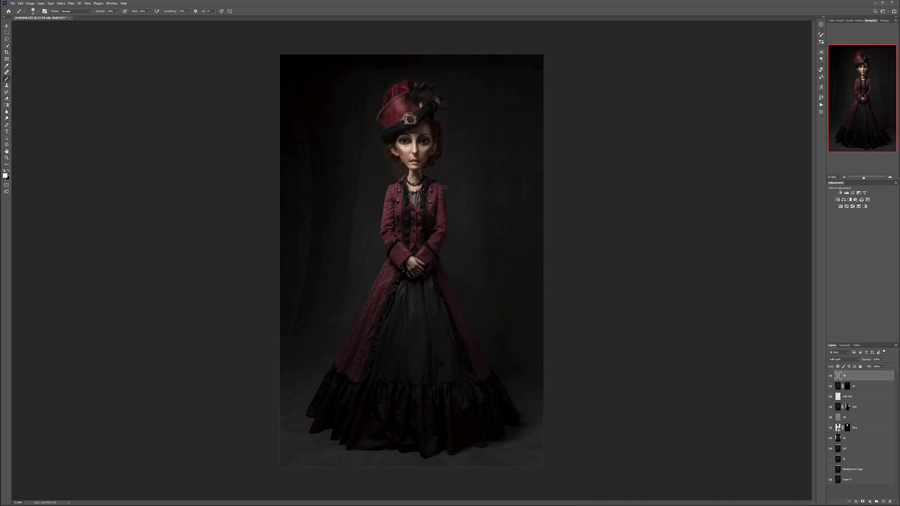
{"action": "scroll", "coordinate": [415, 281], "scroll_direction": "up", "scroll_amount": 8}
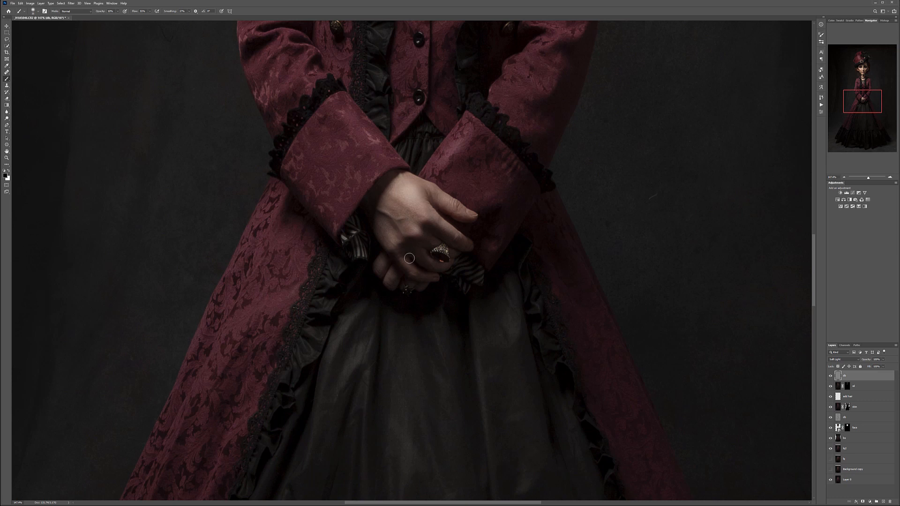
{"action": "key", "text": "x"}
- Darken the floor around the dress hem on the db layer with a much larger black brush
{"action": "scroll", "coordinate": [448, 343], "scroll_direction": "down", "scroll_amount": 10}
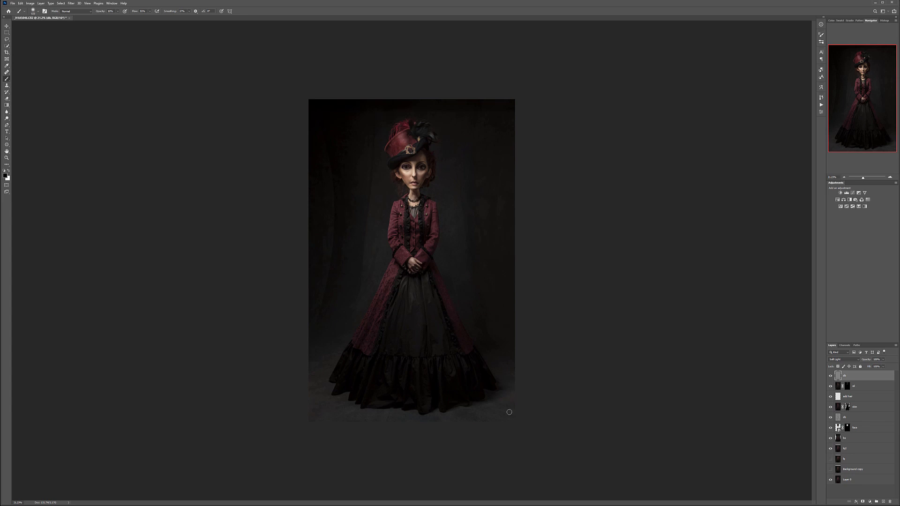
{"action": "key", "text": "bracketright"}
{"action": "key", "text": "bracketright"}
{"action": "key", "text": "bracketright"}
{"action": "key", "text": "bracketright"}
{"action": "key", "text": "bracketright"}
{"action": "key", "text": "bracketright"}
{"action": "key", "text": "bracketright"}
{"action": "key", "text": "bracketright"}
{"action": "key", "text": "bracketright"}
{"action": "key", "text": "bracketright"}
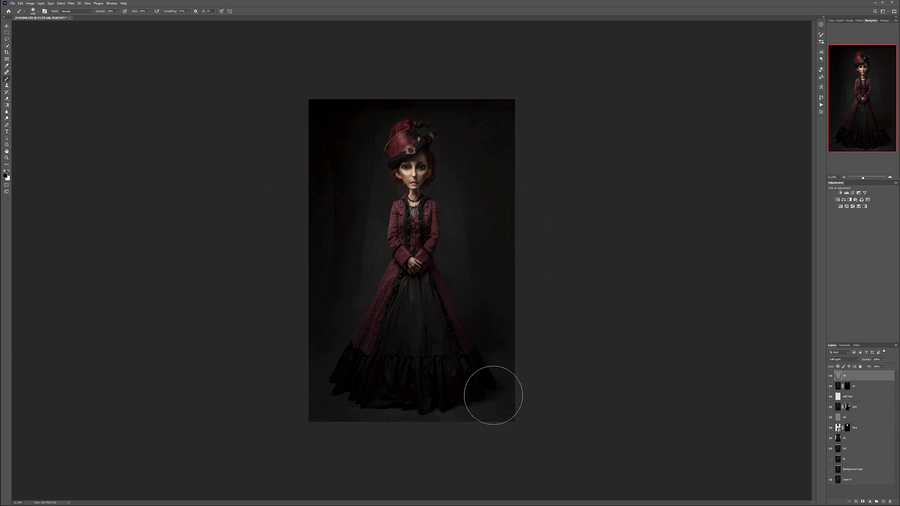
- Add a new layer named Edg on top, fill it with 50% gray and set its blend mode to Soft Light
{"action": "left_click", "coordinate": [885, 501]}
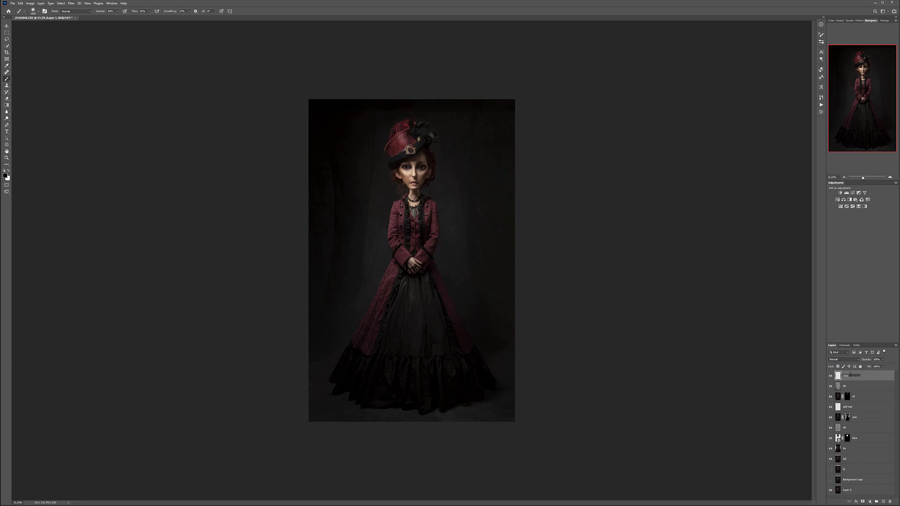
{"action": "key", "text": "Return"}
{"action": "key", "text": "shift+F5"}
{"action": "key", "text": "Return"}
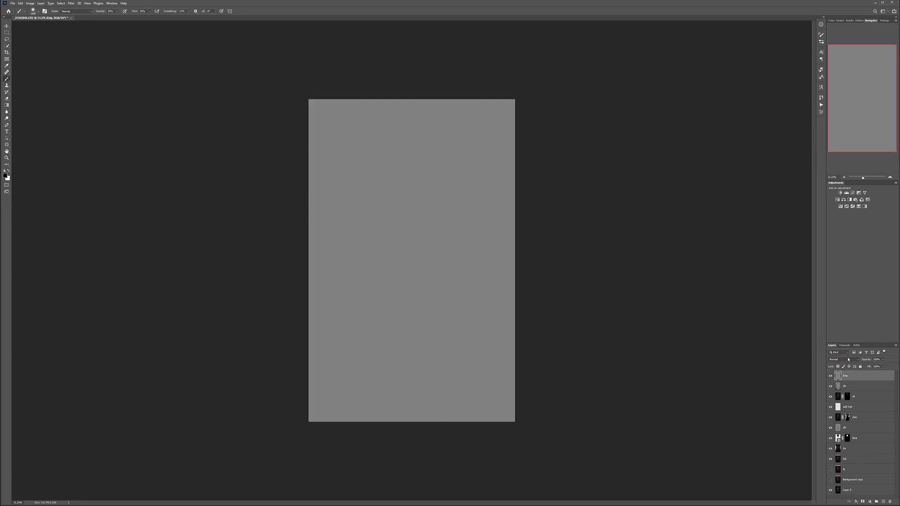
{"action": "left_click", "coordinate": [848, 359]}
{"action": "left_click", "coordinate": [844, 423]}
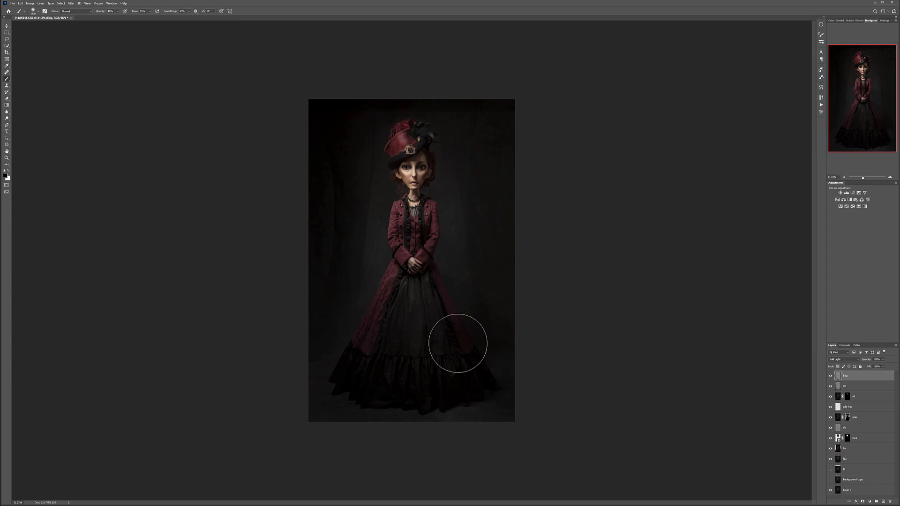
- Brighten the backdrop around the figure with a large white brush on the Edg layer and compare the image with and without it
{"action": "key", "text": "x"}
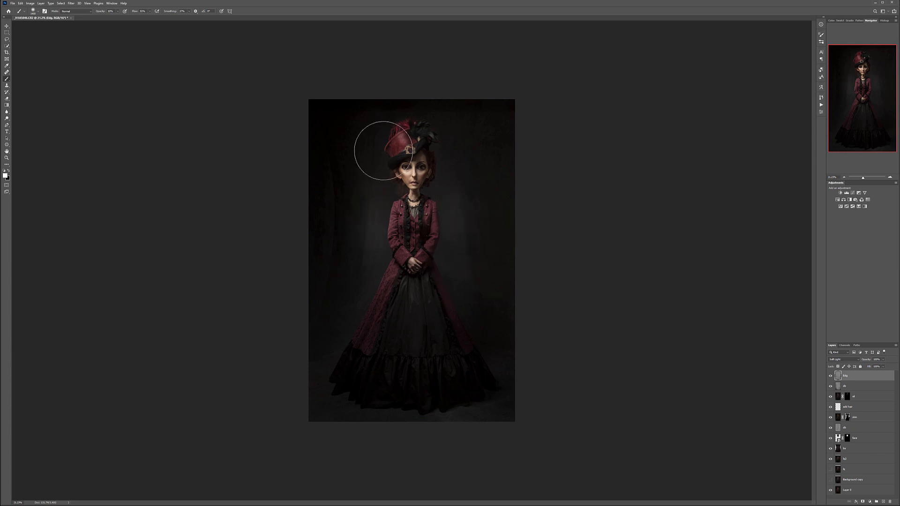
{"action": "mouse_move", "coordinate": [375, 218]}
{"action": "left_mouse_down"}
{"action": "mouse_move", "coordinate": [356, 217]}
{"action": "mouse_move", "coordinate": [344, 274]}
{"action": "left_mouse_up"}
{"action": "left_click", "coordinate": [831, 376]}
{"action": "left_click", "coordinate": [830, 376]}
{"action": "left_click", "coordinate": [831, 376]}
{"action": "left_click", "coordinate": [831, 376]}
{"action": "left_click", "coordinate": [831, 376]}
- Stamp all visible layers into a new layer named gd and convert it to black and white with Reds 121% and Yellows 136%
{"action": "key", "text": "ctrl+shift+alt+e"}
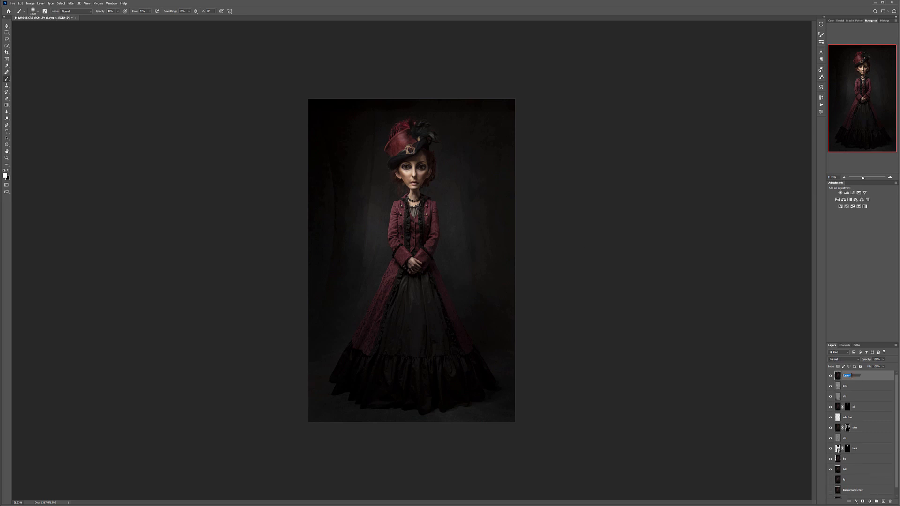
{"action": "key", "text": "Return"}
{"action": "left_click", "coordinate": [30, 4]}
{"action": "mouse_move", "coordinate": [61, 16]}
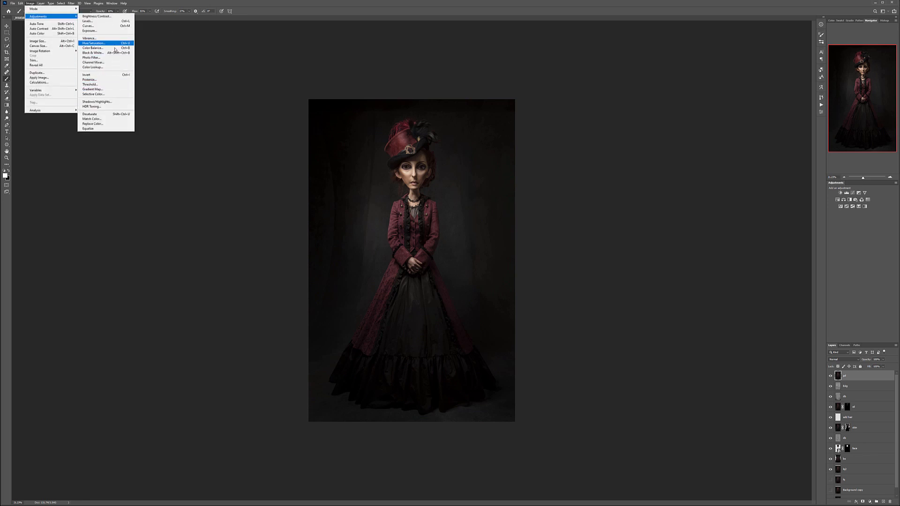
{"action": "left_click", "coordinate": [92, 52]}
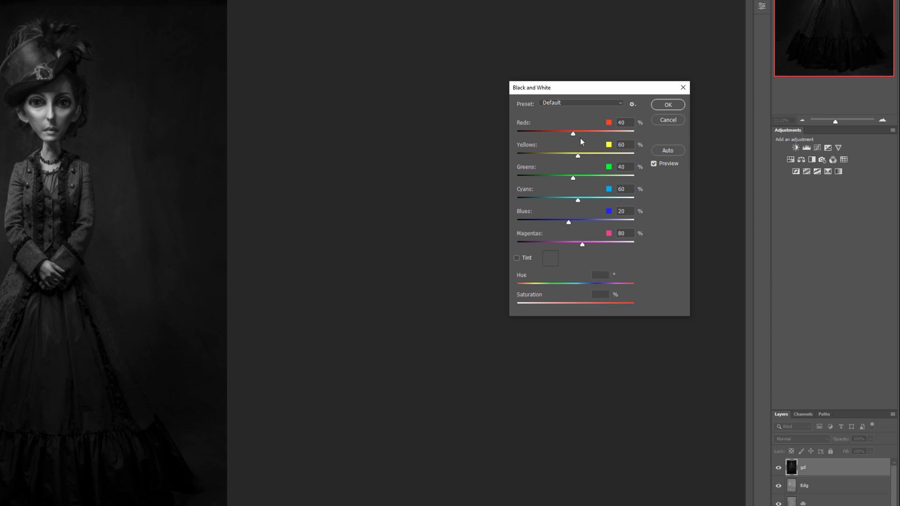
{"action": "left_click_drag", "start_coordinate": [575, 133], "coordinate": [591, 132]}
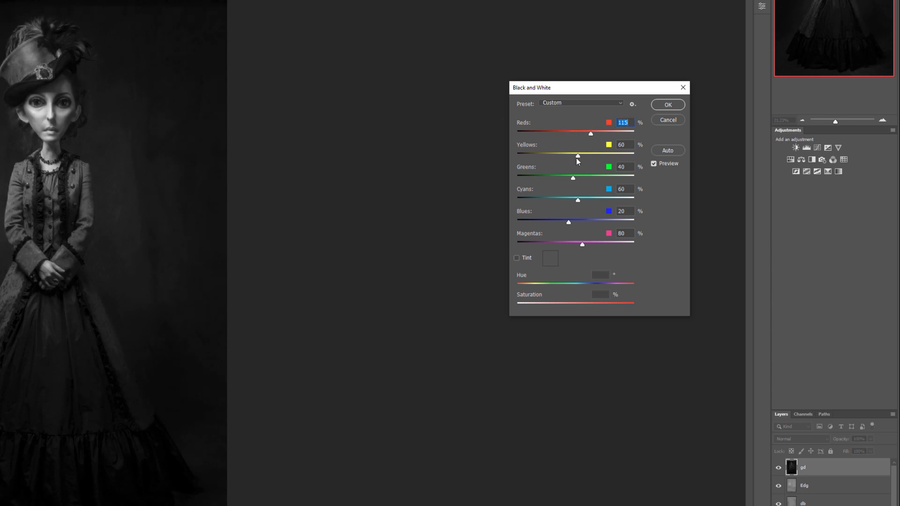
{"action": "left_click", "coordinate": [590, 154]}
{"action": "left_click", "coordinate": [592, 133]}
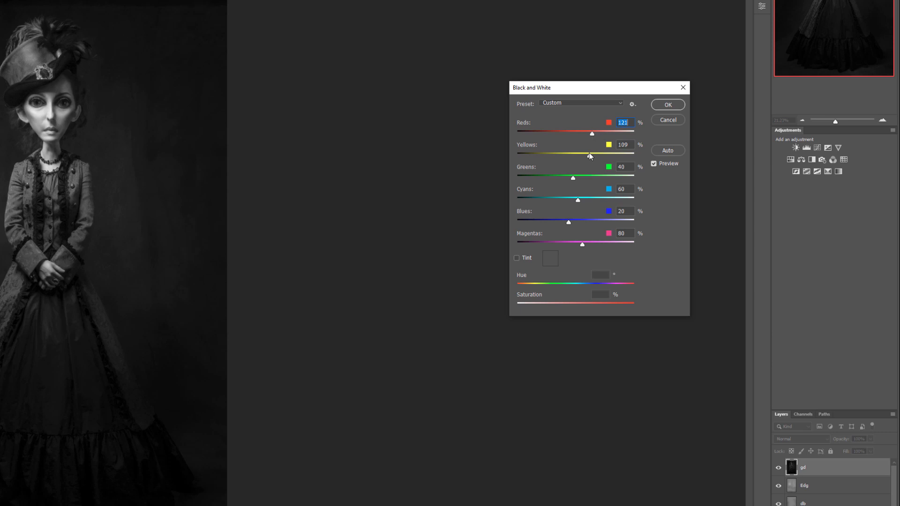
{"action": "left_click", "coordinate": [596, 156]}
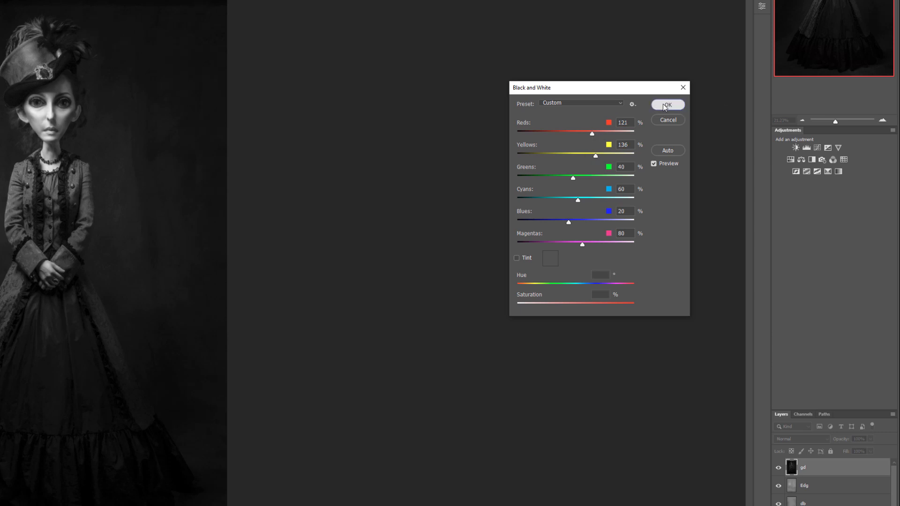
{"action": "left_click", "coordinate": [665, 107]}
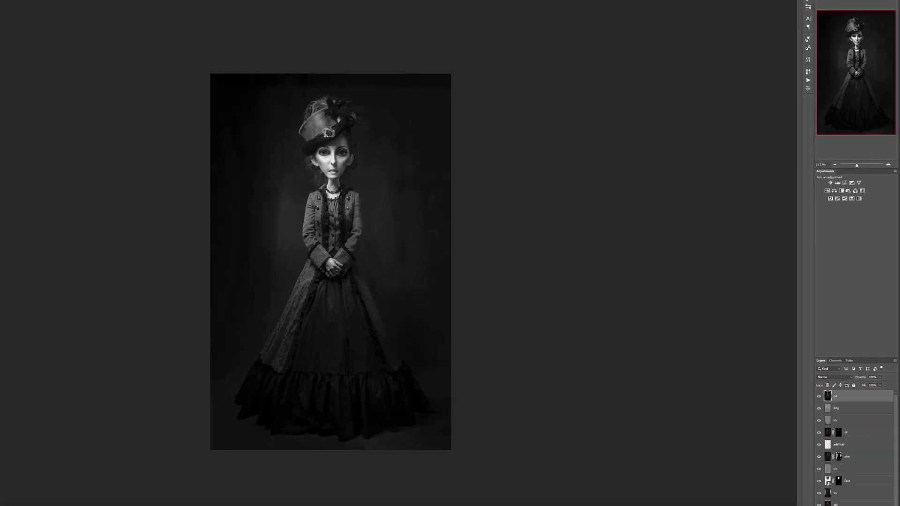
- Start a Shadows/Highlights adjustment on the gd layer with more options shown and set both the shadows and highlights amounts to 100%
{"action": "left_click", "coordinate": [30, 3]}
{"action": "mouse_move", "coordinate": [46, 16]}
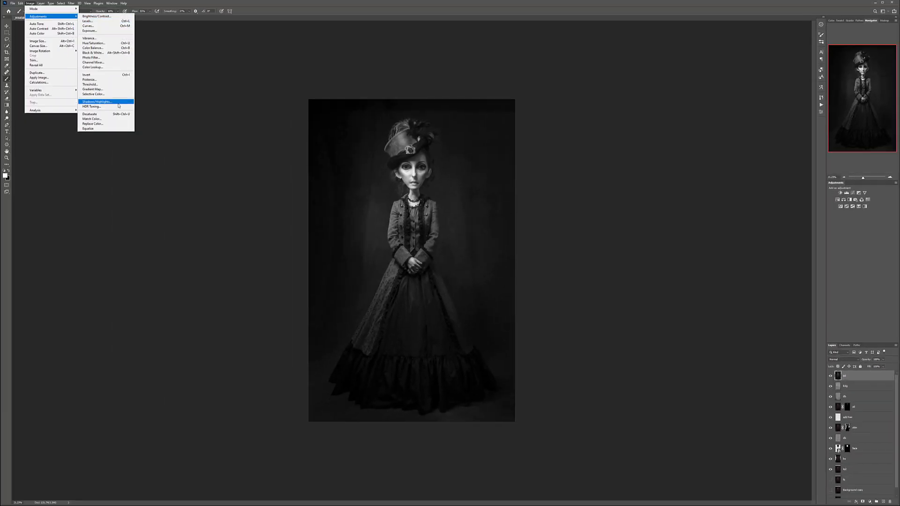
{"action": "left_click", "coordinate": [97, 102]}
{"action": "left_click", "coordinate": [573, 250]}
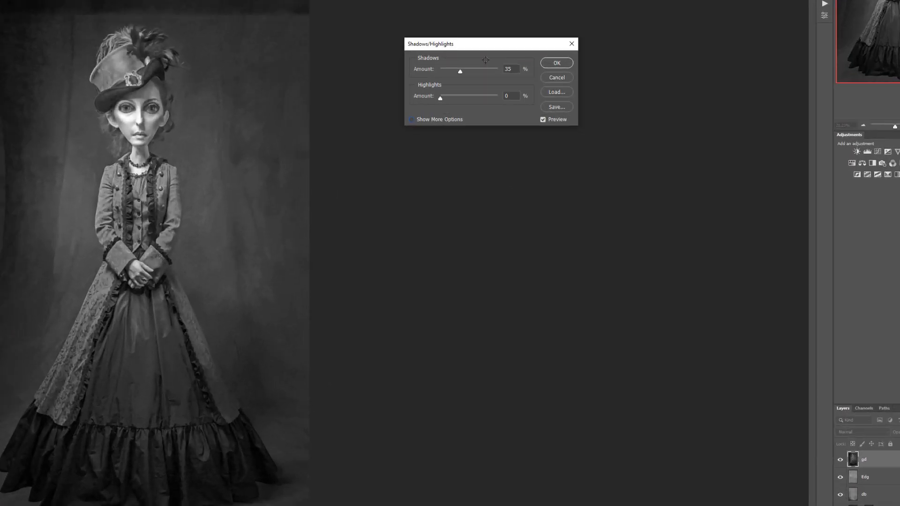
{"action": "left_click", "coordinate": [570, 174]}
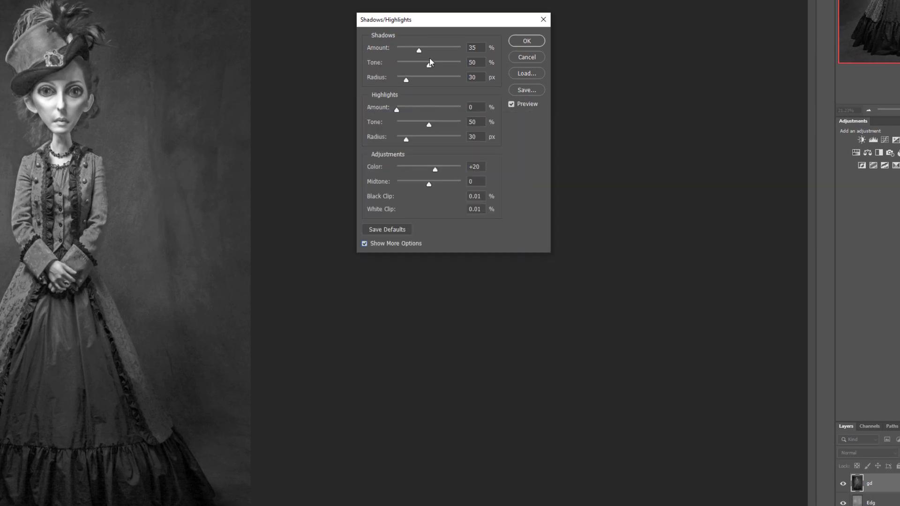
{"action": "left_click_drag", "start_coordinate": [419, 50], "coordinate": [549, 55]}
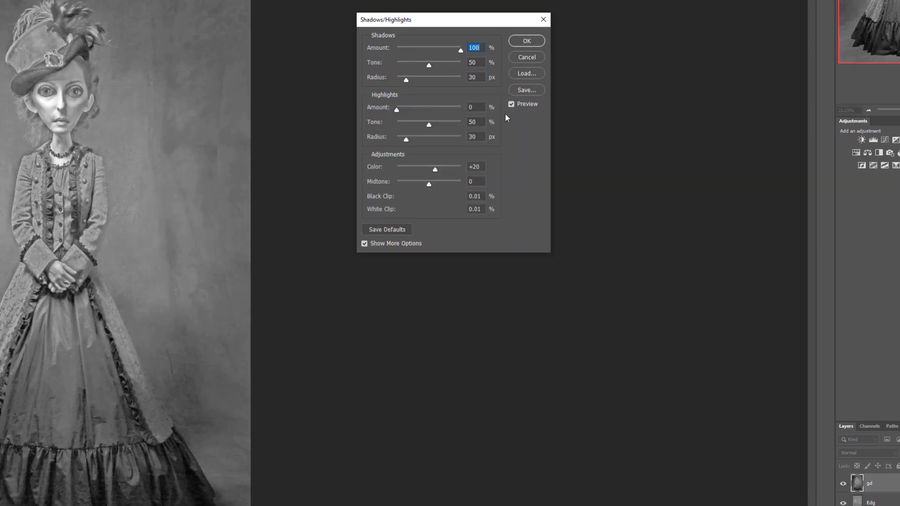
{"action": "left_click_drag", "start_coordinate": [395, 108], "coordinate": [540, 113]}
- Set both radii to 11 px, the shadows tone to 26% and the highlights tone to 36%, and apply the Shadows/Highlights adjustment
{"action": "left_click", "coordinate": [475, 77]}
{"action": "type", "text": "11"}
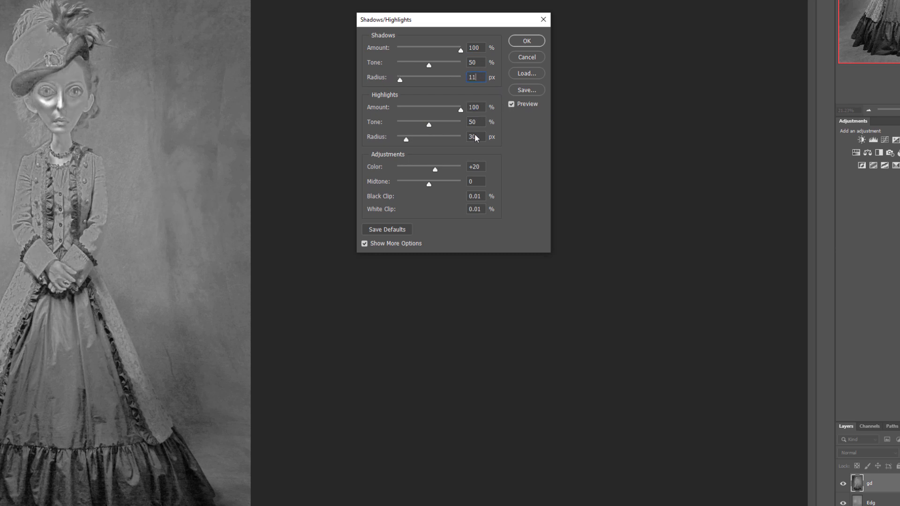
{"action": "type", "text": "11"}
{"action": "left_click_drag", "start_coordinate": [428, 64], "coordinate": [414, 62]}
{"action": "left_click_drag", "start_coordinate": [431, 126], "coordinate": [420, 123]}
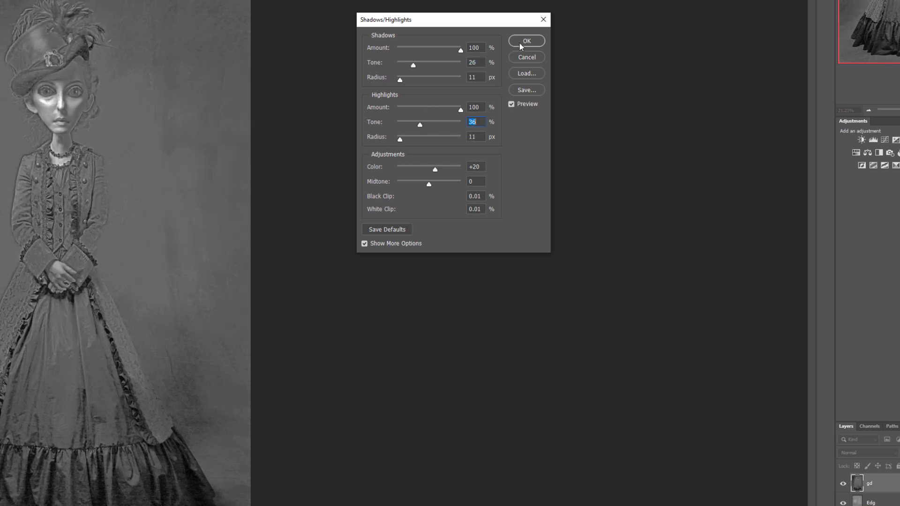
{"action": "left_click", "coordinate": [526, 41]}
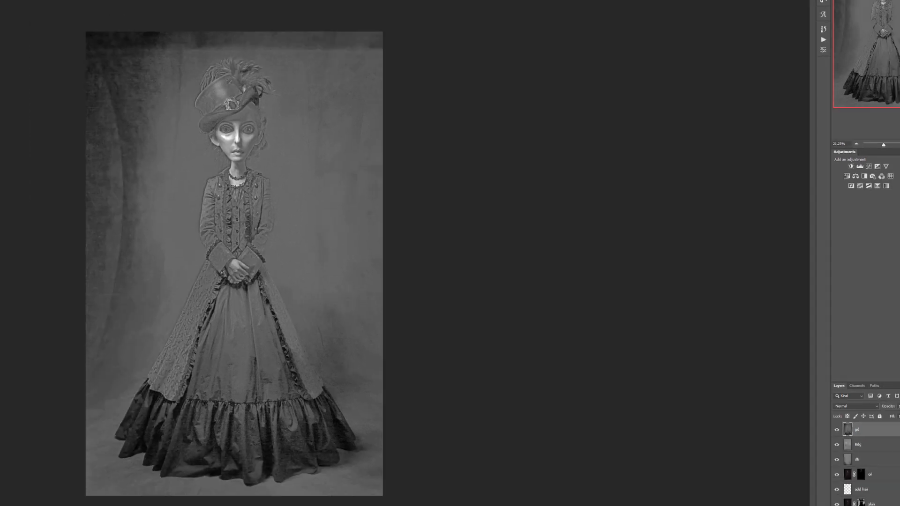
- Sharpen the gd layer with Unsharp Mask at an amount of 75% and a radius of 1.0 pixels
{"action": "left_click", "coordinate": [71, 3]}
{"action": "mouse_move", "coordinate": [123, 97]}
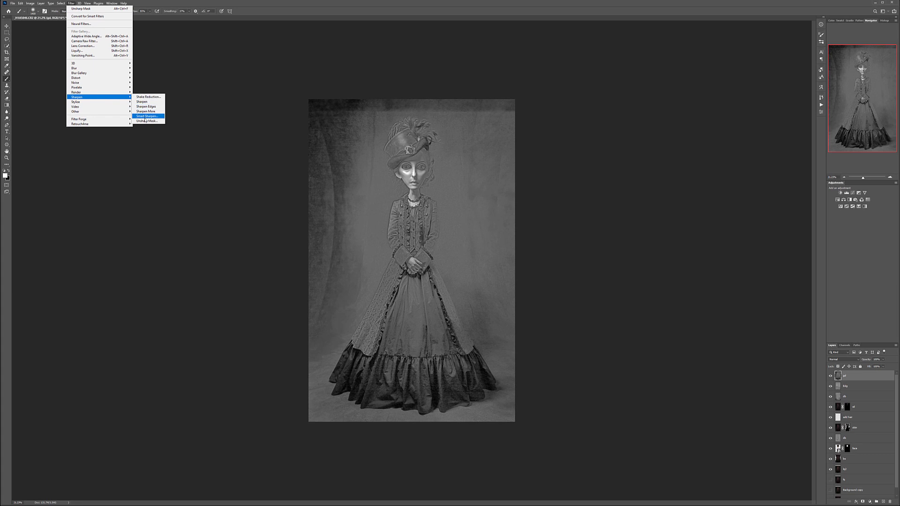
{"action": "left_click", "coordinate": [147, 121]}
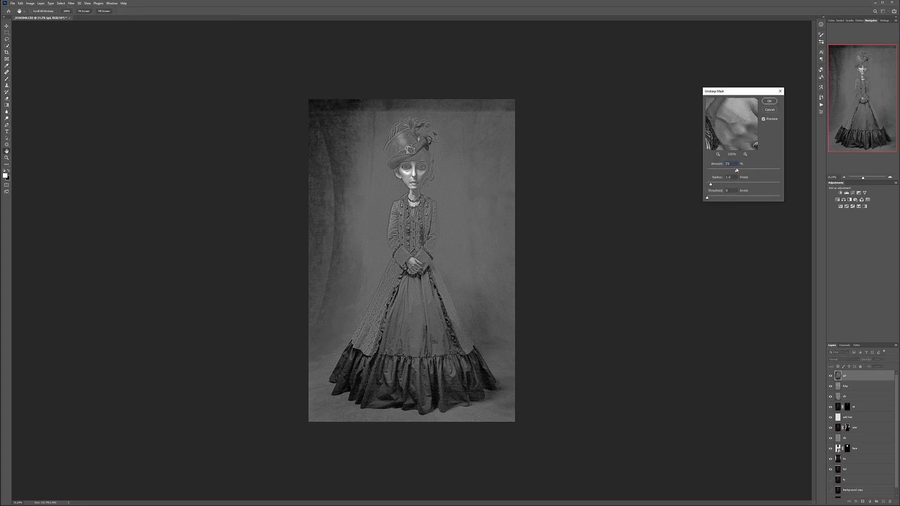
{"action": "left_click", "coordinate": [769, 101]}
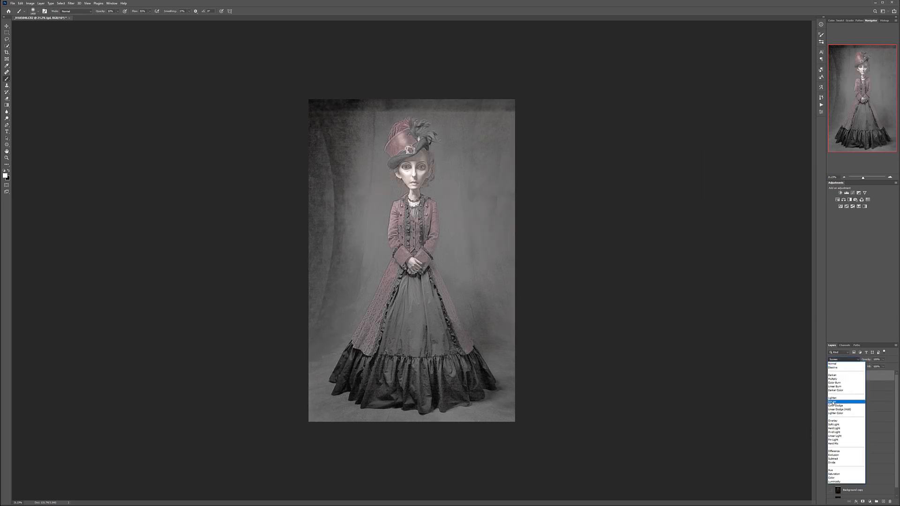
- Set the gd layer's blending mode to Soft Light and reduce the layer's opacity
{"action": "left_click", "coordinate": [834, 424]}
{"action": "left_click", "coordinate": [7, 25]}
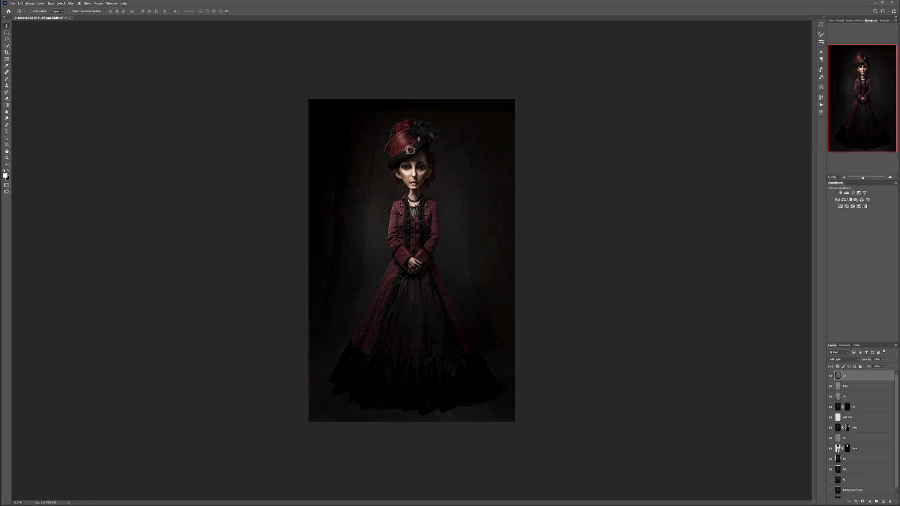
{"action": "scroll", "coordinate": [421, 128], "scroll_direction": "up", "scroll_amount": 5}
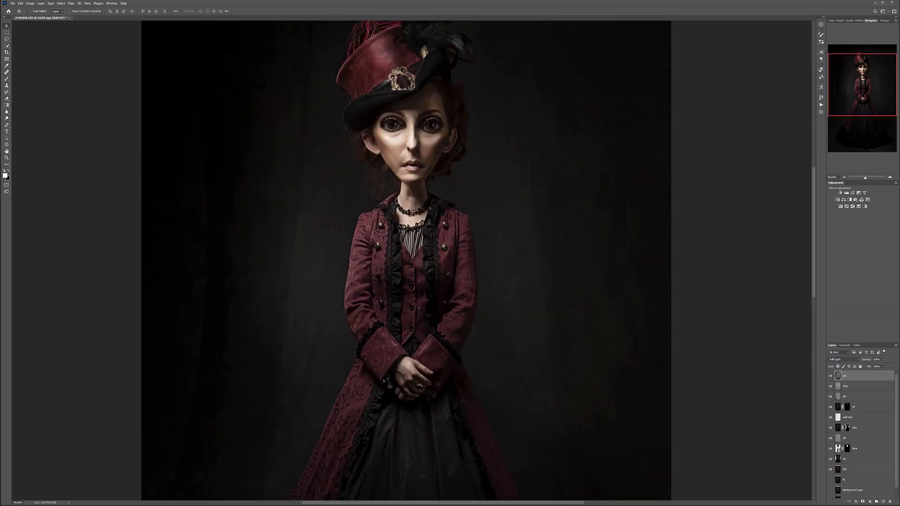
{"action": "scroll", "coordinate": [398, 292], "scroll_direction": "up", "scroll_amount": 8}
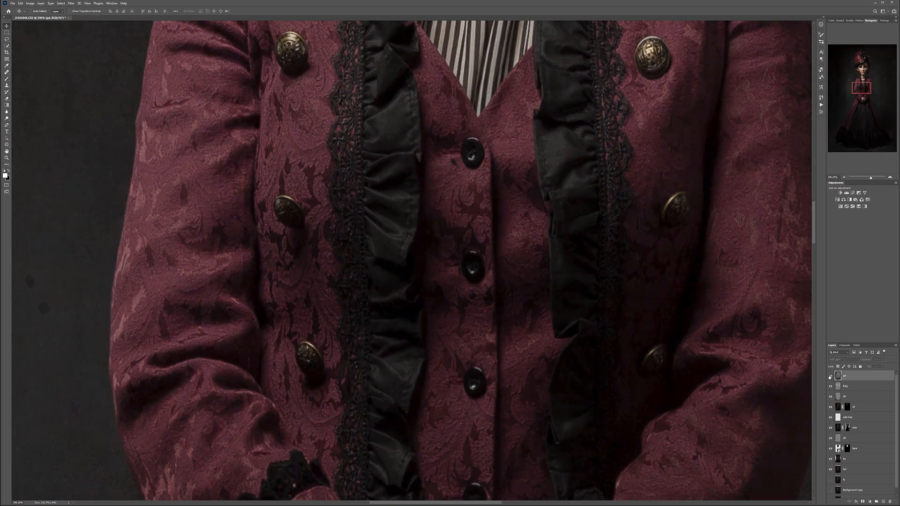
{"action": "scroll", "coordinate": [527, 253], "scroll_direction": "down", "scroll_amount": 8}
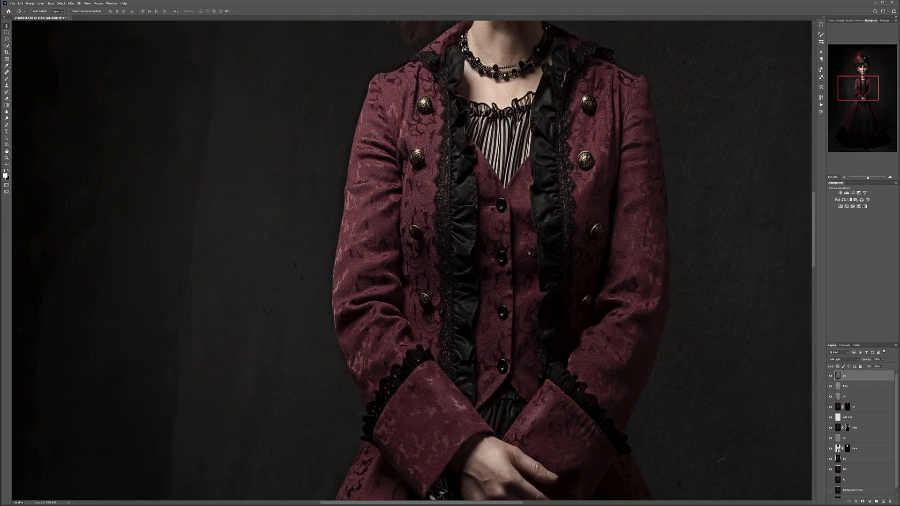
{"action": "scroll", "coordinate": [544, 83], "scroll_direction": "down", "scroll_amount": 3}
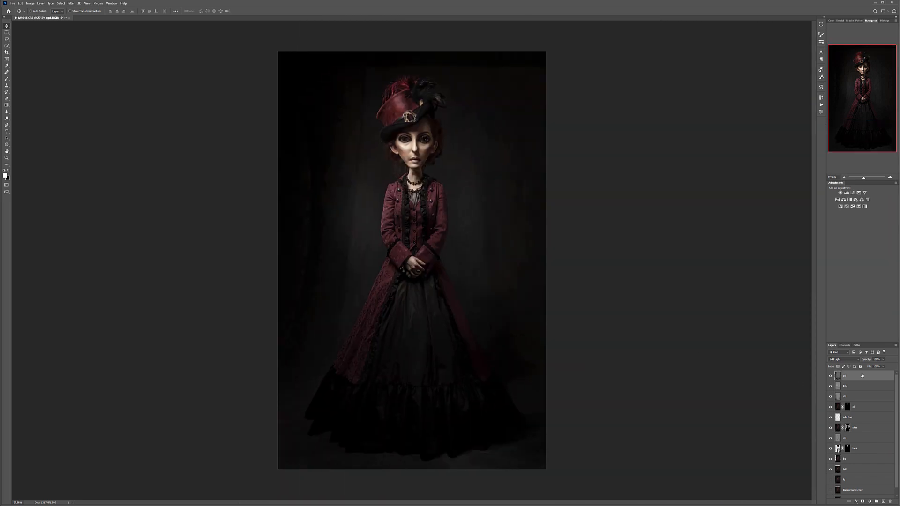
{"action": "left_click", "coordinate": [883, 360]}
{"action": "left_click_drag", "start_coordinate": [861, 367], "coordinate": [868, 368]}
{"action": "left_click", "coordinate": [366, 124]}
- Rename the Background copy layer that holds the original portrait
{"action": "scroll", "coordinate": [414, 117], "scroll_direction": "up", "scroll_amount": 8}
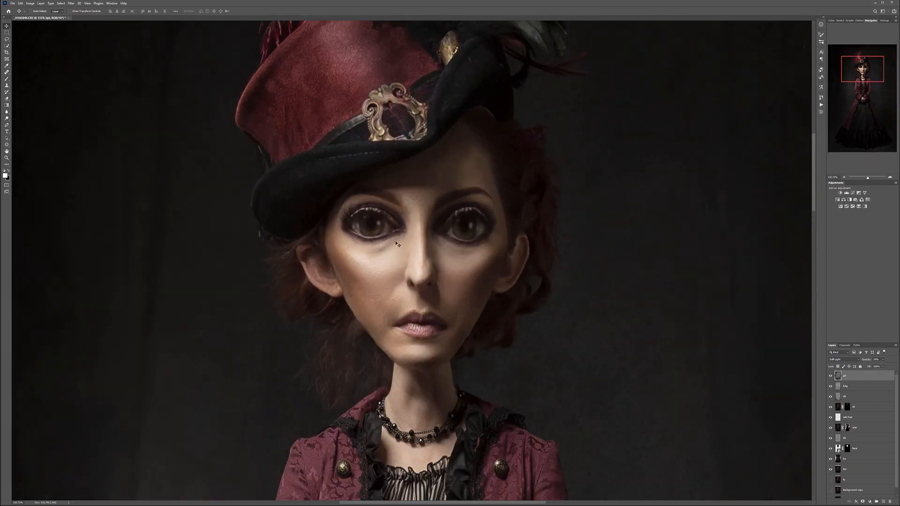
{"action": "scroll", "coordinate": [482, 217], "scroll_direction": "up", "scroll_amount": 4}
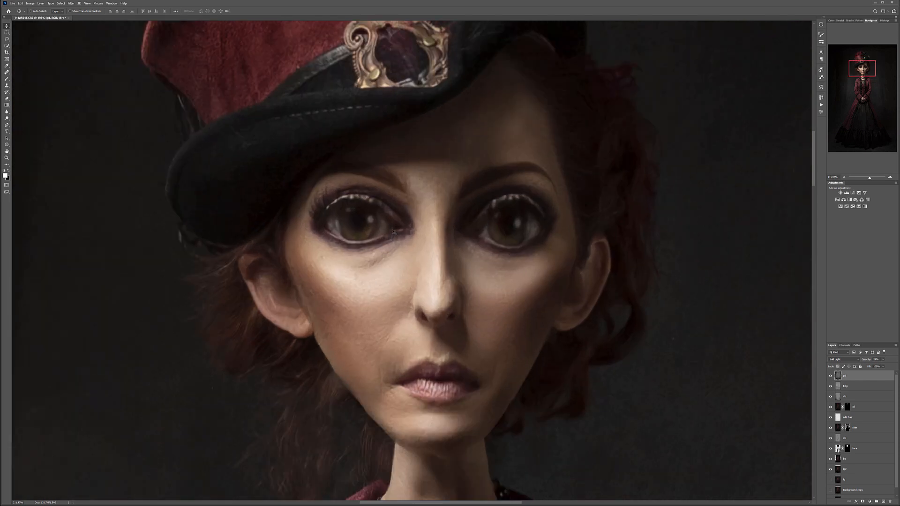
{"action": "scroll", "coordinate": [531, 275], "scroll_direction": "down", "scroll_amount": 8}
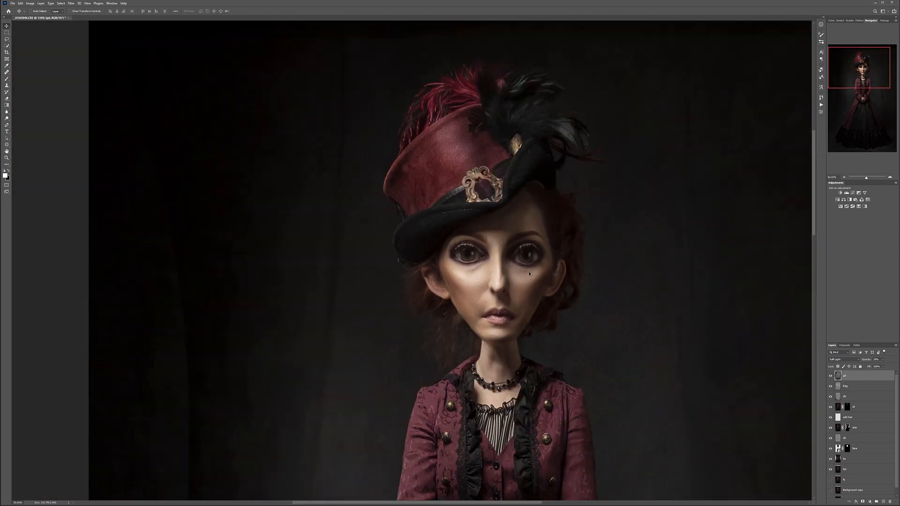
{"action": "scroll", "coordinate": [858, 432], "scroll_direction": "down", "scroll_amount": 1}
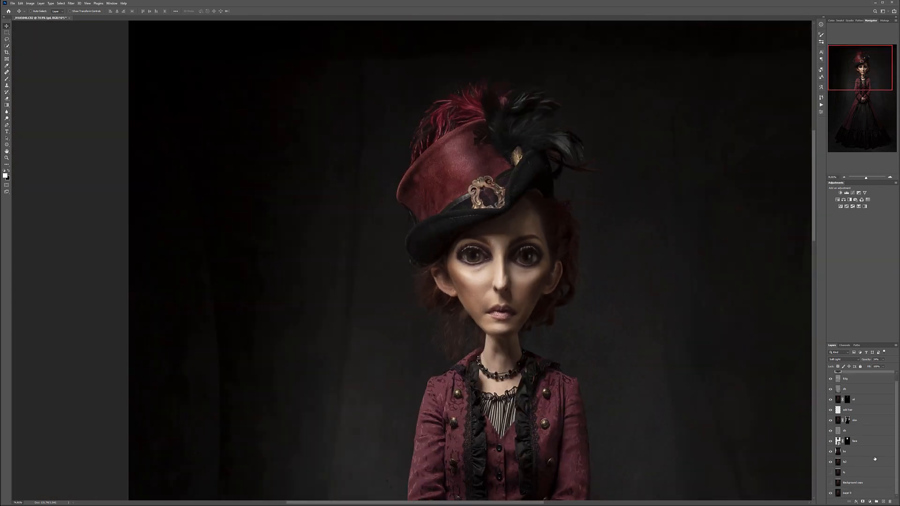
{"action": "left_click", "coordinate": [861, 485]}
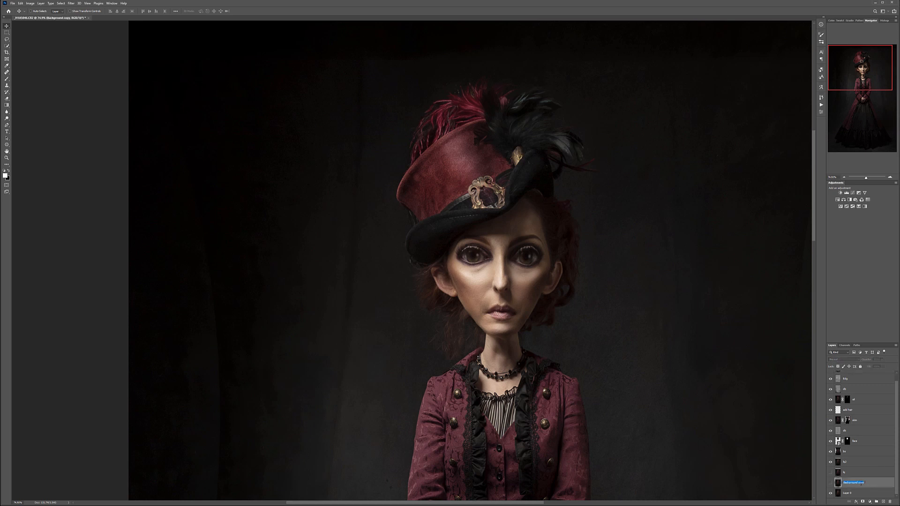
{"action": "key", "text": "BackSpace"}
{"action": "key", "text": "Return"}
{"action": "scroll", "coordinate": [551, 271], "scroll_direction": "up", "scroll_amount": 5}
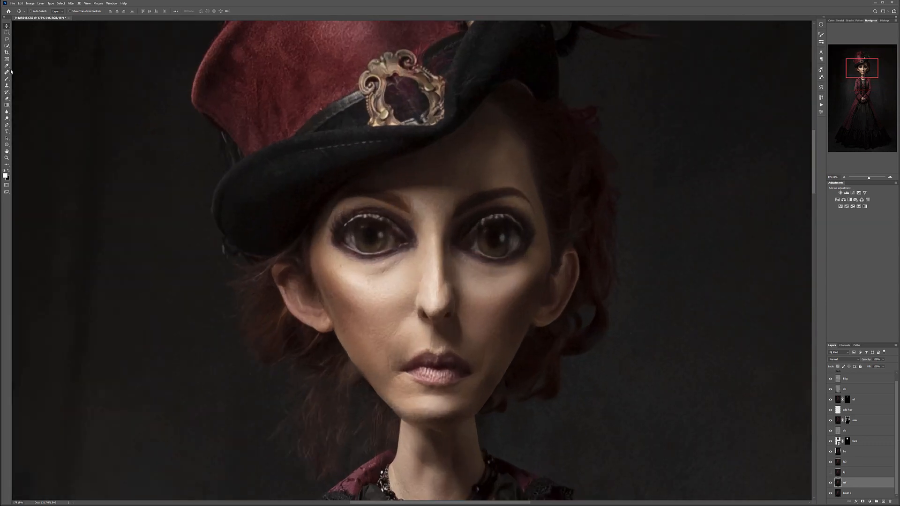
{"action": "left_click", "coordinate": [9, 39]}
{"action": "mouse_move", "coordinate": [391, 196]}
{"action": "left_mouse_down"}
{"action": "mouse_move", "coordinate": [320, 213]}
{"action": "mouse_move", "coordinate": [327, 253]}
{"action": "mouse_move", "coordinate": [394, 273]}
{"action": "mouse_move", "coordinate": [421, 256]}
{"action": "mouse_move", "coordinate": [417, 216]}
{"action": "left_mouse_up"}
{"action": "key", "text": "ctrl+j"}
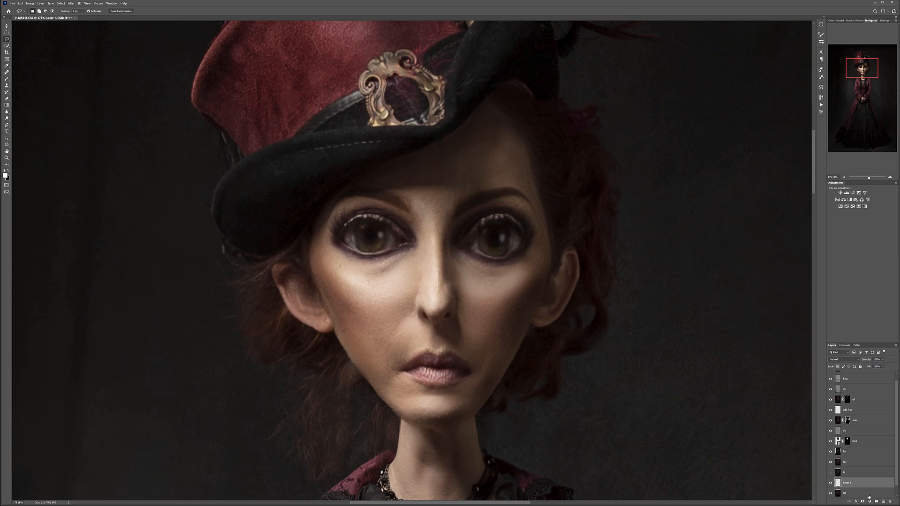
{"action": "left_click", "coordinate": [870, 496]}
{"action": "mouse_move", "coordinate": [464, 206]}
{"action": "left_mouse_down"}
{"action": "mouse_move", "coordinate": [443, 255]}
{"action": "mouse_move", "coordinate": [543, 274]}
{"action": "mouse_move", "coordinate": [518, 195]}
{"action": "mouse_move", "coordinate": [482, 199]}
{"action": "left_mouse_up"}
{"action": "key", "text": "ctrl+j"}
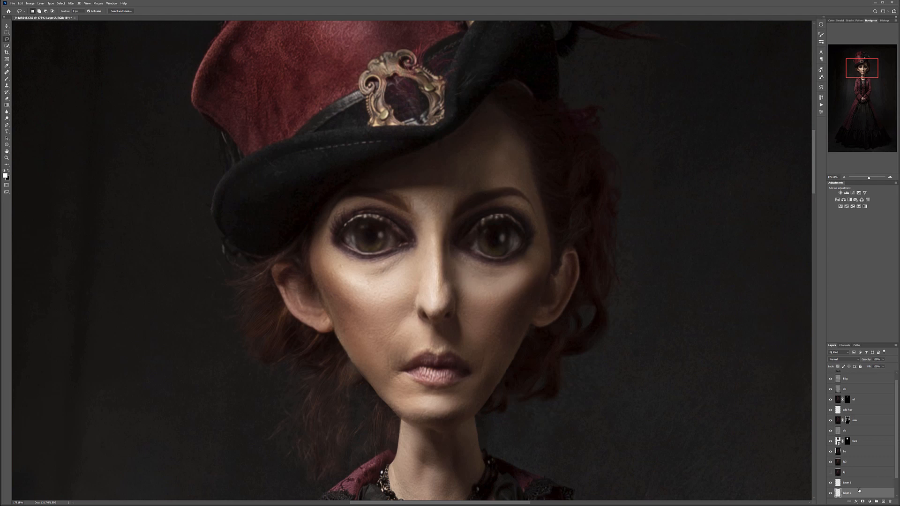
{"action": "left_click", "coordinate": [866, 486]}
{"action": "left_click", "coordinate": [859, 492], "text": "shift"}
{"action": "left_click_drag", "start_coordinate": [860, 483], "coordinate": [851, 375]}
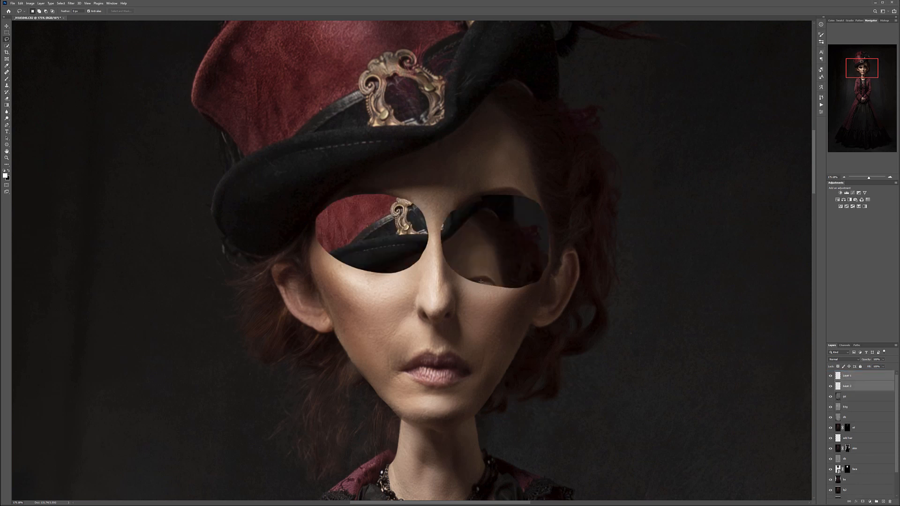
{"action": "key", "text": "Delete"}
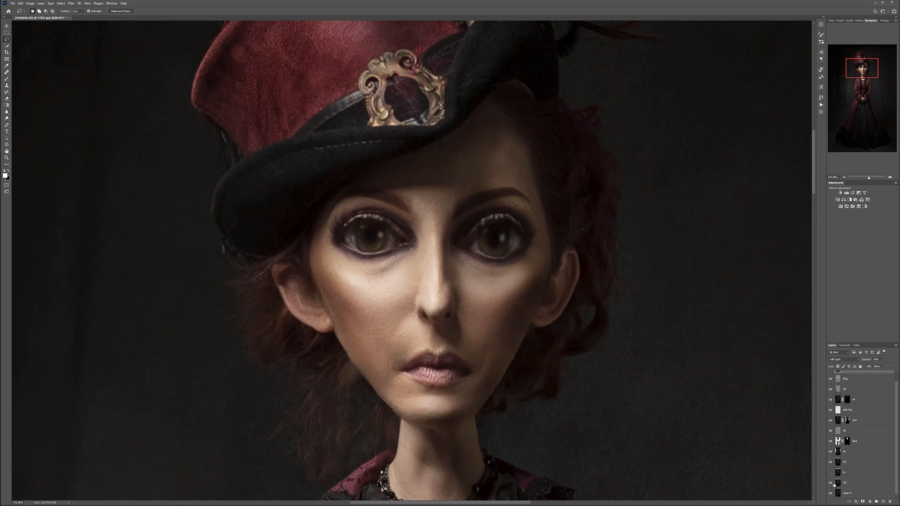
- Show only the renamed original portrait layer and lasso each of the woman's eyes, copying each one to its own new layer
{"action": "left_click", "coordinate": [831, 484], "text": "alt"}
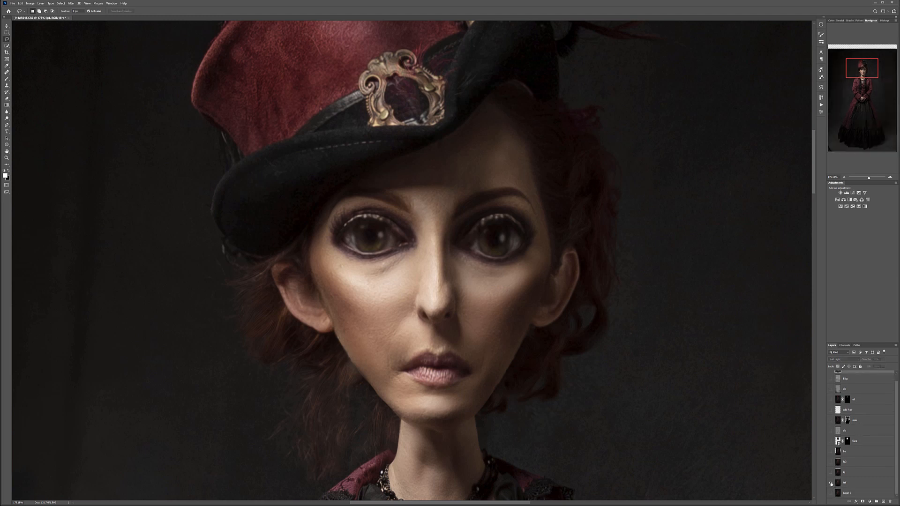
{"action": "left_click", "coordinate": [850, 484]}
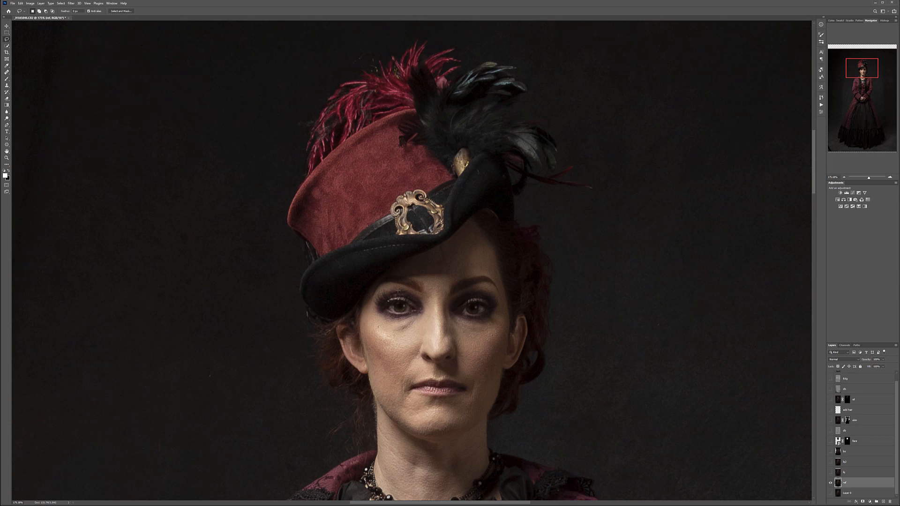
{"action": "mouse_move", "coordinate": [408, 288]}
{"action": "left_mouse_down"}
{"action": "mouse_move", "coordinate": [363, 301]}
{"action": "mouse_move", "coordinate": [407, 326]}
{"action": "mouse_move", "coordinate": [415, 291]}
{"action": "left_mouse_up"}
{"action": "key", "text": "ctrl+j"}
{"action": "left_click", "coordinate": [858, 494]}
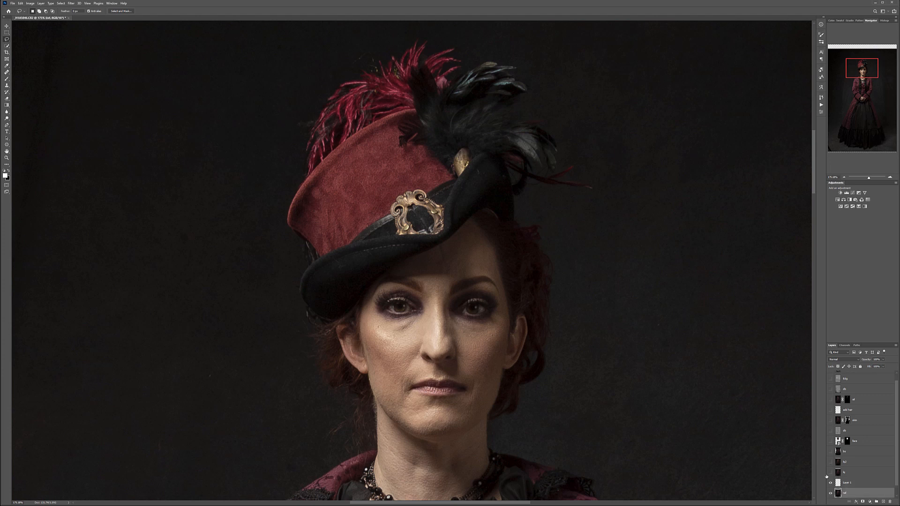
{"action": "mouse_move", "coordinate": [479, 291]}
{"action": "left_mouse_down"}
{"action": "mouse_move", "coordinate": [445, 299]}
{"action": "mouse_move", "coordinate": [459, 323]}
{"action": "mouse_move", "coordinate": [485, 326]}
{"action": "mouse_move", "coordinate": [499, 308]}
{"action": "mouse_move", "coordinate": [477, 290]}
{"action": "left_mouse_up"}
{"action": "key", "text": "ctrl+j"}
- Place the two eye-copy layers above all other layers in the stack and make the hidden character layers visible again
{"action": "scroll", "coordinate": [857, 487], "scroll_direction": "down", "scroll_amount": 2}
{"action": "left_click", "coordinate": [831, 482], "text": "alt"}
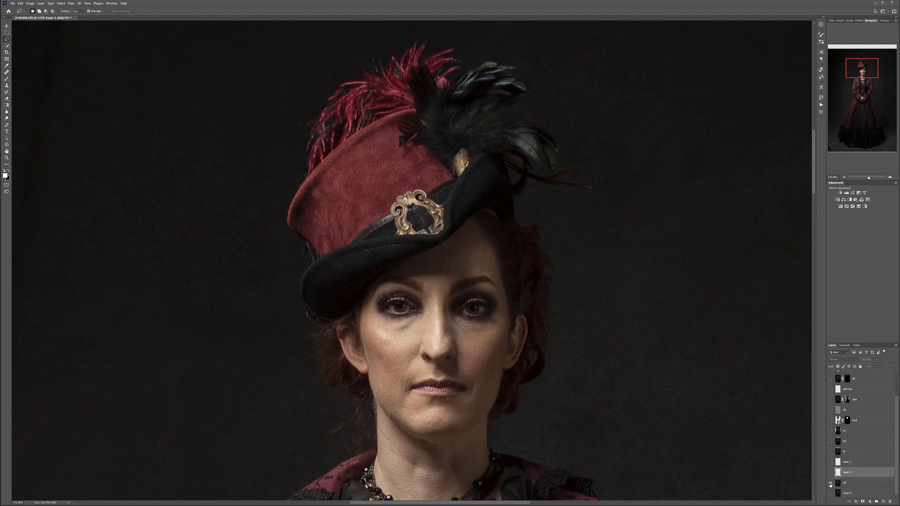
{"action": "left_click", "coordinate": [832, 493], "text": "alt"}
{"action": "left_click", "coordinate": [863, 462]}
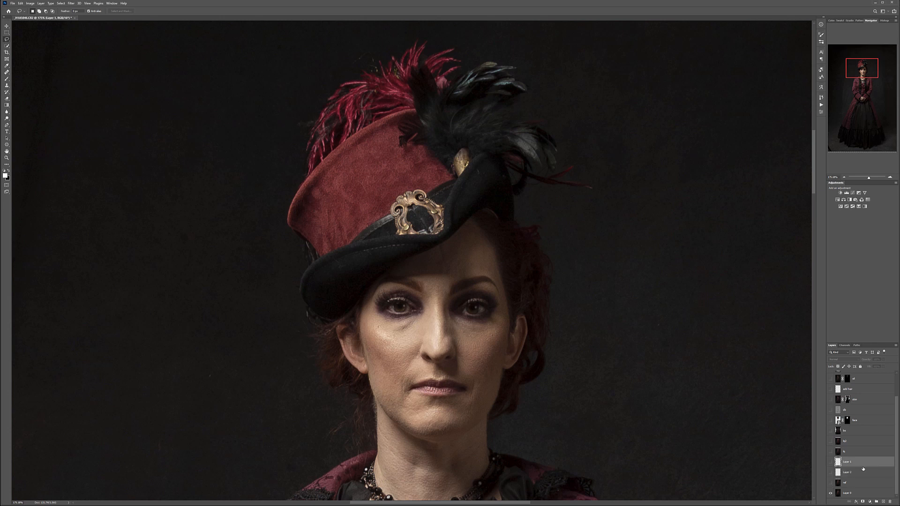
{"action": "left_click", "coordinate": [831, 462]}
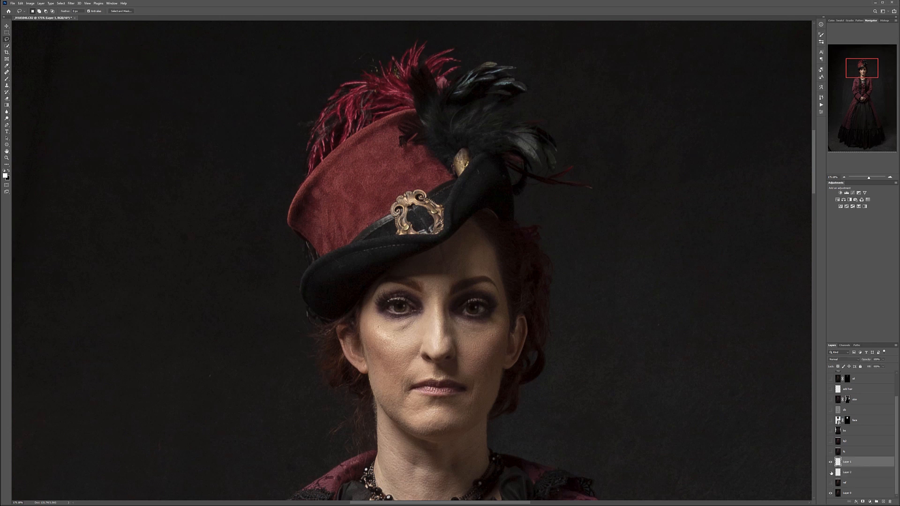
{"action": "left_click", "coordinate": [860, 473], "text": "shift"}
{"action": "left_click_drag", "start_coordinate": [859, 473], "coordinate": [858, 372]}
{"action": "left_click_drag", "start_coordinate": [832, 399], "coordinate": [832, 472]}
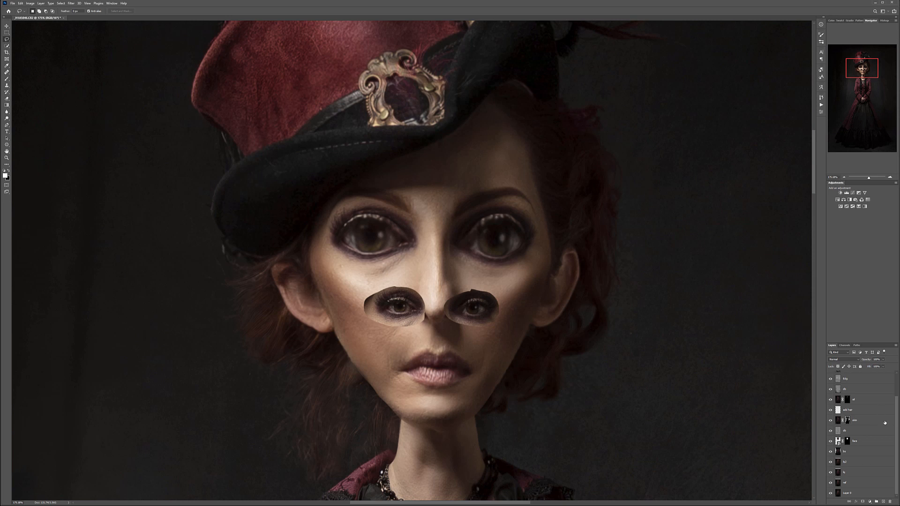
{"action": "scroll", "coordinate": [881, 418], "scroll_direction": "up", "scroll_amount": 3}
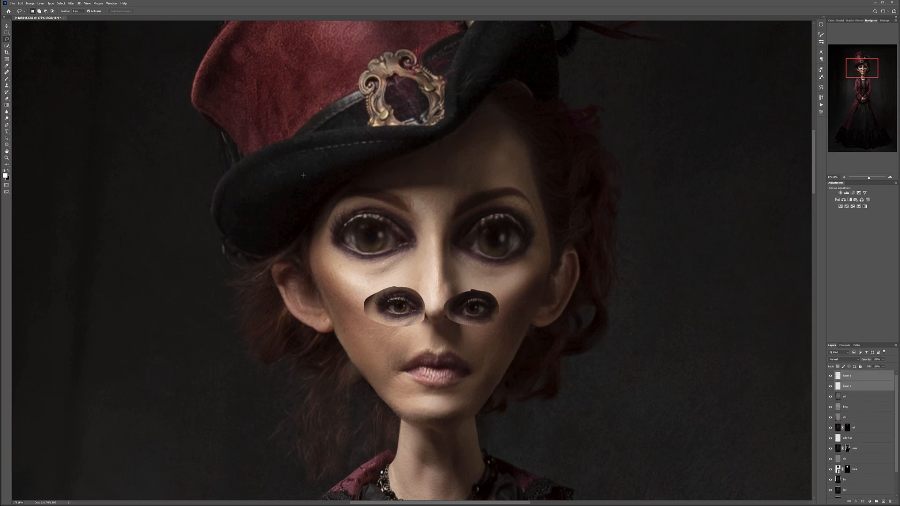
- Move both original eye copies up to the doll's eye level and position each one over its matching enlarged eye
{"action": "key", "text": "v"}
{"action": "left_click_drag", "start_coordinate": [426, 305], "coordinate": [423, 232]}
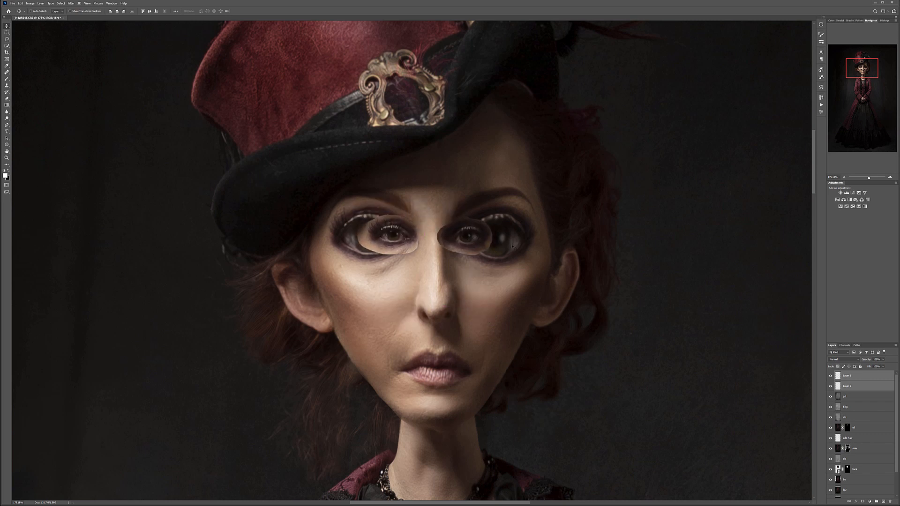
{"action": "scroll", "coordinate": [414, 217], "scroll_direction": "up", "scroll_amount": 5}
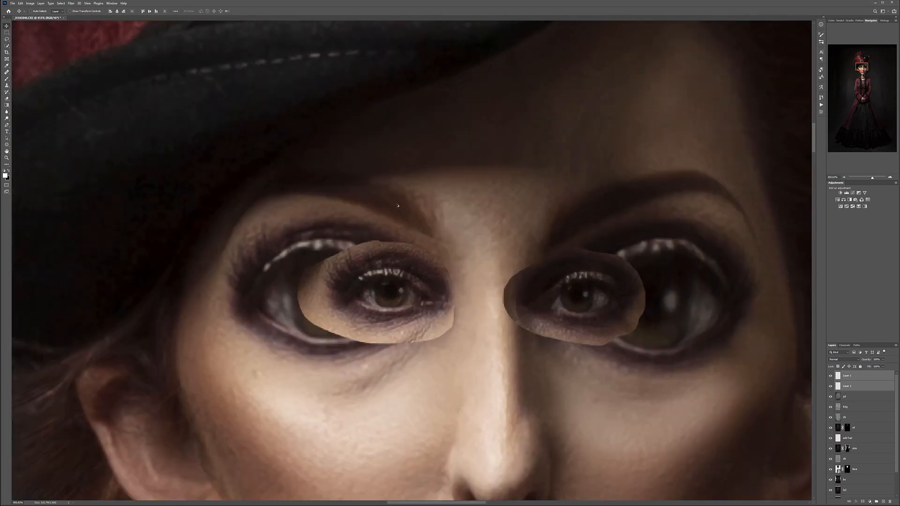
{"action": "left_click", "coordinate": [869, 390]}
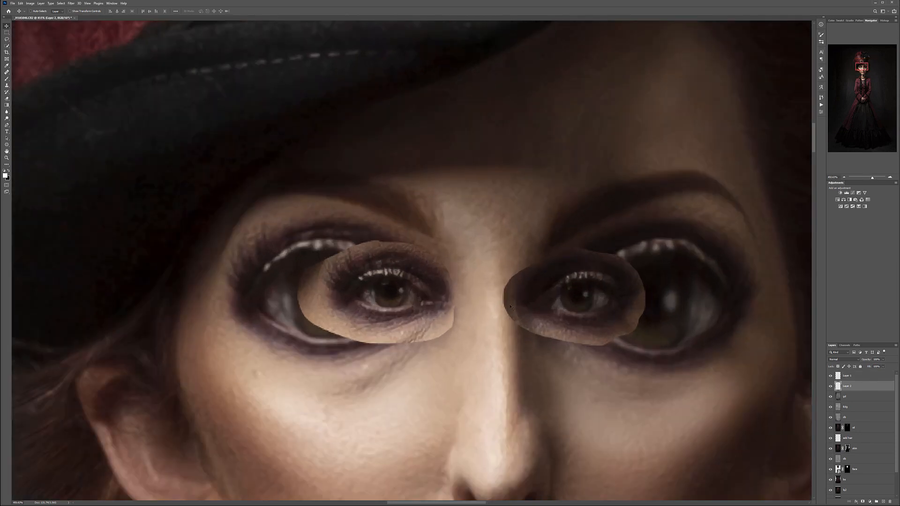
{"action": "left_click_drag", "start_coordinate": [573, 300], "coordinate": [648, 311]}
{"action": "left_click", "coordinate": [859, 377]}
{"action": "left_click_drag", "start_coordinate": [420, 283], "coordinate": [366, 291]}
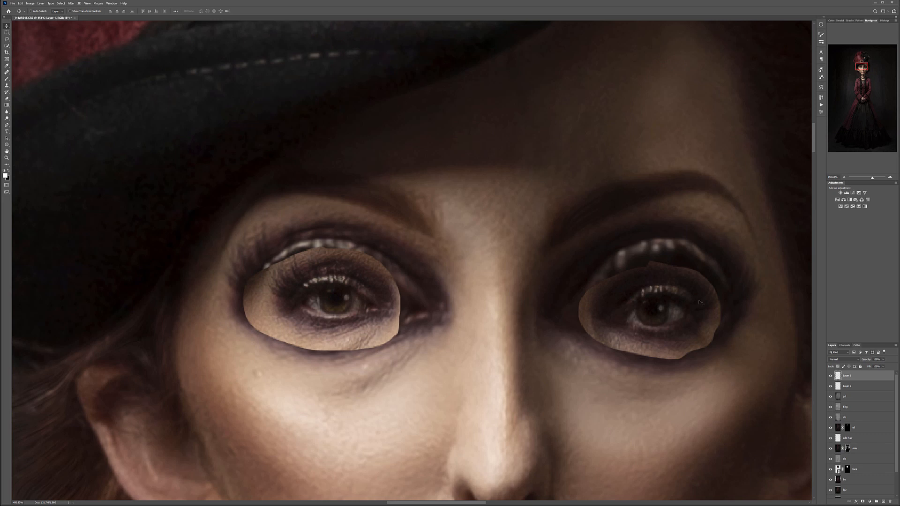
{"action": "scroll", "coordinate": [332, 288], "scroll_direction": "up", "scroll_amount": 6}
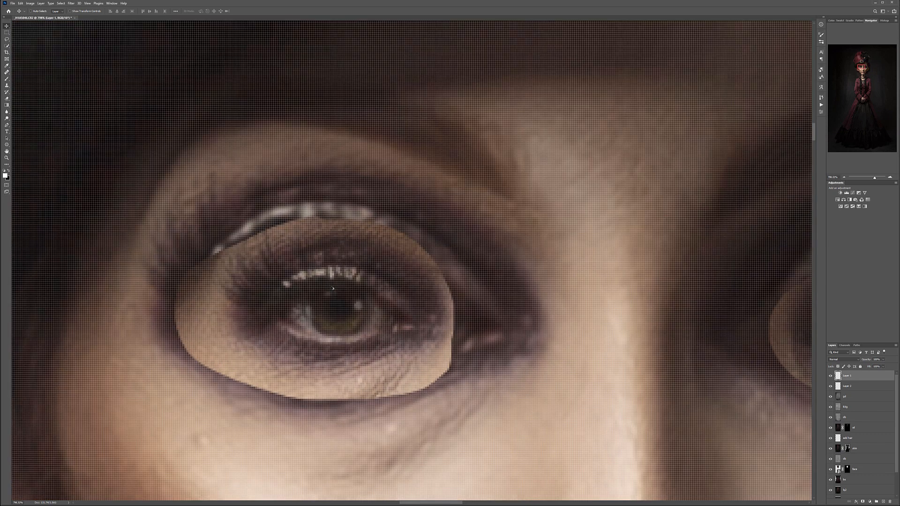
{"action": "scroll", "coordinate": [331, 288], "scroll_direction": "down", "scroll_amount": 6}
{"action": "scroll", "coordinate": [331, 288], "scroll_direction": "up", "scroll_amount": 1}
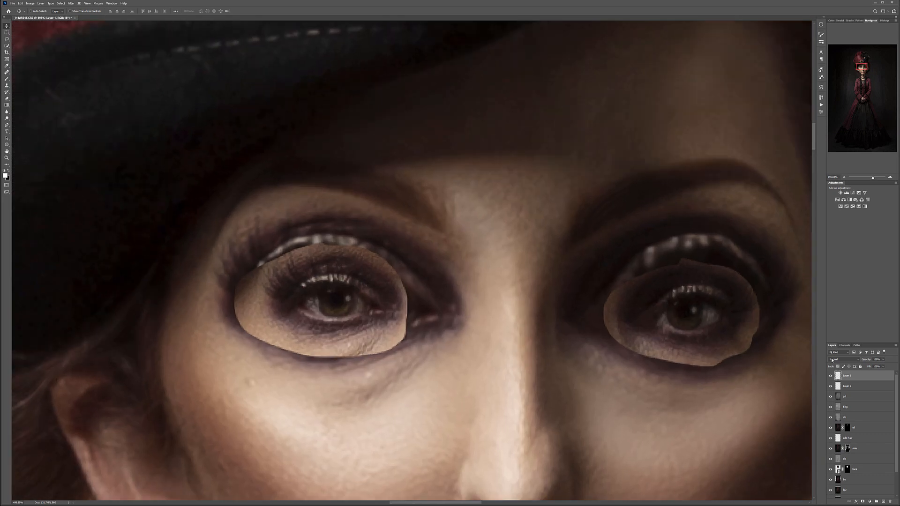
{"action": "left_click", "coordinate": [883, 360]}
{"action": "left_click_drag", "start_coordinate": [874, 366], "coordinate": [865, 366]}
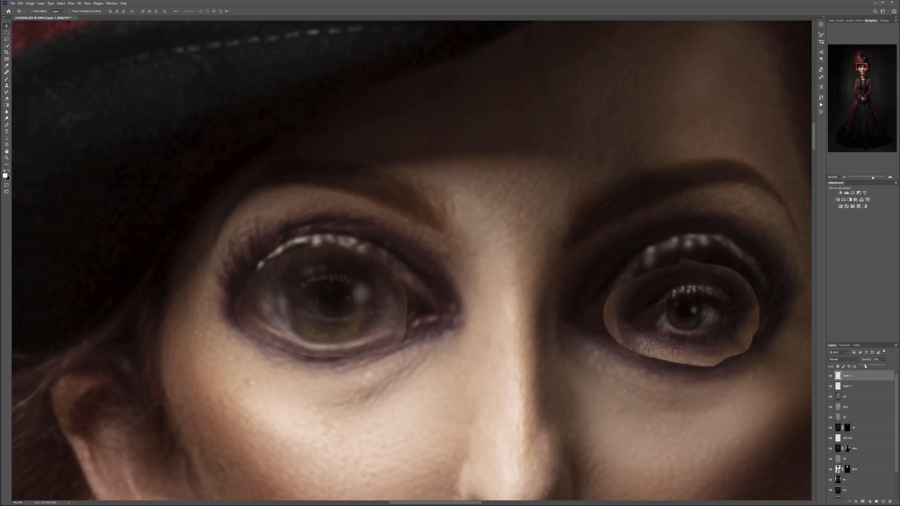
- Set the selected eye copy's blend mode to Difference and enlarge it proportionally over the doll's eye on the hat-brim side
{"action": "left_click", "coordinate": [842, 359]}
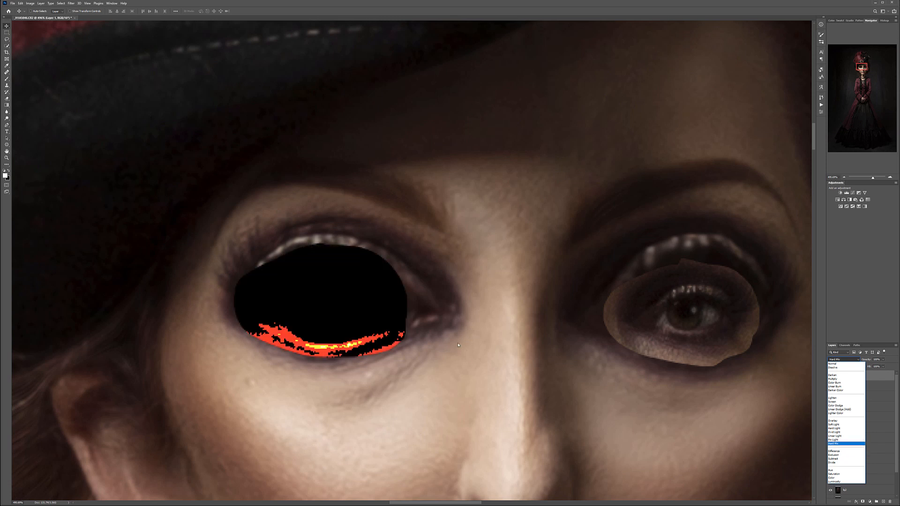
{"action": "left_click", "coordinate": [844, 451]}
{"action": "left_click_drag", "start_coordinate": [396, 281], "coordinate": [395, 279]}
{"action": "key", "text": "ctrl+t"}
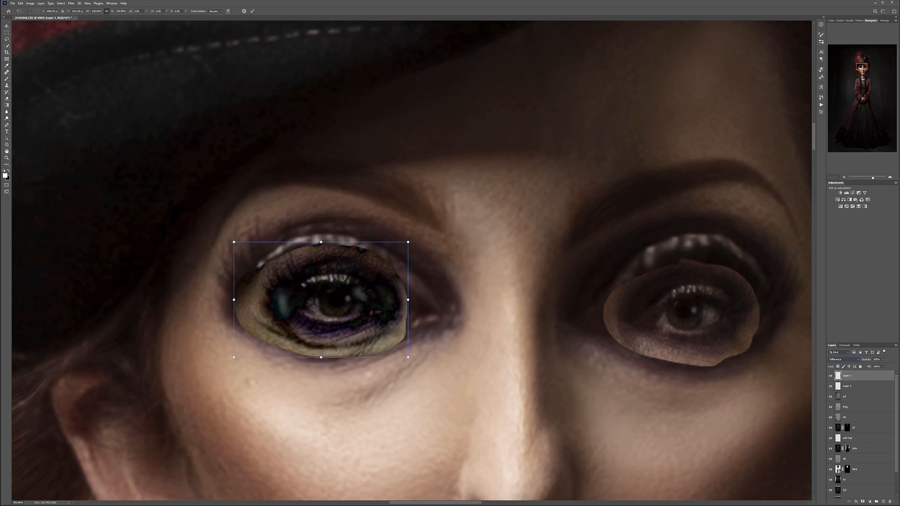
{"action": "left_click_drag", "start_coordinate": [408, 243], "coordinate": [499, 182]}
{"action": "left_click_drag", "start_coordinate": [463, 238], "coordinate": [402, 262]}
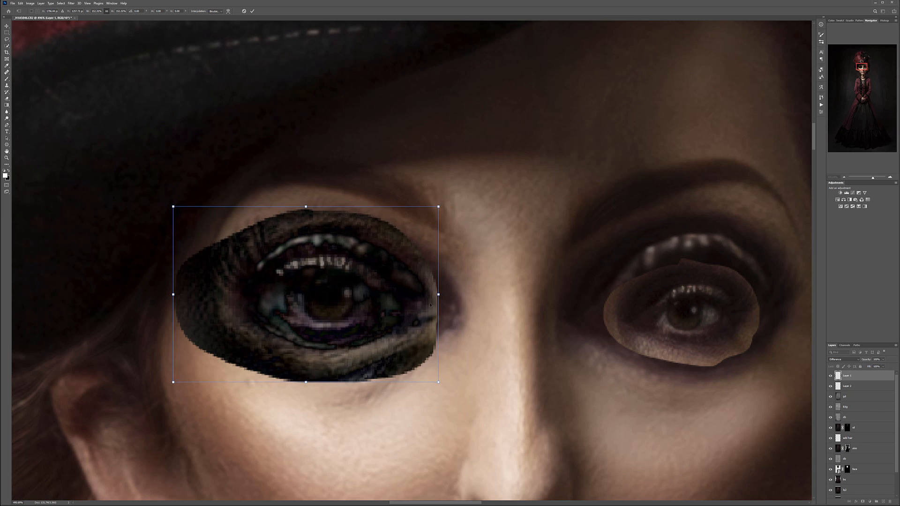
- Keep enlarging and shifting the Difference-blended eye copy until its iris and lids line up with the doll's eye beneath
{"action": "left_click_drag", "start_coordinate": [438, 382], "coordinate": [517, 432]}
{"action": "left_click_drag", "start_coordinate": [446, 354], "coordinate": [402, 342]}
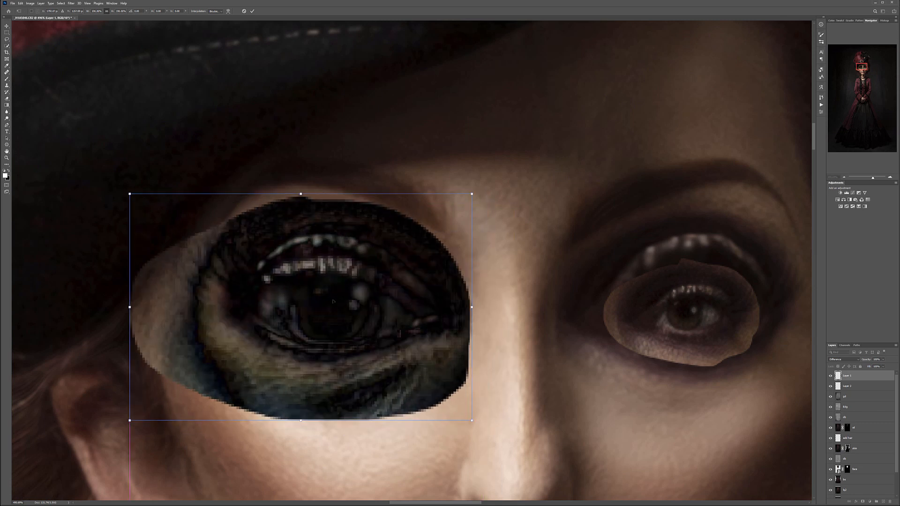
{"action": "left_click_drag", "start_coordinate": [130, 194], "coordinate": [116, 185]}
{"action": "mouse_move", "coordinate": [349, 280]}
{"action": "left_mouse_down"}
{"action": "mouse_move", "coordinate": [362, 285]}
{"action": "mouse_move", "coordinate": [375, 325]}
{"action": "mouse_move", "coordinate": [549, 272]}
{"action": "mouse_move", "coordinate": [378, 270]}
{"action": "mouse_move", "coordinate": [354, 280]}
{"action": "left_mouse_up"}
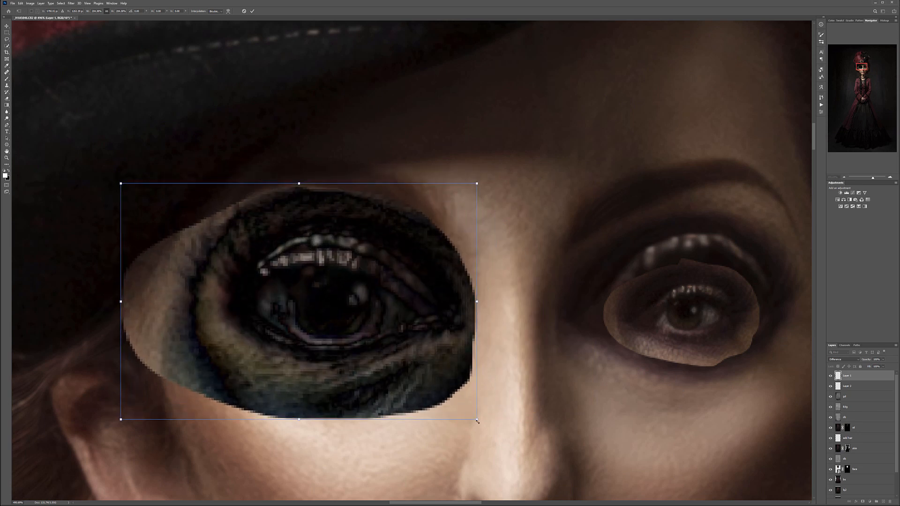
{"action": "left_click_drag", "start_coordinate": [495, 430], "coordinate": [552, 446]}
{"action": "left_click_drag", "start_coordinate": [488, 377], "coordinate": [433, 365]}
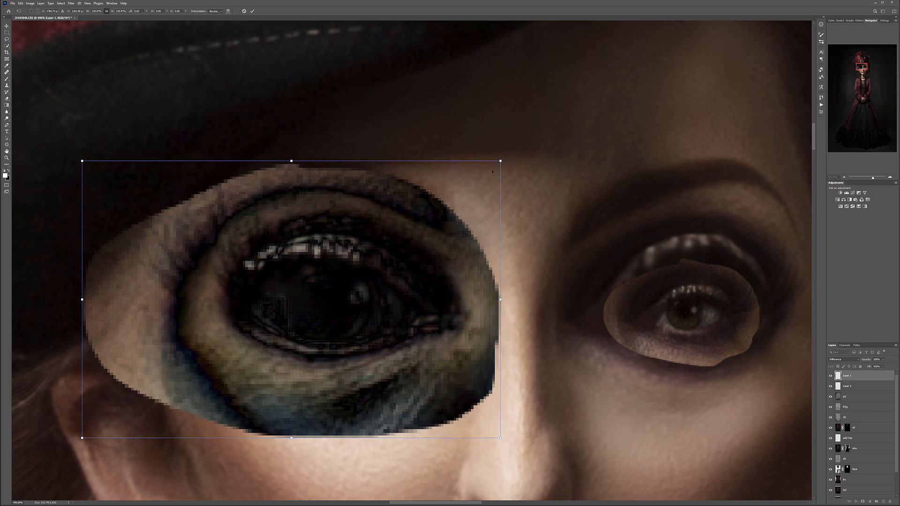
{"action": "mouse_move", "coordinate": [500, 161]}
{"action": "left_mouse_down"}
{"action": "mouse_move", "coordinate": [484, 175]}
{"action": "mouse_move", "coordinate": [525, 162]}
{"action": "mouse_move", "coordinate": [490, 169]}
{"action": "mouse_move", "coordinate": [513, 155]}
{"action": "mouse_move", "coordinate": [540, 157]}
{"action": "mouse_move", "coordinate": [502, 160]}
{"action": "left_mouse_up"}
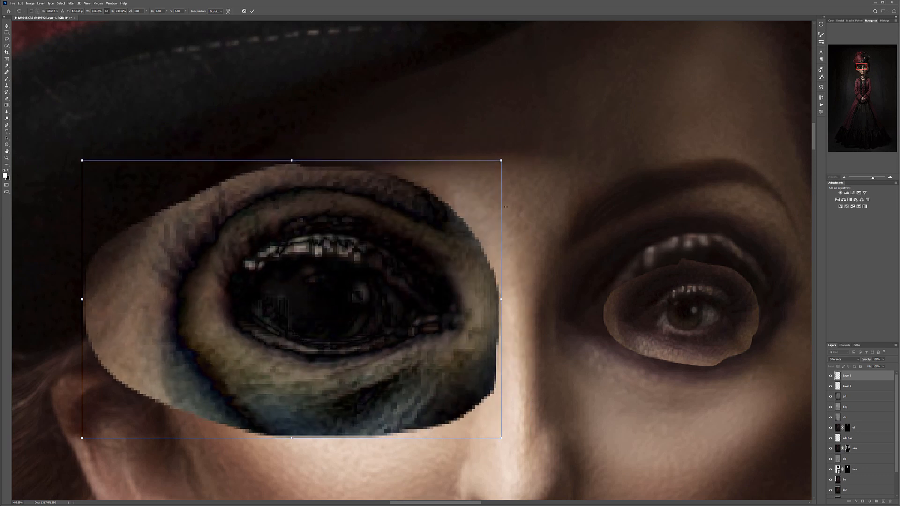
- Return the eye copy to Normal blending, lower its opacity, and nudge it into final alignment over the doll's iris
{"action": "left_click", "coordinate": [859, 359]}
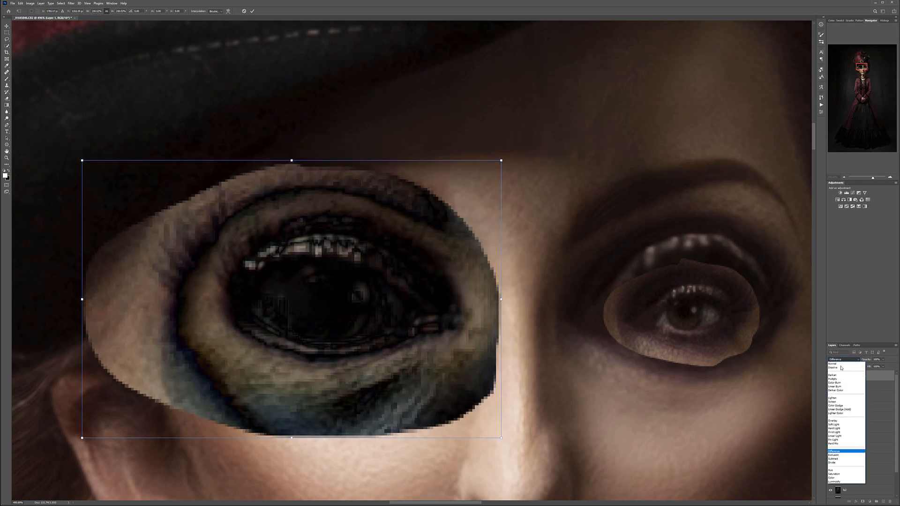
{"action": "left_click", "coordinate": [838, 365]}
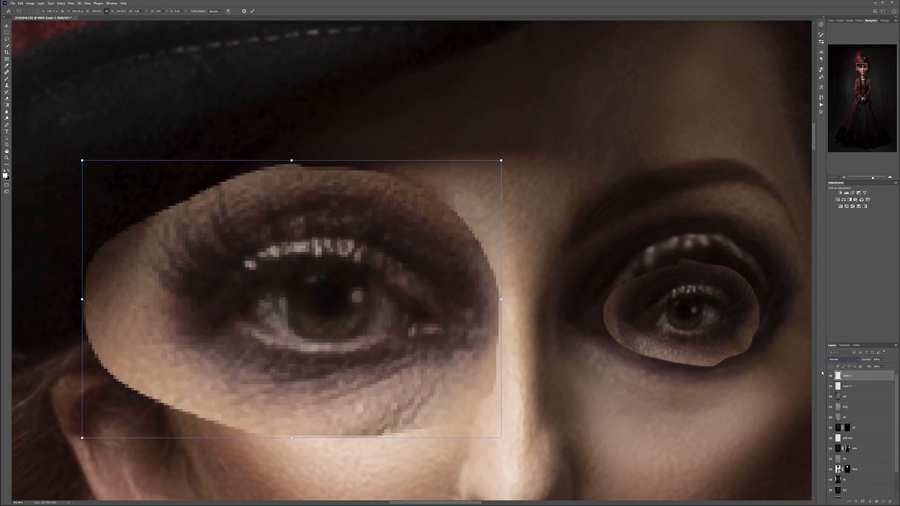
{"action": "left_click", "coordinate": [883, 360]}
{"action": "left_click_drag", "start_coordinate": [882, 366], "coordinate": [873, 366]}
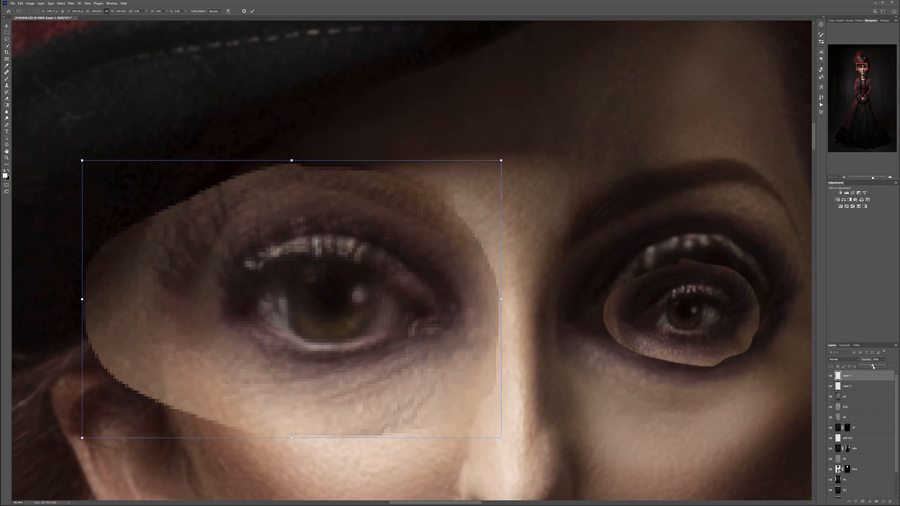
{"action": "mouse_move", "coordinate": [454, 264]}
{"action": "left_mouse_down"}
{"action": "mouse_move", "coordinate": [480, 215]}
{"action": "mouse_move", "coordinate": [567, 261]}
{"action": "mouse_move", "coordinate": [455, 263]}
{"action": "left_mouse_up"}
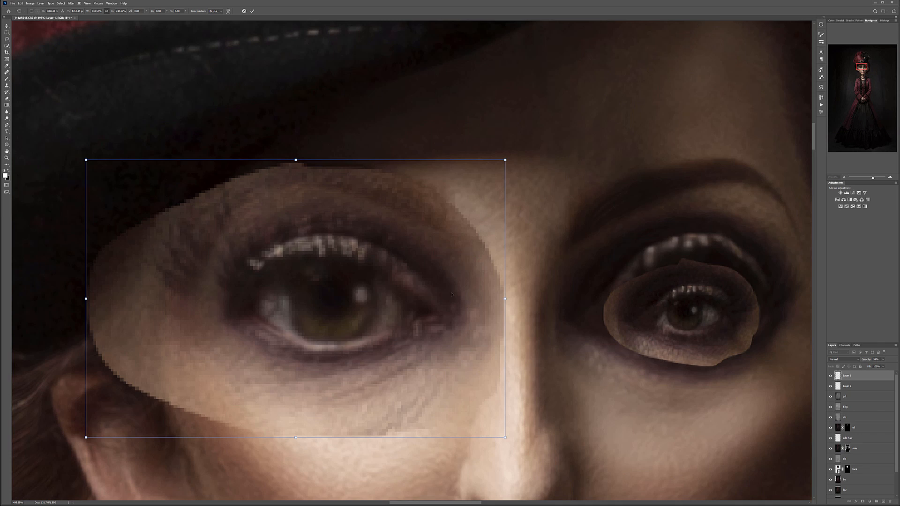
{"action": "key", "text": "Return"}
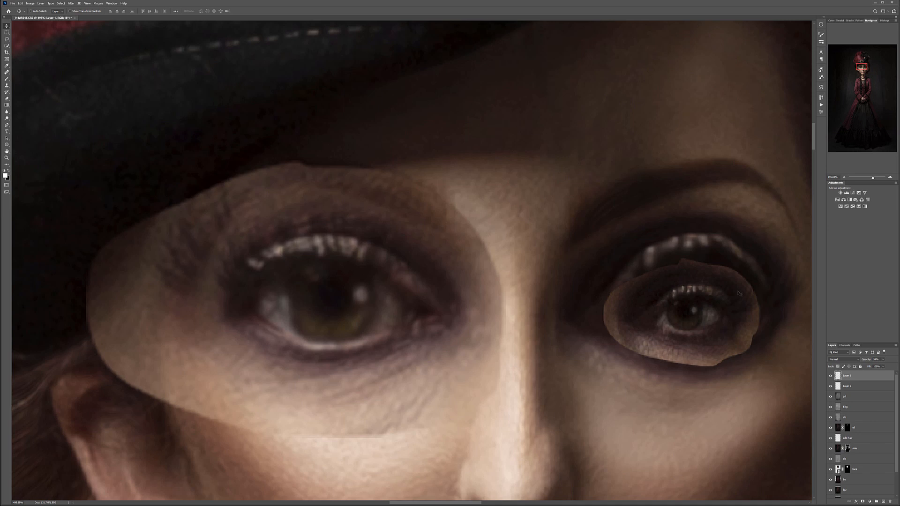
- Select the other eye copy and lower its layer opacity so the doll's eye shows through
{"action": "left_click_drag", "start_coordinate": [765, 386], "coordinate": [640, 322]}
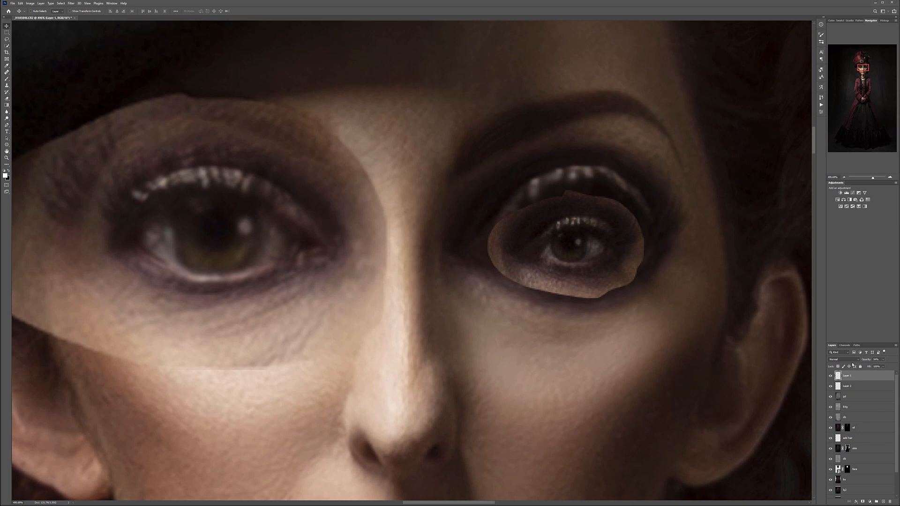
{"action": "left_click", "coordinate": [856, 387]}
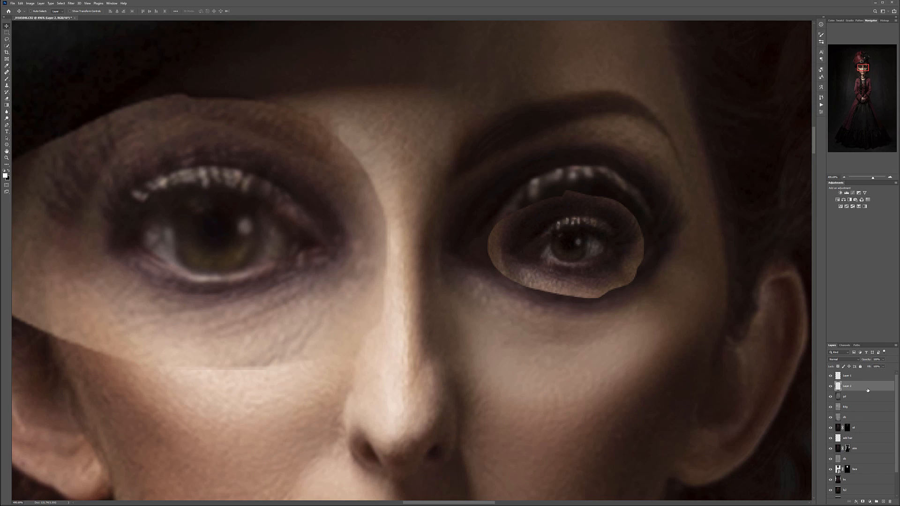
{"action": "left_click", "coordinate": [881, 359]}
{"action": "left_click_drag", "start_coordinate": [885, 366], "coordinate": [875, 366]}
- Scale up the second eye copy and position it so its iris and lids match the doll's shadow-side eye
{"action": "key", "text": "ctrl+t"}
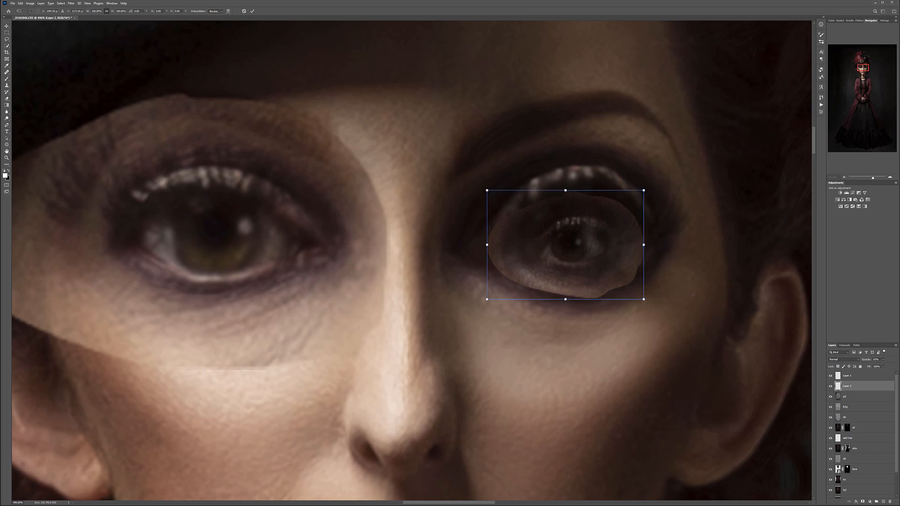
{"action": "left_click_drag", "start_coordinate": [487, 190], "coordinate": [267, 34]}
{"action": "left_click_drag", "start_coordinate": [538, 155], "coordinate": [611, 220]}
{"action": "left_click_drag", "start_coordinate": [374, 115], "coordinate": [346, 92]}
{"action": "mouse_move", "coordinate": [565, 164]}
{"action": "left_mouse_down"}
{"action": "mouse_move", "coordinate": [591, 174]}
{"action": "mouse_move", "coordinate": [580, 170]}
{"action": "left_mouse_up"}
{"action": "mouse_move", "coordinate": [760, 382]}
{"action": "left_mouse_down"}
{"action": "mouse_move", "coordinate": [742, 364]}
{"action": "mouse_move", "coordinate": [763, 374]}
{"action": "mouse_move", "coordinate": [759, 380]}
{"action": "left_mouse_up"}
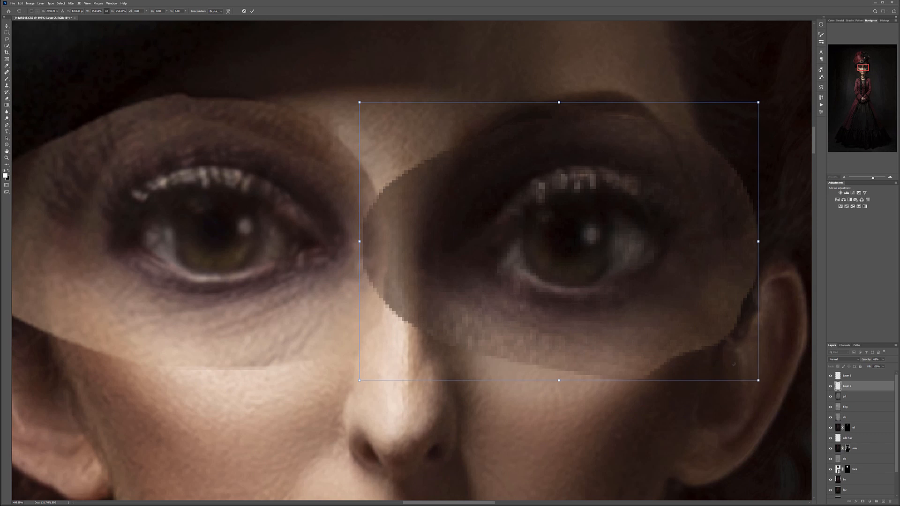
{"action": "key", "text": "Return"}
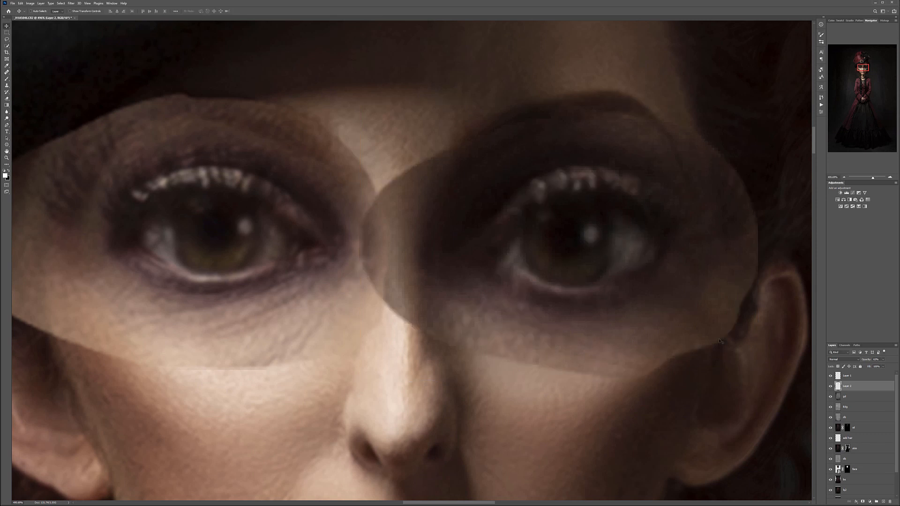
- Rename the top eye-copy layer er and the eye-copy layer below it el
{"action": "double_click", "coordinate": [846, 377]}
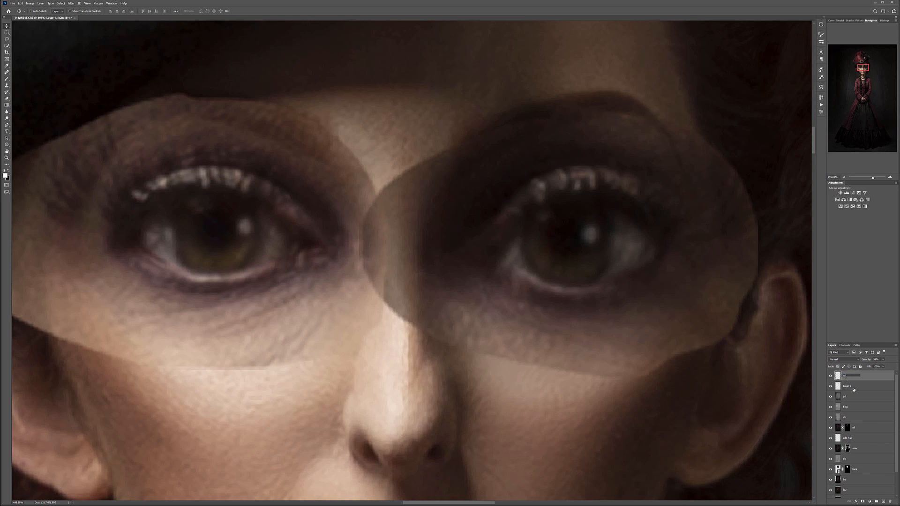
{"action": "left_click", "coordinate": [846, 386]}
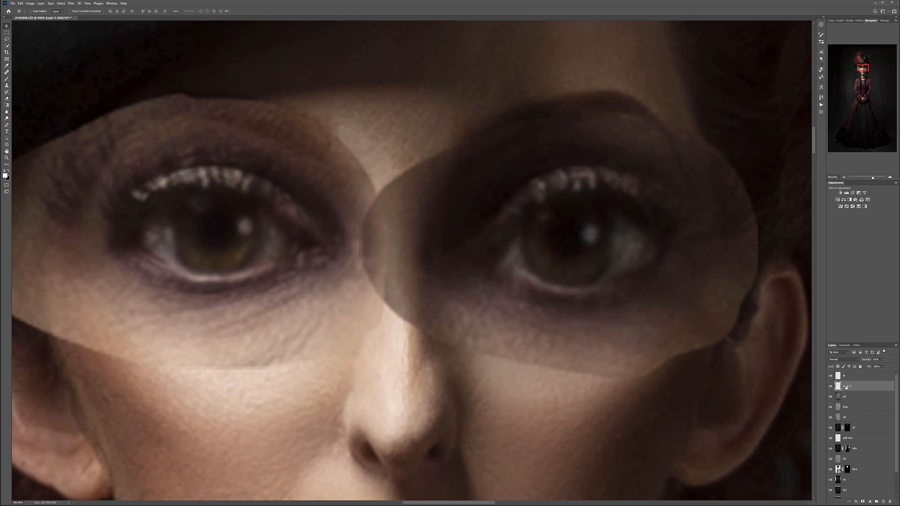
{"action": "double_click", "coordinate": [846, 387]}
{"action": "type", "text": "el"}
{"action": "key", "text": "Return"}
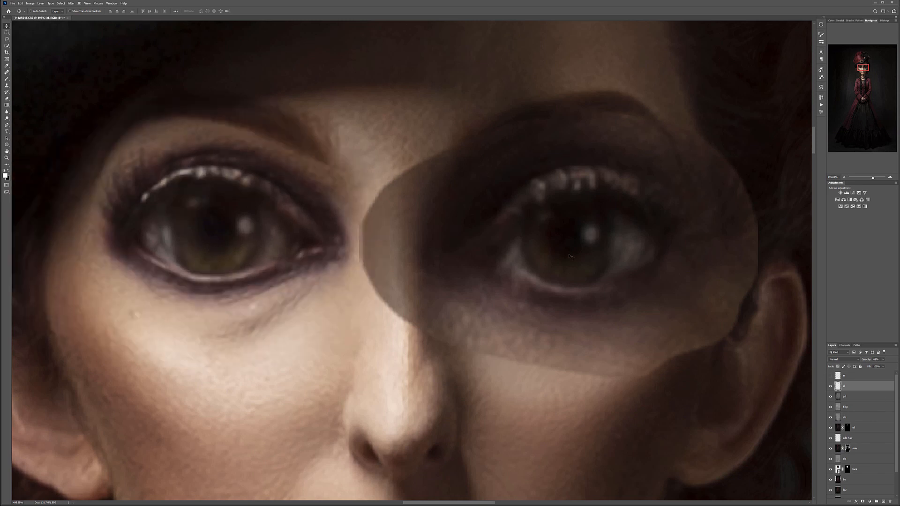
- Hide the er layer, add a black layer mask to el, and choose a smaller soft round brush
{"action": "left_click", "coordinate": [864, 502], "text": "alt"}
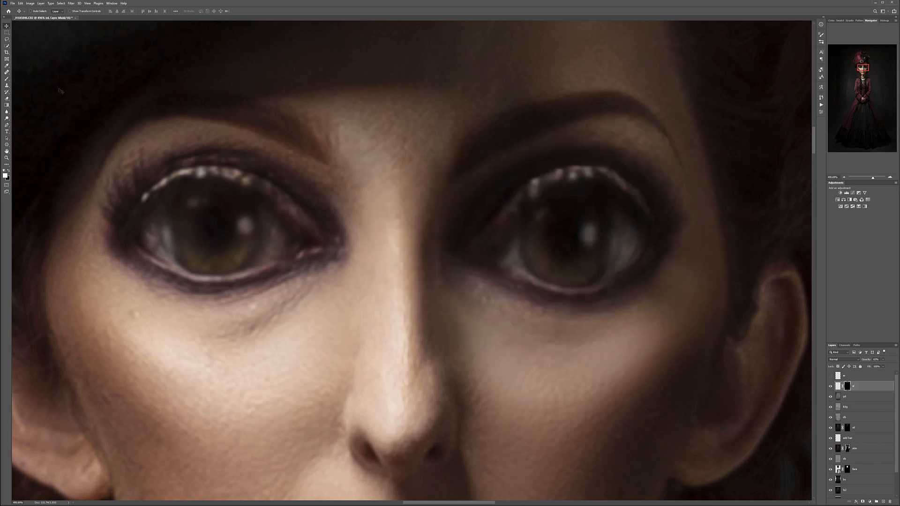
{"action": "left_click", "coordinate": [8, 79]}
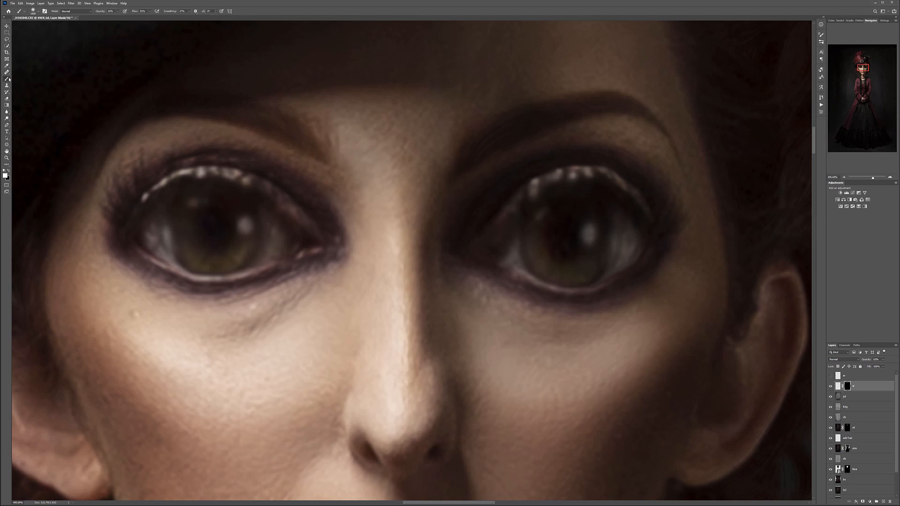
{"action": "right_click", "coordinate": [574, 235]}
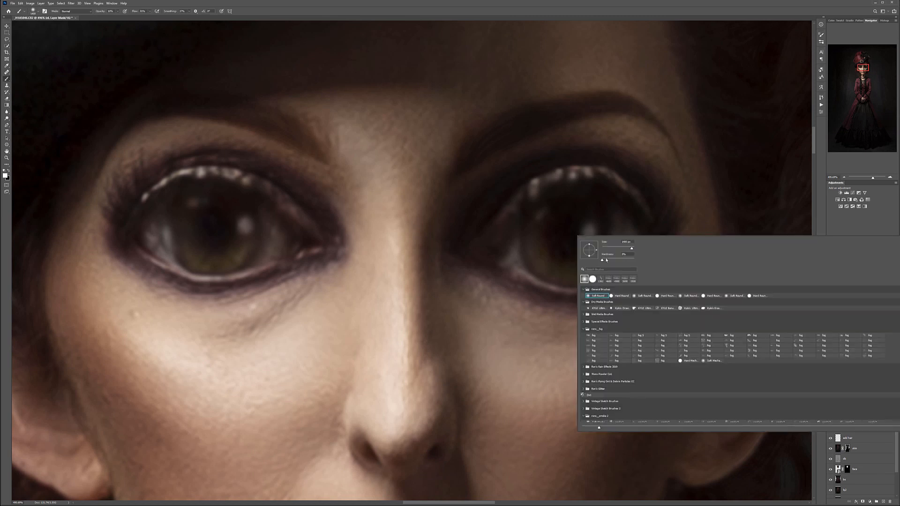
{"action": "left_click", "coordinate": [613, 249]}
{"action": "left_click", "coordinate": [561, 234]}
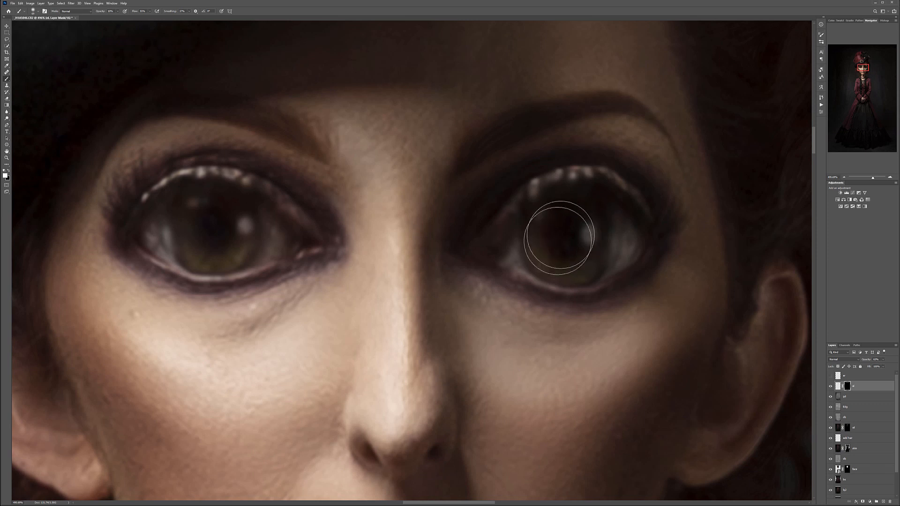
- Paint white on el's mask over the iris and pupil to reveal the original eye detail, checking it against the unretouched eye
{"action": "scroll", "coordinate": [571, 238], "scroll_direction": "up", "scroll_amount": 1}
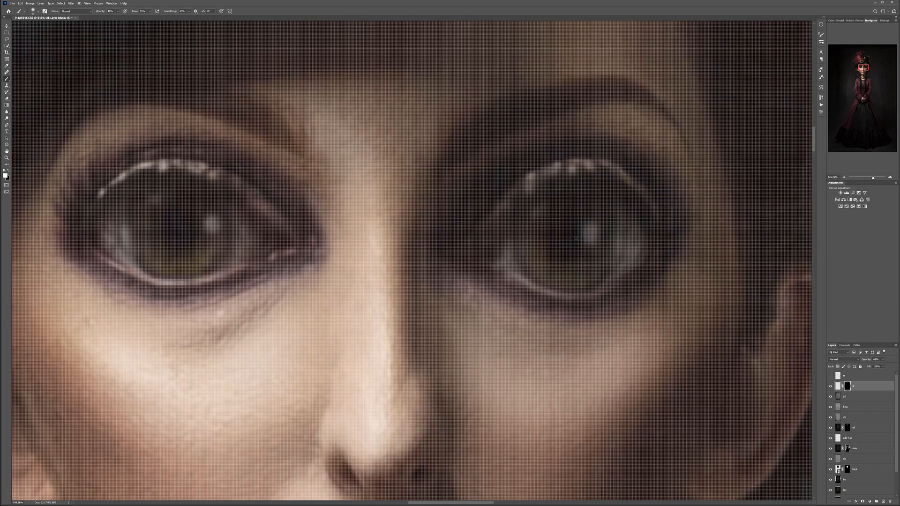
{"action": "scroll", "coordinate": [575, 238], "scroll_direction": "down", "scroll_amount": 1}
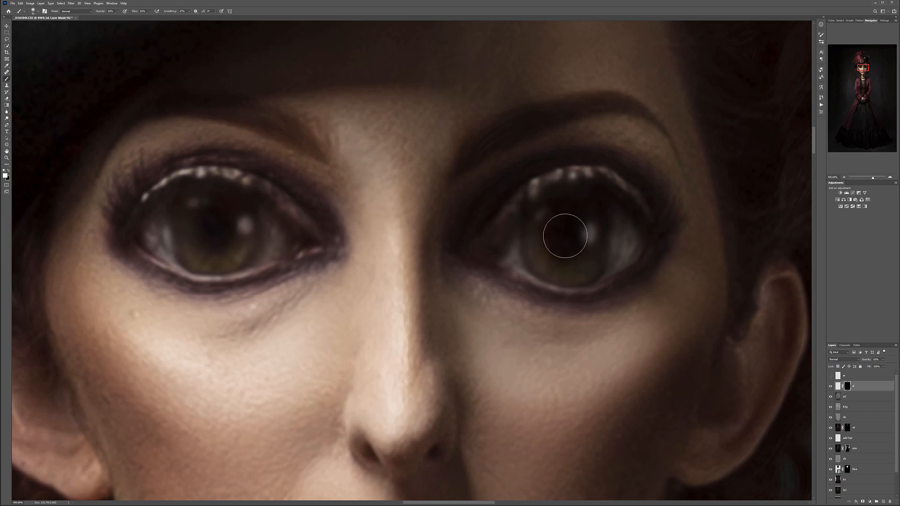
{"action": "mouse_move", "coordinate": [547, 238]}
{"action": "left_mouse_down"}
{"action": "mouse_move", "coordinate": [582, 259]}
{"action": "mouse_move", "coordinate": [564, 230]}
{"action": "mouse_move", "coordinate": [535, 248]}
{"action": "left_mouse_up"}
{"action": "left_click", "coordinate": [830, 386]}
{"action": "mouse_move", "coordinate": [569, 225]}
{"action": "left_mouse_down"}
{"action": "mouse_move", "coordinate": [542, 239]}
{"action": "mouse_move", "coordinate": [570, 247]}
{"action": "mouse_move", "coordinate": [599, 229]}
{"action": "mouse_move", "coordinate": [603, 247]}
{"action": "mouse_move", "coordinate": [555, 217]}
{"action": "mouse_move", "coordinate": [568, 243]}
{"action": "mouse_move", "coordinate": [556, 241]}
{"action": "mouse_move", "coordinate": [590, 262]}
{"action": "mouse_move", "coordinate": [617, 221]}
{"action": "mouse_move", "coordinate": [554, 215]}
{"action": "mouse_move", "coordinate": [553, 247]}
{"action": "mouse_move", "coordinate": [595, 237]}
{"action": "mouse_move", "coordinate": [550, 219]}
{"action": "mouse_move", "coordinate": [531, 253]}
{"action": "mouse_move", "coordinate": [572, 260]}
{"action": "mouse_move", "coordinate": [581, 235]}
{"action": "mouse_move", "coordinate": [572, 257]}
{"action": "left_mouse_up"}
{"action": "key", "text": "3"}
{"action": "left_click", "coordinate": [847, 387], "text": "alt"}
{"action": "left_click", "coordinate": [847, 388], "text": "alt"}
- Make the er layer visible again and give it a black layer mask
{"action": "left_click", "coordinate": [851, 376]}
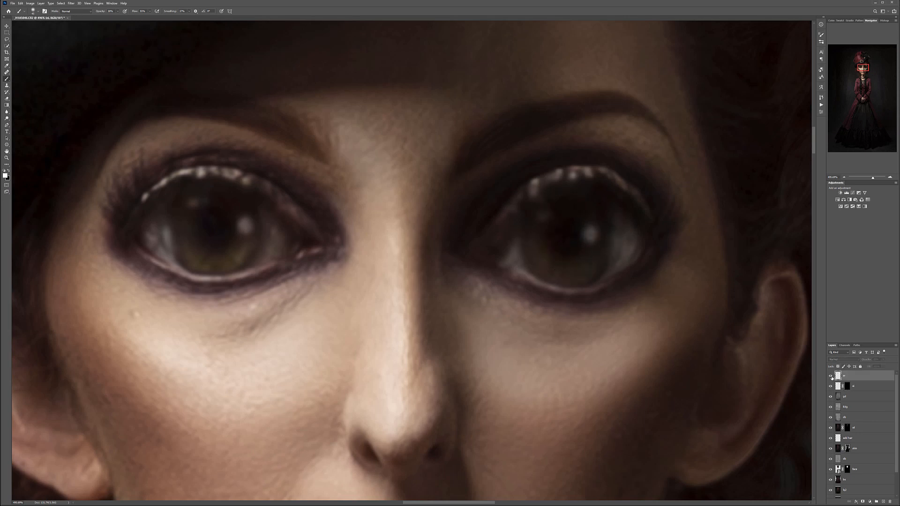
{"action": "left_click", "coordinate": [832, 376]}
{"action": "left_click", "coordinate": [863, 502], "text": "alt"}
- Paint white on er's mask across the iris and pupil, comparing the eye with the layer shown and hidden
{"action": "mouse_move", "coordinate": [206, 225]}
{"action": "left_mouse_down"}
{"action": "mouse_move", "coordinate": [192, 221]}
{"action": "mouse_move", "coordinate": [196, 250]}
{"action": "mouse_move", "coordinate": [221, 211]}
{"action": "mouse_move", "coordinate": [239, 244]}
{"action": "left_mouse_up"}
{"action": "mouse_move", "coordinate": [203, 211]}
{"action": "left_mouse_down"}
{"action": "mouse_move", "coordinate": [177, 223]}
{"action": "mouse_move", "coordinate": [209, 208]}
{"action": "mouse_move", "coordinate": [188, 260]}
{"action": "mouse_move", "coordinate": [234, 232]}
{"action": "mouse_move", "coordinate": [255, 229]}
{"action": "left_mouse_up"}
{"action": "mouse_move", "coordinate": [209, 245]}
{"action": "left_mouse_down"}
{"action": "mouse_move", "coordinate": [209, 214]}
{"action": "mouse_move", "coordinate": [228, 204]}
{"action": "mouse_move", "coordinate": [217, 236]}
{"action": "mouse_move", "coordinate": [260, 235]}
{"action": "mouse_move", "coordinate": [241, 240]}
{"action": "mouse_move", "coordinate": [265, 223]}
{"action": "mouse_move", "coordinate": [190, 219]}
{"action": "mouse_move", "coordinate": [187, 245]}
{"action": "mouse_move", "coordinate": [235, 229]}
{"action": "mouse_move", "coordinate": [220, 231]}
{"action": "mouse_move", "coordinate": [251, 234]}
{"action": "mouse_move", "coordinate": [233, 243]}
{"action": "mouse_move", "coordinate": [191, 210]}
{"action": "mouse_move", "coordinate": [173, 216]}
{"action": "mouse_move", "coordinate": [163, 238]}
{"action": "mouse_move", "coordinate": [229, 220]}
{"action": "mouse_move", "coordinate": [197, 220]}
{"action": "mouse_move", "coordinate": [216, 228]}
{"action": "mouse_move", "coordinate": [217, 253]}
{"action": "left_mouse_up"}
{"action": "left_click", "coordinate": [831, 377]}
{"action": "left_click", "coordinate": [831, 377]}
{"action": "left_click", "coordinate": [831, 376]}
{"action": "left_click", "coordinate": [831, 376]}
{"action": "left_click", "coordinate": [831, 377]}
{"action": "left_click", "coordinate": [830, 377]}
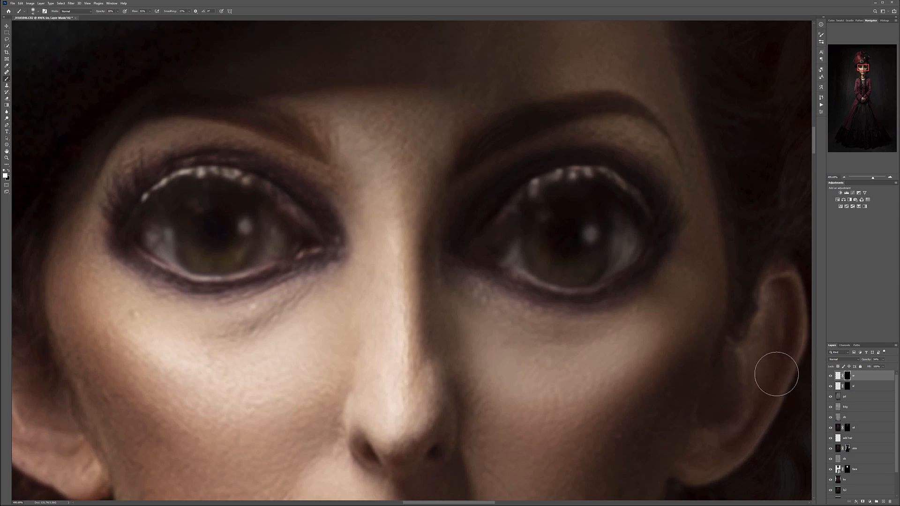
- Enlarge the masked er eye layer slightly and nudge it back so its highlight sits over the doll's iris
{"action": "key", "text": "ctrl+t"}
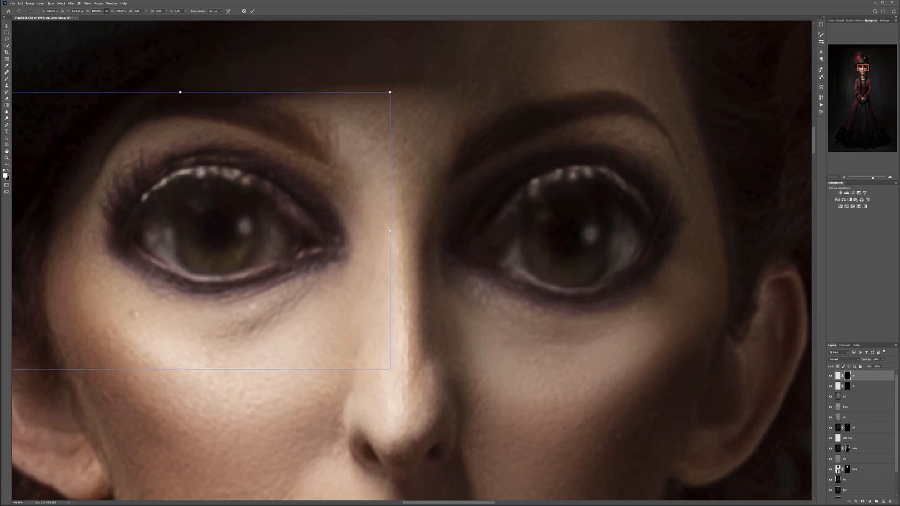
{"action": "left_click_drag", "start_coordinate": [390, 93], "coordinate": [396, 90]}
{"action": "key", "text": "Return"}
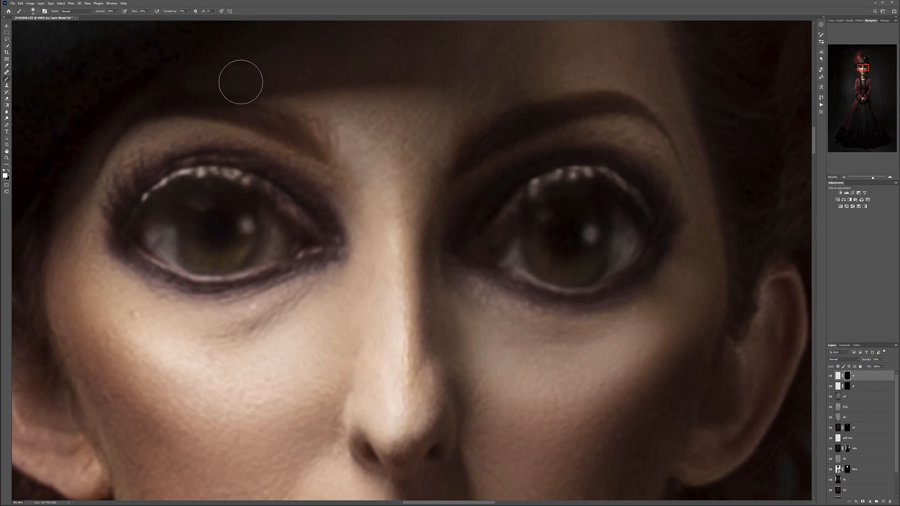
{"action": "left_click", "coordinate": [6, 26]}
{"action": "left_click_drag", "start_coordinate": [209, 229], "coordinate": [207, 229]}
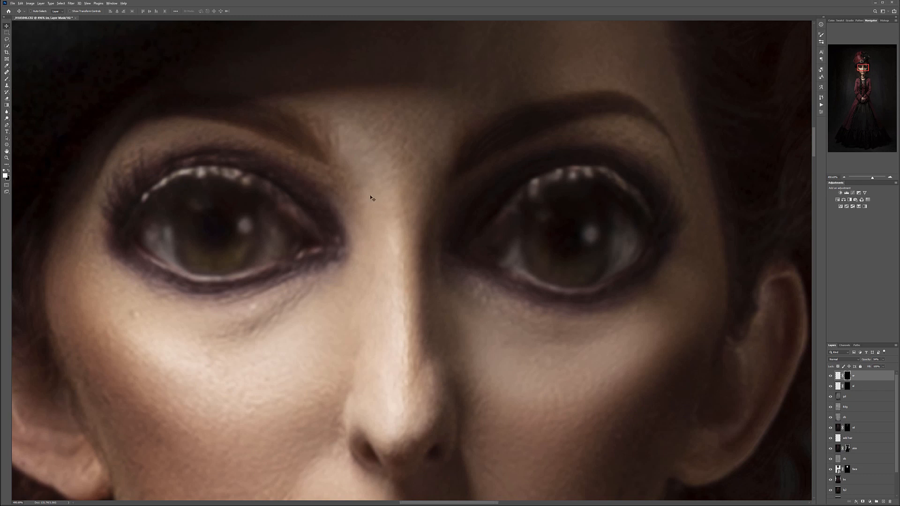
- Group the two masked eye layers, er and el, and rename the new group
{"action": "scroll", "coordinate": [370, 198], "scroll_direction": "down", "scroll_amount": 3}
{"action": "scroll", "coordinate": [433, 187], "scroll_direction": "down", "scroll_amount": 2}
{"action": "scroll", "coordinate": [428, 258], "scroll_direction": "up", "scroll_amount": 4}
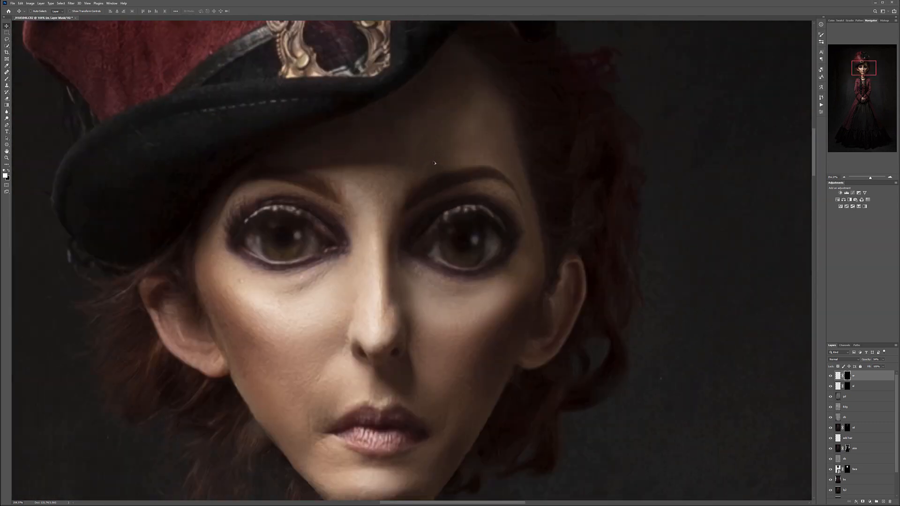
{"action": "scroll", "coordinate": [303, 267], "scroll_direction": "up", "scroll_amount": 2}
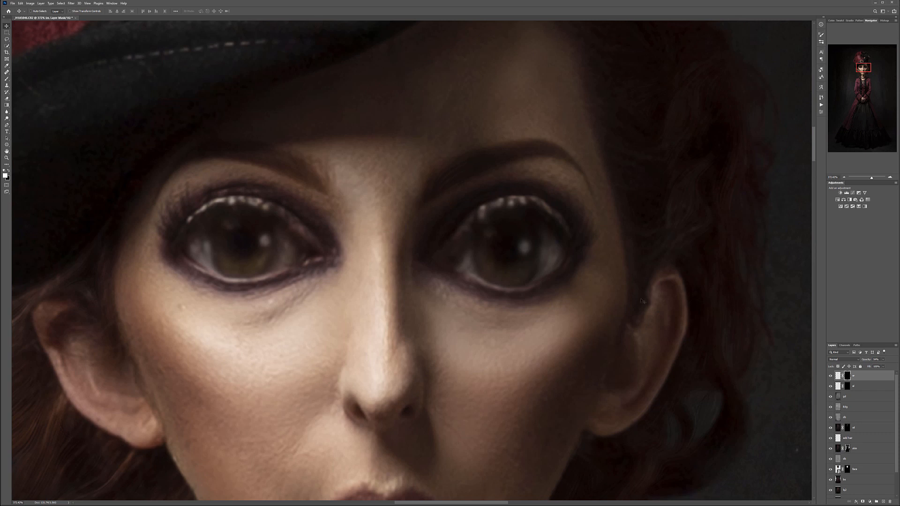
{"action": "left_click", "coordinate": [866, 388], "text": "shift"}
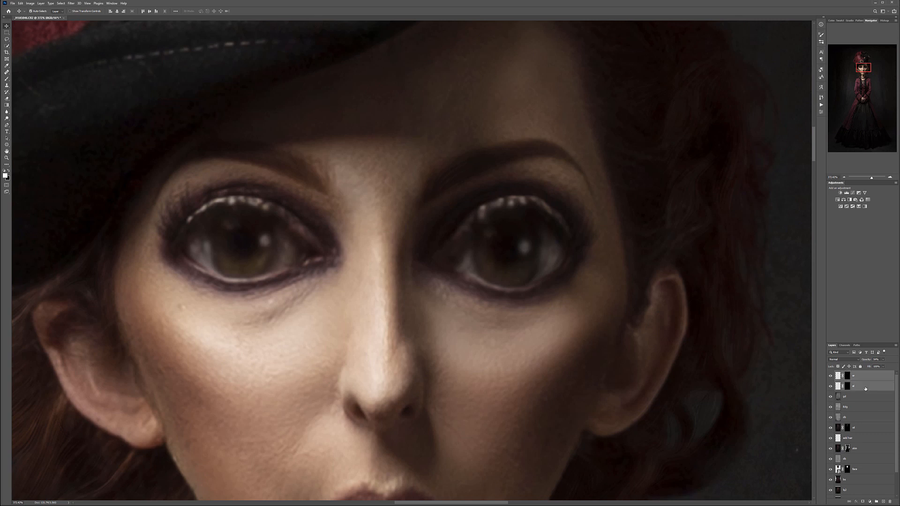
{"action": "key", "text": "ctrl+g"}
{"action": "double_click", "coordinate": [850, 374]}
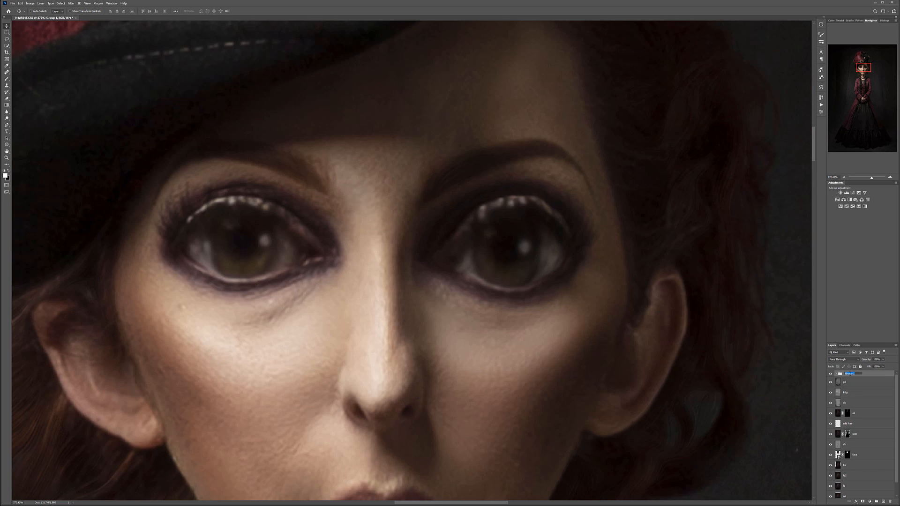
{"action": "type", "text": "eyes"}
{"action": "key", "text": "Return"}
- Add a layer filled with 50% gray above the eye group, set it to Soft Light, and rename it
{"action": "left_click", "coordinate": [882, 501]}
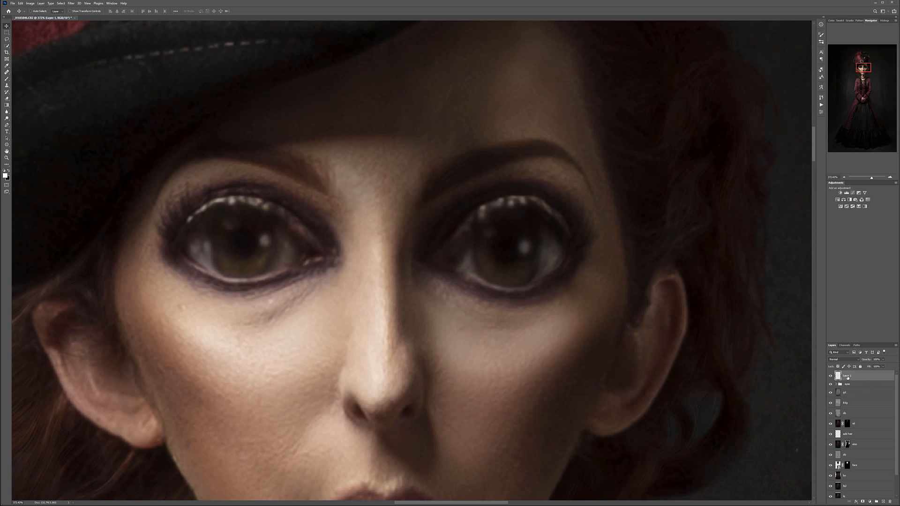
{"action": "key", "text": "shift+F5"}
{"action": "key", "text": "Return"}
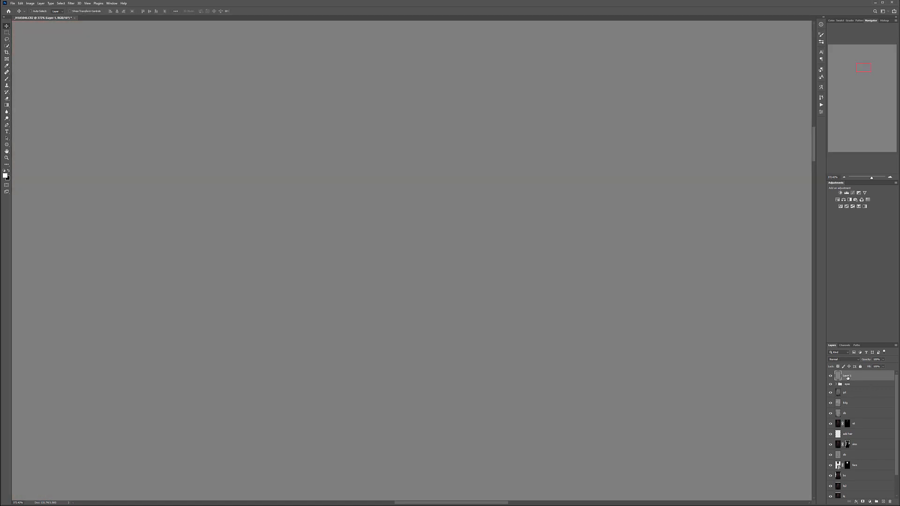
{"action": "left_click", "coordinate": [854, 361]}
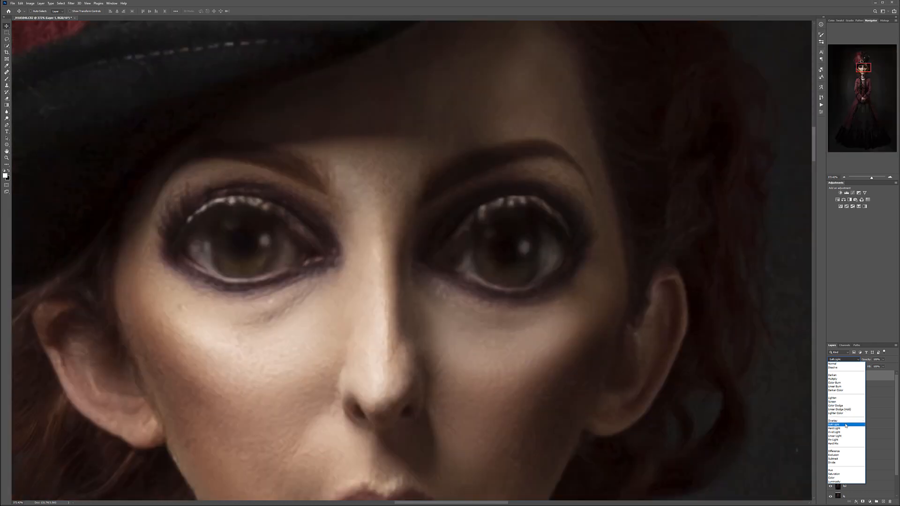
{"action": "left_click", "coordinate": [846, 425]}
{"action": "double_click", "coordinate": [847, 375]}
{"action": "type", "text": "eye"}
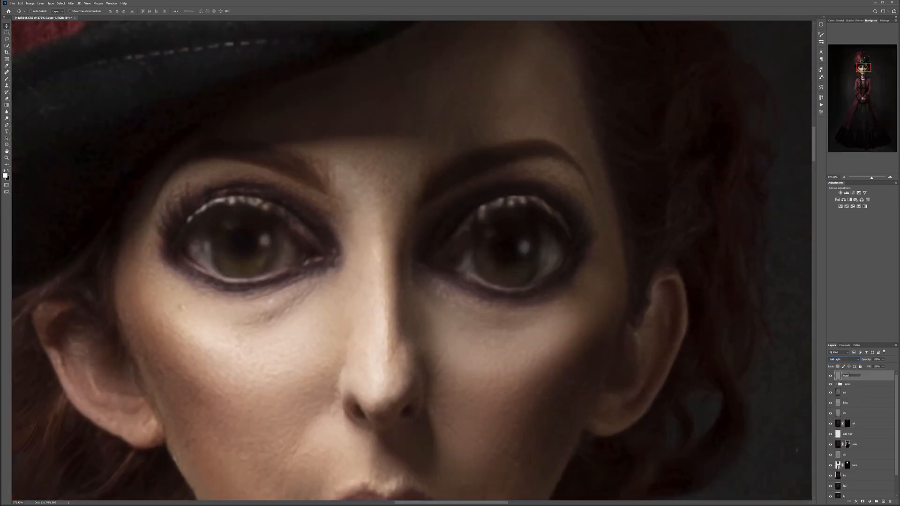
{"action": "key", "text": "Return"}
- Brighten the lower part of both irises with a small, low-opacity white brush on the gray Soft Light layer
{"action": "left_click", "coordinate": [6, 79]}
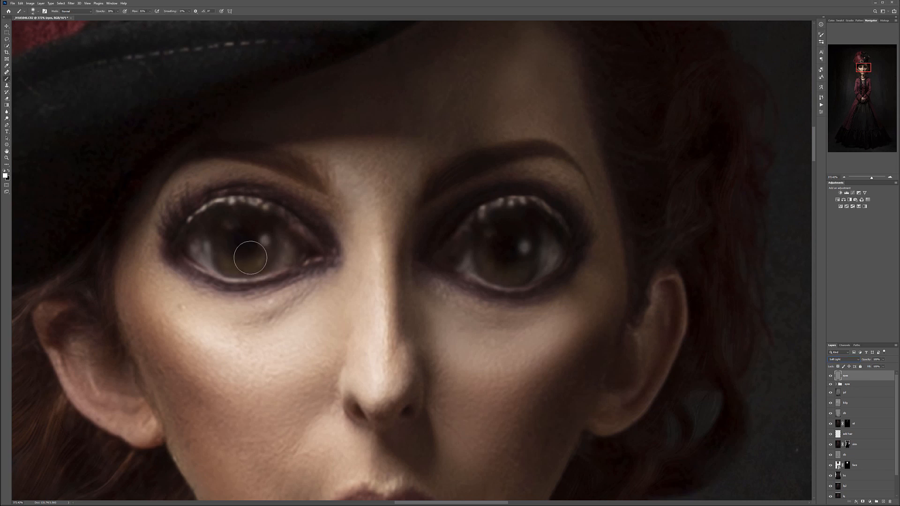
{"action": "key", "text": "bracketleft"}
{"action": "key", "text": "bracketleft"}
{"action": "key", "text": "bracketleft"}
{"action": "mouse_move", "coordinate": [227, 247]}
{"action": "left_mouse_down"}
{"action": "mouse_move", "coordinate": [248, 230]}
{"action": "mouse_move", "coordinate": [230, 232]}
{"action": "mouse_move", "coordinate": [229, 254]}
{"action": "mouse_move", "coordinate": [260, 260]}
{"action": "mouse_move", "coordinate": [233, 262]}
{"action": "left_mouse_up"}
{"action": "key", "text": "ctrl+z"}
{"action": "key", "text": "1"}
{"action": "mouse_move", "coordinate": [233, 263]}
{"action": "left_mouse_down"}
{"action": "mouse_move", "coordinate": [227, 247]}
{"action": "mouse_move", "coordinate": [261, 266]}
{"action": "left_mouse_up"}
{"action": "left_click_drag", "start_coordinate": [493, 273], "coordinate": [522, 275]}
- Darken the pupil edge and eye whites with black strokes, and add more white strokes inside both irises
{"action": "key", "text": "x"}
{"action": "left_click_drag", "start_coordinate": [266, 261], "coordinate": [260, 268]}
{"action": "left_click_drag", "start_coordinate": [196, 232], "coordinate": [191, 260]}
{"action": "mouse_move", "coordinate": [304, 265]}
{"action": "left_mouse_down"}
{"action": "mouse_move", "coordinate": [313, 260]}
{"action": "mouse_move", "coordinate": [300, 260]}
{"action": "left_mouse_up"}
{"action": "key", "text": "x"}
{"action": "mouse_move", "coordinate": [493, 262]}
{"action": "left_mouse_down"}
{"action": "mouse_move", "coordinate": [489, 245]}
{"action": "mouse_move", "coordinate": [506, 261]}
{"action": "left_mouse_up"}
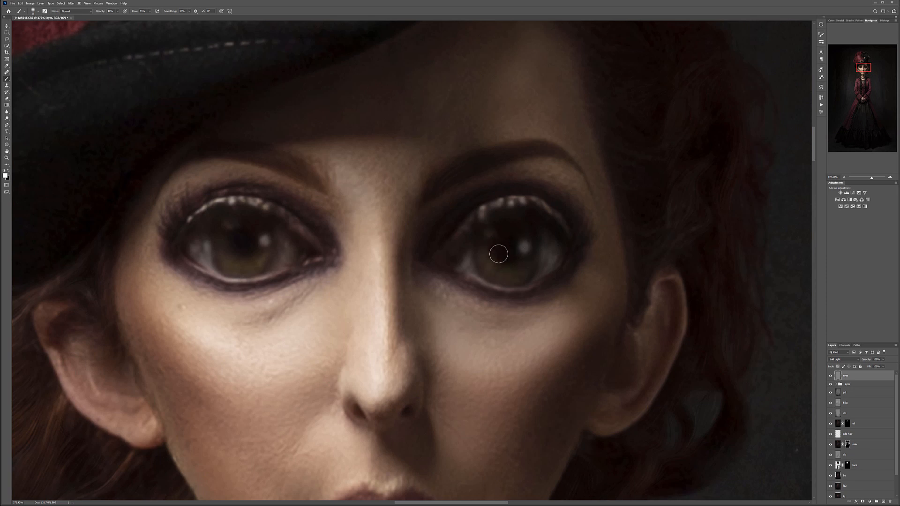
{"action": "mouse_move", "coordinate": [225, 241]}
{"action": "left_mouse_down"}
{"action": "mouse_move", "coordinate": [248, 264]}
{"action": "mouse_move", "coordinate": [260, 258]}
{"action": "left_mouse_up"}
- Compare the eyes with the gray Soft Light layer hidden and shown, both close up and at portrait distance
{"action": "key", "text": "bracketleft"}
{"action": "key", "text": "bracketleft"}
{"action": "key", "text": "bracketleft"}
{"action": "key", "text": "bracketleft"}
{"action": "key", "text": "bracketleft"}
{"action": "key", "text": "bracketleft"}
{"action": "key", "text": "bracketright"}
{"action": "key", "text": "bracketright"}
{"action": "key", "text": "bracketright"}
{"action": "key", "text": "bracketright"}
{"action": "key", "text": "bracketright"}
{"action": "key", "text": "bracketright"}
{"action": "key", "text": "bracketright"}
{"action": "left_click", "coordinate": [831, 376]}
{"action": "left_click", "coordinate": [830, 376]}
{"action": "left_click", "coordinate": [830, 376]}
{"action": "left_click", "coordinate": [830, 376]}
{"action": "left_click", "coordinate": [830, 377]}
{"action": "left_click", "coordinate": [830, 377]}
{"action": "scroll", "coordinate": [473, 299], "scroll_direction": "down", "scroll_amount": 4}
{"action": "scroll", "coordinate": [473, 298], "scroll_direction": "down", "scroll_amount": 2}
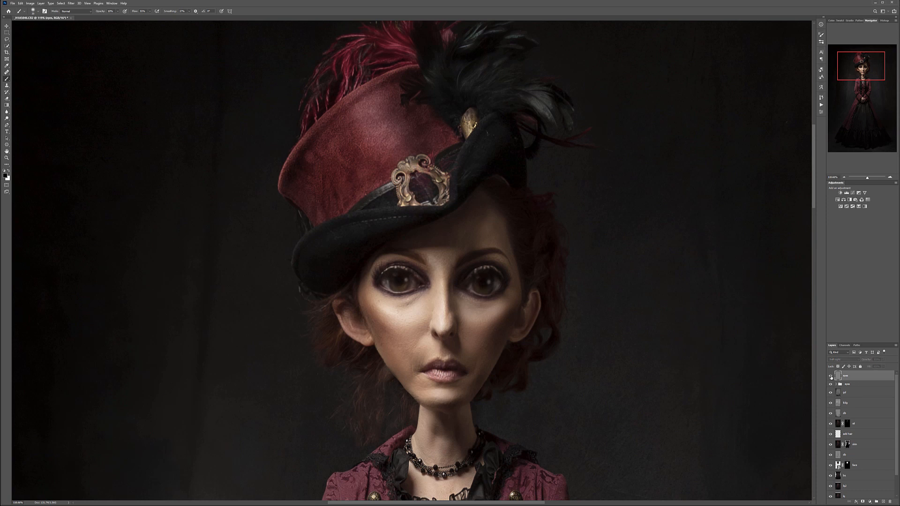
{"action": "scroll", "coordinate": [485, 261], "scroll_direction": "up", "scroll_amount": 4}
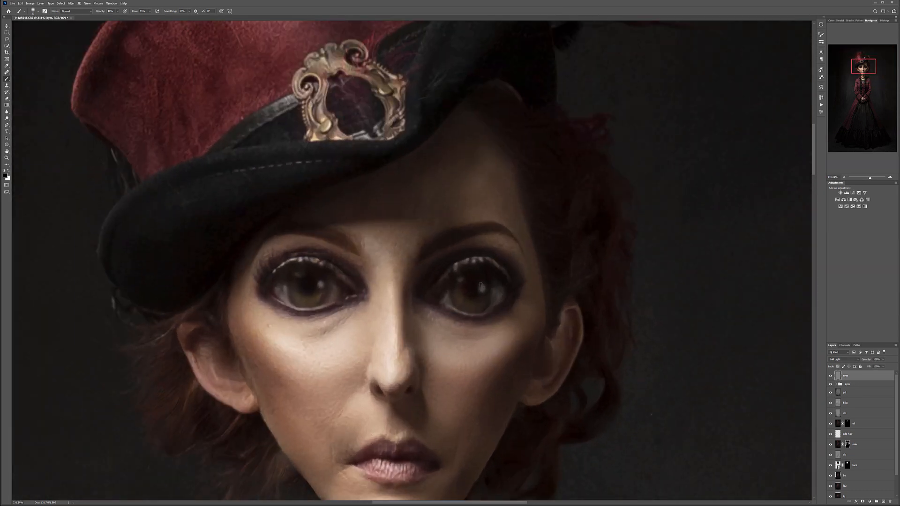
{"action": "scroll", "coordinate": [478, 285], "scroll_direction": "up", "scroll_amount": 1}
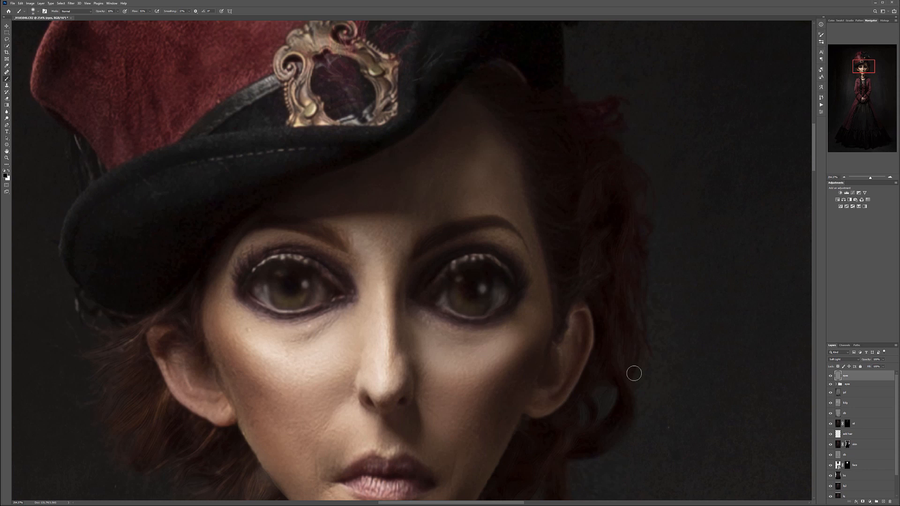
- Add a Curves adjustment layer and strongly brighten the image by raising a shadow point and a second point near the top
{"action": "left_click", "coordinate": [870, 502]}
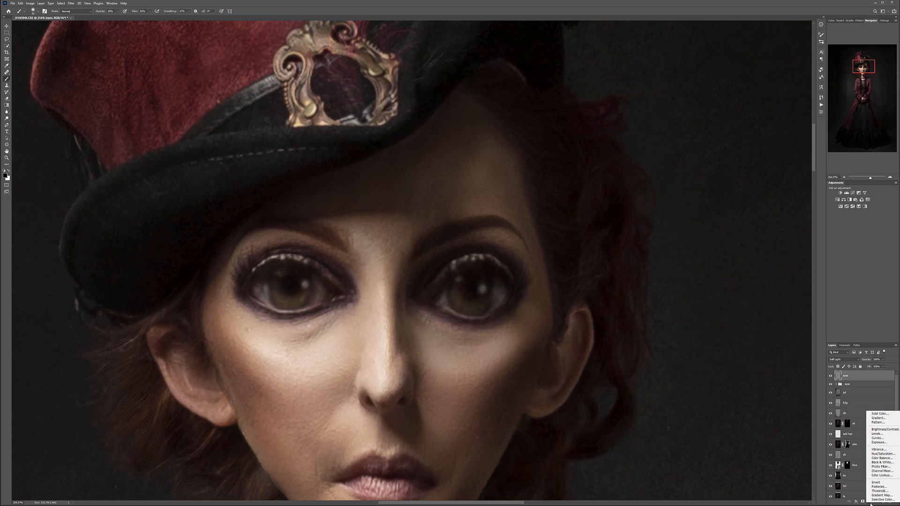
{"action": "left_click", "coordinate": [877, 439]}
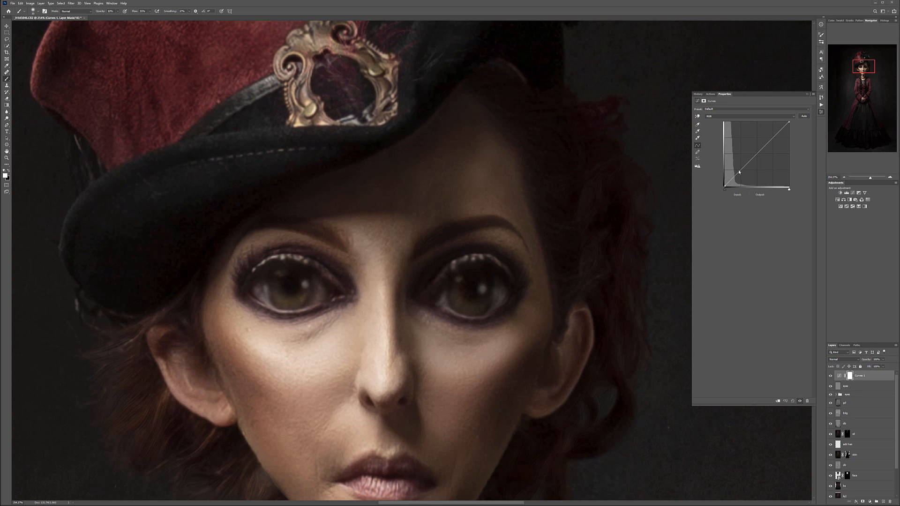
{"action": "left_click_drag", "start_coordinate": [738, 171], "coordinate": [731, 157]}
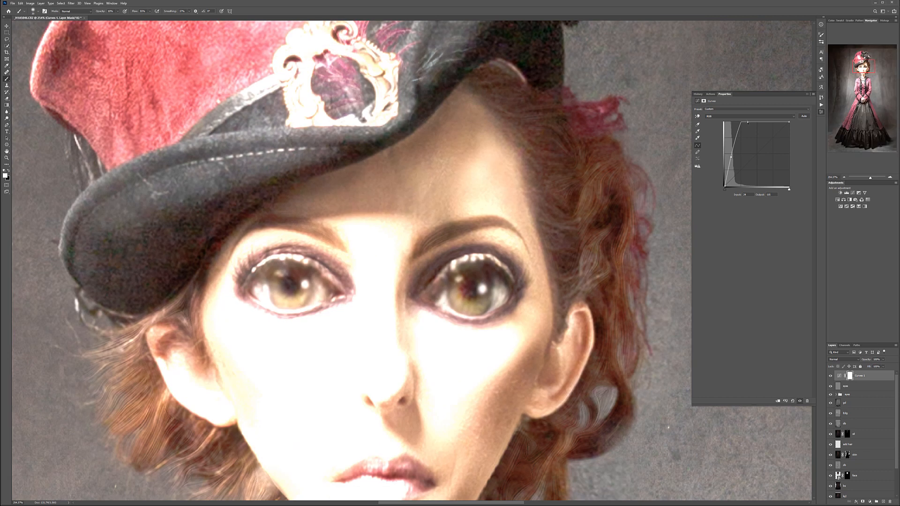
{"action": "left_click_drag", "start_coordinate": [748, 122], "coordinate": [749, 127]}
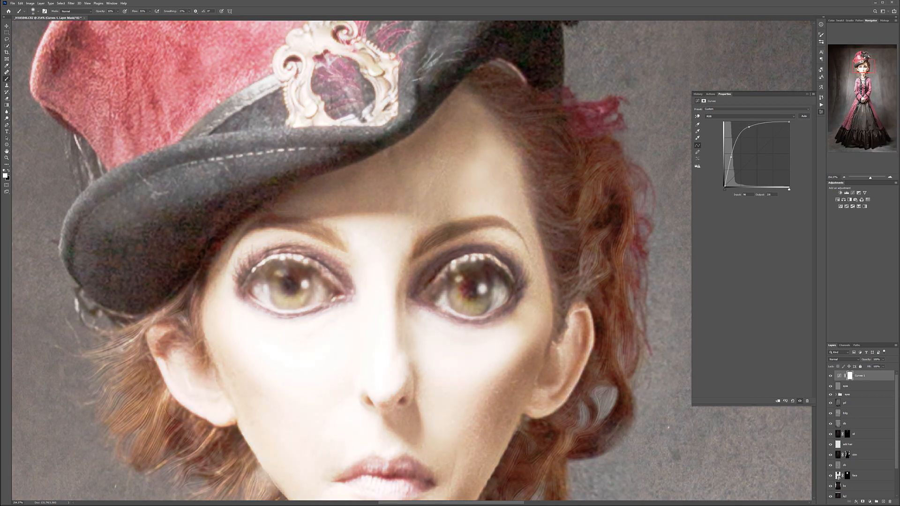
{"action": "left_click_drag", "start_coordinate": [731, 158], "coordinate": [730, 157]}
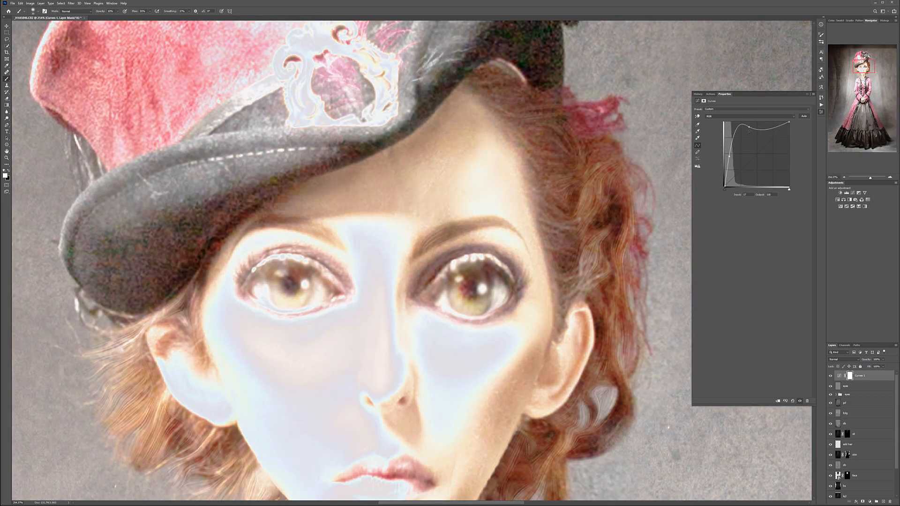
{"action": "left_click_drag", "start_coordinate": [748, 127], "coordinate": [744, 125]}
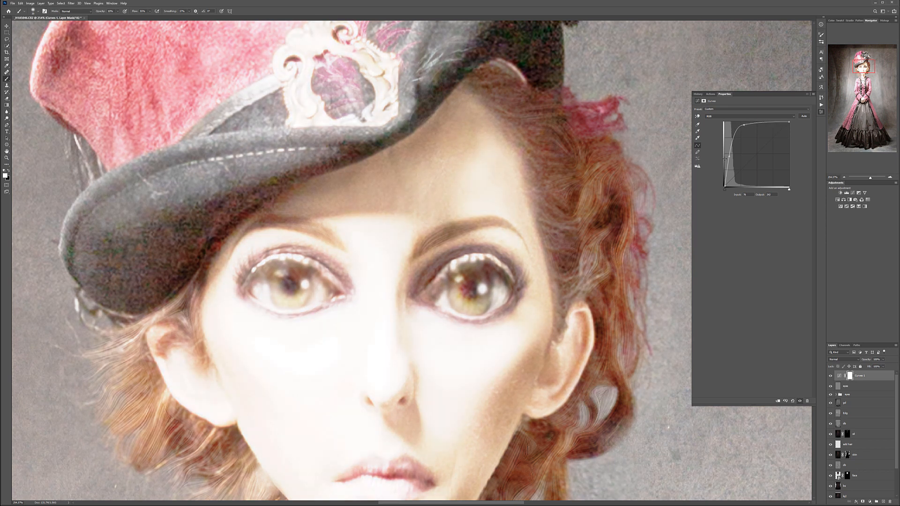
- Set the Curves layer's blend mode to Overlay and invert its mask to black
{"action": "left_click", "coordinate": [858, 360]}
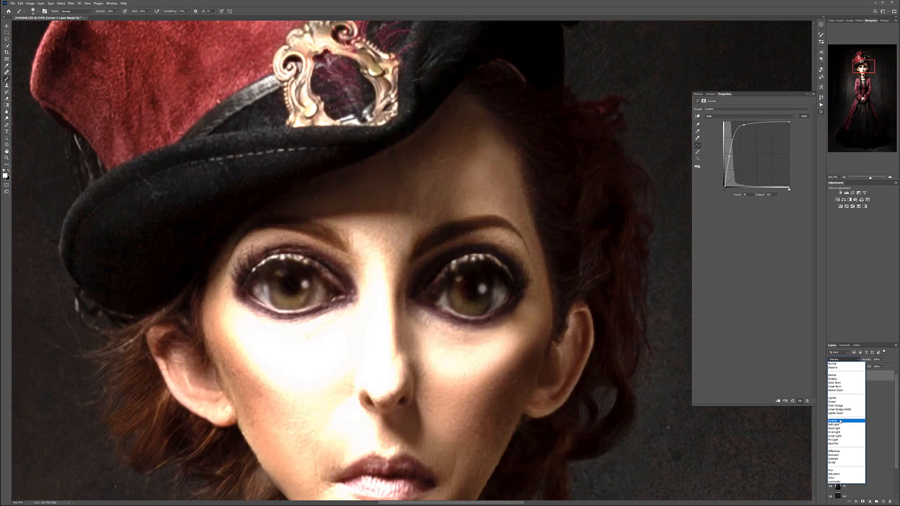
{"action": "left_click", "coordinate": [835, 421]}
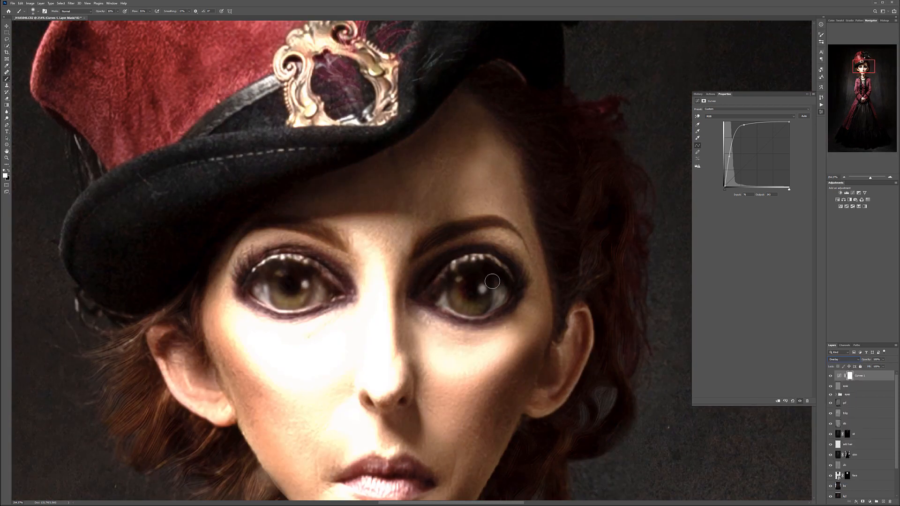
{"action": "left_click", "coordinate": [850, 376]}
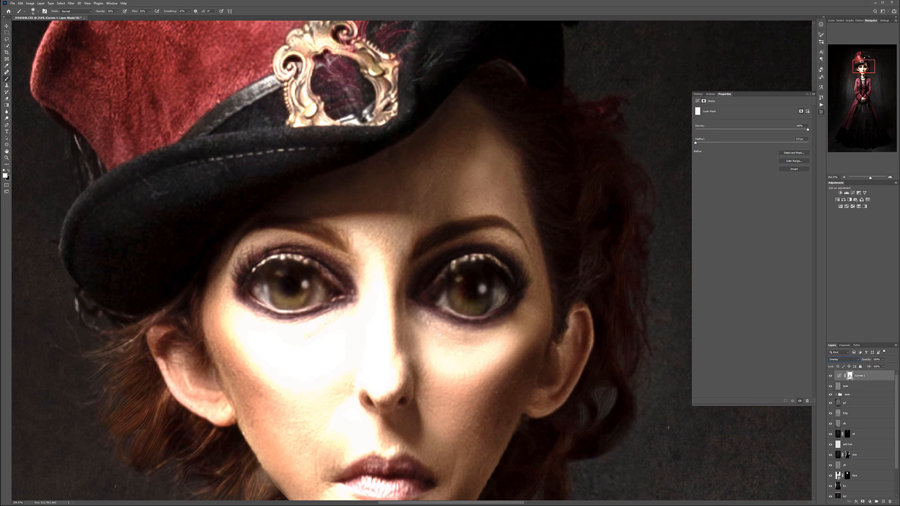
{"action": "key", "text": "ctrl+i"}
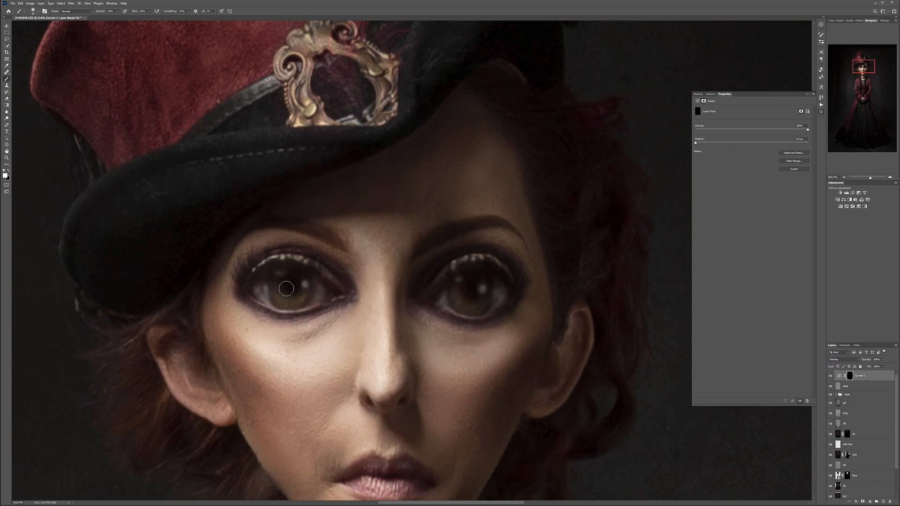
- Paint white on the Curves mask over both irises to bring out their color and brightness
{"action": "mouse_move", "coordinate": [285, 299]}
{"action": "left_mouse_down"}
{"action": "mouse_move", "coordinate": [312, 288]}
{"action": "mouse_move", "coordinate": [280, 297]}
{"action": "left_mouse_up"}
{"action": "mouse_move", "coordinate": [463, 303]}
{"action": "left_mouse_down"}
{"action": "mouse_move", "coordinate": [485, 302]}
{"action": "mouse_move", "coordinate": [465, 300]}
{"action": "mouse_move", "coordinate": [488, 291]}
{"action": "mouse_move", "coordinate": [479, 302]}
{"action": "mouse_move", "coordinate": [466, 280]}
{"action": "mouse_move", "coordinate": [457, 293]}
{"action": "mouse_move", "coordinate": [484, 284]}
{"action": "mouse_move", "coordinate": [479, 309]}
{"action": "mouse_move", "coordinate": [486, 287]}
{"action": "mouse_move", "coordinate": [471, 308]}
{"action": "mouse_move", "coordinate": [452, 286]}
{"action": "mouse_move", "coordinate": [490, 283]}
{"action": "left_mouse_up"}
{"action": "mouse_move", "coordinate": [294, 297]}
{"action": "left_mouse_down"}
{"action": "mouse_move", "coordinate": [286, 276]}
{"action": "mouse_move", "coordinate": [275, 279]}
{"action": "mouse_move", "coordinate": [270, 299]}
{"action": "mouse_move", "coordinate": [303, 284]}
{"action": "mouse_move", "coordinate": [305, 292]}
{"action": "mouse_move", "coordinate": [276, 295]}
{"action": "mouse_move", "coordinate": [307, 283]}
{"action": "mouse_move", "coordinate": [299, 305]}
{"action": "mouse_move", "coordinate": [277, 286]}
{"action": "left_mouse_up"}
- Examine the brightened eyes against the face, hair and full figure at several magnifications
{"action": "left_click_drag", "start_coordinate": [429, 406], "coordinate": [428, 260]}
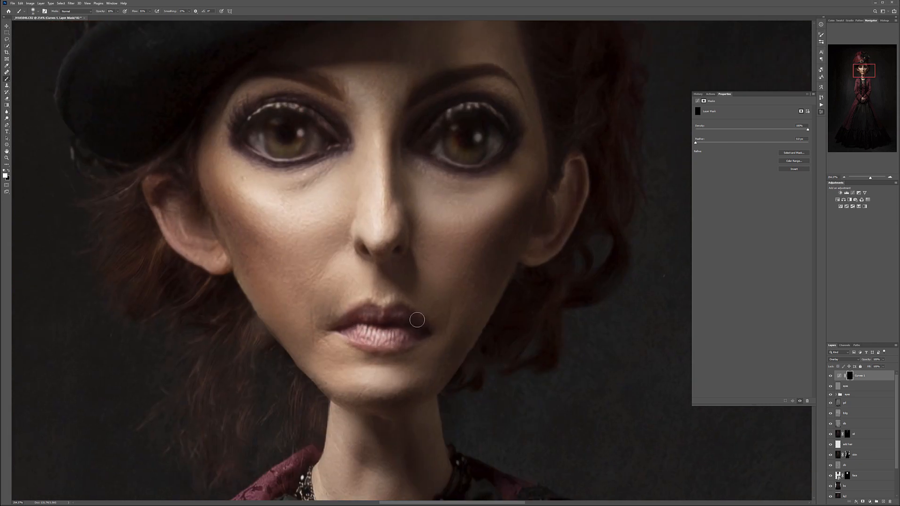
{"action": "key", "text": "bracketright"}
{"action": "left_click_drag", "start_coordinate": [580, 159], "coordinate": [439, 297]}
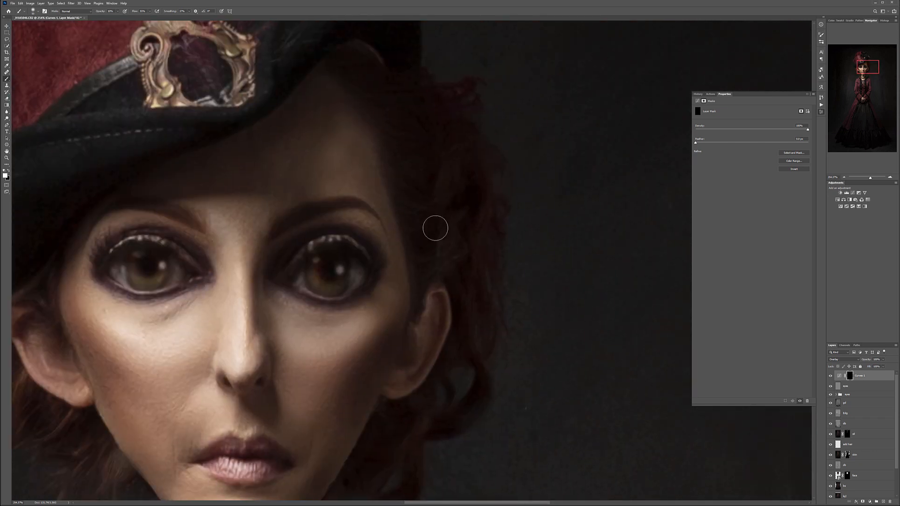
{"action": "left_click_drag", "start_coordinate": [468, 305], "coordinate": [506, 127]}
{"action": "left_click_drag", "start_coordinate": [336, 146], "coordinate": [413, 276]}
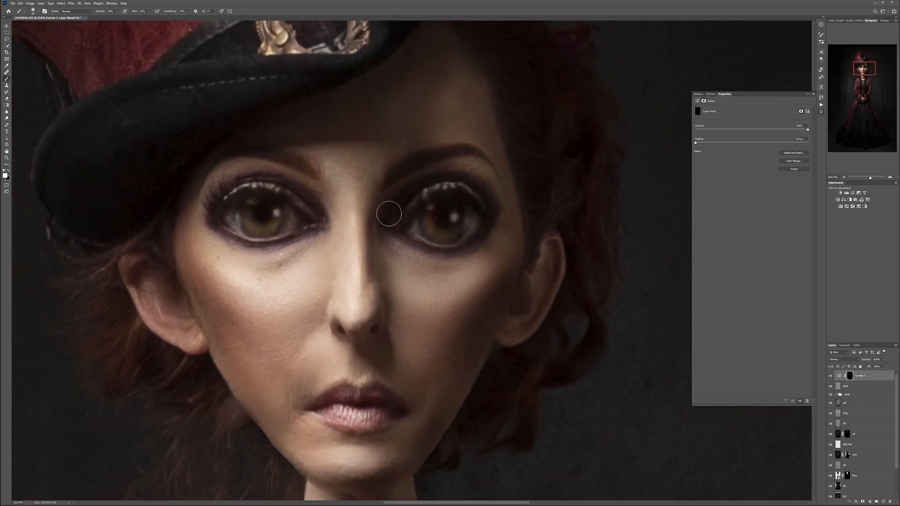
{"action": "scroll", "coordinate": [388, 211], "scroll_direction": "down", "scroll_amount": 3}
{"action": "scroll", "coordinate": [389, 215], "scroll_direction": "down", "scroll_amount": 5}
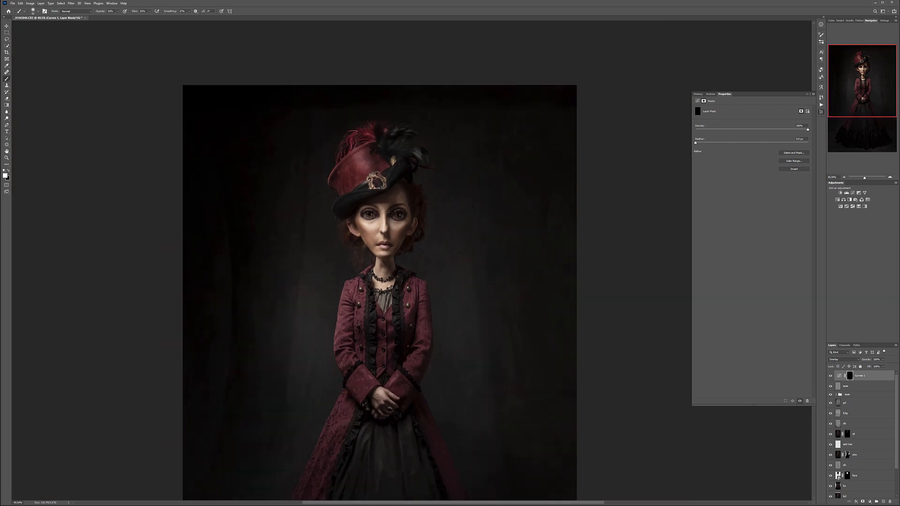
{"action": "scroll", "coordinate": [415, 214], "scroll_direction": "down", "scroll_amount": 1}
{"action": "scroll", "coordinate": [415, 214], "scroll_direction": "up", "scroll_amount": 1}
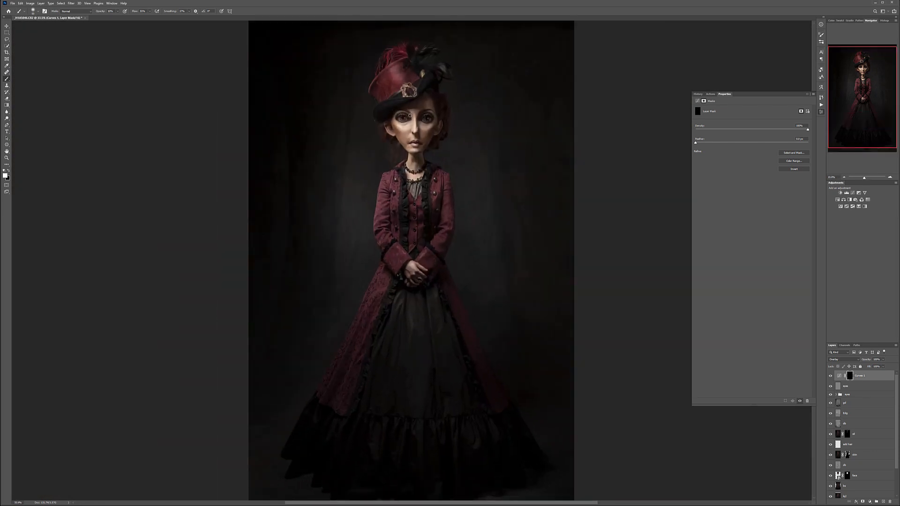
{"action": "scroll", "coordinate": [428, 102], "scroll_direction": "up", "scroll_amount": 4}
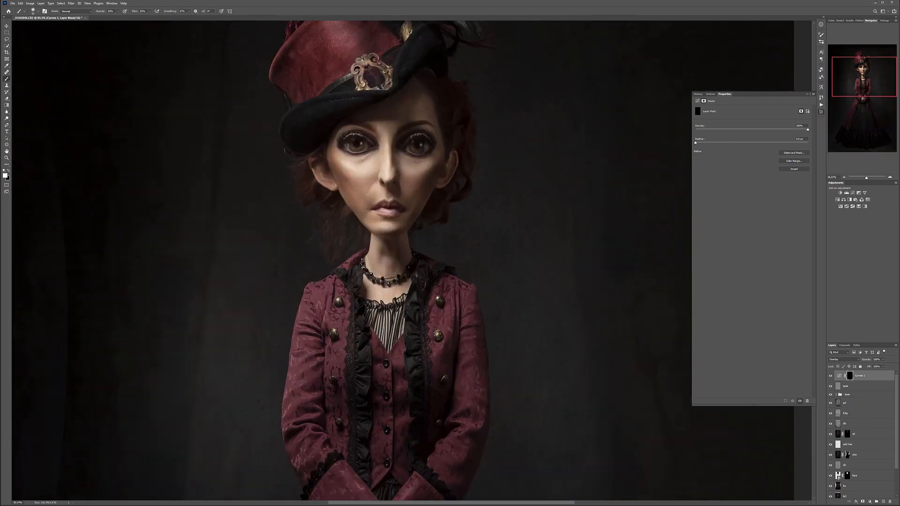
{"action": "scroll", "coordinate": [411, 120], "scroll_direction": "up", "scroll_amount": 1}
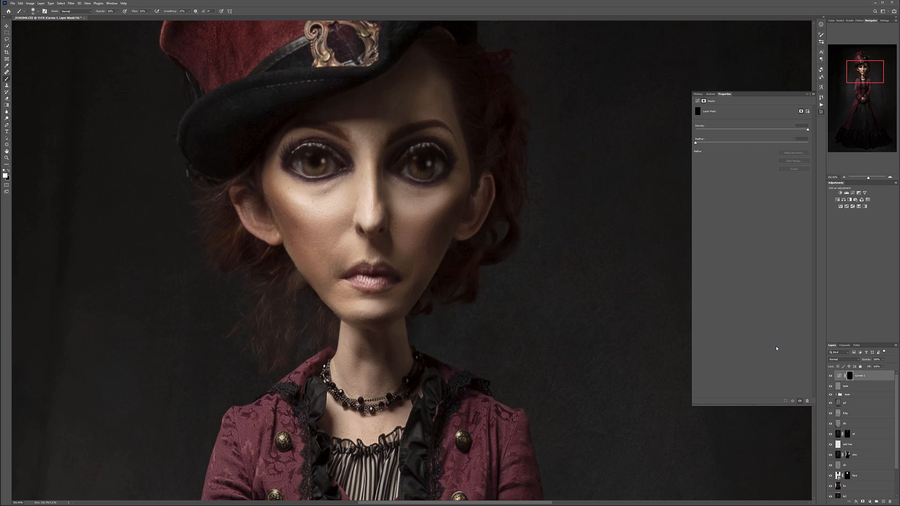
- Merge a copy of all visible layers onto a new top layer named sharp and apply Unsharp Mask with a 1.0 pixel radius
{"action": "key", "text": "ctrl+shift+alt+n"}
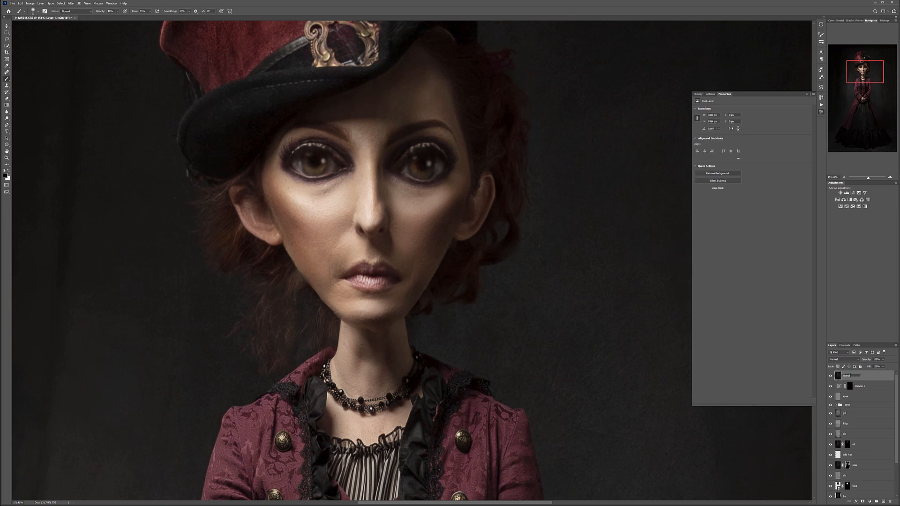
{"action": "key", "text": "Return"}
{"action": "left_click", "coordinate": [71, 4]}
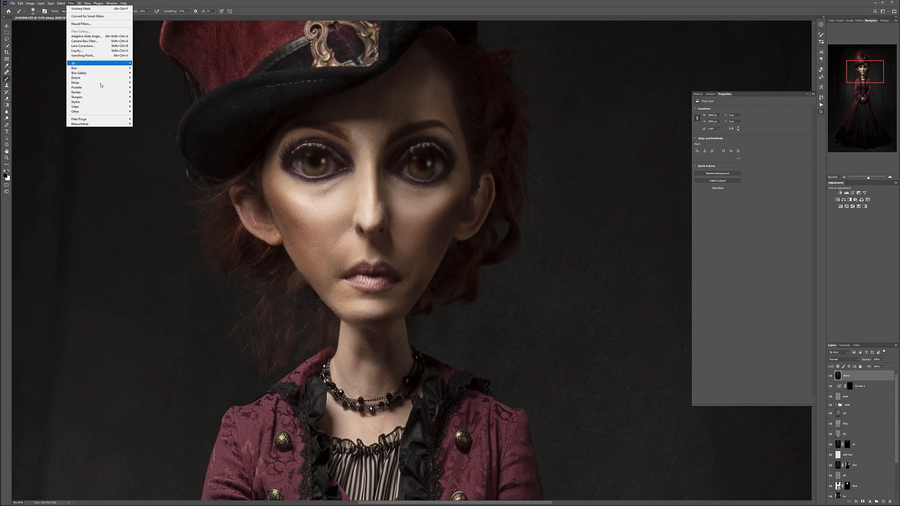
{"action": "mouse_move", "coordinate": [100, 99]}
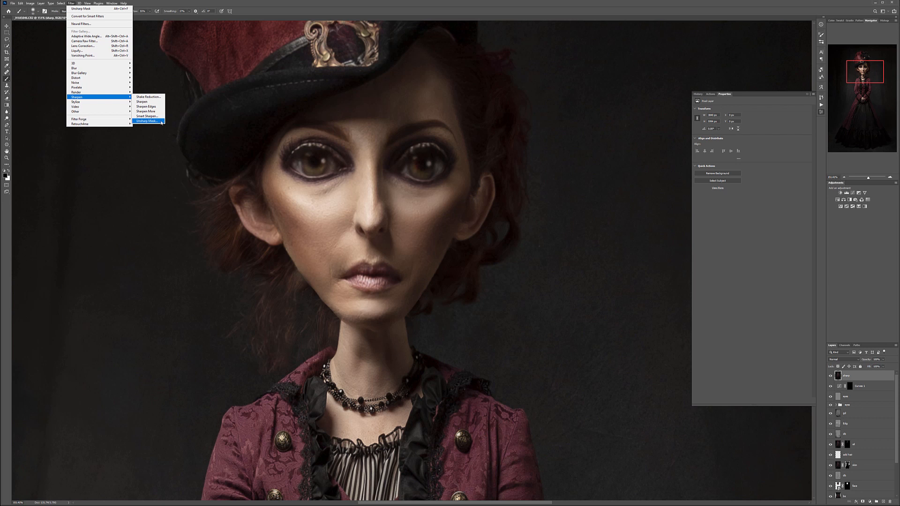
{"action": "left_click", "coordinate": [147, 121]}
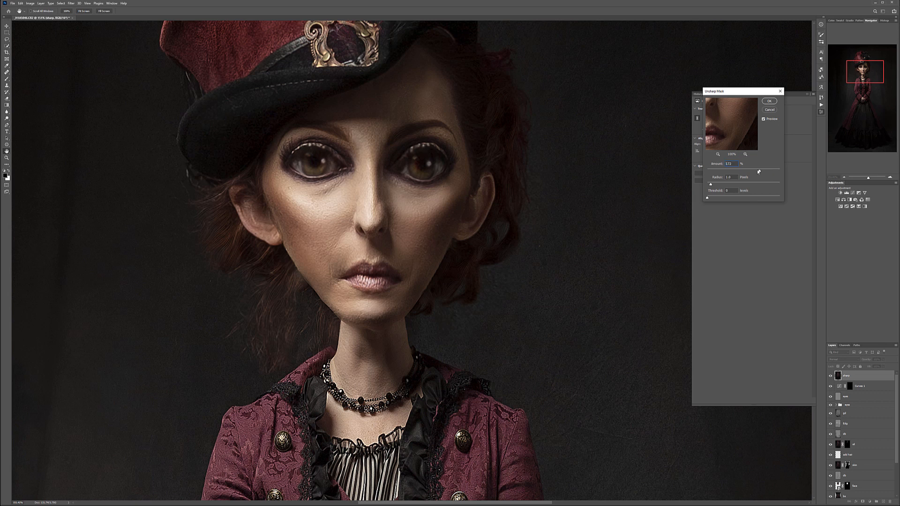
{"action": "left_click_drag", "start_coordinate": [748, 172], "coordinate": [742, 171]}
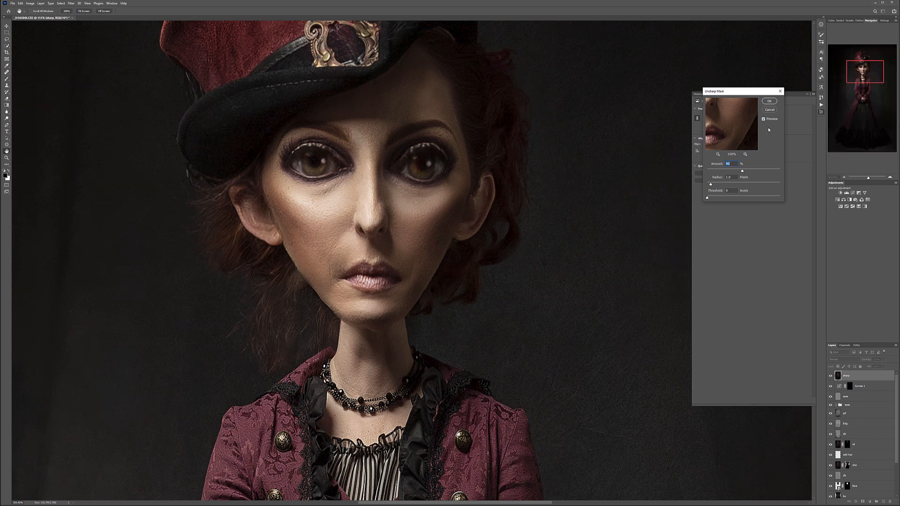
{"action": "left_click", "coordinate": [770, 101]}
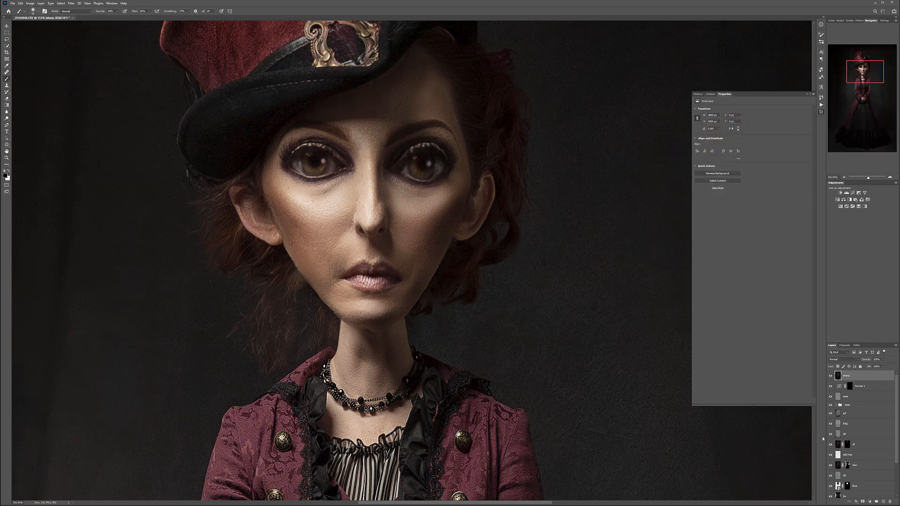
- Add a black mask to the sharp layer and paint white over both eyes to sharpen them selectively
{"action": "left_click", "coordinate": [862, 502], "text": "alt"}
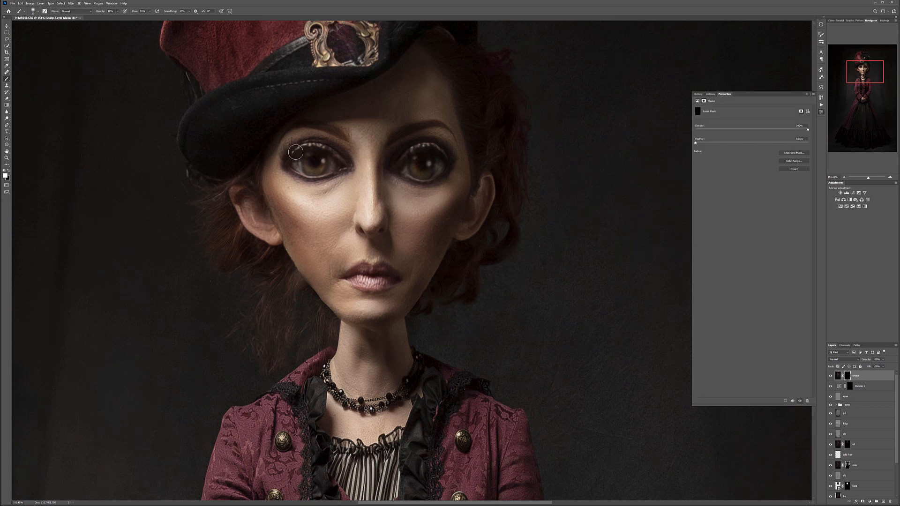
{"action": "left_click_drag", "start_coordinate": [315, 167], "coordinate": [321, 163]}
{"action": "mouse_move", "coordinate": [422, 171]}
{"action": "left_mouse_down"}
{"action": "mouse_move", "coordinate": [436, 156]}
{"action": "mouse_move", "coordinate": [411, 175]}
{"action": "left_mouse_up"}
- Paint white on the sharp layer's mask over the coat's buttons, lace trim and ruffles, checking the effect by toggling the layer's visibility
{"action": "scroll", "coordinate": [362, 123], "scroll_direction": "down", "scroll_amount": 5}
{"action": "scroll", "coordinate": [348, 89], "scroll_direction": "up", "scroll_amount": 4}
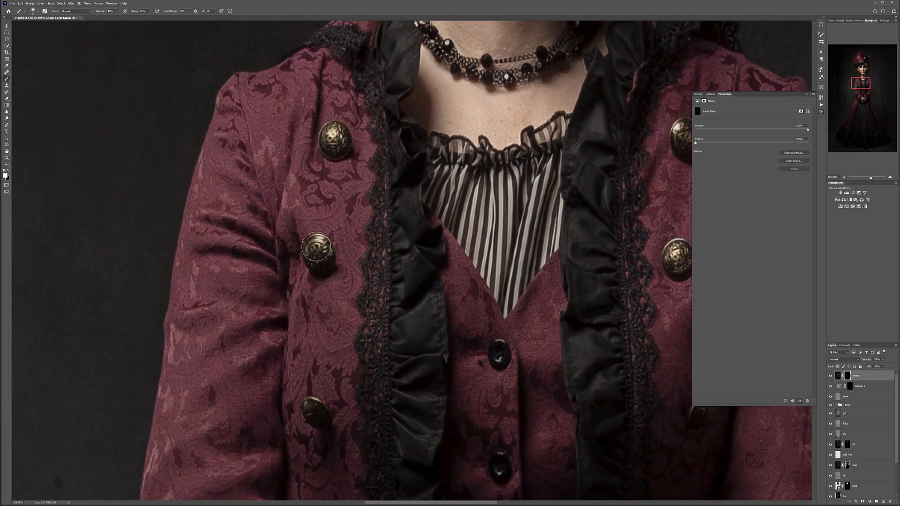
{"action": "left_click_drag", "start_coordinate": [428, 341], "coordinate": [364, 134]}
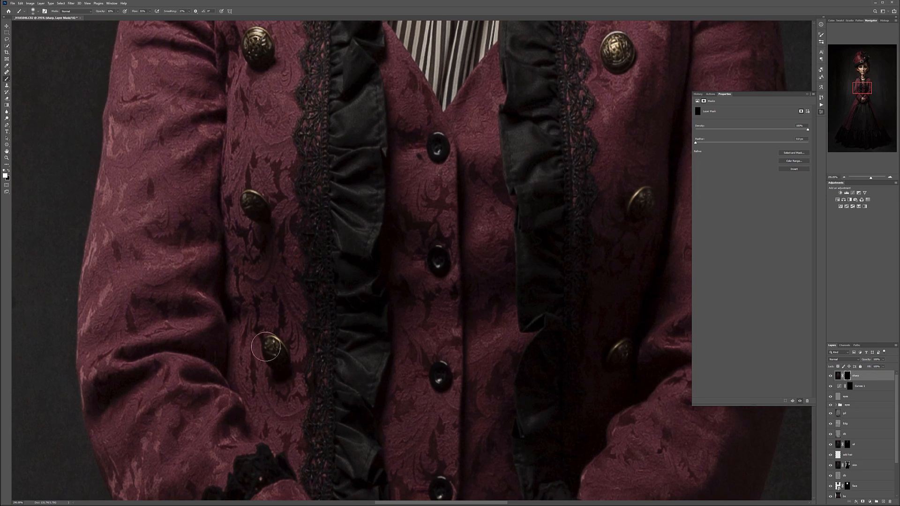
{"action": "mouse_move", "coordinate": [343, 313]}
{"action": "left_mouse_down"}
{"action": "mouse_move", "coordinate": [308, 364]}
{"action": "mouse_move", "coordinate": [194, 453]}
{"action": "left_mouse_up"}
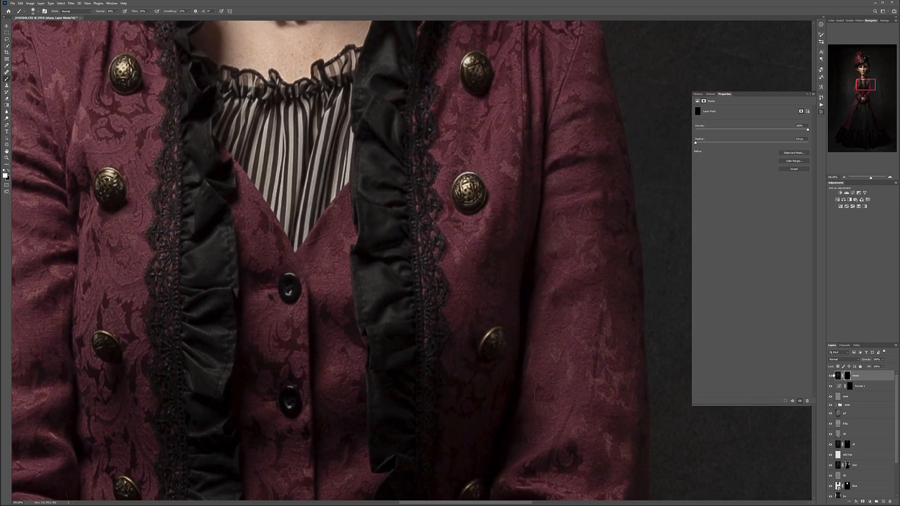
{"action": "left_click", "coordinate": [830, 377]}
{"action": "left_click_drag", "start_coordinate": [479, 272], "coordinate": [447, 60]}
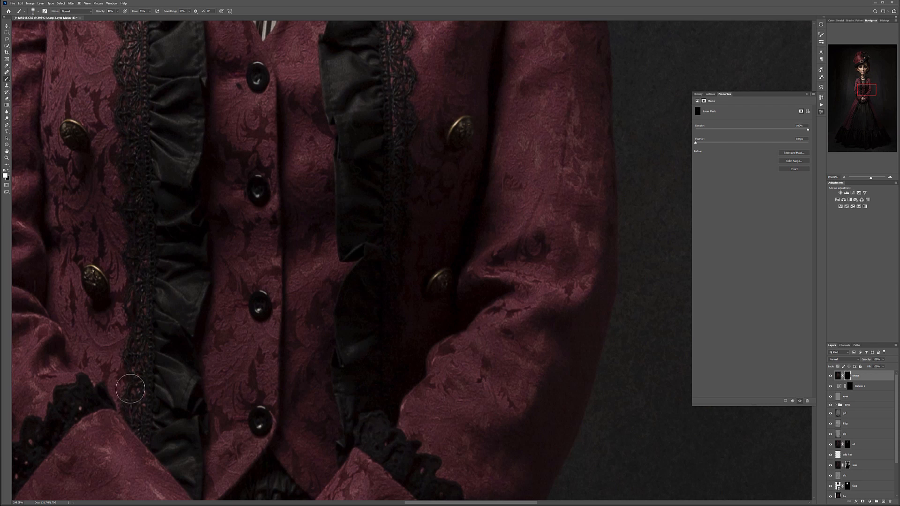
{"action": "left_click_drag", "start_coordinate": [393, 159], "coordinate": [406, 361]}
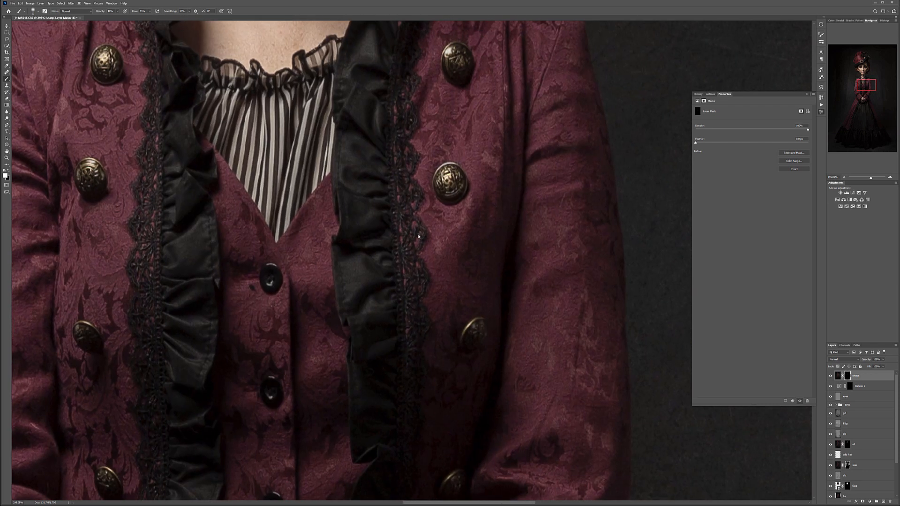
{"action": "left_click_drag", "start_coordinate": [291, 142], "coordinate": [316, 336]}
- Paint white on the sharp layer's mask over the necklace, lace collar, and the hat's brooch and feathers
{"action": "mouse_move", "coordinate": [219, 128]}
{"action": "left_mouse_down"}
{"action": "mouse_move", "coordinate": [284, 189]}
{"action": "mouse_move", "coordinate": [275, 192]}
{"action": "mouse_move", "coordinate": [366, 157]}
{"action": "mouse_move", "coordinate": [325, 180]}
{"action": "mouse_move", "coordinate": [409, 101]}
{"action": "mouse_move", "coordinate": [403, 112]}
{"action": "left_mouse_up"}
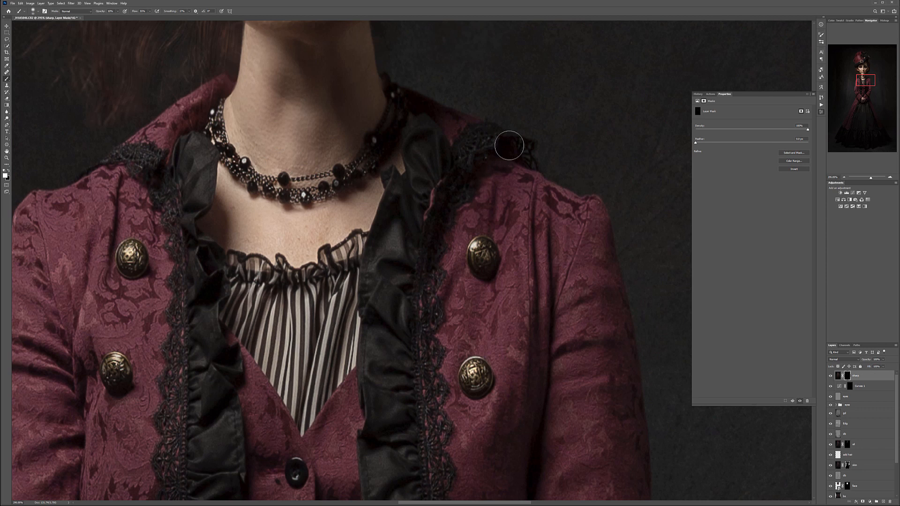
{"action": "left_click_drag", "start_coordinate": [438, 120], "coordinate": [422, 370]}
{"action": "left_click_drag", "start_coordinate": [406, 113], "coordinate": [394, 287]}
{"action": "left_click_drag", "start_coordinate": [271, 176], "coordinate": [336, 359]}
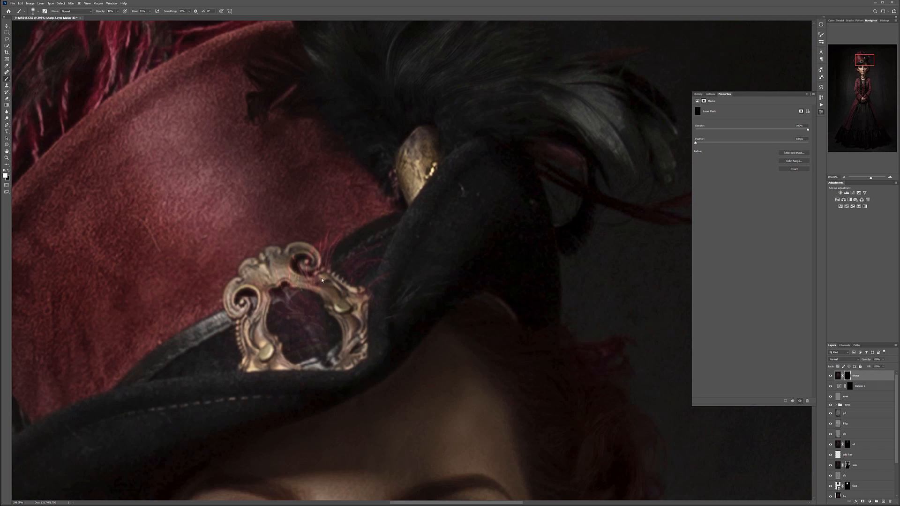
{"action": "scroll", "coordinate": [351, 298], "scroll_direction": "down", "scroll_amount": 5}
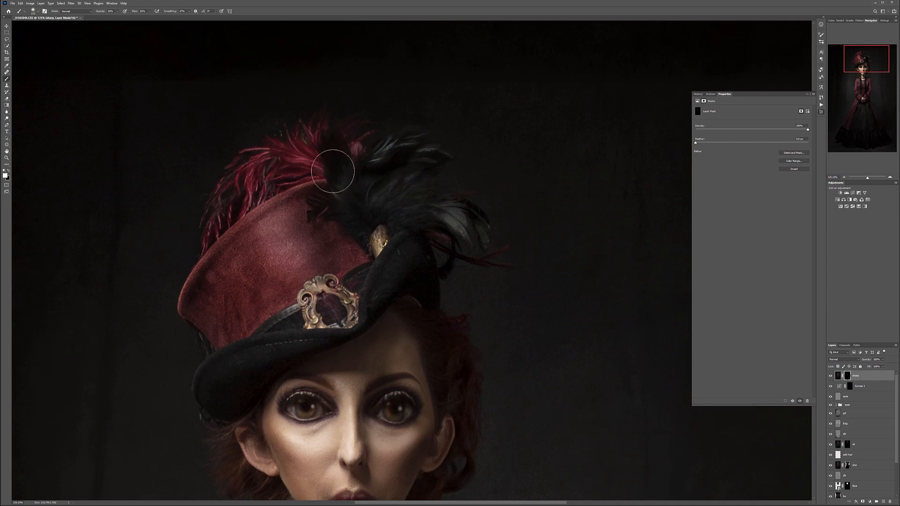
{"action": "scroll", "coordinate": [308, 86], "scroll_direction": "down", "scroll_amount": 3}
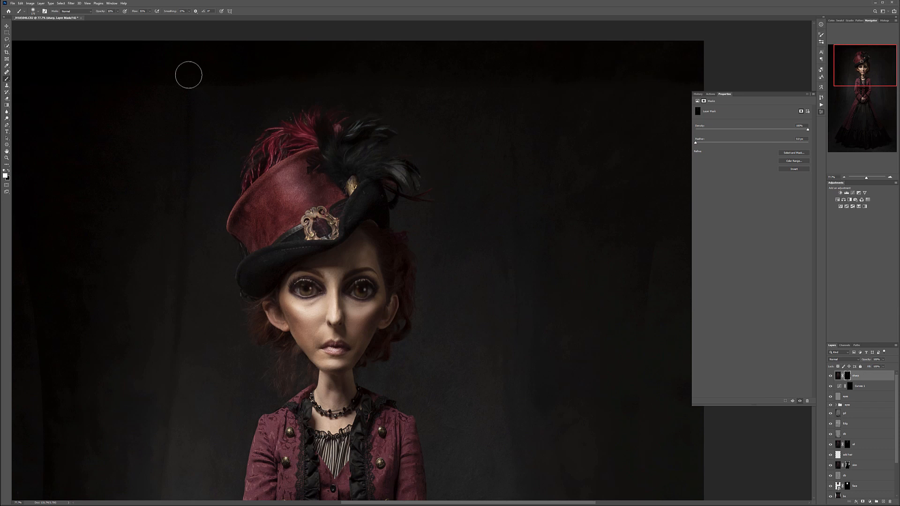
- Merge a copy of all visible layers onto a new top layer named back for background cleanup
{"action": "scroll", "coordinate": [388, 202], "scroll_direction": "down", "scroll_amount": 4}
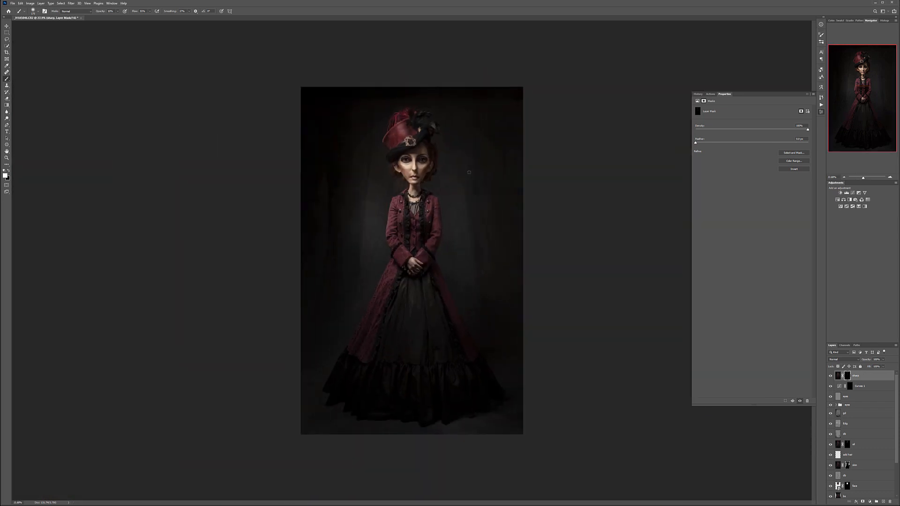
{"action": "scroll", "coordinate": [469, 172], "scroll_direction": "up", "scroll_amount": 1}
{"action": "scroll", "coordinate": [464, 134], "scroll_direction": "up", "scroll_amount": 4}
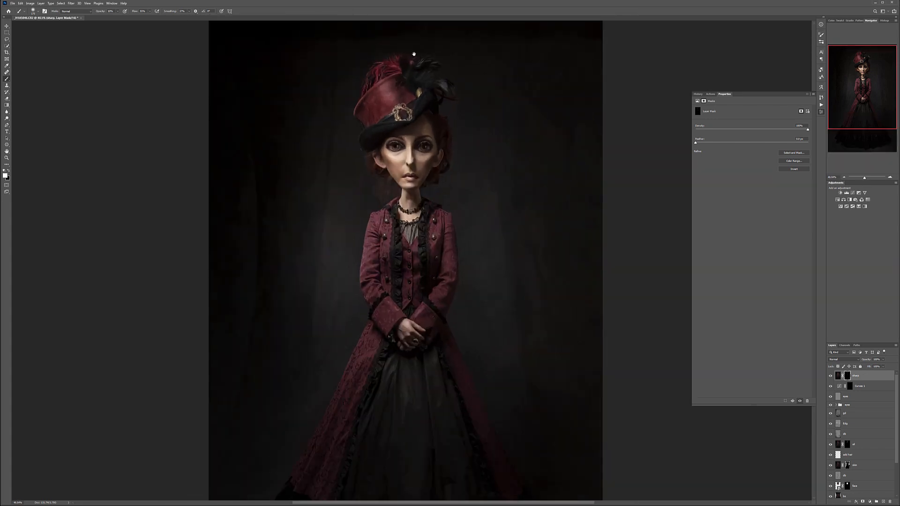
{"action": "left_click_drag", "start_coordinate": [414, 54], "coordinate": [414, 189]}
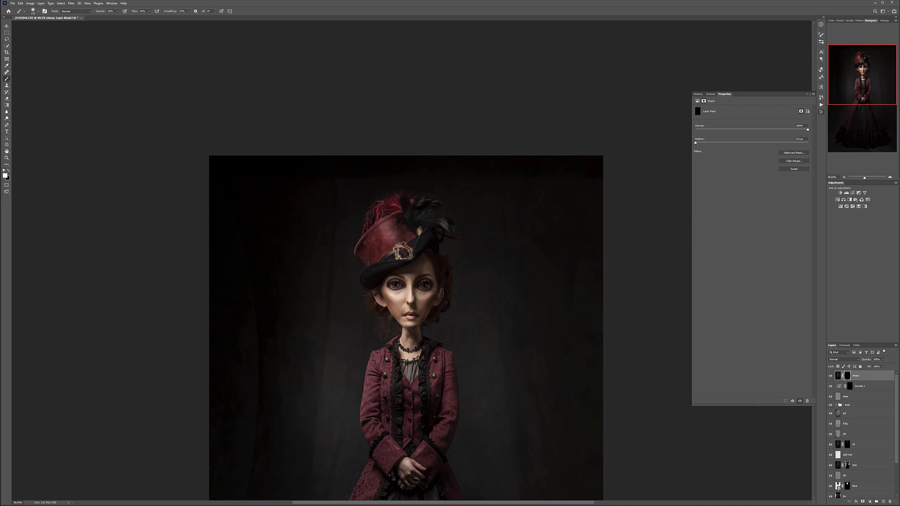
{"action": "left_click", "coordinate": [883, 501]}
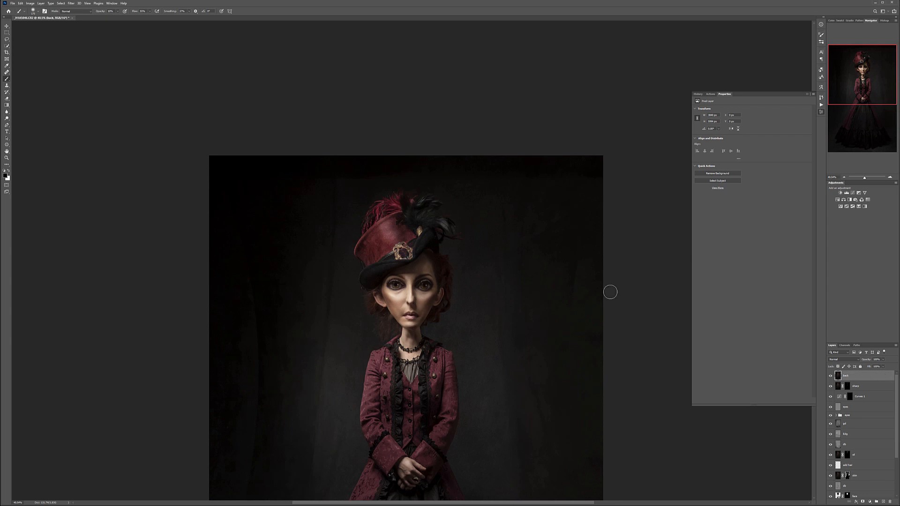
- Smooth out blotches in the dark backdrop above and beside the hat with an enlarged Healing Brush
{"action": "scroll", "coordinate": [302, 105], "scroll_direction": "up", "scroll_amount": 2}
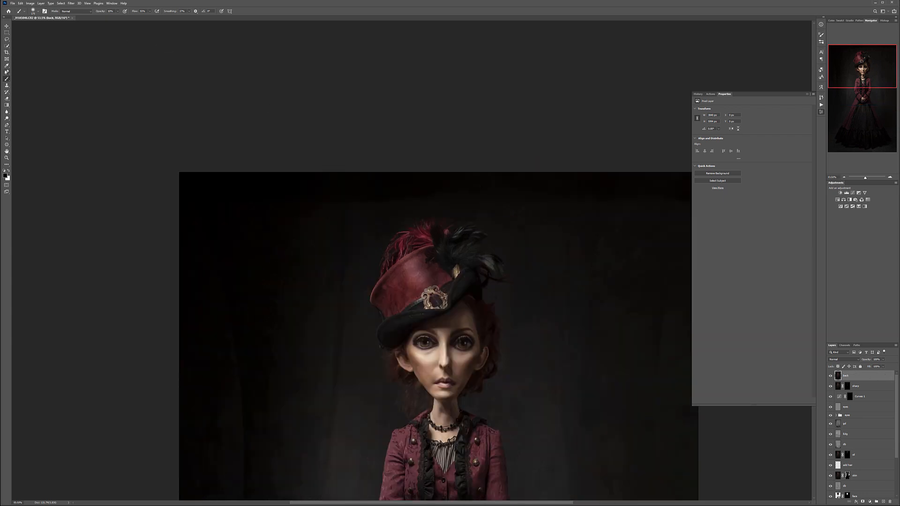
{"action": "right_click", "coordinate": [5, 71]}
{"action": "left_click", "coordinate": [28, 77]}
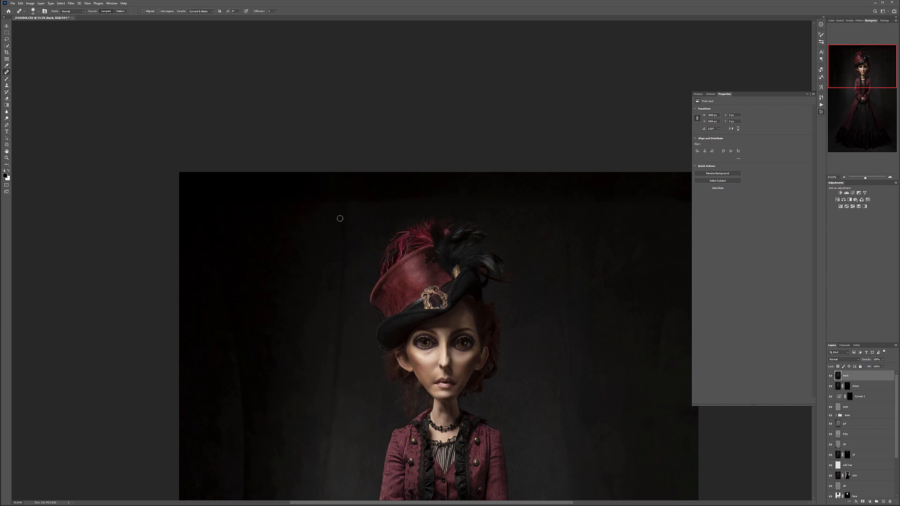
{"action": "key", "text": "bracketright"}
{"action": "key", "text": "bracketright"}
{"action": "mouse_move", "coordinate": [391, 189]}
{"action": "left_mouse_down"}
{"action": "mouse_move", "coordinate": [344, 197]}
{"action": "mouse_move", "coordinate": [287, 222]}
{"action": "mouse_move", "coordinate": [432, 191]}
{"action": "mouse_move", "coordinate": [385, 192]}
{"action": "mouse_move", "coordinate": [392, 187]}
{"action": "mouse_move", "coordinate": [381, 212]}
{"action": "mouse_move", "coordinate": [491, 200]}
{"action": "mouse_move", "coordinate": [456, 192]}
{"action": "mouse_move", "coordinate": [524, 197]}
{"action": "mouse_move", "coordinate": [428, 187]}
{"action": "left_mouse_up"}
{"action": "scroll", "coordinate": [464, 172], "scroll_direction": "up", "scroll_amount": 3}
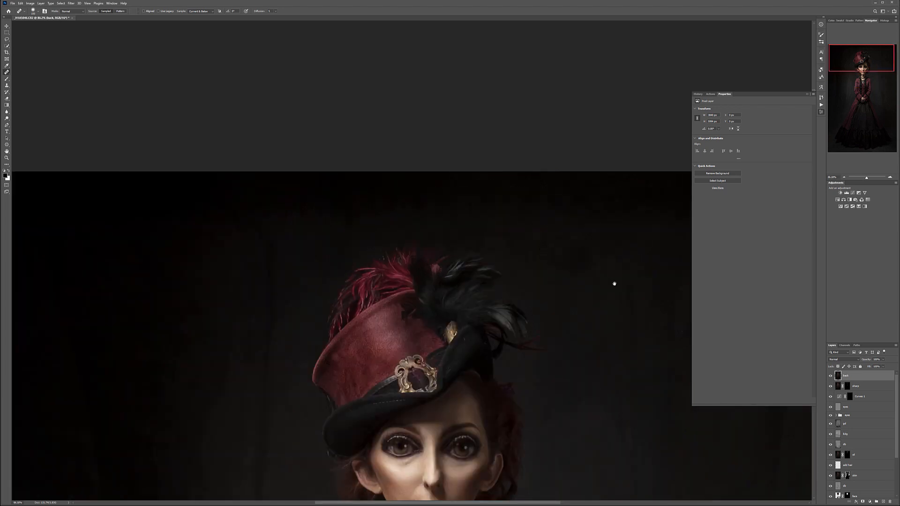
{"action": "left_click_drag", "start_coordinate": [581, 261], "coordinate": [359, 233]}
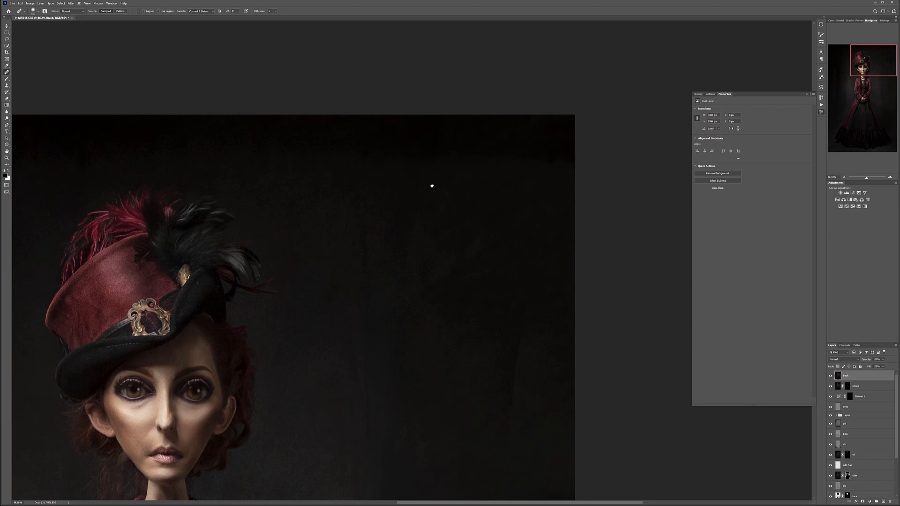
{"action": "left_click_drag", "start_coordinate": [352, 189], "coordinate": [462, 177]}
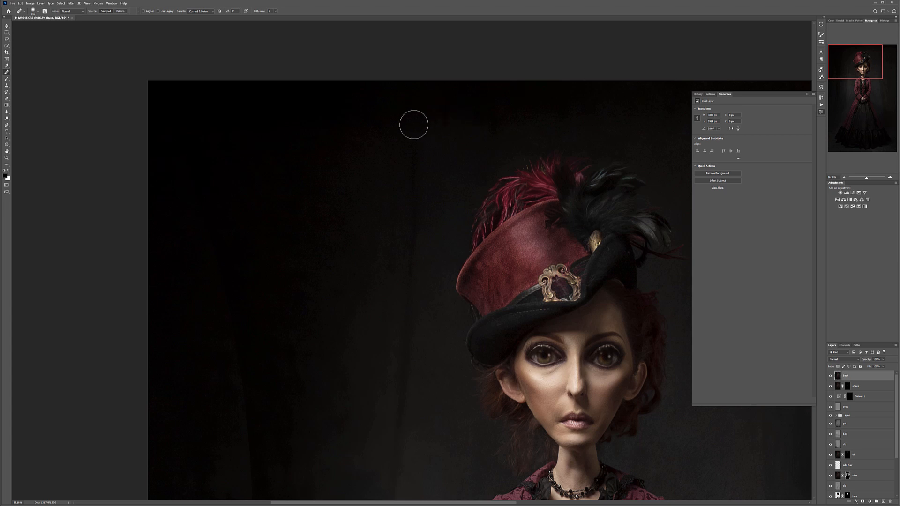
{"action": "scroll", "coordinate": [452, 163], "scroll_direction": "down", "scroll_amount": 2}
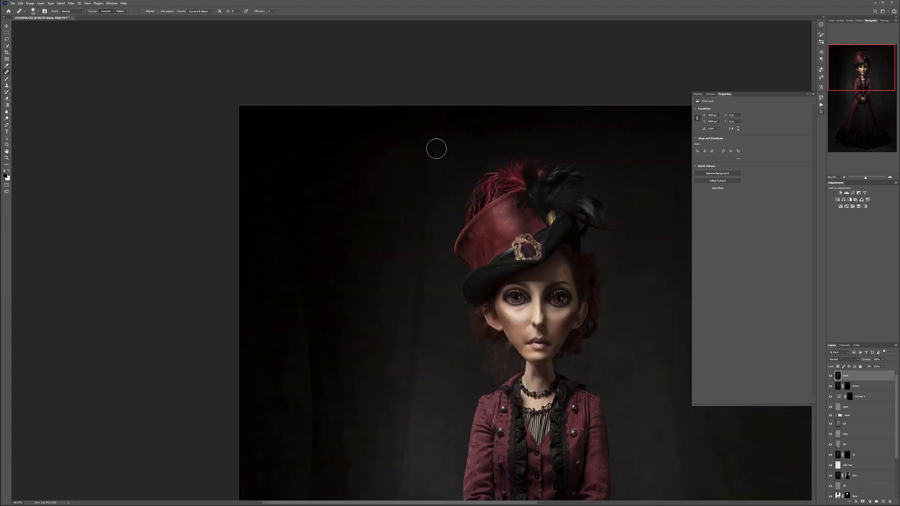
- Examine the whole figure, the clothing and hands, and the face and eyes at several magnifications
{"action": "scroll", "coordinate": [604, 266], "scroll_direction": "down", "scroll_amount": 5}
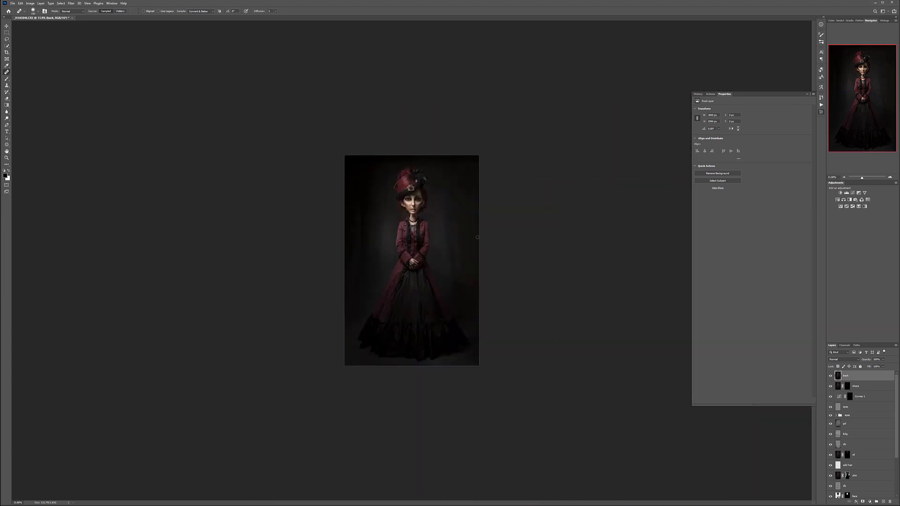
{"action": "left_click", "coordinate": [7, 160]}
{"action": "left_click_drag", "start_coordinate": [409, 262], "coordinate": [490, 194]}
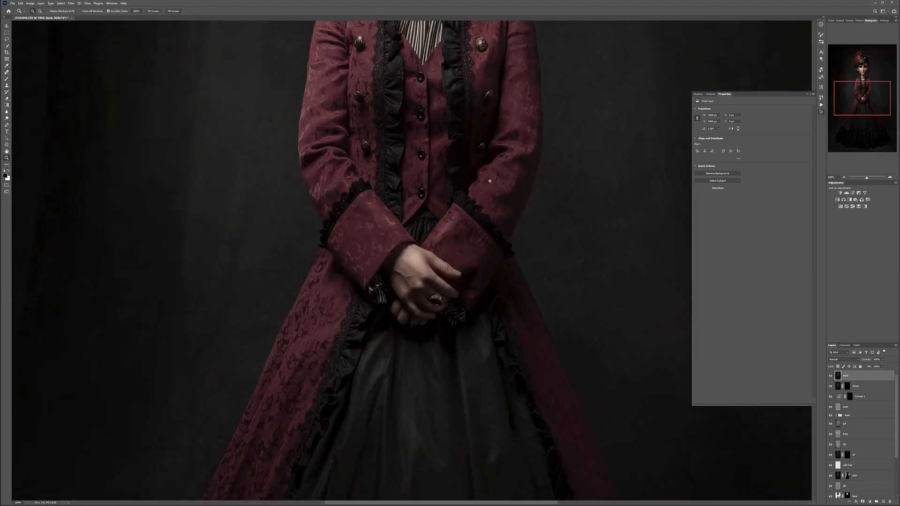
{"action": "scroll", "coordinate": [477, 188], "scroll_direction": "up", "scroll_amount": 5}
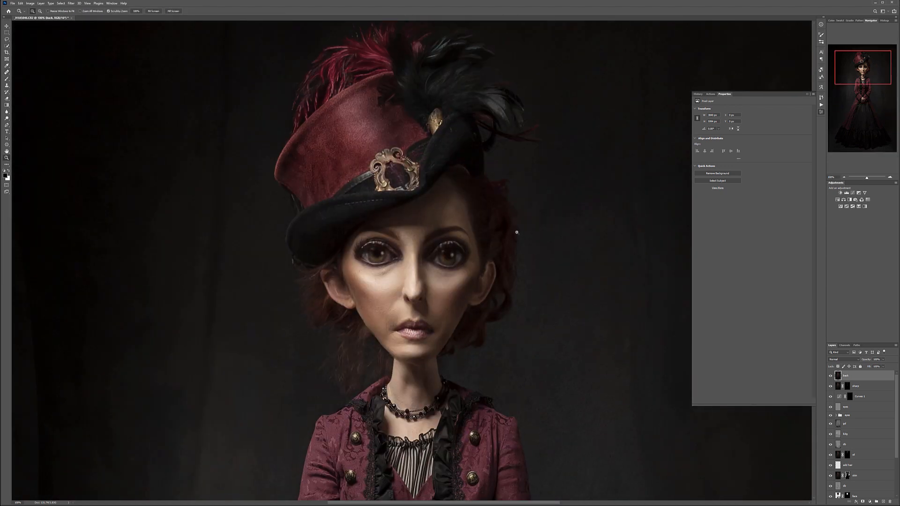
{"action": "left_click_drag", "start_coordinate": [503, 253], "coordinate": [475, 247]}
{"action": "left_click_drag", "start_coordinate": [428, 124], "coordinate": [469, 134]}
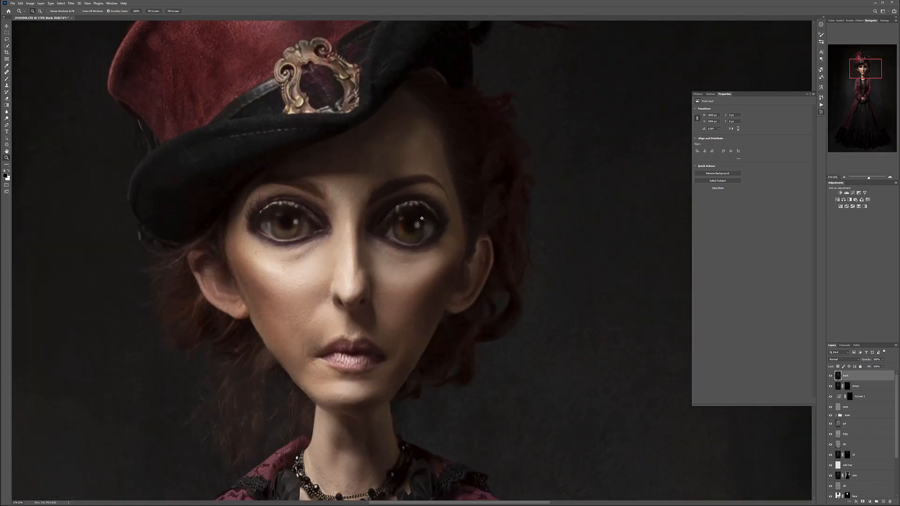
{"action": "left_click_drag", "start_coordinate": [335, 214], "coordinate": [297, 227]}
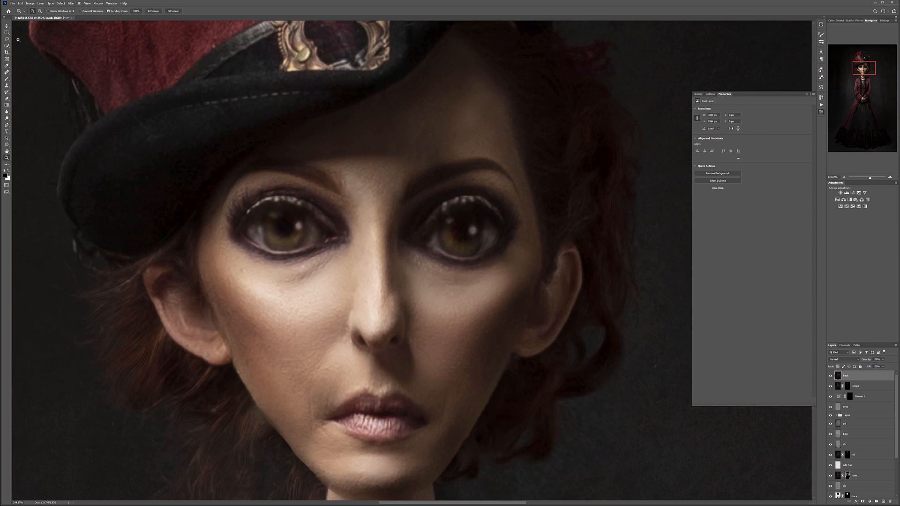
- On a new empty layer, make a circular selection around the iris of the picture's left eye and fill it with black
{"action": "left_click", "coordinate": [883, 502]}
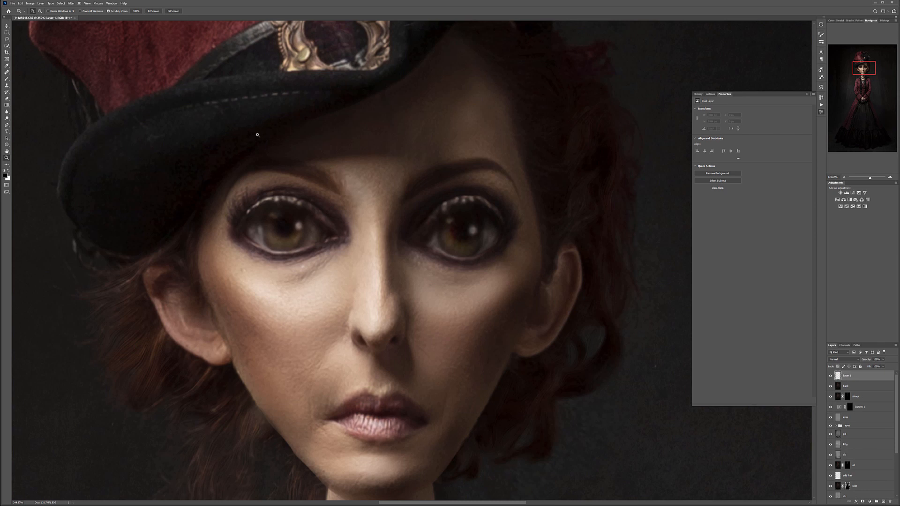
{"action": "left_click", "coordinate": [7, 33]}
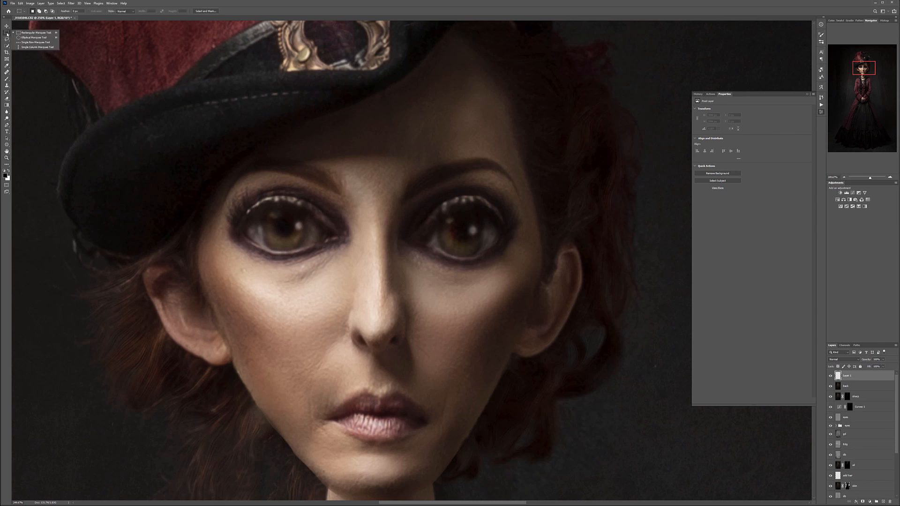
{"action": "left_click", "coordinate": [29, 37]}
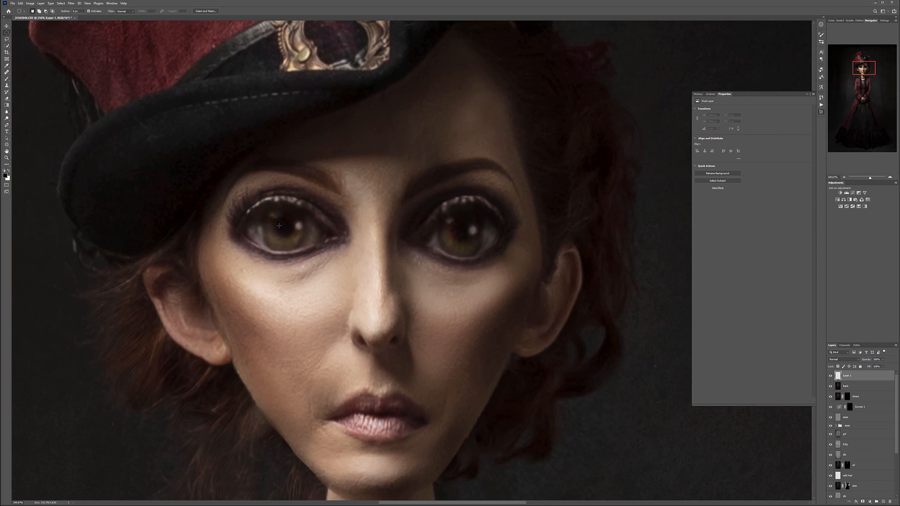
{"action": "mouse_move", "coordinate": [281, 227]}
{"action": "left_mouse_down"}
{"action": "mouse_move", "coordinate": [312, 258]}
{"action": "mouse_move", "coordinate": [295, 227]}
{"action": "left_mouse_up"}
{"action": "key", "text": "alt+BackSpace"}
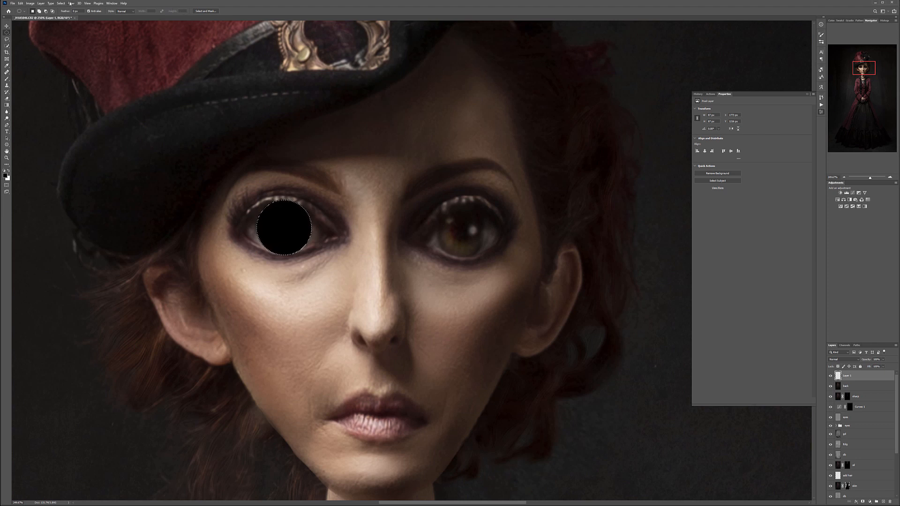
- Render a Clouds texture inside the circular iris selection on the picture's left eye
{"action": "left_click", "coordinate": [71, 4]}
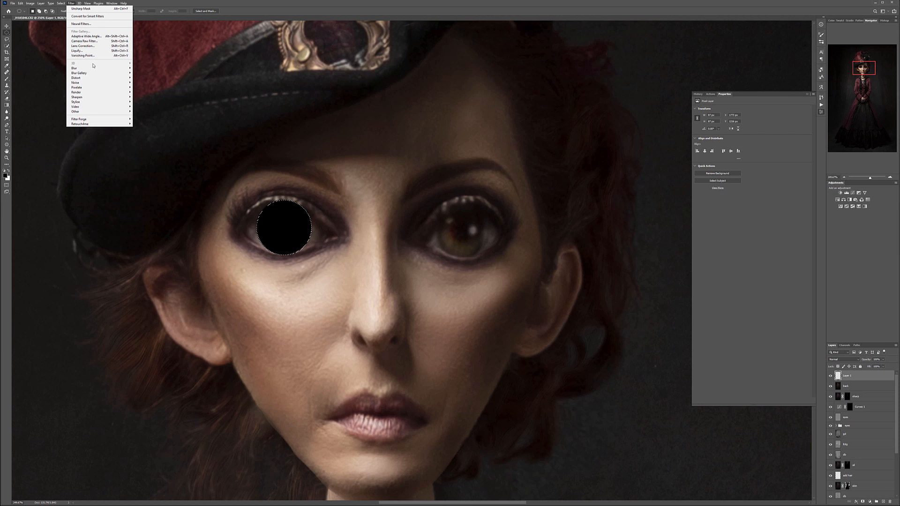
{"action": "mouse_move", "coordinate": [88, 94]}
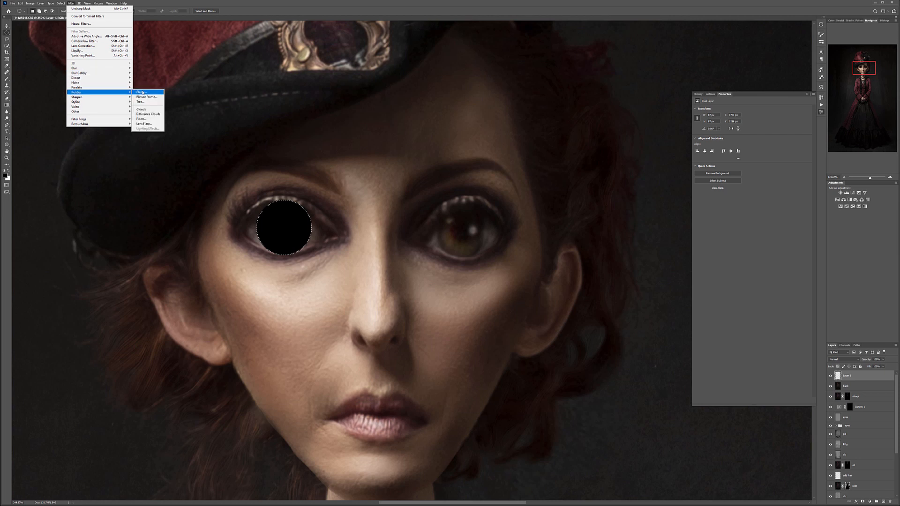
{"action": "left_click", "coordinate": [144, 111]}
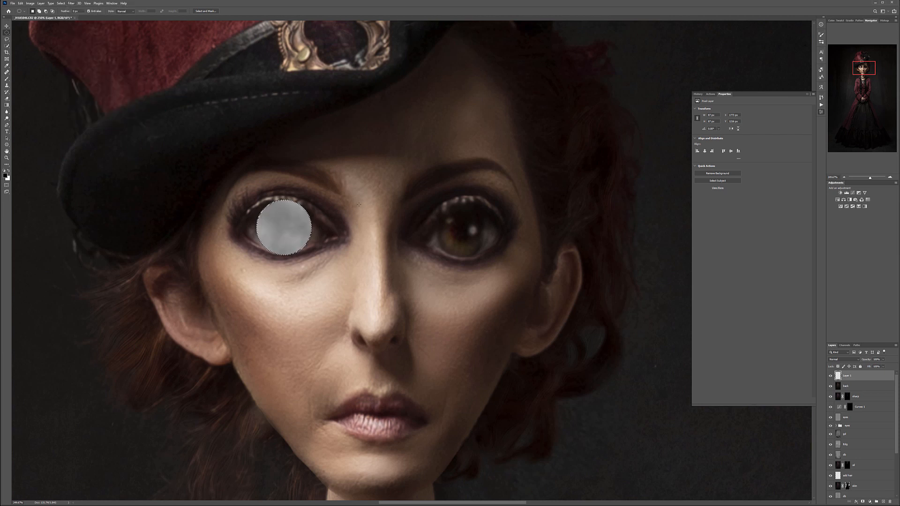
- Apply Difference Clouds repeatedly to the selected iris circle to build a dark, high-contrast veined texture
{"action": "left_click", "coordinate": [71, 4]}
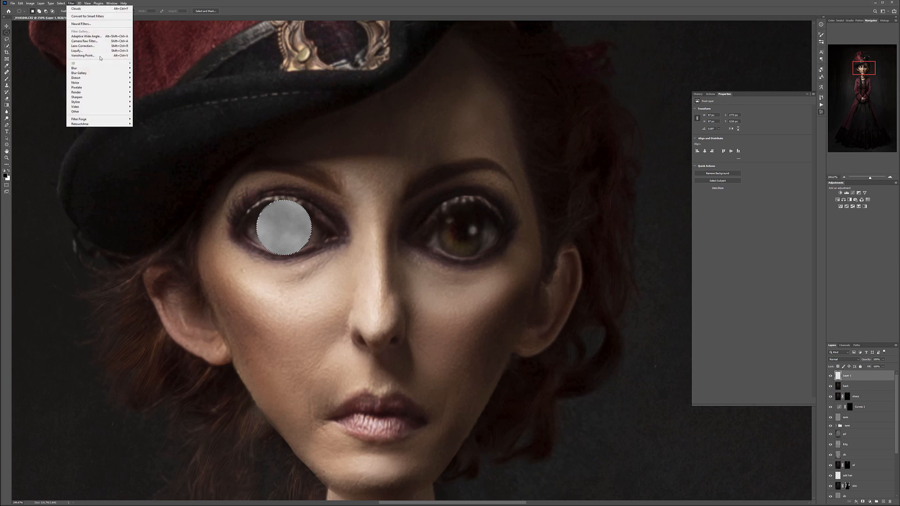
{"action": "mouse_move", "coordinate": [109, 93]}
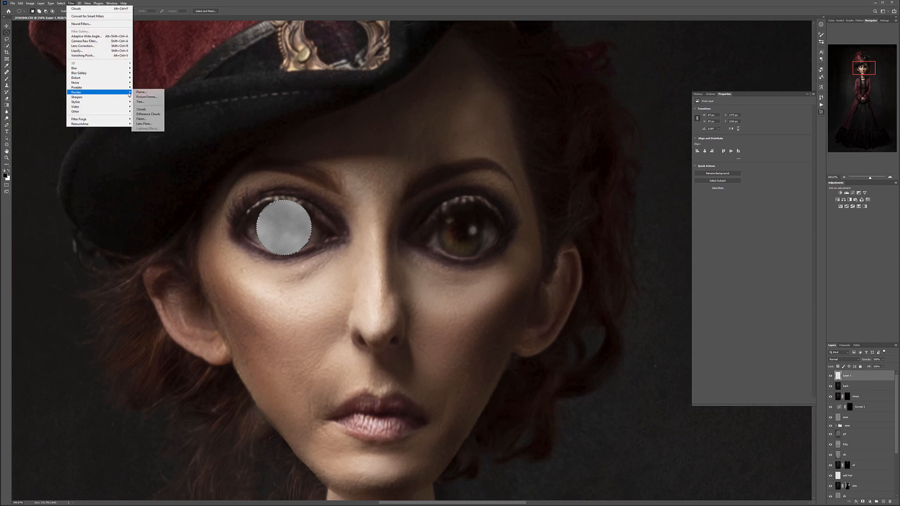
{"action": "left_click", "coordinate": [148, 115]}
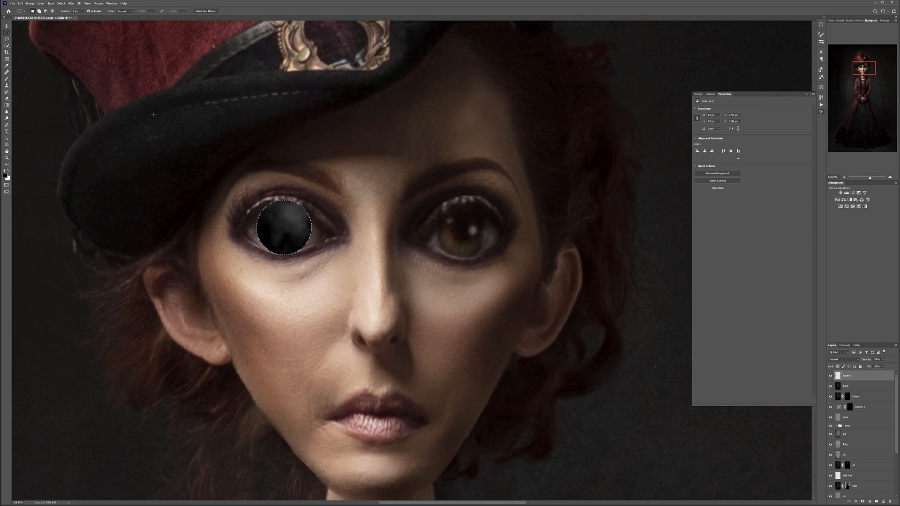
{"action": "key", "text": "ctrl+f"}
{"action": "key", "text": "Escape"}
{"action": "left_click", "coordinate": [71, 3]}
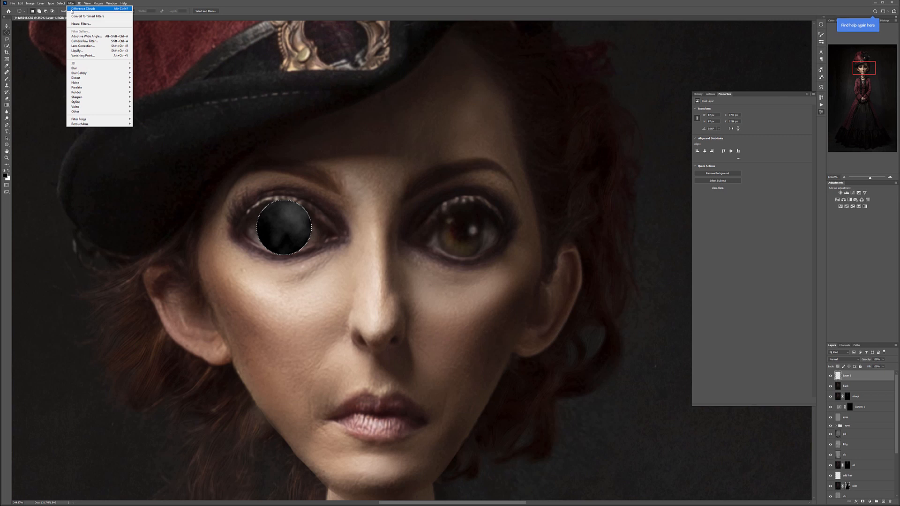
{"action": "left_click", "coordinate": [72, 9]}
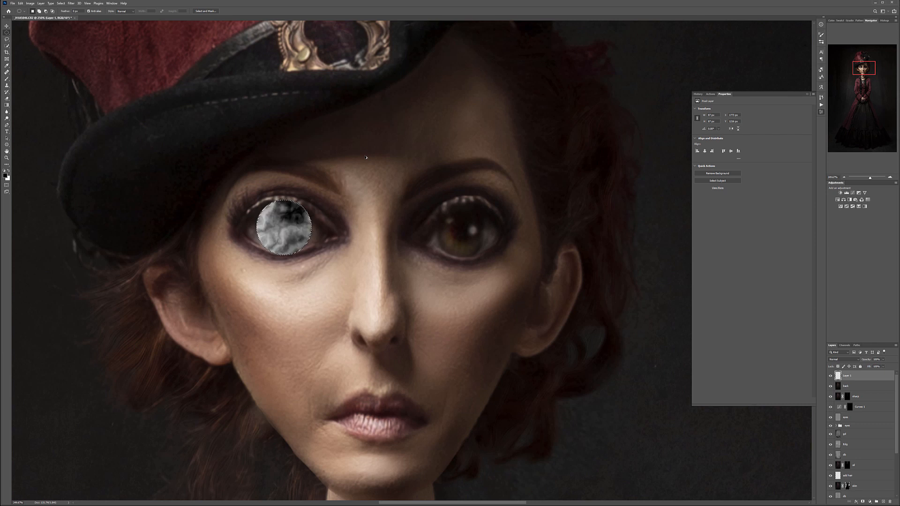
{"action": "key", "text": "ctrl+alt+f"}
{"action": "key", "text": "ctrl+alt+f"}
{"action": "key", "text": "ctrl+alt+f"}
{"action": "key", "text": "ctrl+alt+f"}
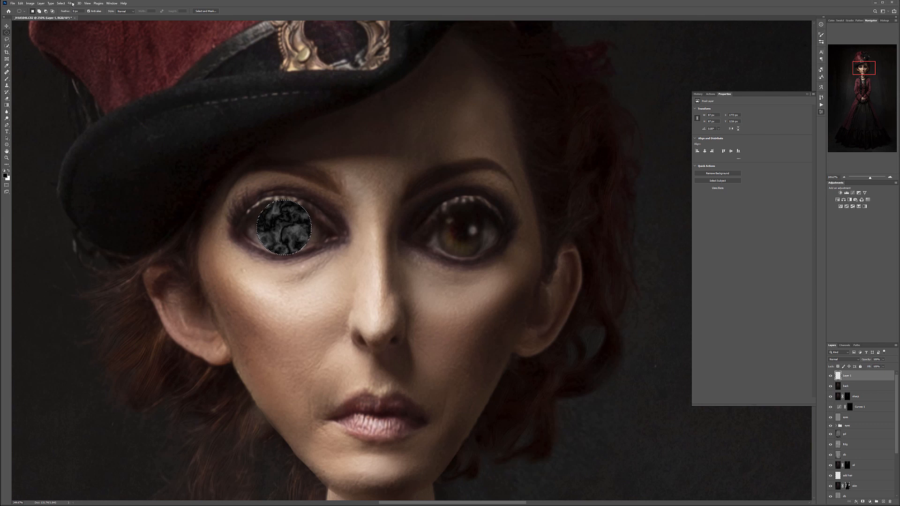
- Apply a Zoom-method Radial Blur with a slightly raised amount to the iris texture, and run it a second time
{"action": "left_click", "coordinate": [71, 3]}
{"action": "mouse_move", "coordinate": [106, 71]}
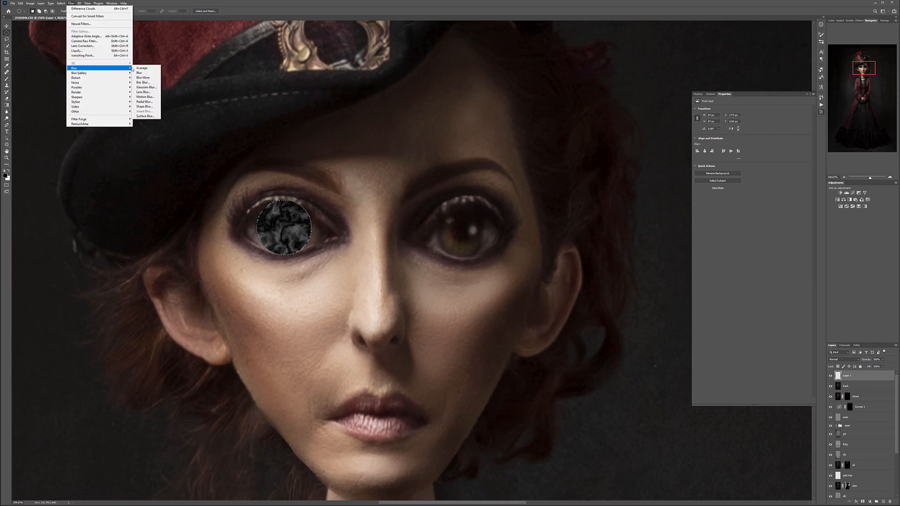
{"action": "left_click", "coordinate": [146, 101]}
{"action": "left_click", "coordinate": [431, 180]}
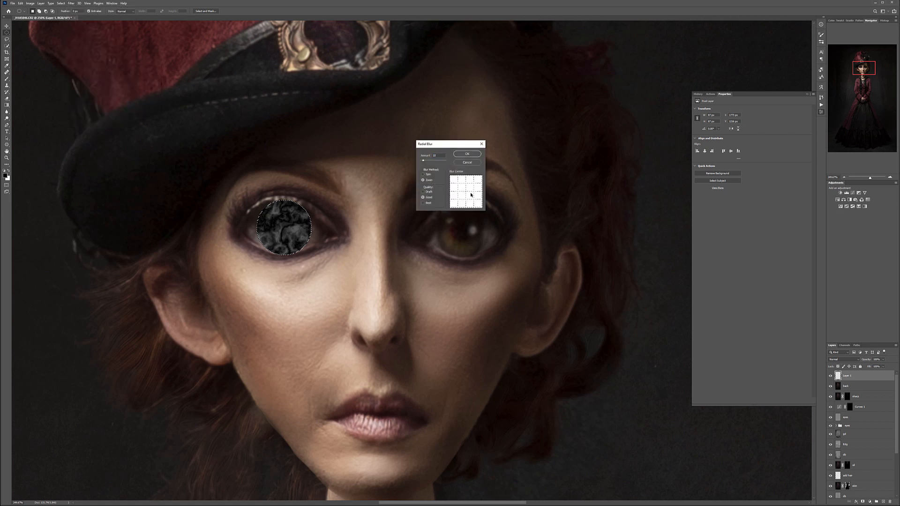
{"action": "left_click_drag", "start_coordinate": [425, 160], "coordinate": [427, 162]}
{"action": "left_click", "coordinate": [462, 155]}
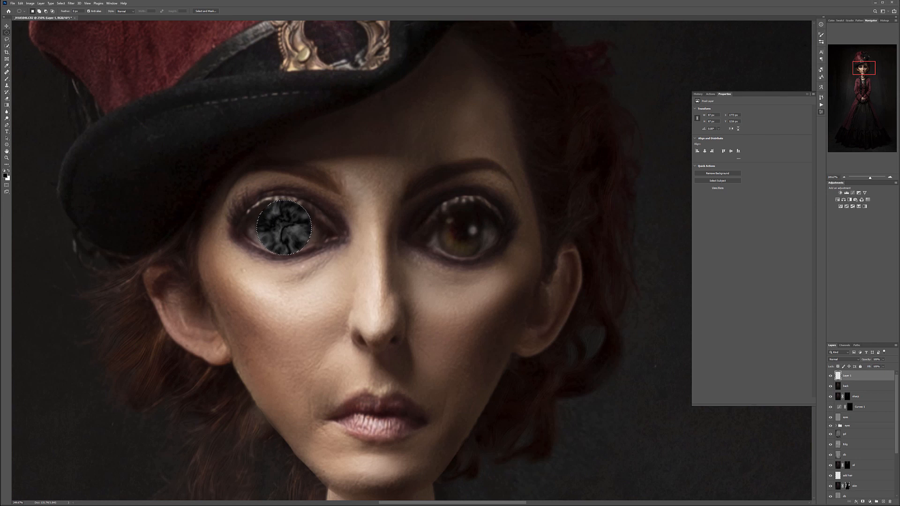
{"action": "left_click", "coordinate": [70, 3]}
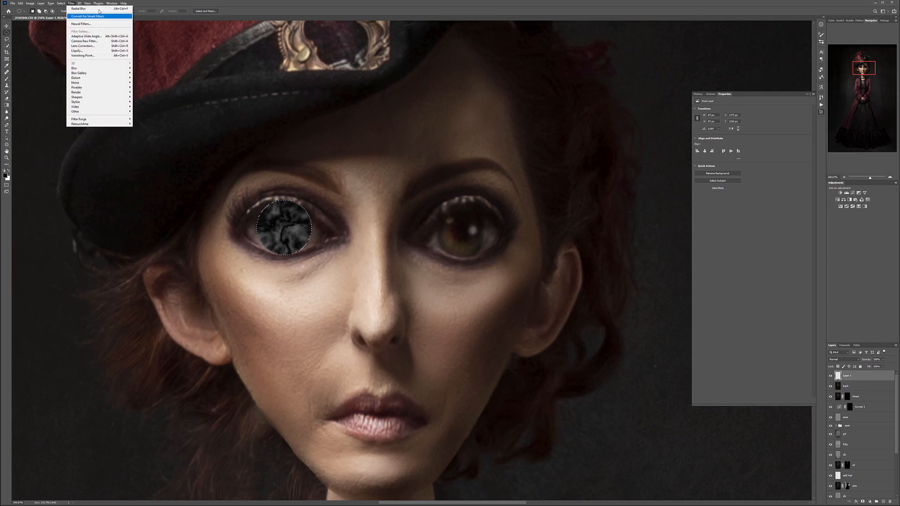
{"action": "left_click", "coordinate": [99, 10]}
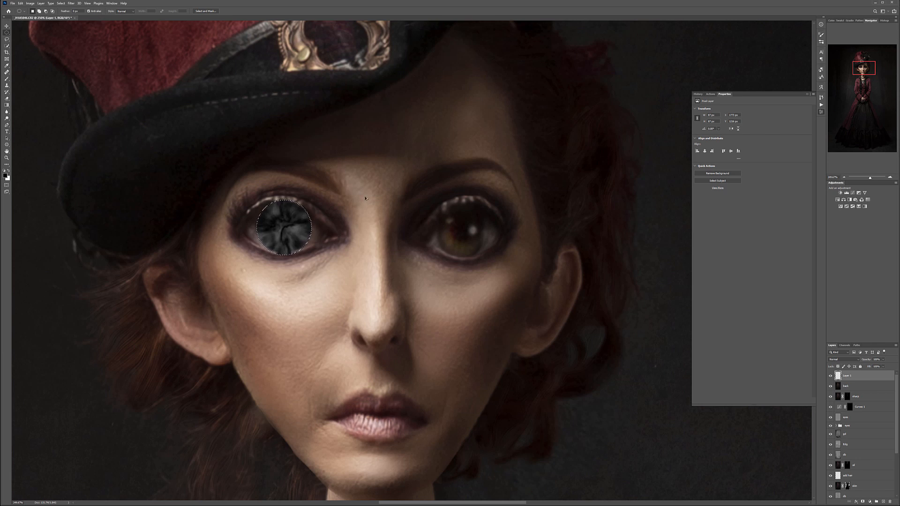
- Deselect the iris circle and set the texture layer's blend mode to Soft Light
{"action": "key", "text": "ctrl+d"}
{"action": "left_click", "coordinate": [859, 361]}
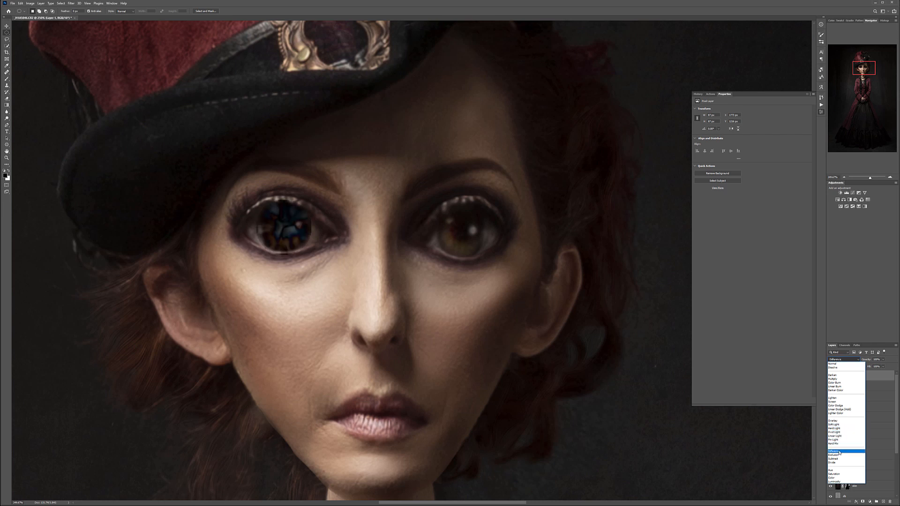
{"action": "left_click", "coordinate": [841, 426]}
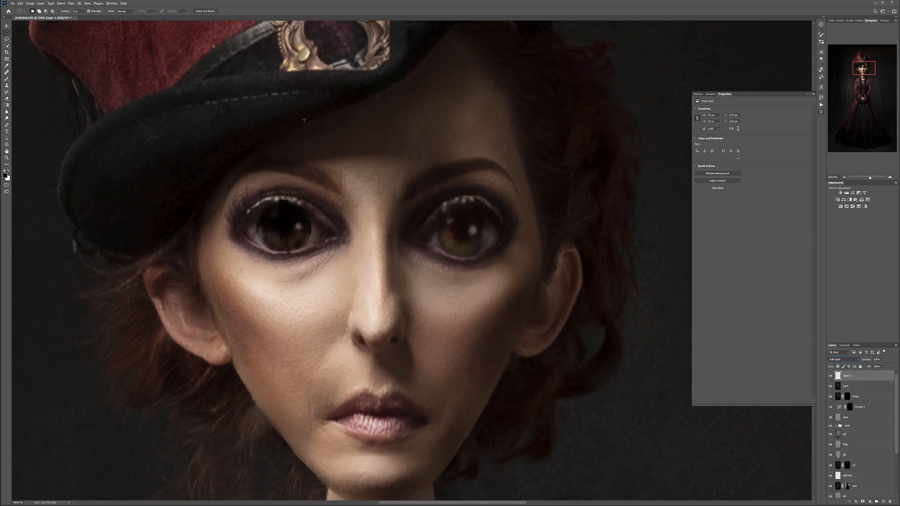
- Sharpen the iris texture with Unsharp Mask at a slightly reduced amount
{"action": "left_click", "coordinate": [71, 3]}
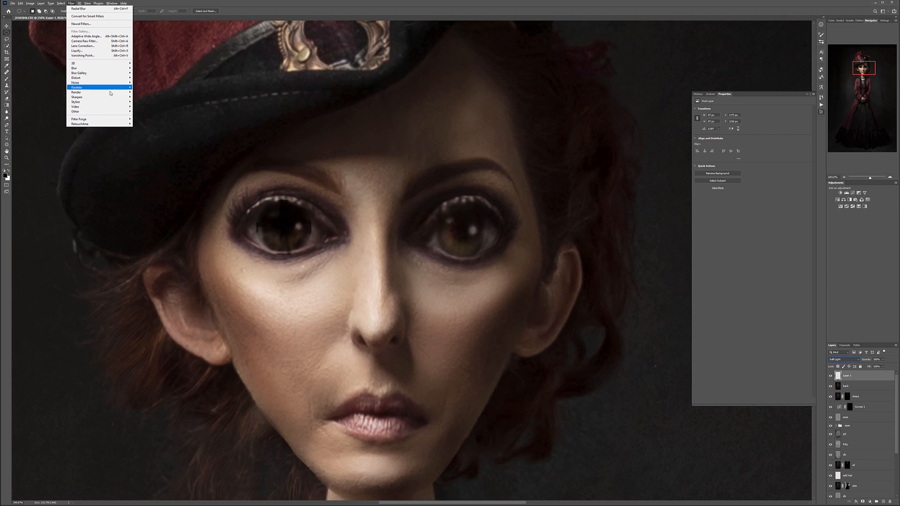
{"action": "mouse_move", "coordinate": [109, 97]}
{"action": "left_click", "coordinate": [148, 121]}
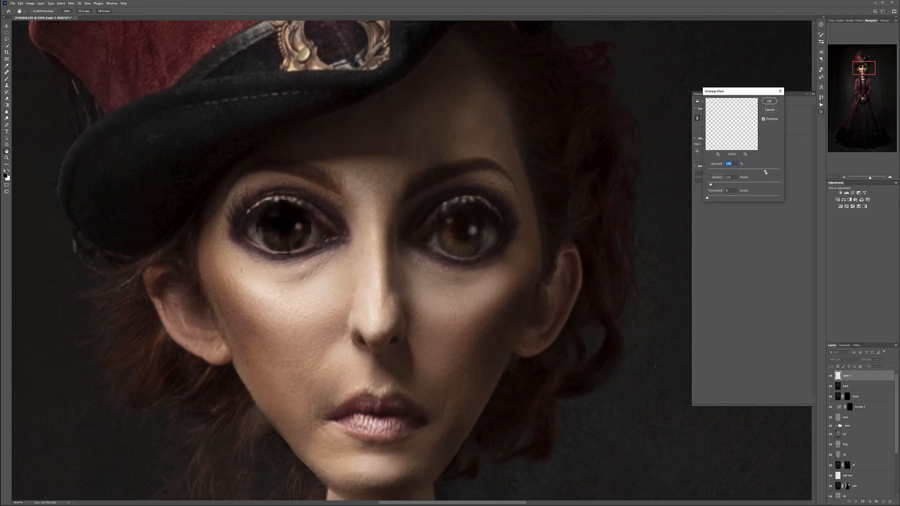
{"action": "left_click_drag", "start_coordinate": [766, 172], "coordinate": [758, 171]}
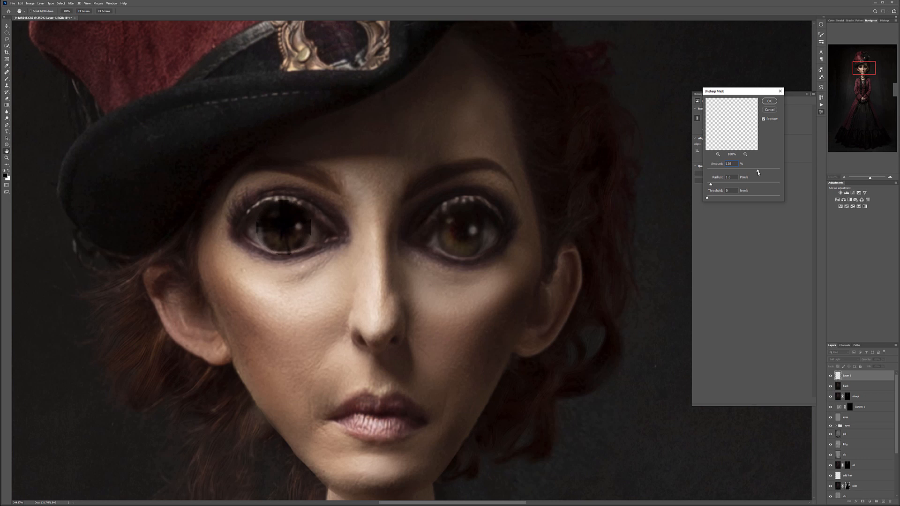
{"action": "left_click", "coordinate": [768, 102]}
- Rename the iris texture layer as eye overlay and add a black layer mask that hides it
{"action": "left_click", "coordinate": [6, 26]}
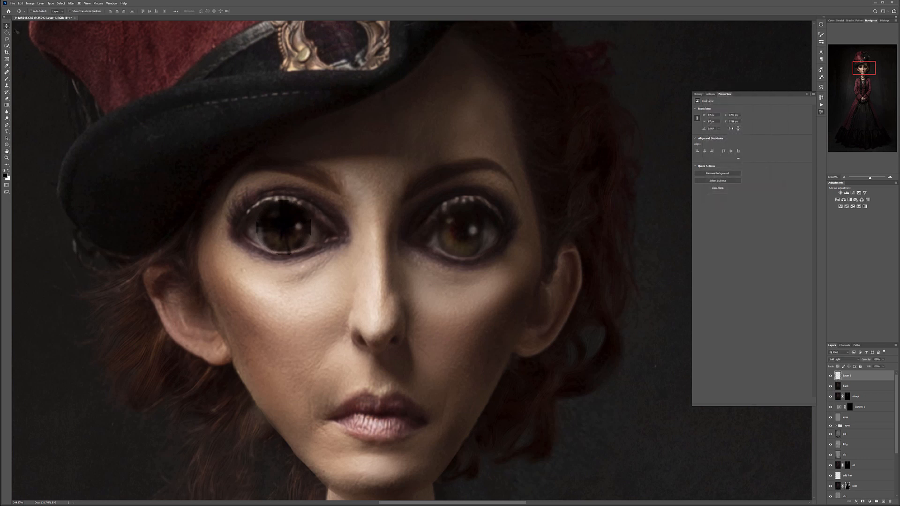
{"action": "double_click", "coordinate": [848, 376]}
{"action": "key", "text": "Return"}
{"action": "left_click", "coordinate": [863, 502], "text": "alt"}
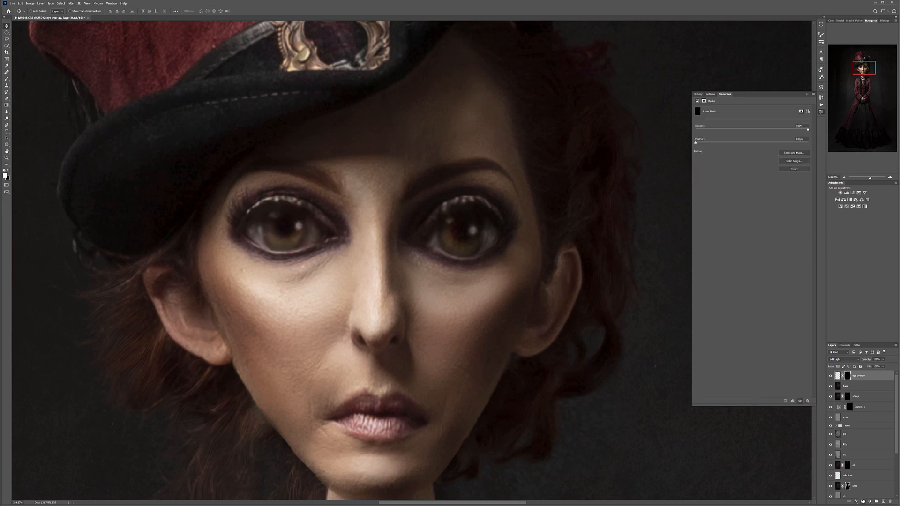
- Prepare a smaller Brush for painting on the eye overlay layer's mask
{"action": "left_click", "coordinate": [7, 79]}
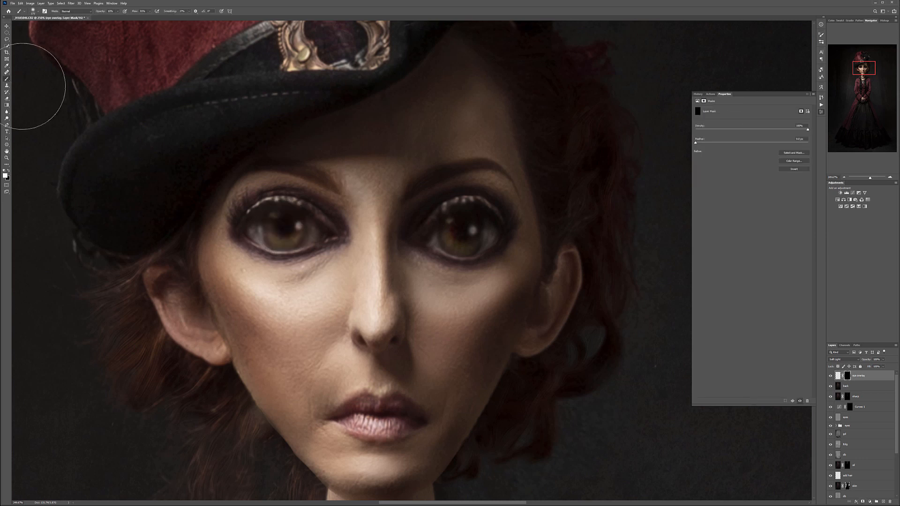
{"action": "key", "text": "bracketleft"}
{"action": "key", "text": "bracketleft"}
{"action": "key", "text": "bracketleft"}
{"action": "key", "text": "bracketleft"}
{"action": "key", "text": "bracketleft"}
{"action": "key", "text": "bracketleft"}
{"action": "key", "text": "bracketleft"}
{"action": "key", "text": "bracketleft"}
{"action": "key", "text": "bracketleft"}
{"action": "key", "text": "bracketleft"}
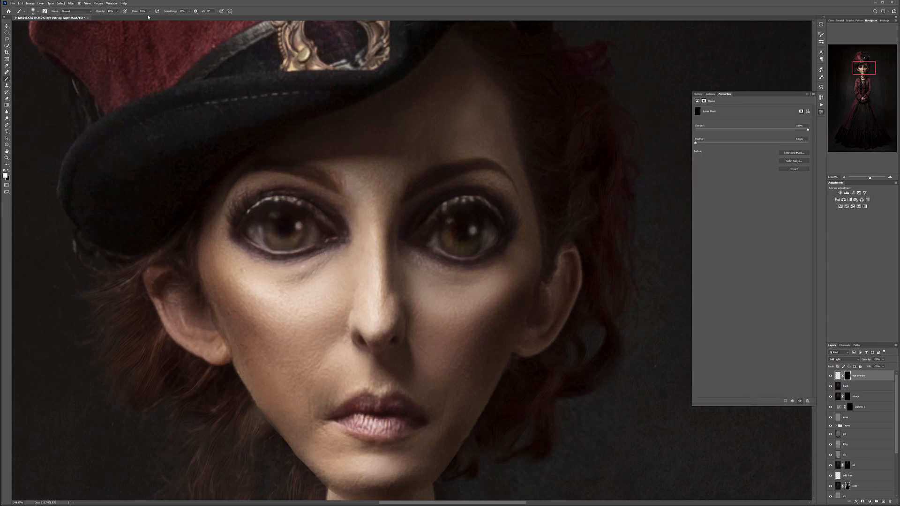
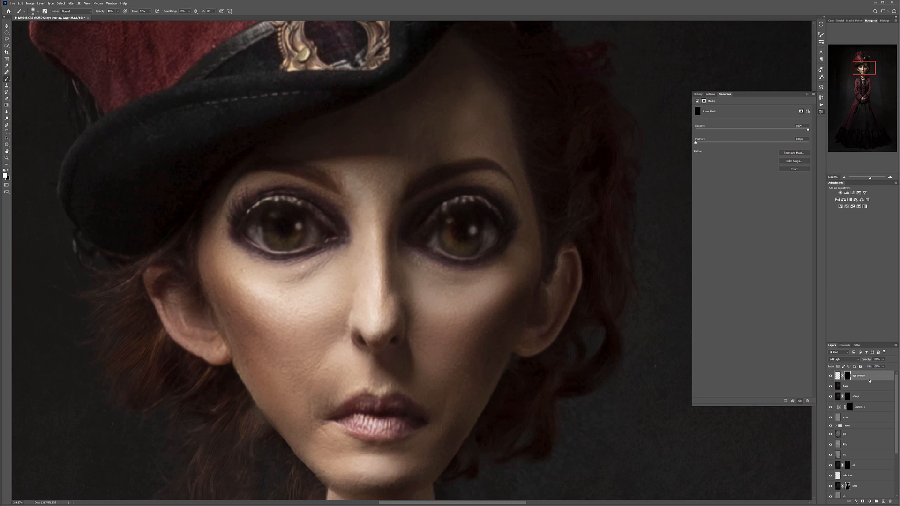
- Duplicate the eye overlay layer and move the copy over the character's other iris
{"action": "key", "text": "ctrl+j"}
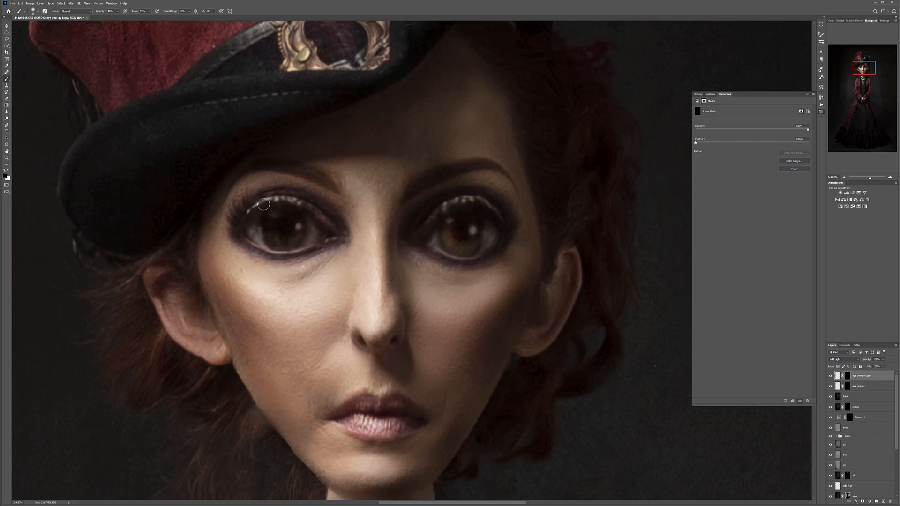
{"action": "left_click", "coordinate": [6, 26]}
{"action": "left_click_drag", "start_coordinate": [349, 242], "coordinate": [514, 247]}
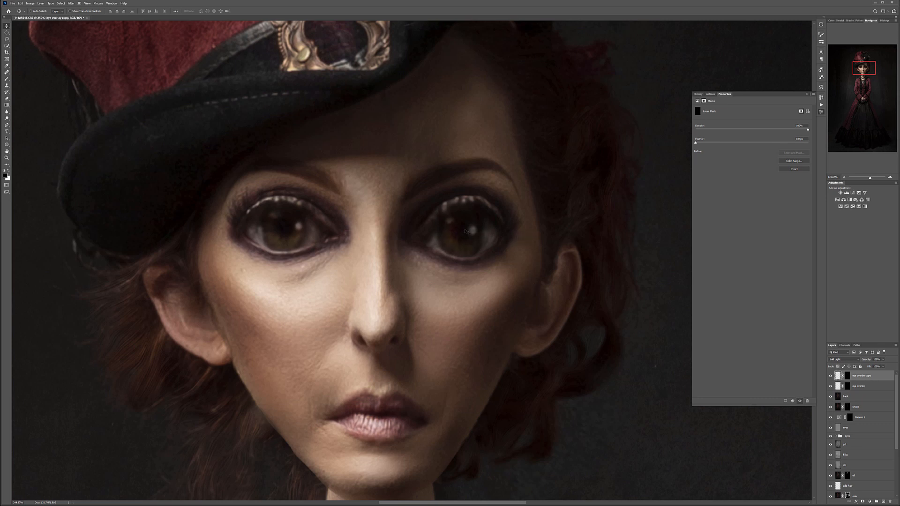
{"action": "scroll", "coordinate": [466, 231], "scroll_direction": "up", "scroll_amount": 4}
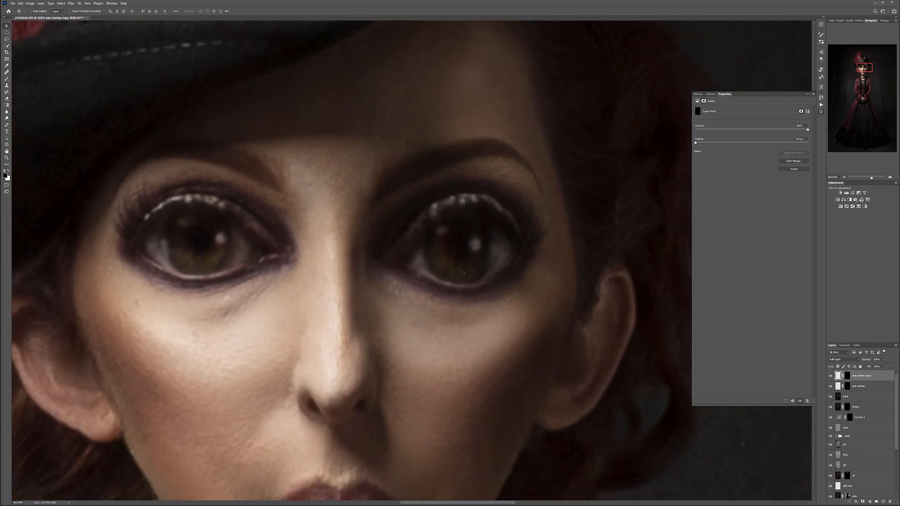
- Lower the opacity of both the eye overlay copy and the eye overlay layers
{"action": "left_click", "coordinate": [889, 360]}
{"action": "mouse_move", "coordinate": [884, 367]}
{"action": "left_mouse_down"}
{"action": "mouse_move", "coordinate": [871, 366]}
{"action": "mouse_move", "coordinate": [878, 369]}
{"action": "left_mouse_up"}
{"action": "left_click", "coordinate": [869, 388]}
{"action": "left_click", "coordinate": [884, 360]}
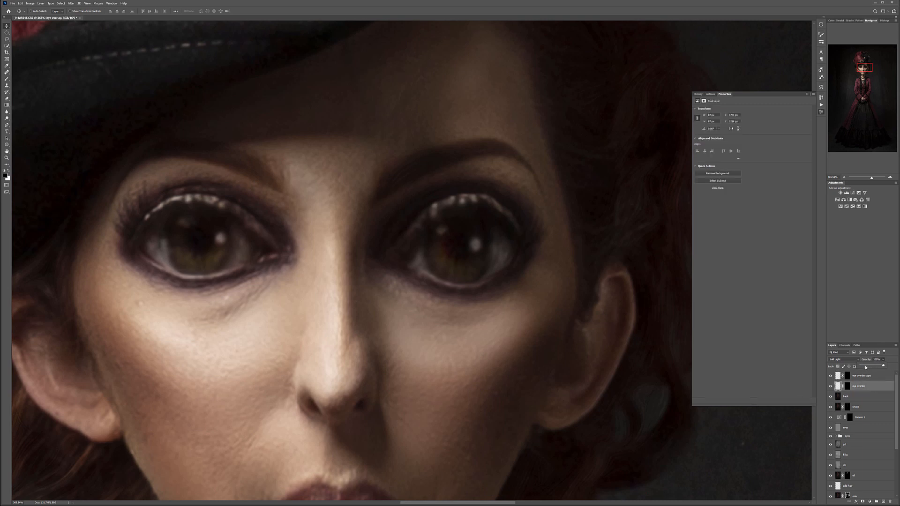
{"action": "left_click_drag", "start_coordinate": [870, 366], "coordinate": [879, 368]}
- Examine the full-length figure to judge how the textured eyes fit the overall portrait
{"action": "scroll", "coordinate": [339, 241], "scroll_direction": "down", "scroll_amount": 10}
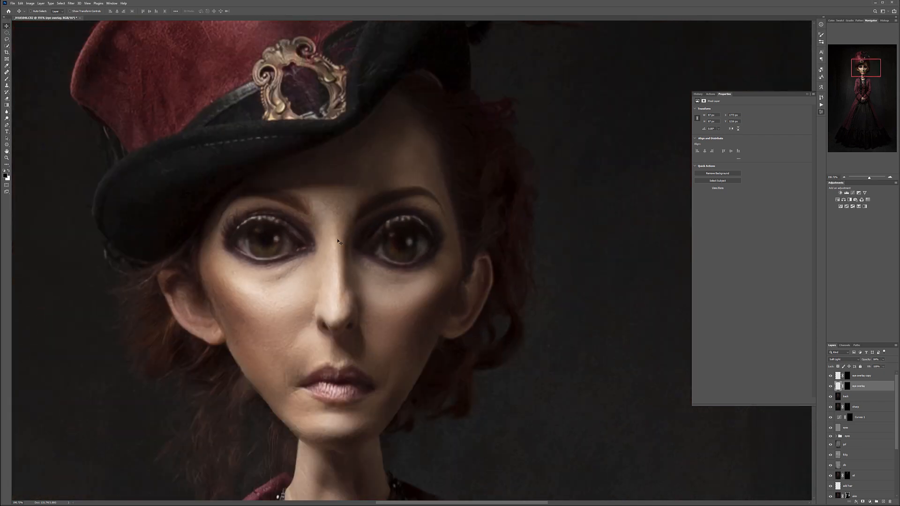
{"action": "scroll", "coordinate": [338, 241], "scroll_direction": "down", "scroll_amount": 5}
{"action": "scroll", "coordinate": [339, 242], "scroll_direction": "up", "scroll_amount": 3}
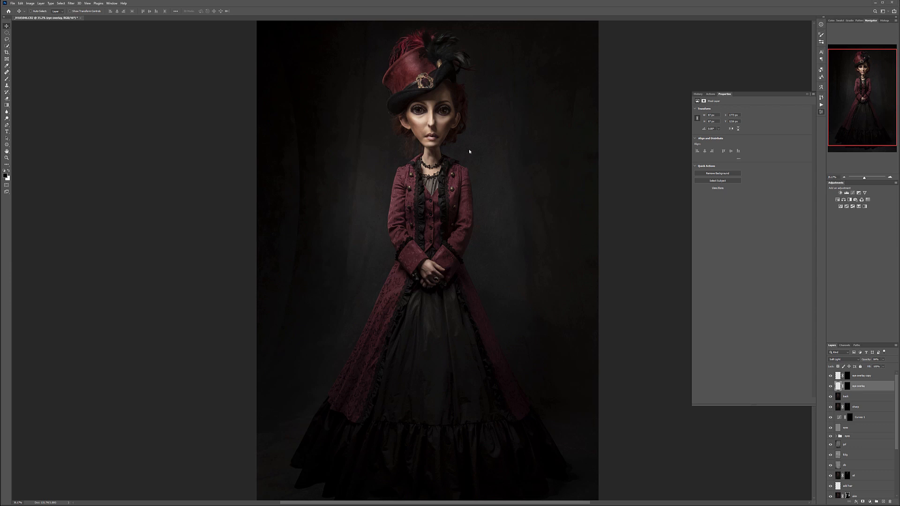
{"action": "scroll", "coordinate": [488, 146], "scroll_direction": "down", "scroll_amount": 3}
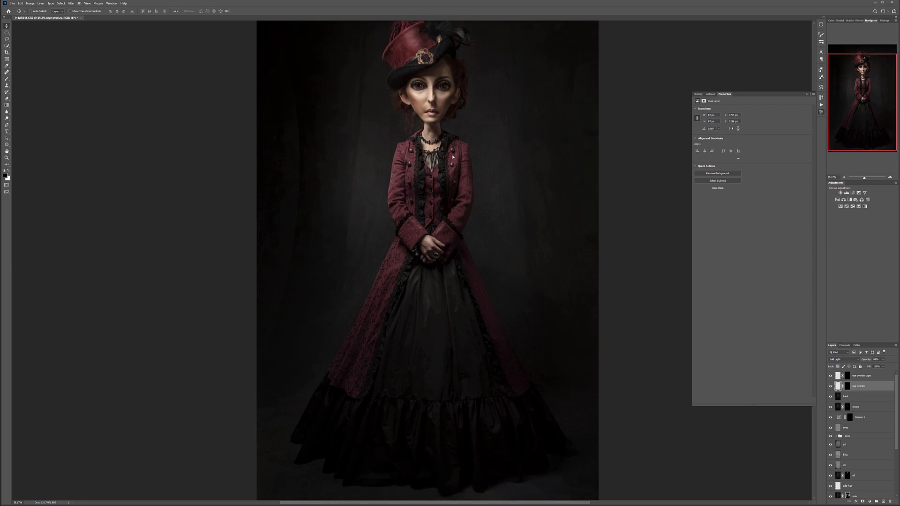
{"action": "scroll", "coordinate": [449, 140], "scroll_direction": "up", "scroll_amount": 10}
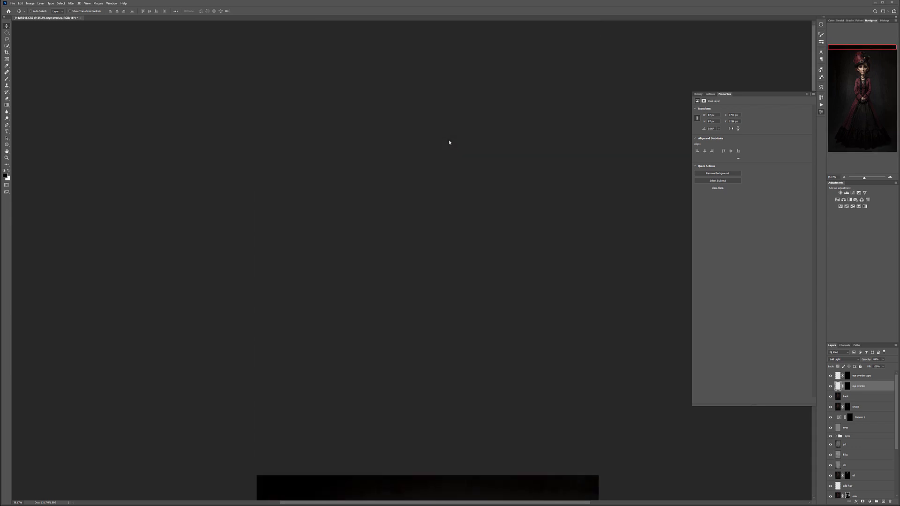
{"action": "scroll", "coordinate": [448, 141], "scroll_direction": "down", "scroll_amount": 3}
{"action": "scroll", "coordinate": [448, 145], "scroll_direction": "down", "scroll_amount": 10}
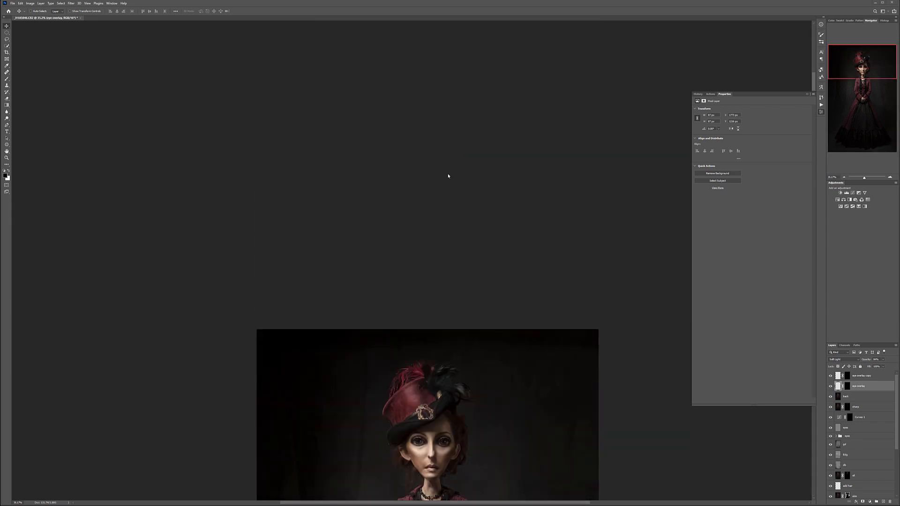
{"action": "left_click_drag", "start_coordinate": [499, 326], "coordinate": [430, 106]}
{"action": "left_click_drag", "start_coordinate": [472, 137], "coordinate": [517, 138]}
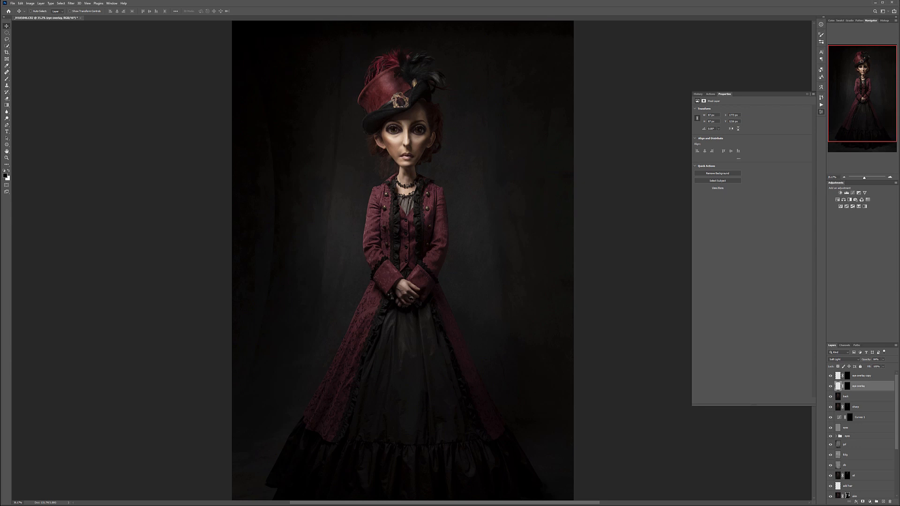
- Add a Curves adjustment layer above the eye overlay copy and set its blend mode to Color
{"action": "left_click", "coordinate": [874, 378]}
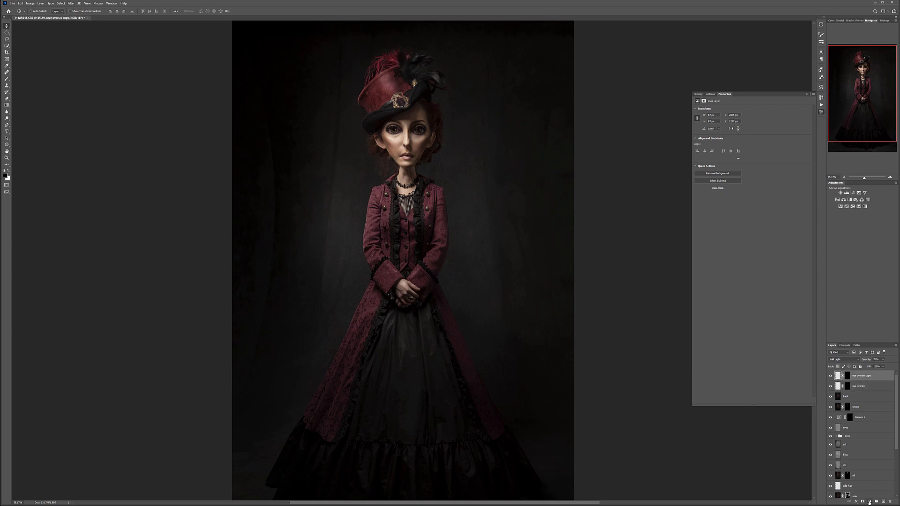
{"action": "left_click", "coordinate": [870, 502]}
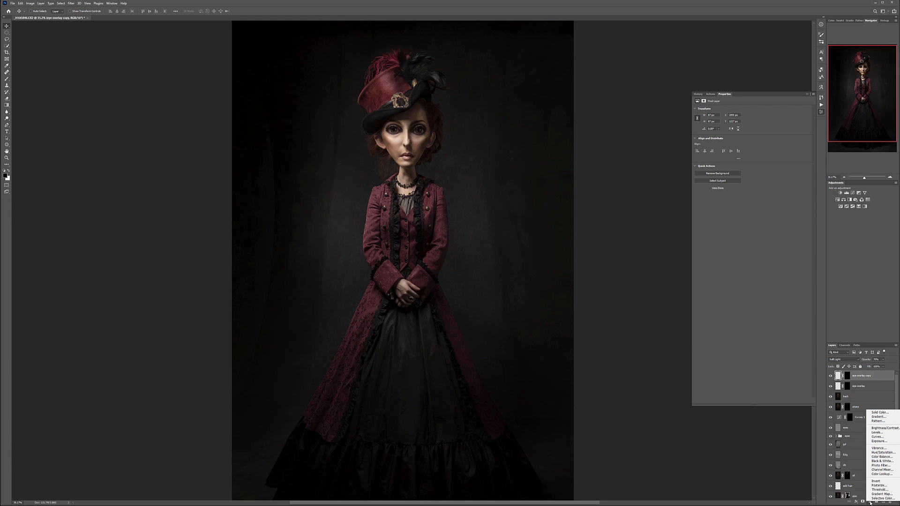
{"action": "left_click", "coordinate": [878, 437]}
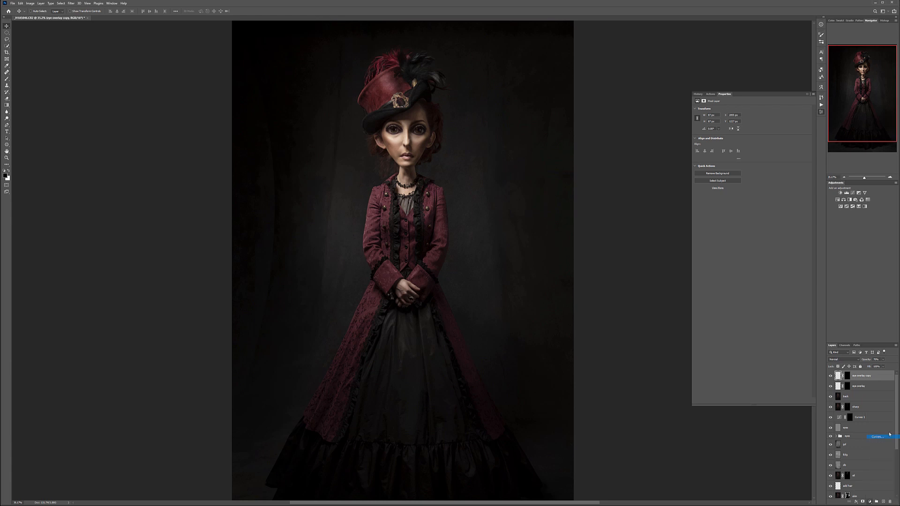
{"action": "left_click", "coordinate": [854, 360]}
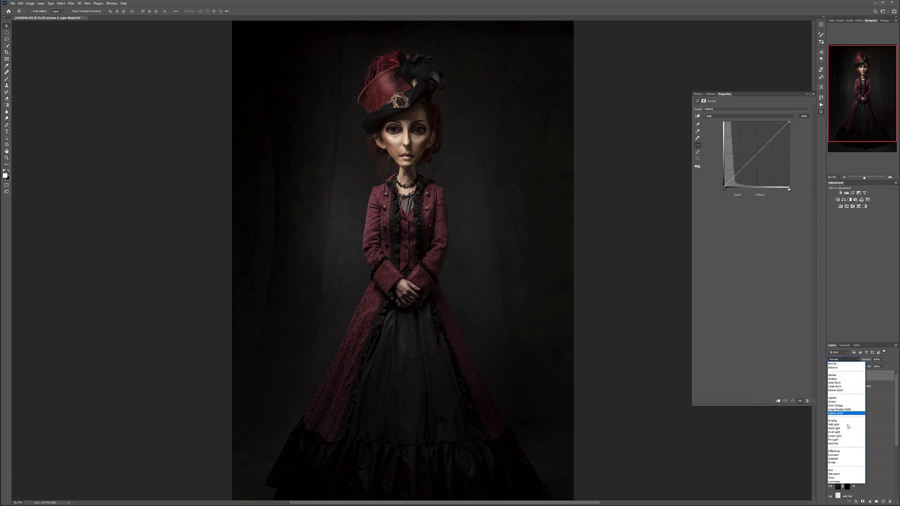
{"action": "left_click", "coordinate": [838, 478]}
- Pull the midpoint of the new Curves layer's Blue channel down slightly to warm the image
{"action": "left_click", "coordinate": [725, 116]}
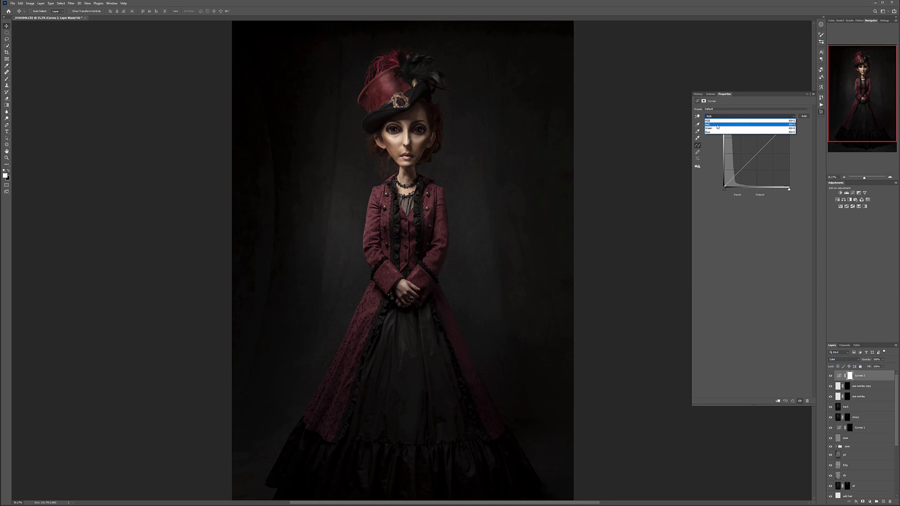
{"action": "left_click", "coordinate": [716, 132]}
{"action": "left_click", "coordinate": [757, 155]}
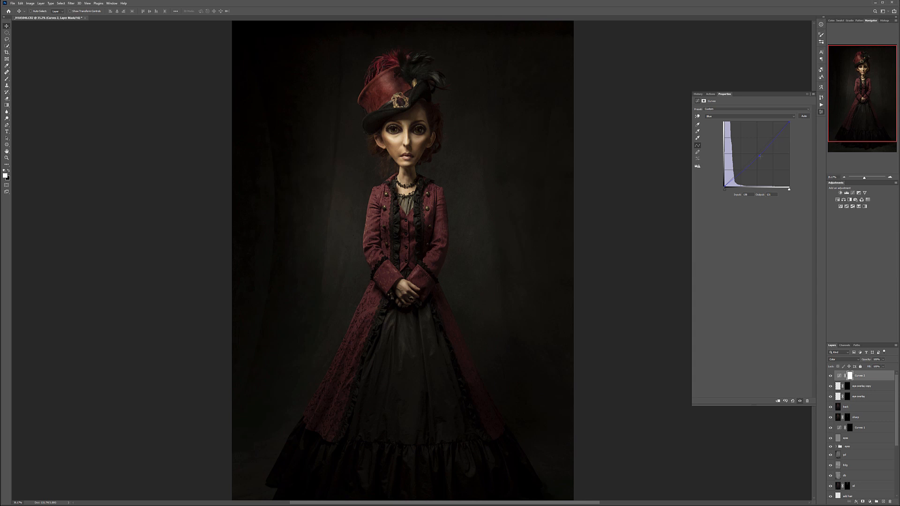
- Invert the Curves layer's mask to black and paint the warm tint onto the hands and neck with a soft white Brush
{"action": "left_click", "coordinate": [850, 376]}
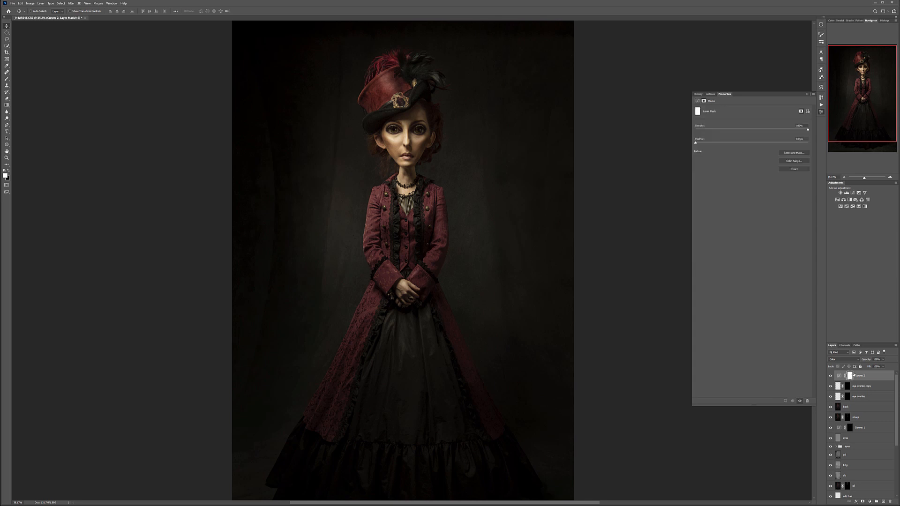
{"action": "key", "text": "ctrl+i"}
{"action": "scroll", "coordinate": [414, 297], "scroll_direction": "up", "scroll_amount": 5}
{"action": "left_click", "coordinate": [6, 79]}
{"action": "mouse_move", "coordinate": [374, 303]}
{"action": "left_mouse_down"}
{"action": "mouse_move", "coordinate": [392, 285]}
{"action": "mouse_move", "coordinate": [372, 252]}
{"action": "mouse_move", "coordinate": [384, 247]}
{"action": "mouse_move", "coordinate": [361, 268]}
{"action": "mouse_move", "coordinate": [381, 269]}
{"action": "mouse_move", "coordinate": [398, 311]}
{"action": "mouse_move", "coordinate": [449, 312]}
{"action": "mouse_move", "coordinate": [424, 297]}
{"action": "mouse_move", "coordinate": [421, 282]}
{"action": "mouse_move", "coordinate": [438, 277]}
{"action": "mouse_move", "coordinate": [451, 288]}
{"action": "mouse_move", "coordinate": [398, 292]}
{"action": "mouse_move", "coordinate": [376, 312]}
{"action": "mouse_move", "coordinate": [387, 306]}
{"action": "mouse_move", "coordinate": [366, 282]}
{"action": "mouse_move", "coordinate": [382, 312]}
{"action": "mouse_move", "coordinate": [421, 303]}
{"action": "mouse_move", "coordinate": [394, 300]}
{"action": "mouse_move", "coordinate": [410, 282]}
{"action": "mouse_move", "coordinate": [423, 313]}
{"action": "left_mouse_up"}
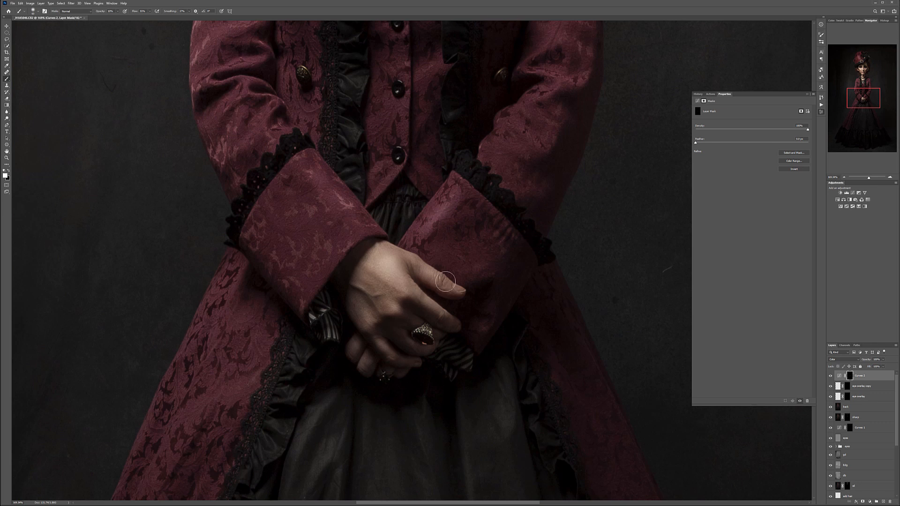
{"action": "scroll", "coordinate": [368, 240], "scroll_direction": "up", "scroll_amount": 10}
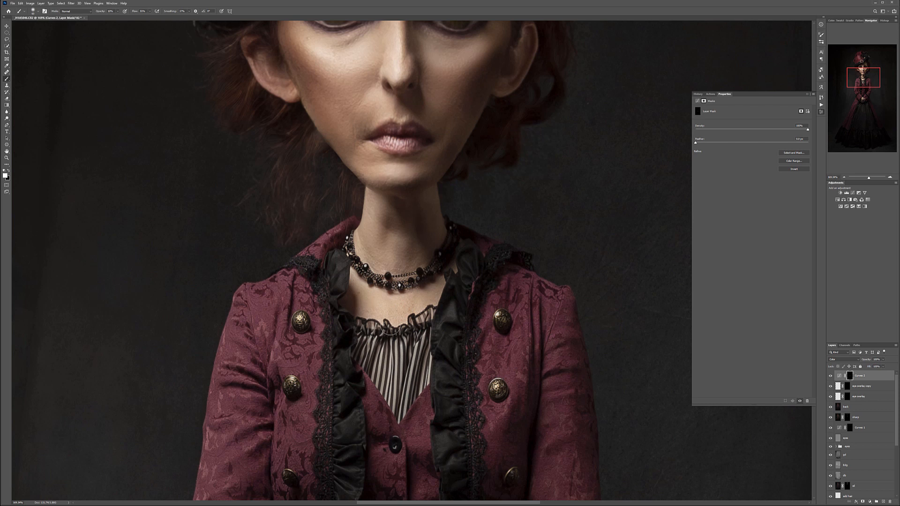
- Compare the portrait with and without the warming Curves layer and inspect the painted areas of its mask
{"action": "left_click", "coordinate": [830, 376]}
{"action": "scroll", "coordinate": [436, 342], "scroll_direction": "down", "scroll_amount": 9}
{"action": "scroll", "coordinate": [443, 440], "scroll_direction": "up", "scroll_amount": 4}
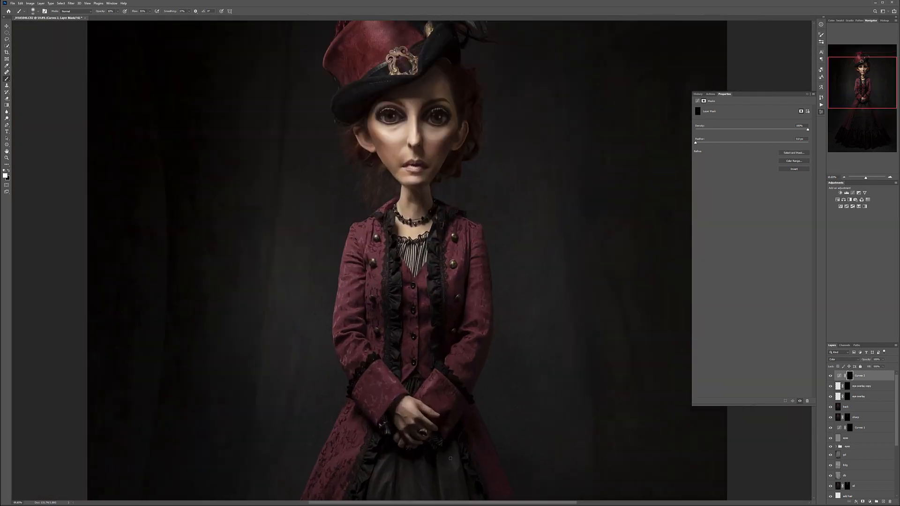
{"action": "left_click", "coordinate": [831, 376]}
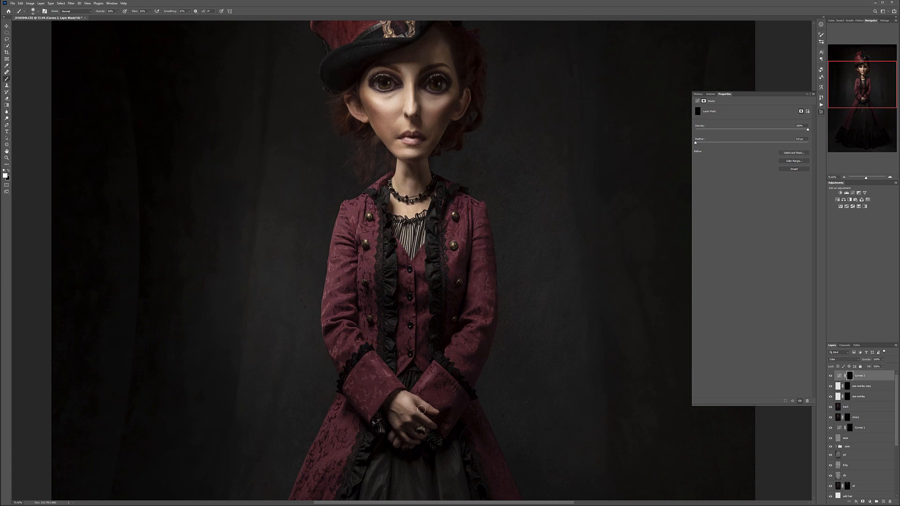
{"action": "left_click", "coordinate": [850, 376], "text": "alt"}
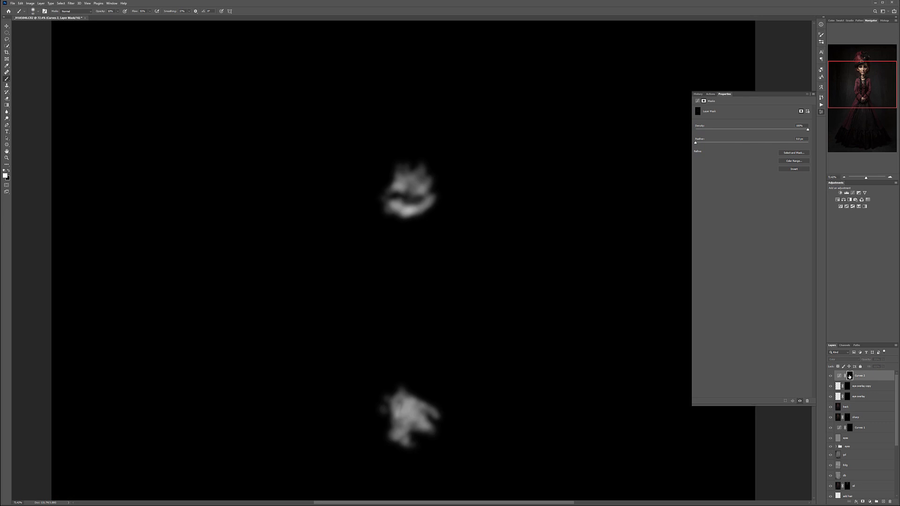
{"action": "left_click", "coordinate": [850, 376], "text": "alt"}
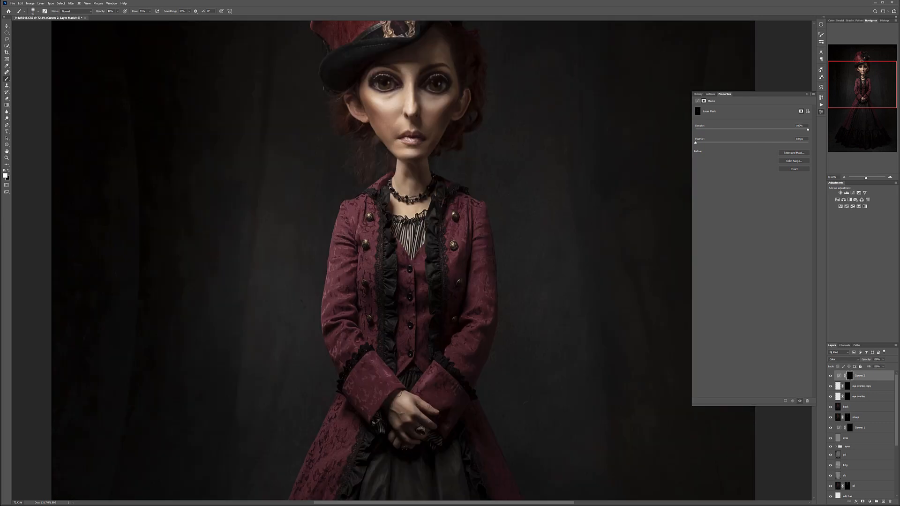
- Raise the midpoint of the Red channel and lower the Blue midpoint further in the warming Curves layer
{"action": "left_click", "coordinate": [839, 376]}
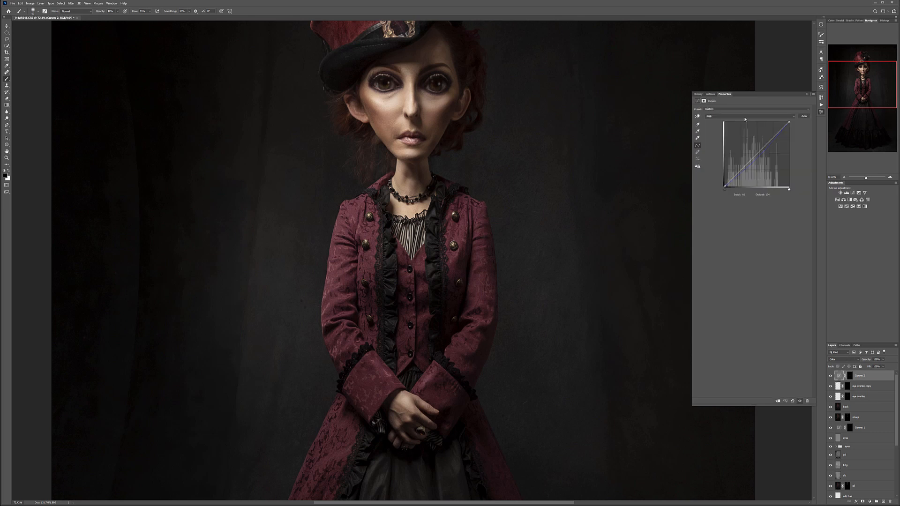
{"action": "left_click", "coordinate": [732, 120]}
{"action": "left_click", "coordinate": [732, 122]}
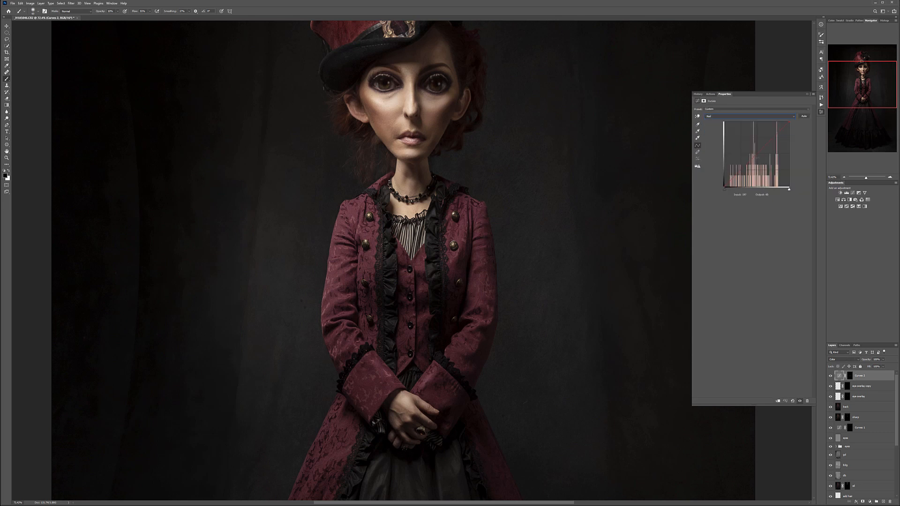
{"action": "left_click_drag", "start_coordinate": [755, 156], "coordinate": [751, 152]}
{"action": "left_click", "coordinate": [738, 116]}
{"action": "left_click", "coordinate": [741, 133]}
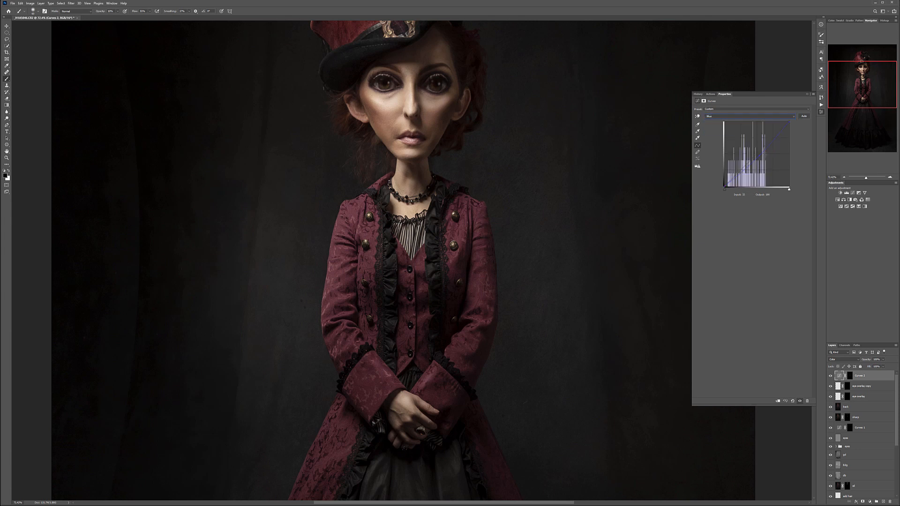
{"action": "left_click_drag", "start_coordinate": [760, 156], "coordinate": [760, 158]}
{"action": "scroll", "coordinate": [488, 240], "scroll_direction": "down", "scroll_amount": 11}
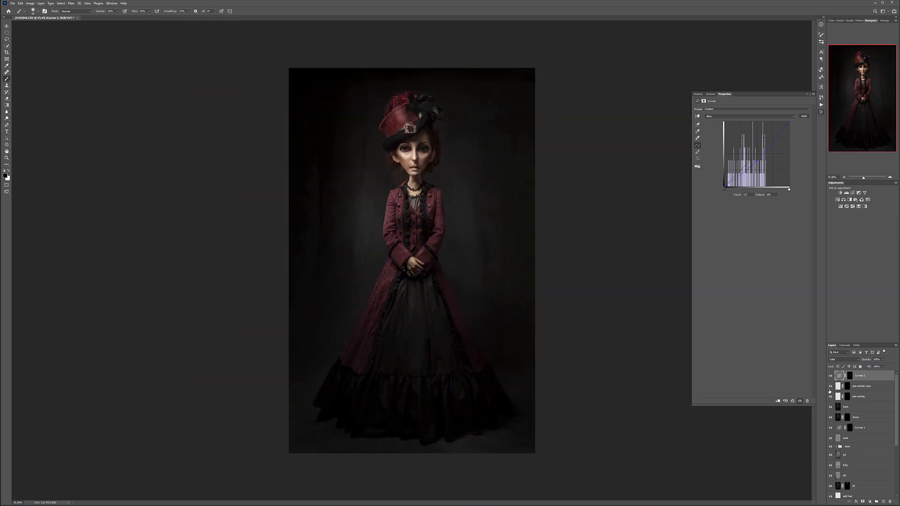
- Add a Black & White adjustment layer, lower its Yellows slightly, and raise its Reds, Greens, Cyans, Blues and Magentas
{"action": "left_click", "coordinate": [871, 502]}
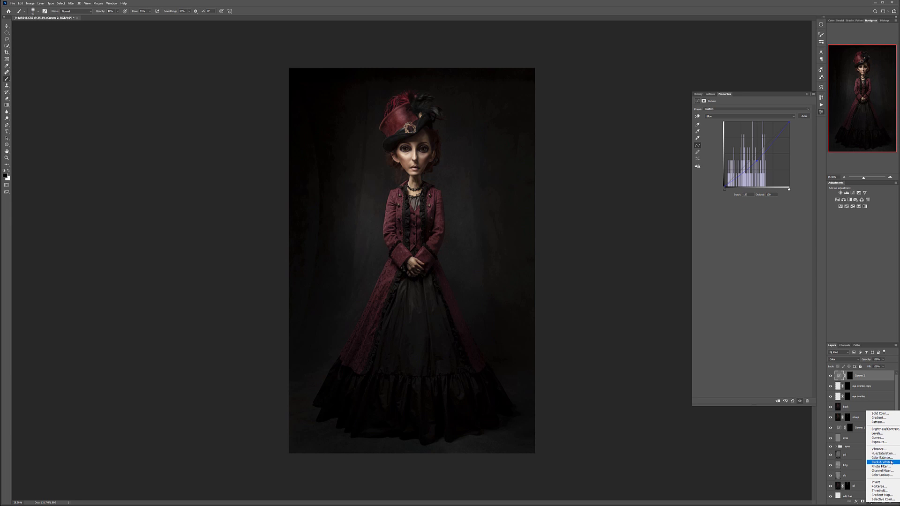
{"action": "left_click", "coordinate": [881, 463]}
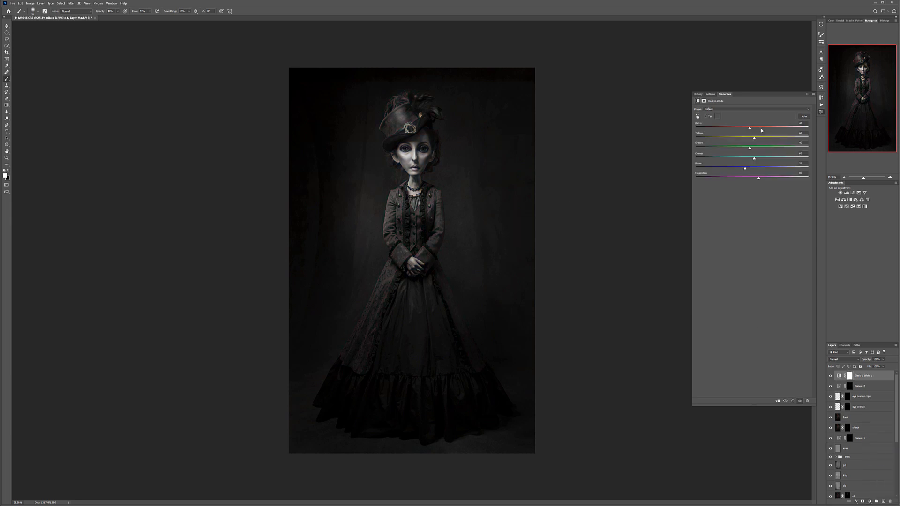
{"action": "left_click_drag", "start_coordinate": [756, 130], "coordinate": [768, 131]}
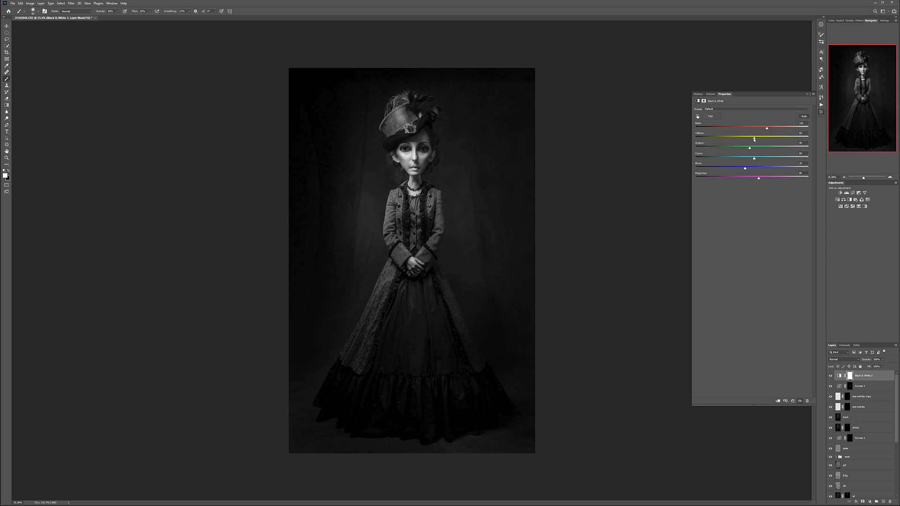
{"action": "left_click", "coordinate": [746, 139]}
{"action": "mouse_move", "coordinate": [760, 179]}
{"action": "left_mouse_down"}
{"action": "mouse_move", "coordinate": [746, 176]}
{"action": "mouse_move", "coordinate": [768, 177]}
{"action": "left_mouse_up"}
- Reduce the Black & White layer's opacity for partial desaturation and invert its mask to black
{"action": "left_click", "coordinate": [882, 359]}
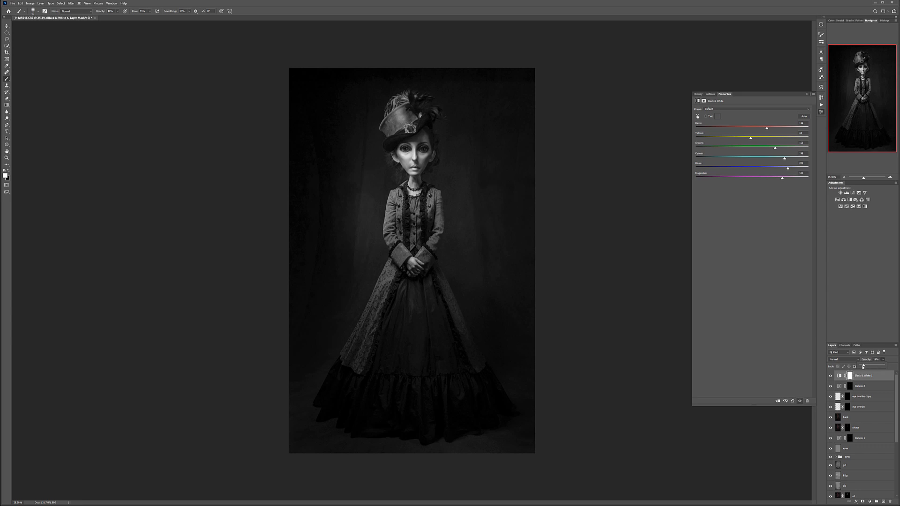
{"action": "left_click_drag", "start_coordinate": [861, 367], "coordinate": [876, 366]}
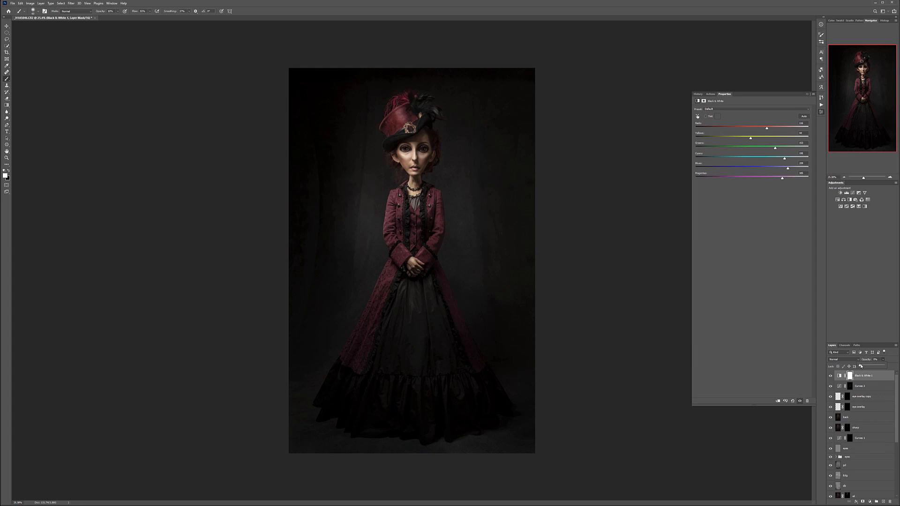
{"action": "left_click_drag", "start_coordinate": [868, 366], "coordinate": [869, 367]}
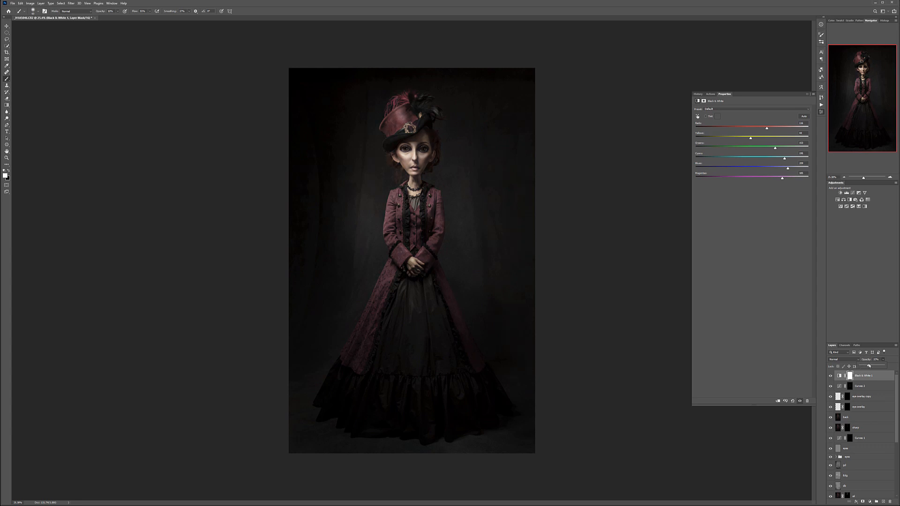
{"action": "left_click", "coordinate": [850, 376]}
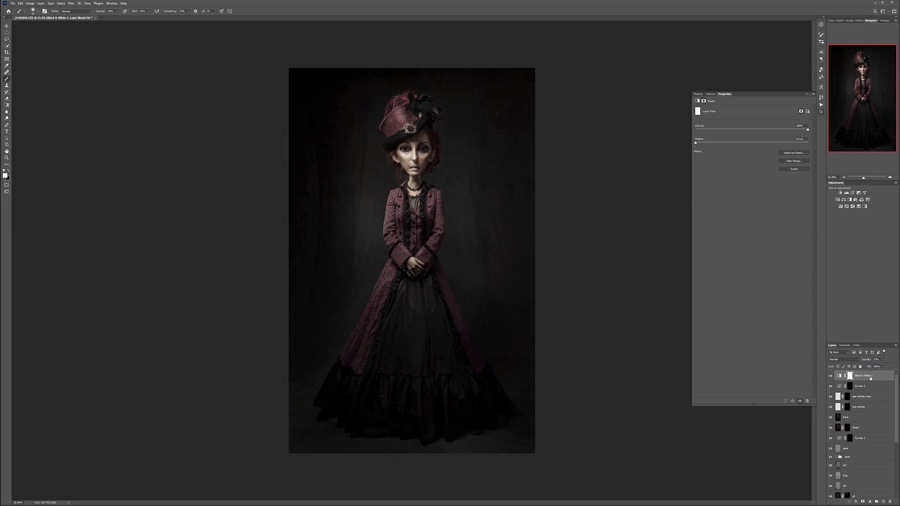
{"action": "key", "text": "ctrl+i"}
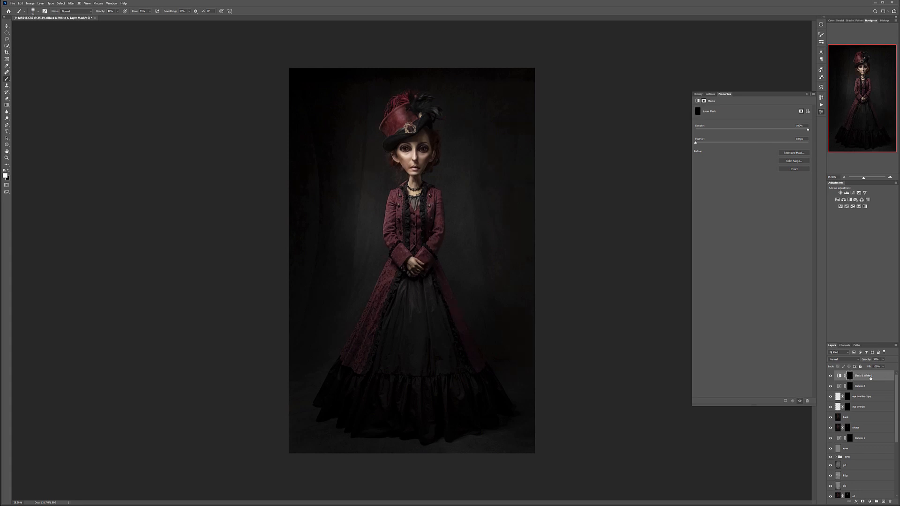
- Paint white on the Black & White layer's mask over the face, resizing the brush as needed, to desaturate the skin
{"action": "scroll", "coordinate": [426, 164], "scroll_direction": "up", "scroll_amount": 7}
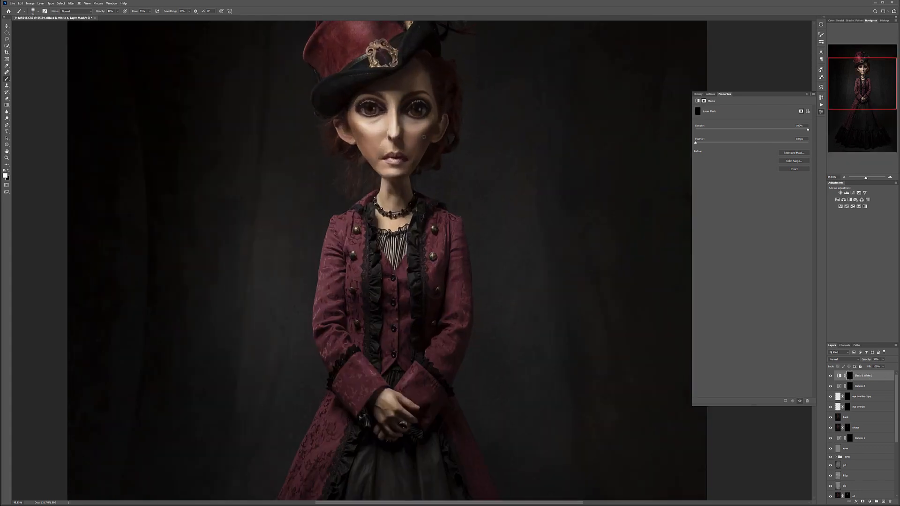
{"action": "left_click_drag", "start_coordinate": [396, 147], "coordinate": [409, 261]}
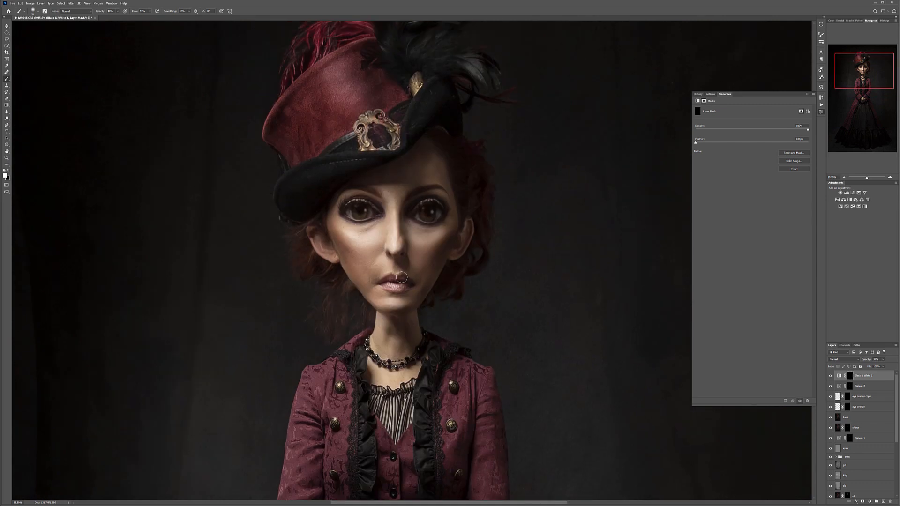
{"action": "key", "text": "bracketright"}
{"action": "key", "text": "bracketright"}
{"action": "key", "text": "bracketright"}
{"action": "key", "text": "bracketright"}
{"action": "key", "text": "bracketright"}
{"action": "key", "text": "bracketright"}
{"action": "key", "text": "bracketright"}
{"action": "mouse_move", "coordinate": [330, 225]}
{"action": "left_mouse_down"}
{"action": "mouse_move", "coordinate": [348, 254]}
{"action": "mouse_move", "coordinate": [337, 236]}
{"action": "mouse_move", "coordinate": [365, 255]}
{"action": "mouse_move", "coordinate": [356, 247]}
{"action": "mouse_move", "coordinate": [381, 286]}
{"action": "mouse_move", "coordinate": [348, 263]}
{"action": "left_mouse_up"}
{"action": "key", "text": "bracketleft"}
{"action": "key", "text": "bracketleft"}
{"action": "key", "text": "bracketleft"}
{"action": "mouse_move", "coordinate": [418, 177]}
{"action": "left_mouse_down"}
{"action": "mouse_move", "coordinate": [467, 203]}
{"action": "mouse_move", "coordinate": [421, 167]}
{"action": "mouse_move", "coordinate": [348, 182]}
{"action": "mouse_move", "coordinate": [405, 171]}
{"action": "mouse_move", "coordinate": [457, 193]}
{"action": "mouse_move", "coordinate": [447, 244]}
{"action": "mouse_move", "coordinate": [453, 233]}
{"action": "mouse_move", "coordinate": [415, 242]}
{"action": "mouse_move", "coordinate": [442, 259]}
{"action": "mouse_move", "coordinate": [451, 234]}
{"action": "mouse_move", "coordinate": [421, 279]}
{"action": "mouse_move", "coordinate": [421, 255]}
{"action": "mouse_move", "coordinate": [407, 245]}
{"action": "mouse_move", "coordinate": [373, 253]}
{"action": "mouse_move", "coordinate": [330, 219]}
{"action": "mouse_move", "coordinate": [352, 263]}
{"action": "mouse_move", "coordinate": [393, 245]}
{"action": "mouse_move", "coordinate": [402, 260]}
{"action": "mouse_move", "coordinate": [434, 263]}
{"action": "mouse_move", "coordinate": [360, 273]}
{"action": "mouse_move", "coordinate": [395, 310]}
{"action": "mouse_move", "coordinate": [447, 243]}
{"action": "mouse_move", "coordinate": [406, 307]}
{"action": "mouse_move", "coordinate": [394, 357]}
{"action": "mouse_move", "coordinate": [420, 325]}
{"action": "mouse_move", "coordinate": [401, 340]}
{"action": "mouse_move", "coordinate": [392, 380]}
{"action": "mouse_move", "coordinate": [400, 379]}
{"action": "mouse_move", "coordinate": [392, 296]}
{"action": "mouse_move", "coordinate": [389, 305]}
{"action": "mouse_move", "coordinate": [372, 302]}
{"action": "mouse_move", "coordinate": [316, 218]}
{"action": "mouse_move", "coordinate": [352, 255]}
{"action": "mouse_move", "coordinate": [404, 244]}
{"action": "mouse_move", "coordinate": [391, 244]}
{"action": "mouse_move", "coordinate": [397, 215]}
{"action": "mouse_move", "coordinate": [423, 249]}
{"action": "mouse_move", "coordinate": [455, 232]}
{"action": "mouse_move", "coordinate": [456, 254]}
{"action": "mouse_move", "coordinate": [428, 159]}
{"action": "mouse_move", "coordinate": [348, 177]}
{"action": "mouse_move", "coordinate": [375, 186]}
{"action": "mouse_move", "coordinate": [377, 199]}
{"action": "mouse_move", "coordinate": [419, 192]}
{"action": "mouse_move", "coordinate": [413, 164]}
{"action": "left_mouse_up"}
{"action": "scroll", "coordinate": [413, 165], "scroll_direction": "down", "scroll_amount": 10}
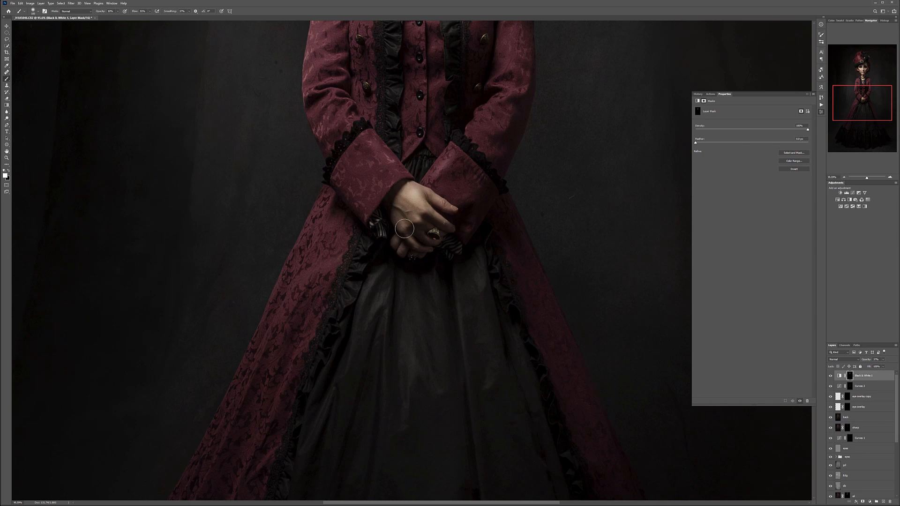
{"action": "scroll", "coordinate": [464, 197], "scroll_direction": "down", "scroll_amount": 1}
{"action": "scroll", "coordinate": [464, 197], "scroll_direction": "down", "scroll_amount": 5}
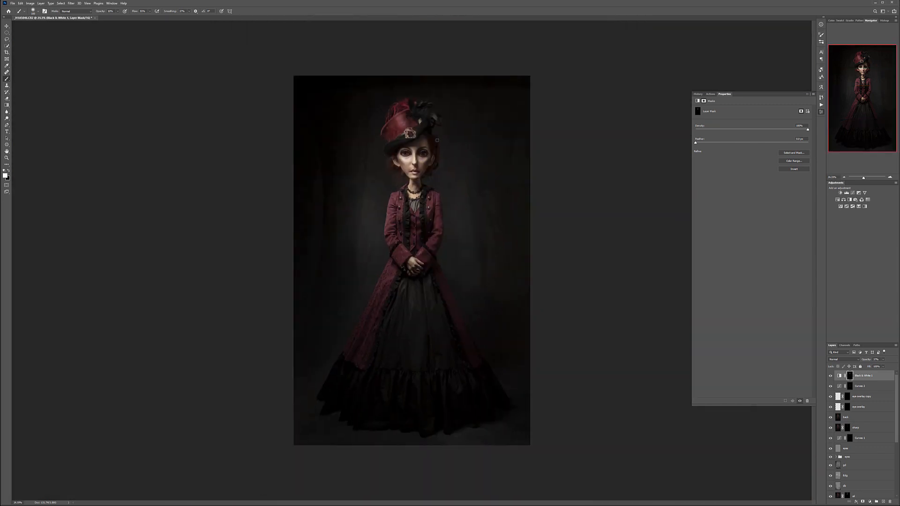
{"action": "scroll", "coordinate": [443, 149], "scroll_direction": "up", "scroll_amount": 1}
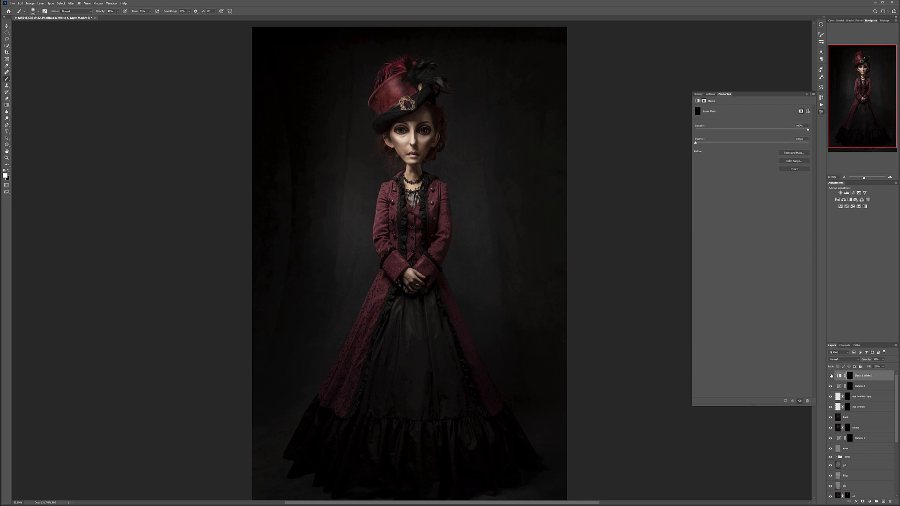
- Raise the Black & White layer's opacity to 100% and reveal its effect on the face with the brush, checking the hands
{"action": "left_click", "coordinate": [883, 359]}
{"action": "left_click", "coordinate": [423, 142]}
{"action": "scroll", "coordinate": [414, 106], "scroll_direction": "up", "scroll_amount": 7}
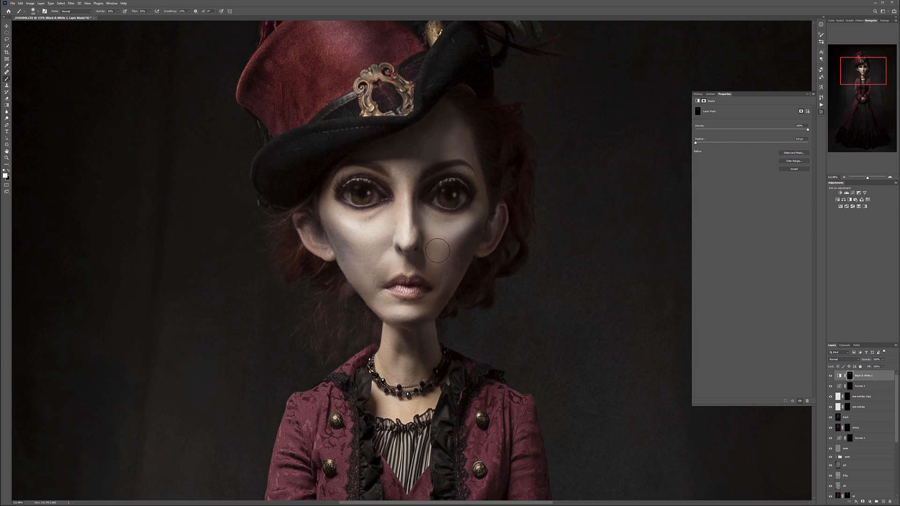
{"action": "scroll", "coordinate": [436, 286], "scroll_direction": "down", "scroll_amount": 10}
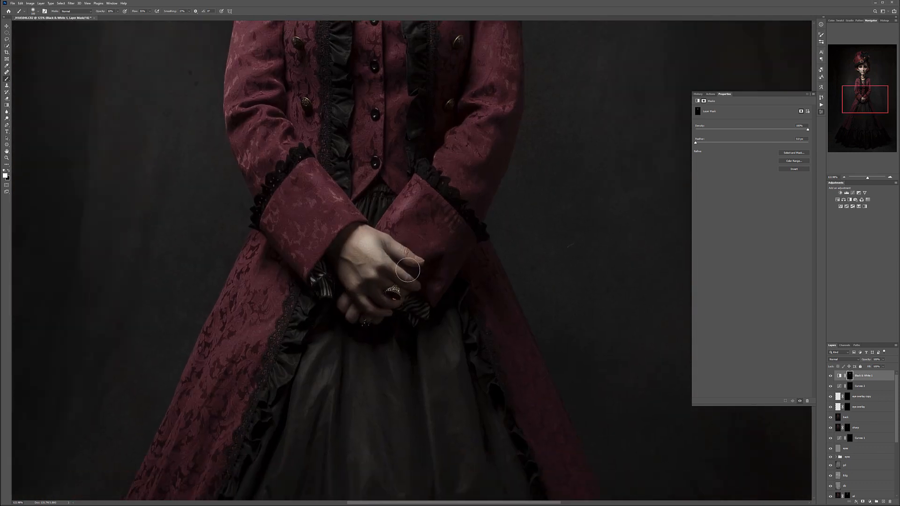
{"action": "key", "text": "ctrl+0"}
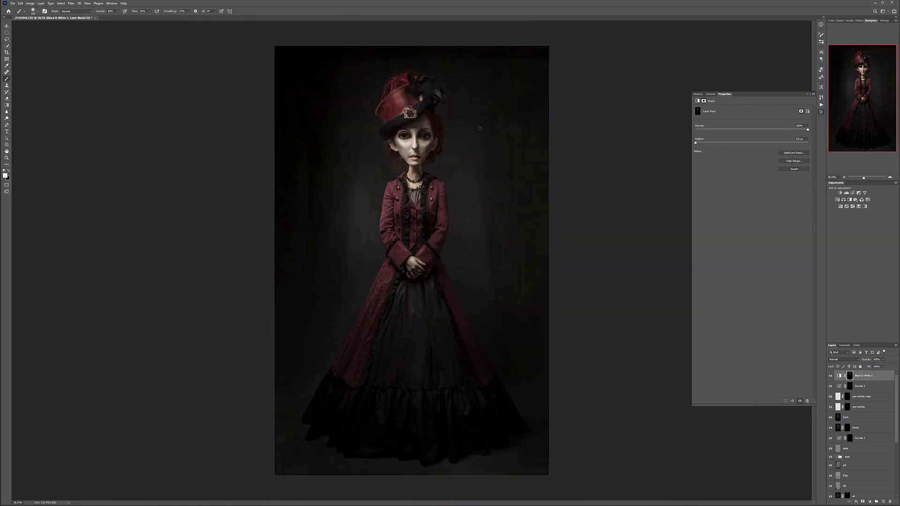
- Lower the Black & White layer's opacity so that the skin is only partly desaturated
{"action": "left_click", "coordinate": [884, 360]}
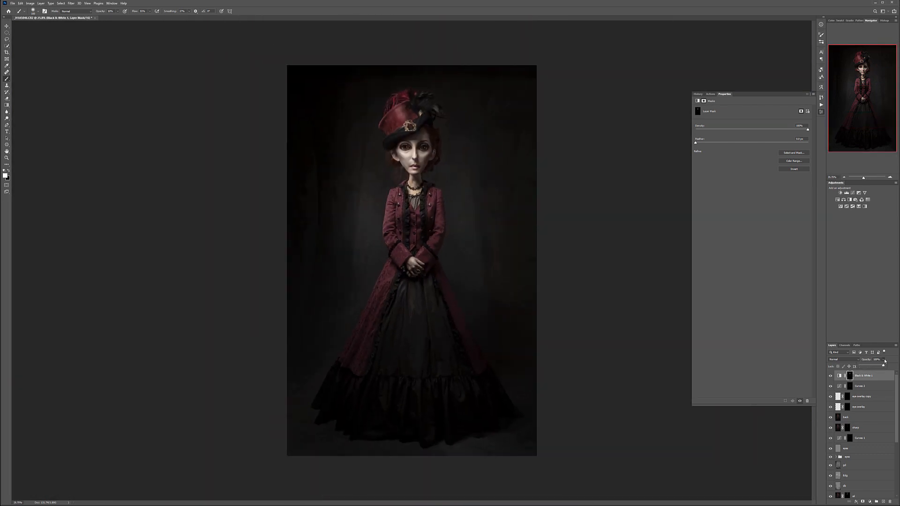
{"action": "left_click_drag", "start_coordinate": [885, 368], "coordinate": [877, 368]}
{"action": "left_click", "coordinate": [878, 378]}
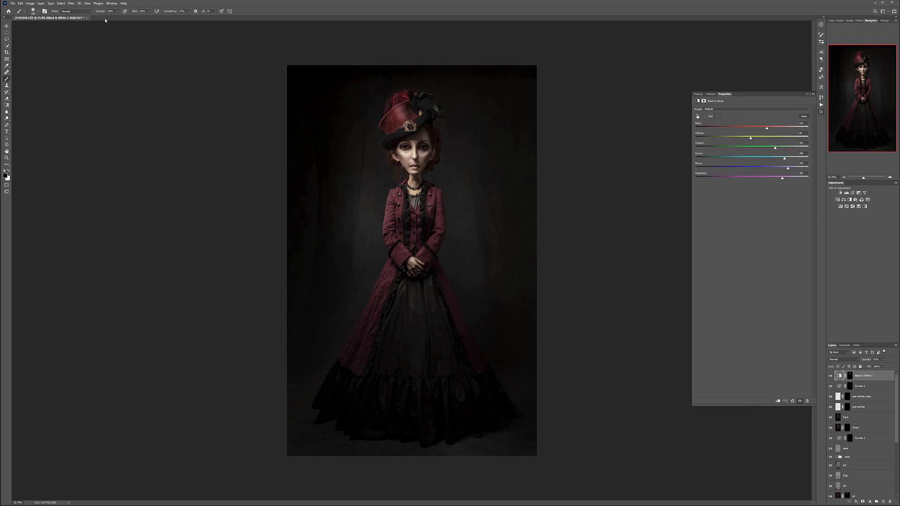
- Create a new layer above the Black & White layer and name it gdb
{"action": "left_click", "coordinate": [6, 26]}
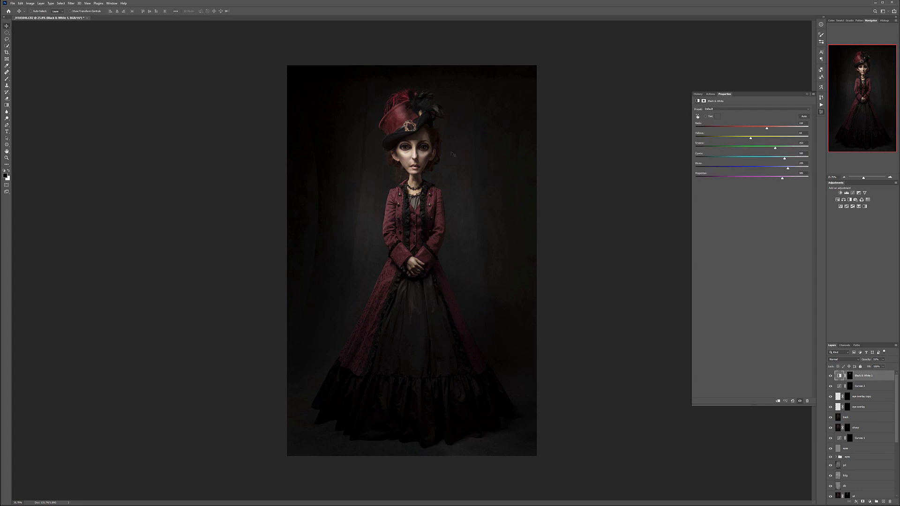
{"action": "scroll", "coordinate": [450, 157], "scroll_direction": "down", "scroll_amount": 2}
{"action": "scroll", "coordinate": [561, 255], "scroll_direction": "up", "scroll_amount": 2}
{"action": "left_click", "coordinate": [884, 502]}
{"action": "double_click", "coordinate": [847, 376]}
{"action": "type", "text": "gdb"}
{"action": "key", "text": "Return"}
- Fill the gdb layer with 50% gray and set its blend mode to Soft Light
{"action": "key", "text": "shift+F5"}
{"action": "key", "text": "Return"}
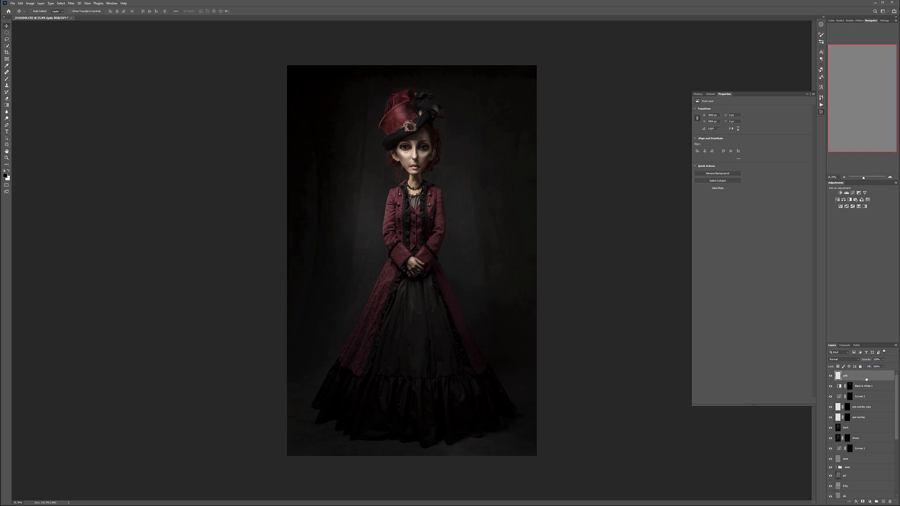
{"action": "left_click", "coordinate": [854, 360]}
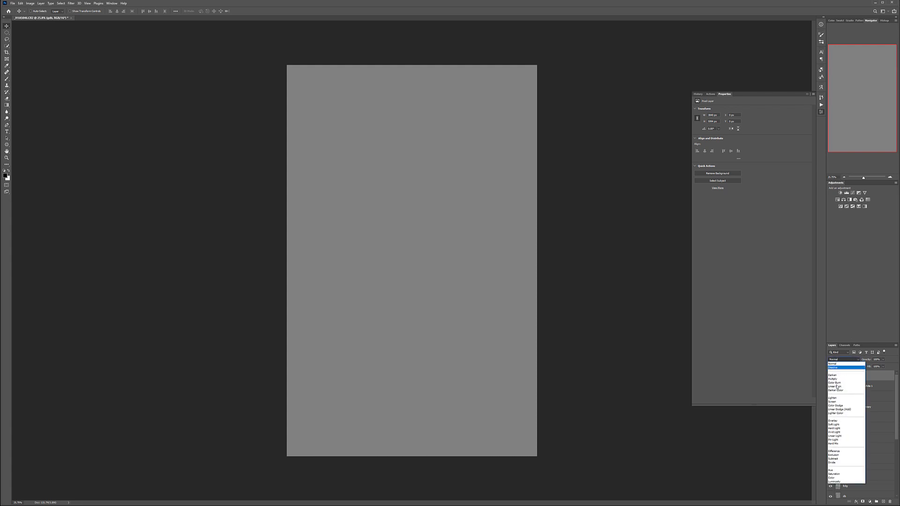
{"action": "left_click", "coordinate": [846, 425]}
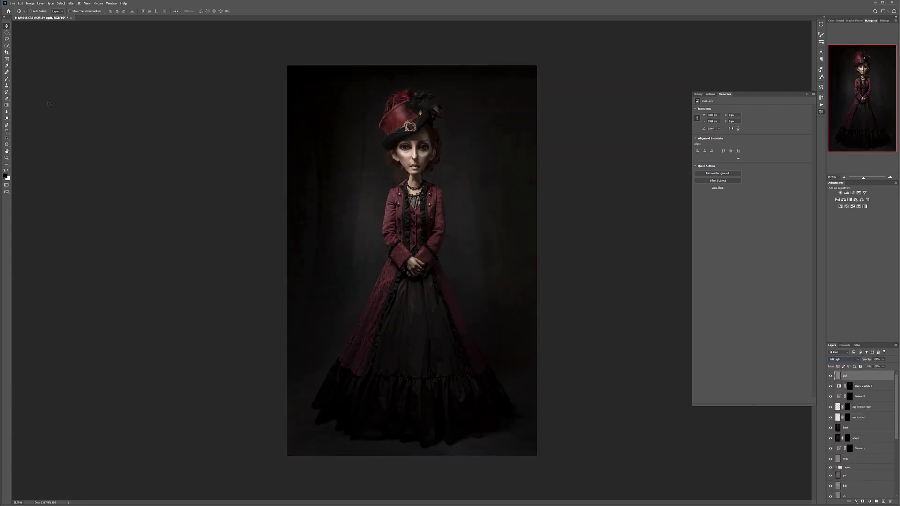
- Burn the outer edges of the picture with a large soft black brush on the gdb layer
{"action": "left_click", "coordinate": [7, 79]}
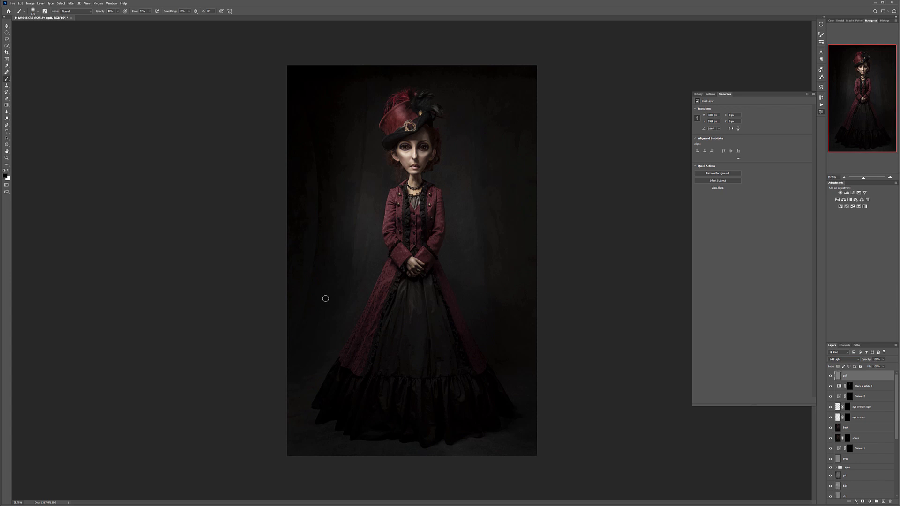
{"action": "key", "text": "bracketright"}
{"action": "key", "text": "bracketright"}
{"action": "key", "text": "bracketright"}
{"action": "key", "text": "bracketright"}
{"action": "key", "text": "bracketright"}
{"action": "mouse_move", "coordinate": [307, 382]}
{"action": "left_mouse_down"}
{"action": "mouse_move", "coordinate": [274, 269]}
{"action": "mouse_move", "coordinate": [327, 459]}
{"action": "mouse_move", "coordinate": [438, 462]}
{"action": "mouse_move", "coordinate": [444, 480]}
{"action": "mouse_move", "coordinate": [447, 437]}
{"action": "left_mouse_up"}
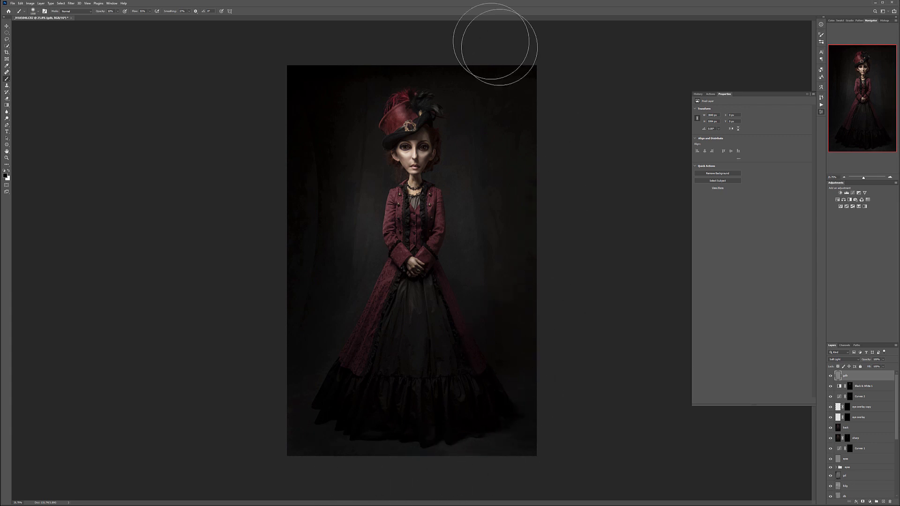
{"action": "left_click_drag", "start_coordinate": [308, 94], "coordinate": [305, 416]}
{"action": "left_click_drag", "start_coordinate": [556, 300], "coordinate": [546, 359]}
- Dodge the backdrop and dress around the figure's middle with large white brush strokes on the gdb layer
{"action": "key", "text": "x"}
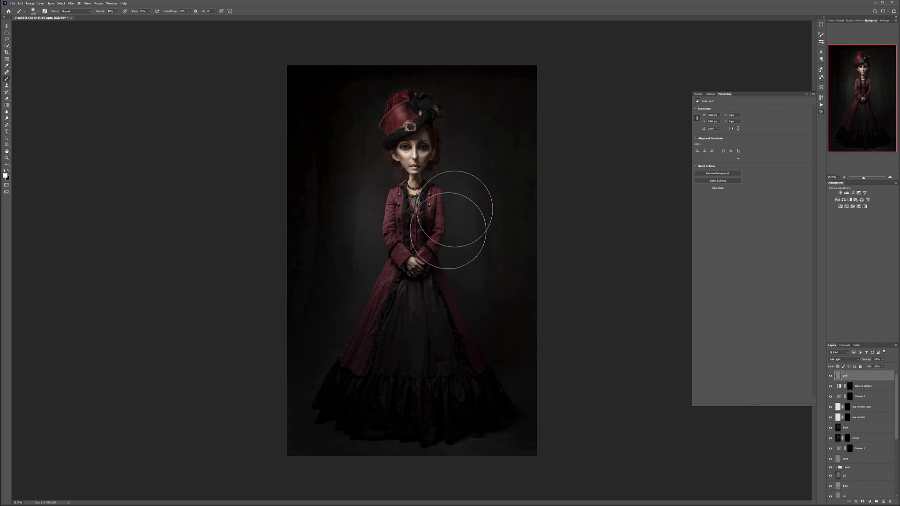
{"action": "mouse_move", "coordinate": [370, 295]}
{"action": "left_mouse_down"}
{"action": "mouse_move", "coordinate": [351, 221]}
{"action": "mouse_move", "coordinate": [342, 261]}
{"action": "left_mouse_up"}
{"action": "mouse_move", "coordinate": [483, 272]}
{"action": "left_mouse_down"}
{"action": "mouse_move", "coordinate": [437, 349]}
{"action": "mouse_move", "coordinate": [406, 301]}
{"action": "mouse_move", "coordinate": [351, 277]}
{"action": "left_mouse_up"}
{"action": "left_click", "coordinate": [7, 26]}
- Add a Selective Color adjustment layer above the gdb layer and hide it
{"action": "left_click", "coordinate": [870, 502]}
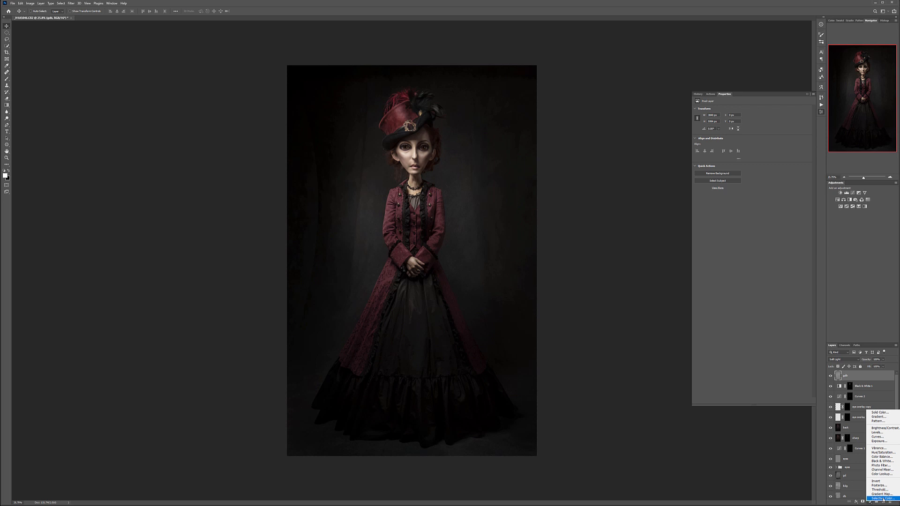
{"action": "left_click", "coordinate": [877, 498]}
{"action": "left_click", "coordinate": [729, 115]}
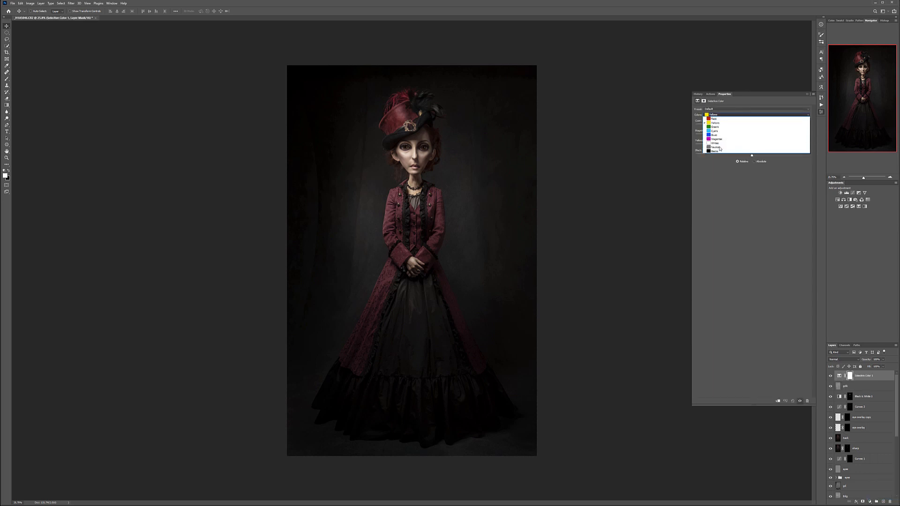
{"action": "left_click", "coordinate": [754, 201]}
{"action": "left_click", "coordinate": [830, 376]}
- Create a new layer directly above the gdb layer and fill it with 50% gray
{"action": "left_click", "coordinate": [867, 387]}
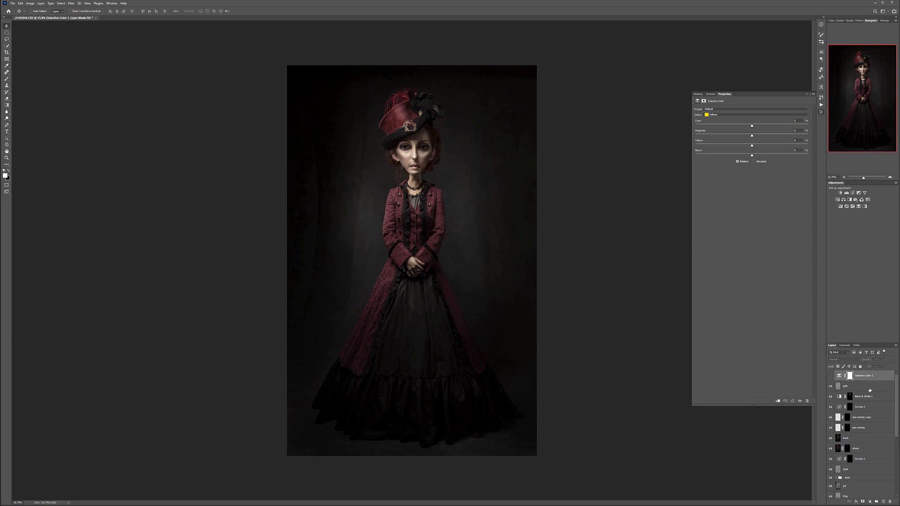
{"action": "left_click", "coordinate": [884, 502]}
{"action": "key", "text": "shift+F5"}
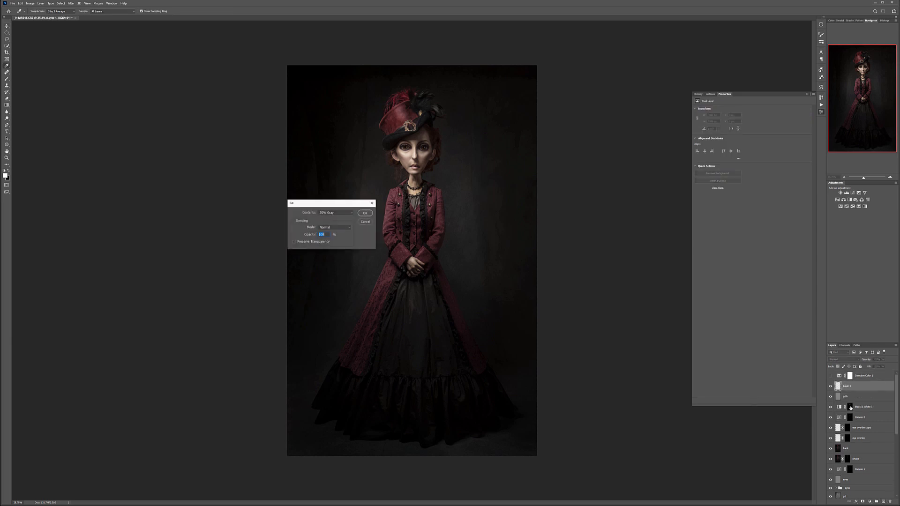
{"action": "key", "text": "Return"}
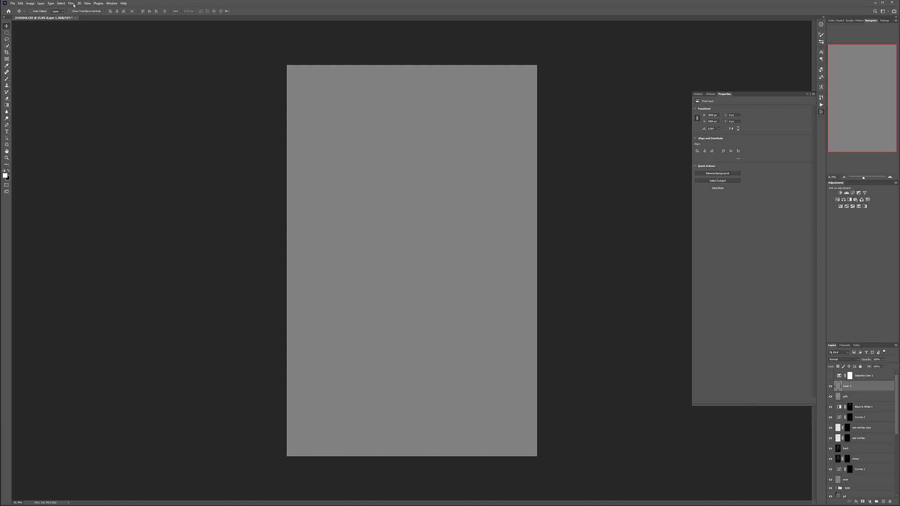
- Apply uniform monochromatic Add Noise to the new gray layer and blend it in Soft Light mode
{"action": "left_click", "coordinate": [71, 3]}
{"action": "mouse_move", "coordinate": [113, 85]}
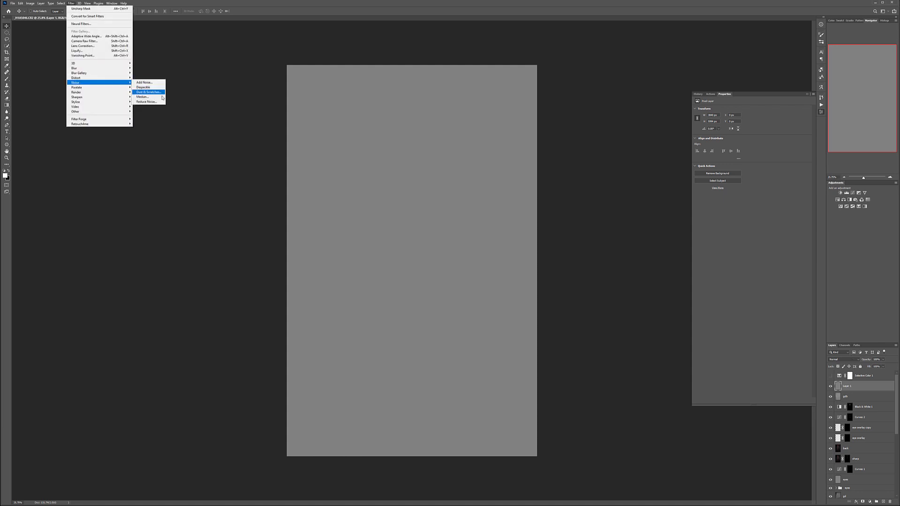
{"action": "left_click", "coordinate": [145, 83]}
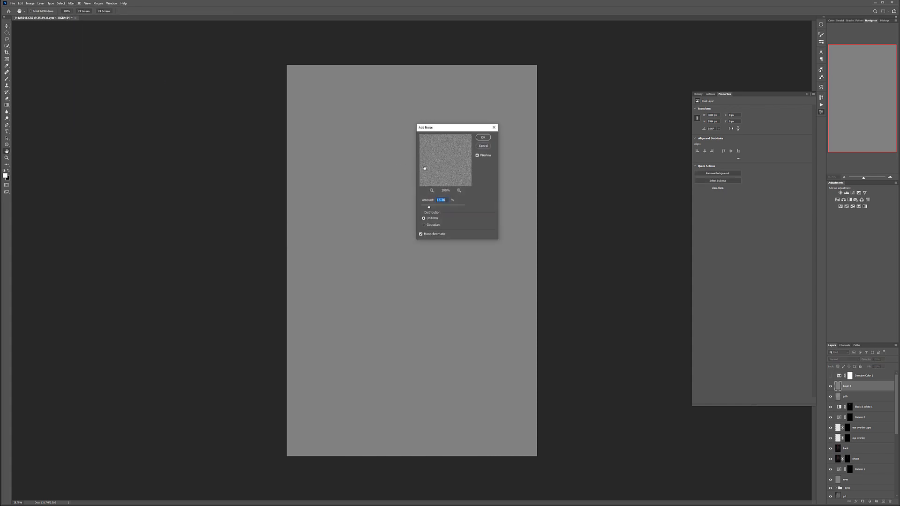
{"action": "left_click", "coordinate": [483, 138]}
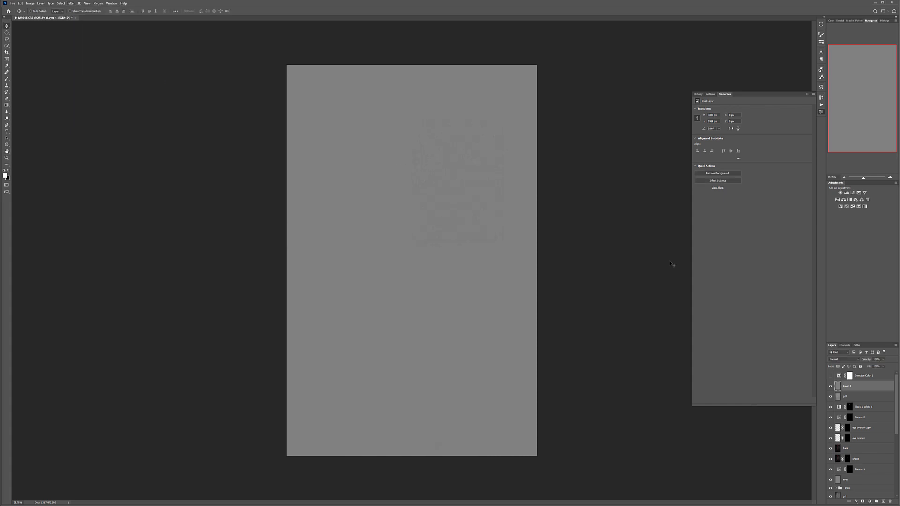
{"action": "left_click", "coordinate": [859, 361]}
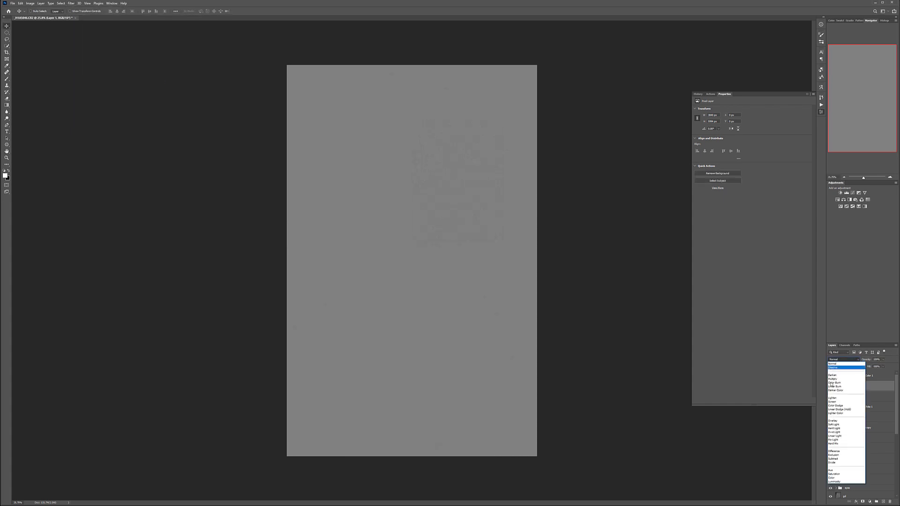
{"action": "left_click", "coordinate": [842, 443]}
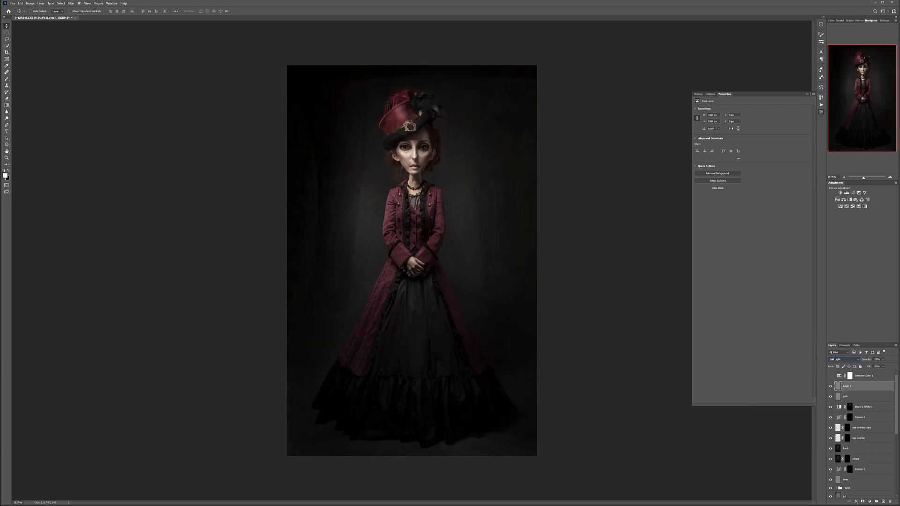
- Reduce the noise layer's opacity to make the grain subtler over the portrait
{"action": "scroll", "coordinate": [418, 135], "scroll_direction": "up", "scroll_amount": 10}
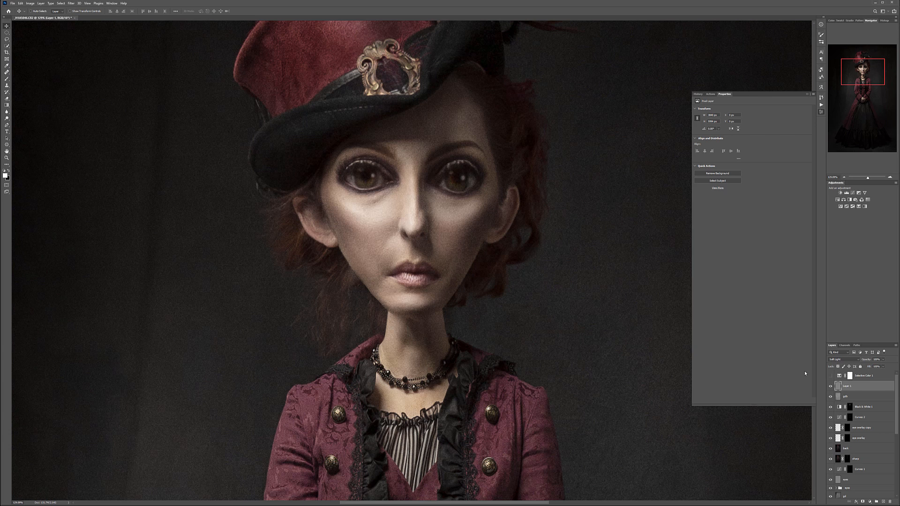
{"action": "left_click", "coordinate": [884, 360]}
{"action": "left_click_drag", "start_coordinate": [861, 367], "coordinate": [868, 366]}
{"action": "key", "text": "ctrl+0"}
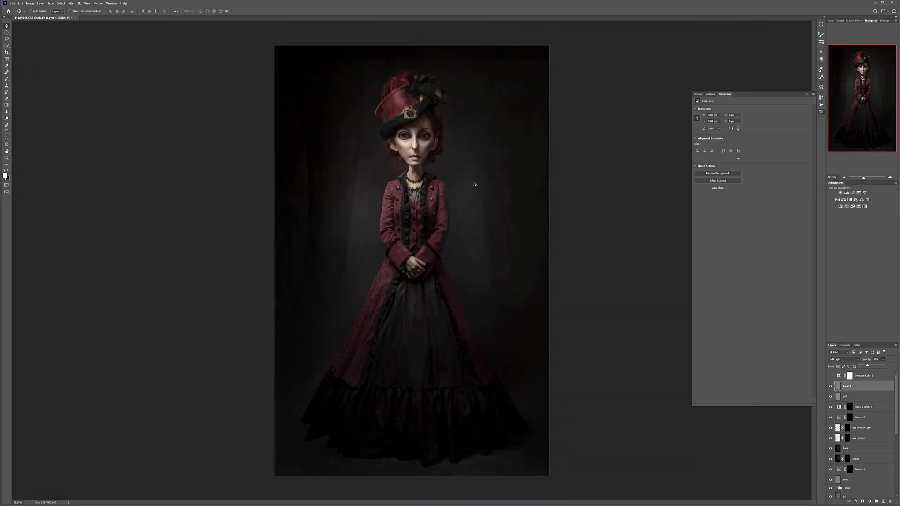
- Show the Selective Color layer and slightly lower Magenta, Yellow and Black in its Blacks range
{"action": "left_click", "coordinate": [833, 376]}
{"action": "left_click", "coordinate": [863, 376]}
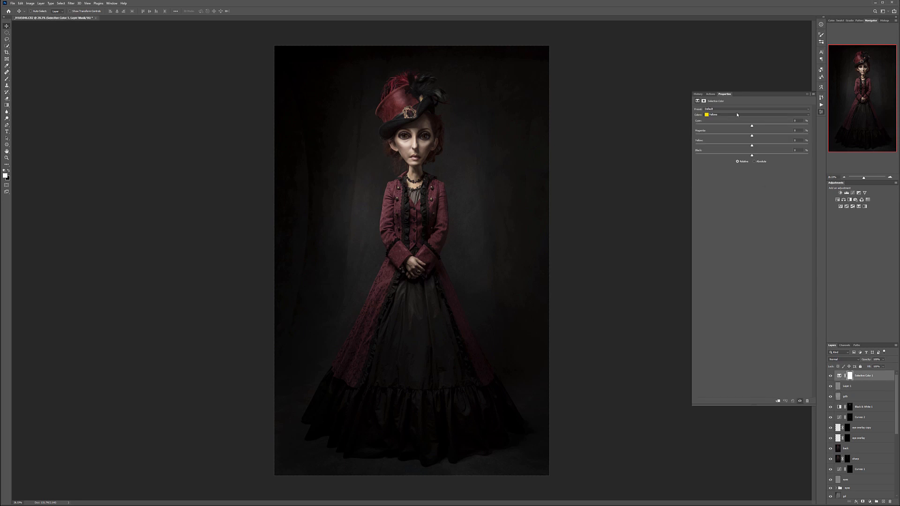
{"action": "left_click", "coordinate": [737, 114]}
{"action": "left_click", "coordinate": [722, 151]}
{"action": "left_click_drag", "start_coordinate": [752, 155], "coordinate": [749, 156]}
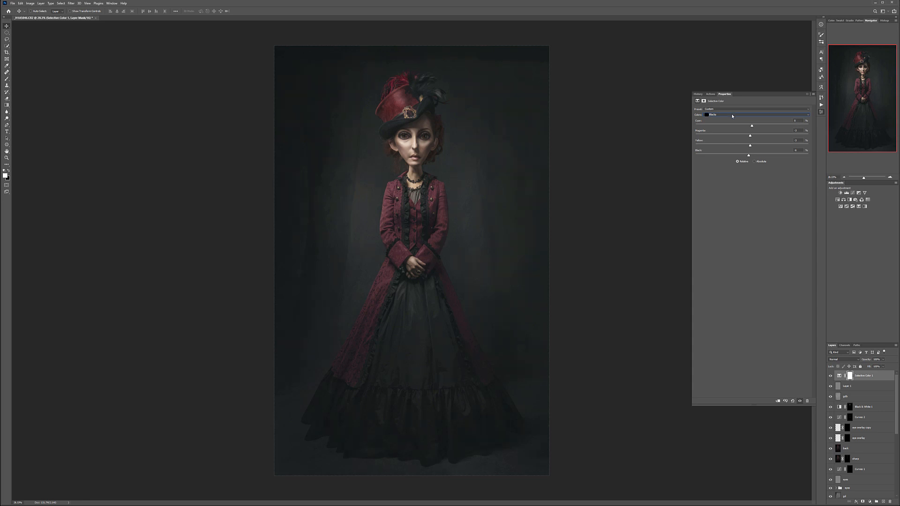
- Fine-tune the Yellow and Black amounts in the Selective Color layer's Neutrals range and compare the picture with and without it
{"action": "left_click", "coordinate": [732, 114]}
{"action": "left_click", "coordinate": [741, 147]}
{"action": "left_click_drag", "start_coordinate": [750, 156], "coordinate": [752, 155]}
{"action": "left_click_drag", "start_coordinate": [753, 146], "coordinate": [755, 147]}
{"action": "left_click", "coordinate": [832, 376]}
{"action": "left_click", "coordinate": [832, 376]}
- In the Selective Color layer's Reds, lower Cyan and raise Magenta, Yellow and Black, comparing the picture with and without the layer
{"action": "left_click", "coordinate": [728, 114]}
{"action": "left_click", "coordinate": [722, 118]}
{"action": "left_click_drag", "start_coordinate": [783, 154], "coordinate": [749, 137]}
{"action": "left_click", "coordinate": [745, 127]}
{"action": "left_click_drag", "start_coordinate": [748, 127], "coordinate": [752, 138]}
{"action": "left_click", "coordinate": [830, 376]}
{"action": "left_click", "coordinate": [830, 376]}
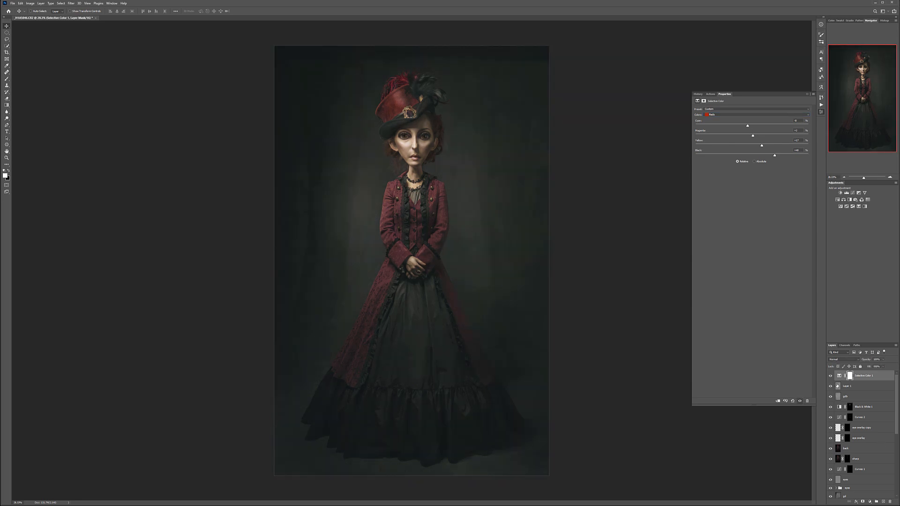
- Raise the opacity of the Black & White layer to desaturate the skin further
{"action": "left_click", "coordinate": [878, 406]}
{"action": "left_click", "coordinate": [884, 359]}
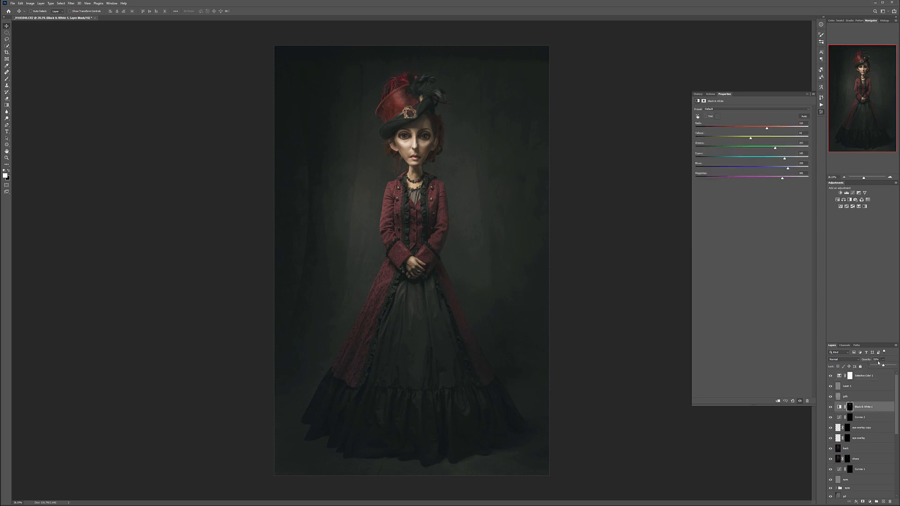
{"action": "left_click_drag", "start_coordinate": [898, 367], "coordinate": [895, 367]}
{"action": "left_click_drag", "start_coordinate": [878, 370], "coordinate": [886, 371]}
- Compare the finished portrait with and without the Selective Color grading
{"action": "left_click", "coordinate": [873, 375]}
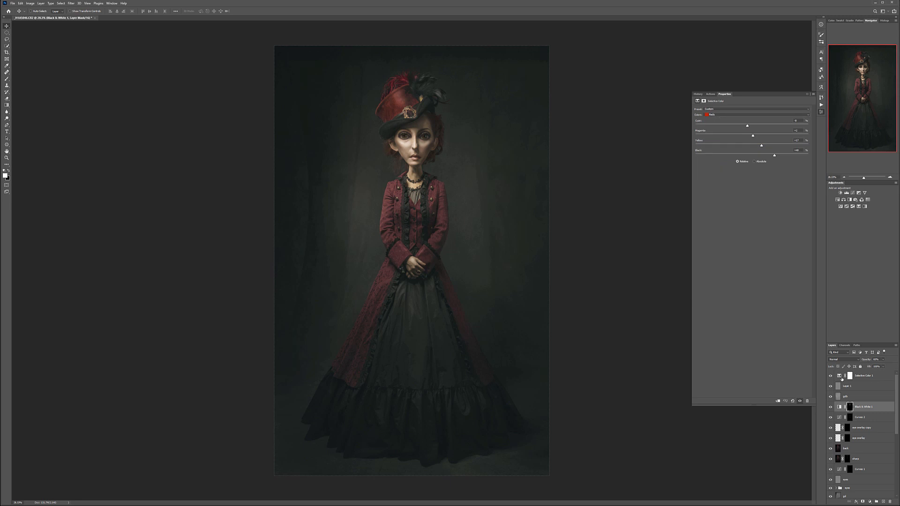
{"action": "left_click", "coordinate": [831, 376]}
{"action": "left_click", "coordinate": [831, 376]}
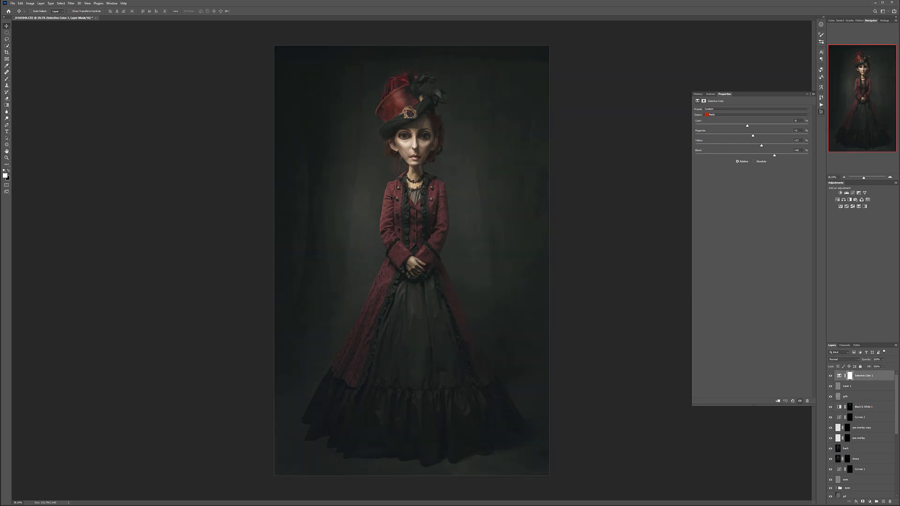
- Fine-tune the Black amount in the Selective Color layer's Blacks and Neutrals ranges
{"action": "left_click", "coordinate": [739, 115]}
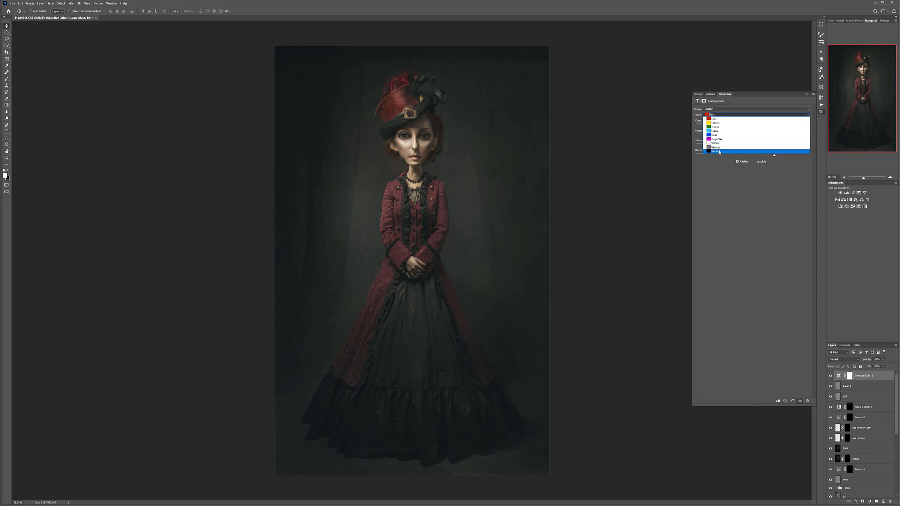
{"action": "left_click", "coordinate": [750, 152]}
{"action": "left_click_drag", "start_coordinate": [749, 156], "coordinate": [750, 156]}
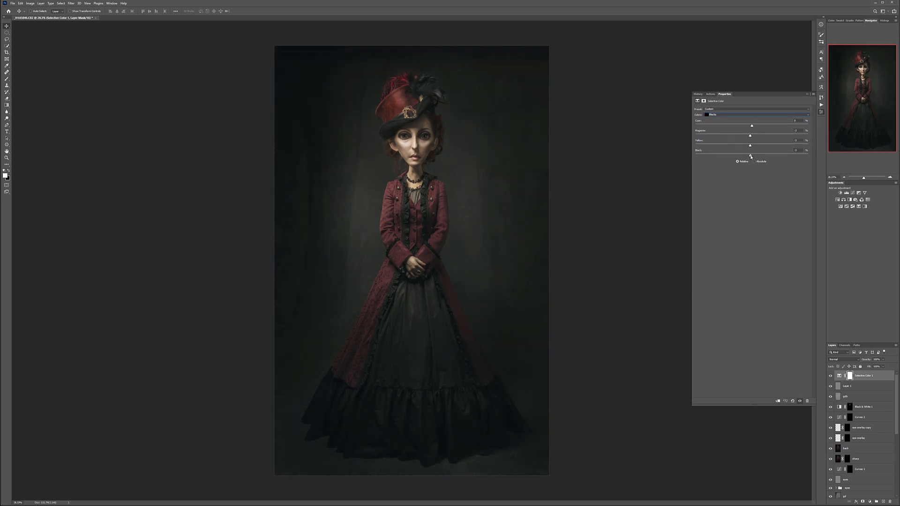
{"action": "left_click", "coordinate": [737, 115]}
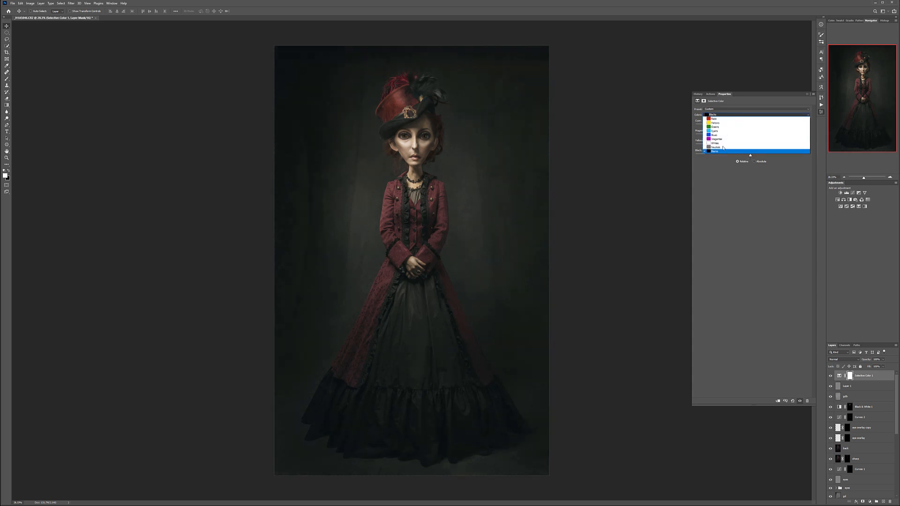
{"action": "left_click", "coordinate": [723, 147]}
{"action": "left_click_drag", "start_coordinate": [750, 156], "coordinate": [751, 157]}
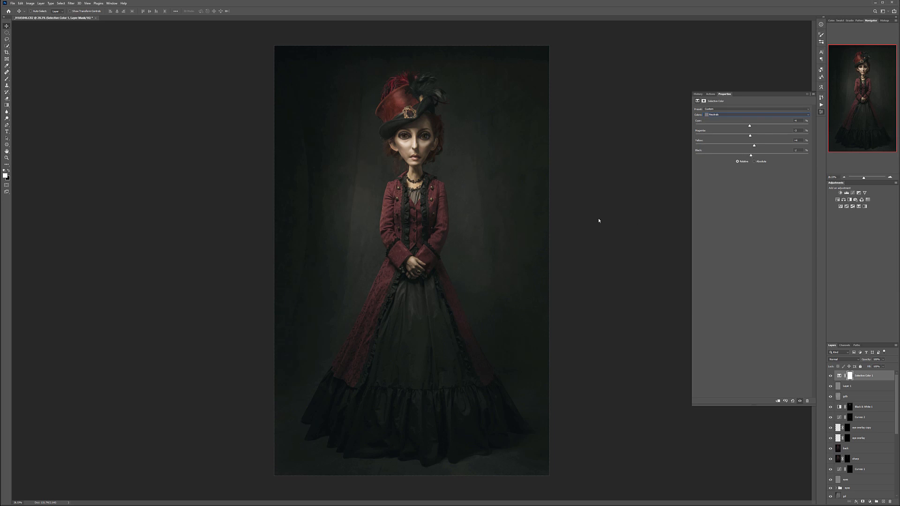
- In the Selective Color layer's Whites, slightly lower Cyan and Magenta and raise Yellow
{"action": "left_click", "coordinate": [734, 116]}
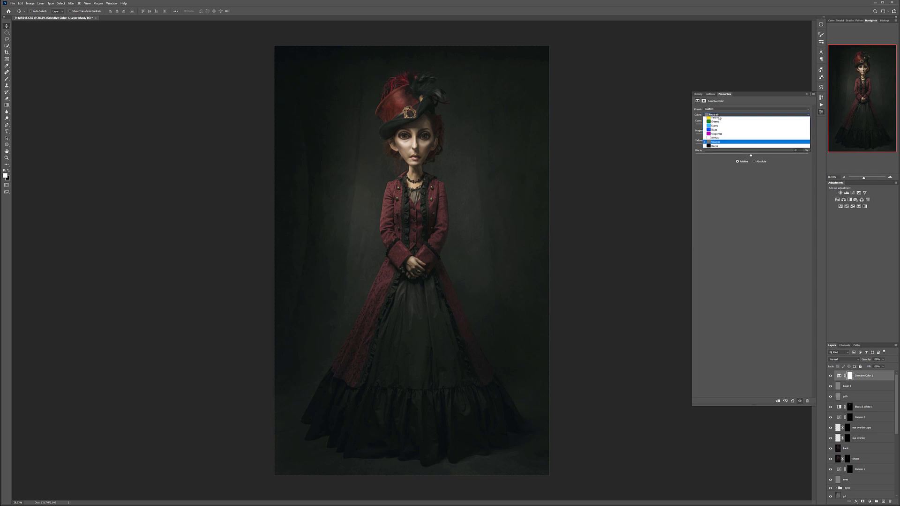
{"action": "left_click", "coordinate": [718, 144]}
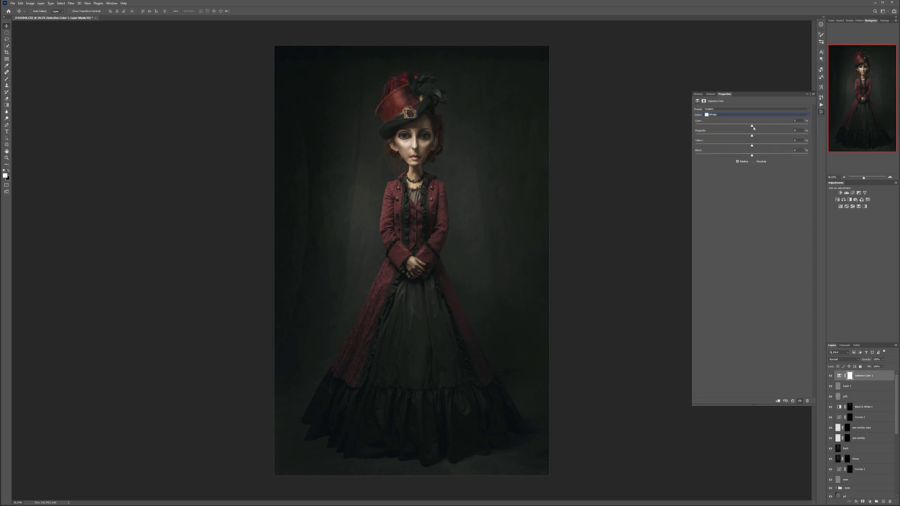
{"action": "left_click_drag", "start_coordinate": [680, 159], "coordinate": [753, 160]}
{"action": "left_click_drag", "start_coordinate": [753, 127], "coordinate": [749, 127]}
- Add a Curves adjustment layer above the Selective Color layer and set its blend mode to Color
{"action": "left_click", "coordinate": [870, 502]}
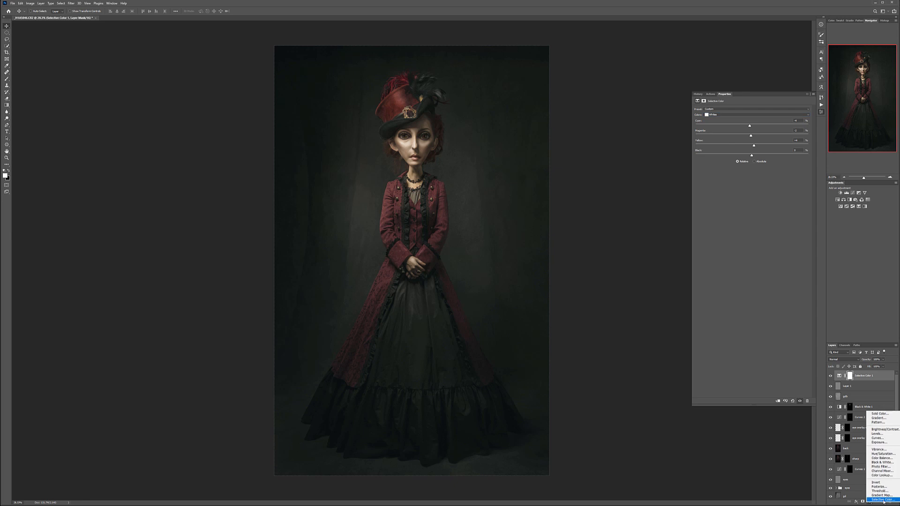
{"action": "left_click", "coordinate": [878, 438]}
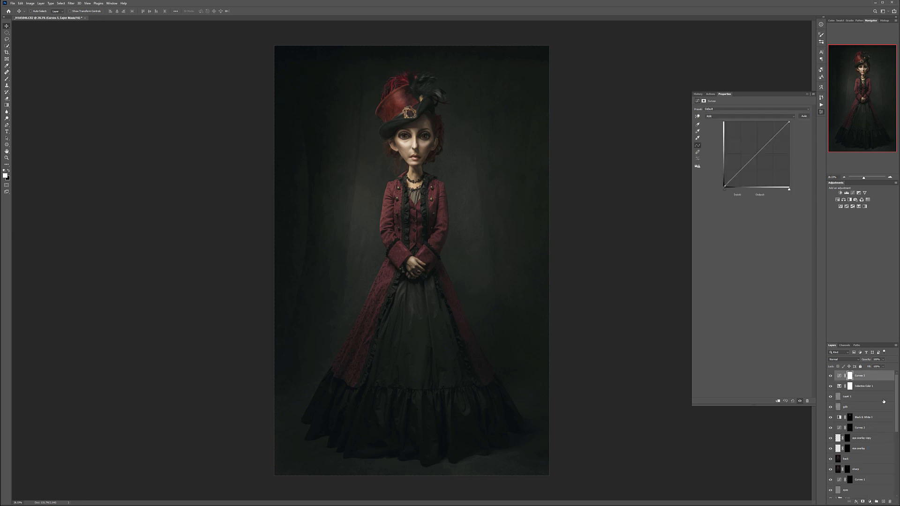
{"action": "left_click", "coordinate": [846, 360]}
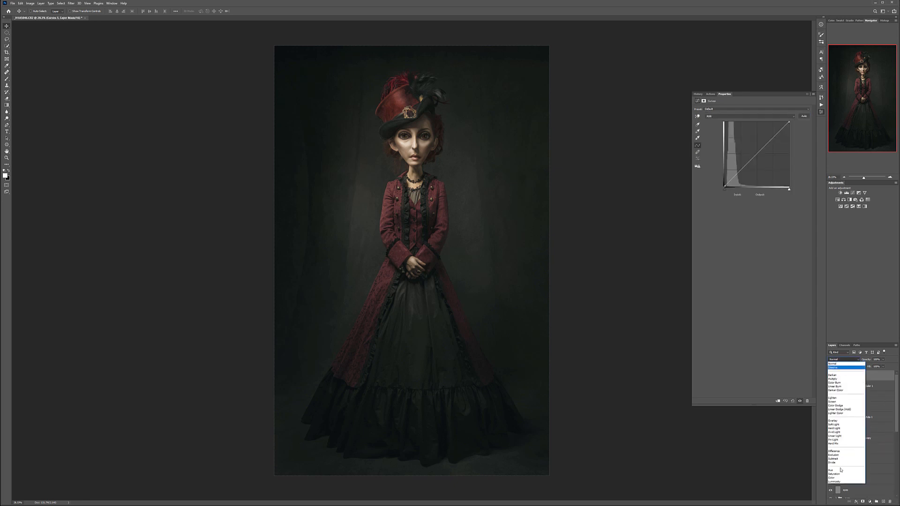
{"action": "left_click", "coordinate": [837, 478]}
- Pull the Blue channel's midtones down slightly in the new Curves layer and reduce the layer's opacity
{"action": "left_click", "coordinate": [721, 116]}
{"action": "left_click", "coordinate": [722, 133]}
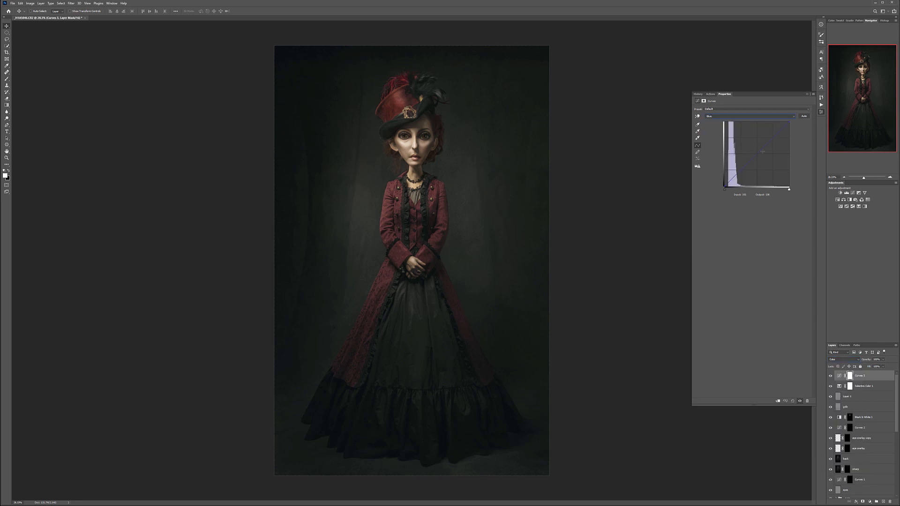
{"action": "left_click_drag", "start_coordinate": [762, 153], "coordinate": [763, 154]}
{"action": "left_click", "coordinate": [729, 116]}
{"action": "left_click", "coordinate": [729, 122]}
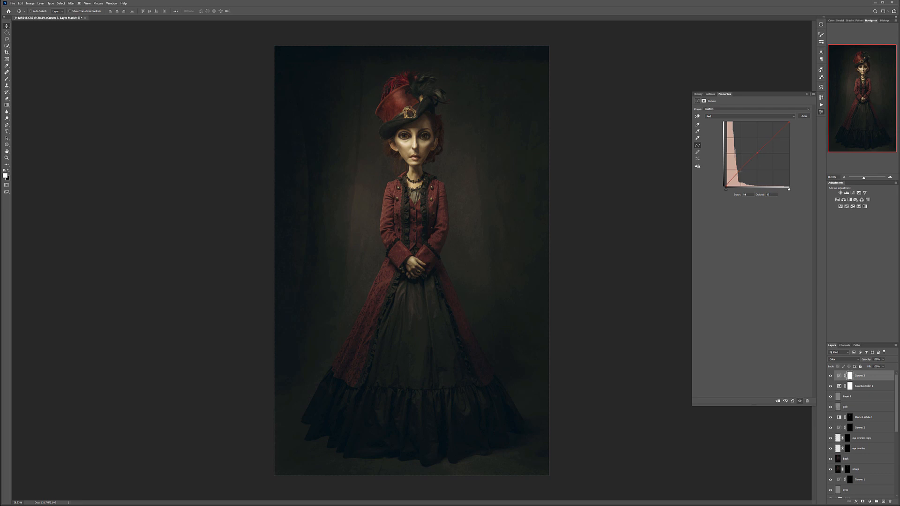
{"action": "left_click", "coordinate": [883, 360]}
- Rename the new Curves layer and the Selective Color layer below it as "color"
{"action": "double_click", "coordinate": [858, 375]}
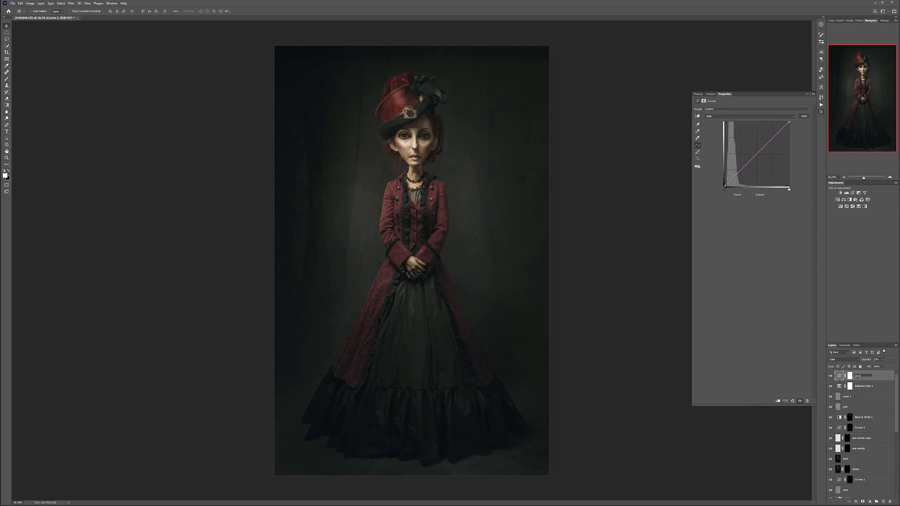
{"action": "key", "text": "Return"}
{"action": "double_click", "coordinate": [864, 386]}
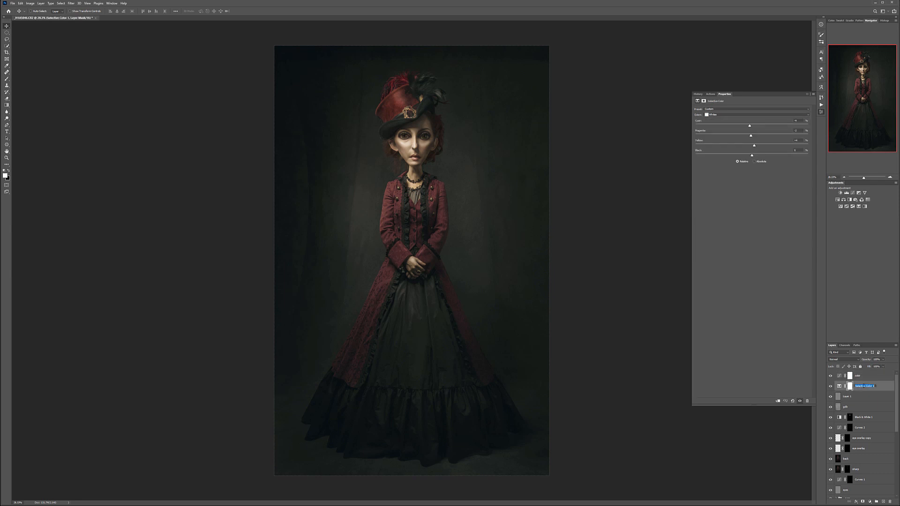
{"action": "type", "text": "sel"}
{"action": "key", "text": "Return"}
{"action": "left_click", "coordinate": [872, 375]}
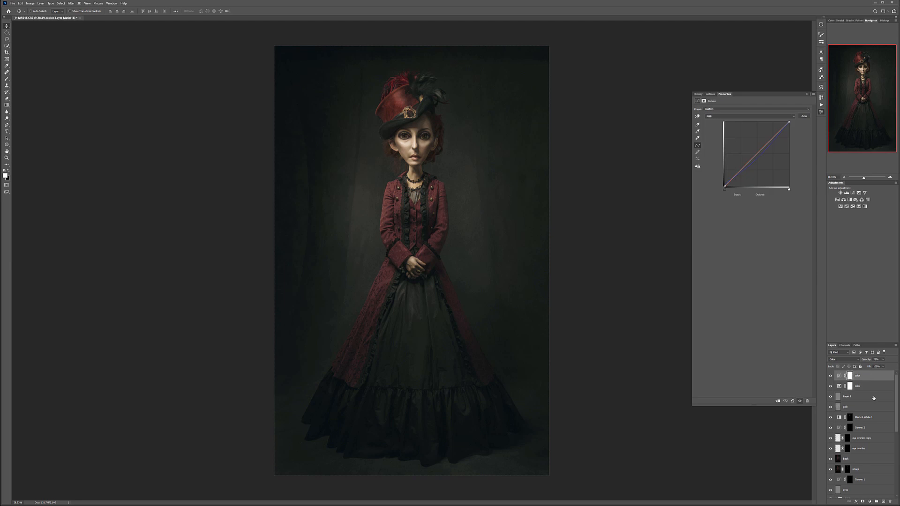
- Rename the Soft Light grain layer, Layer 1, as "noise"
{"action": "left_click", "coordinate": [873, 399]}
{"action": "double_click", "coordinate": [848, 397]}
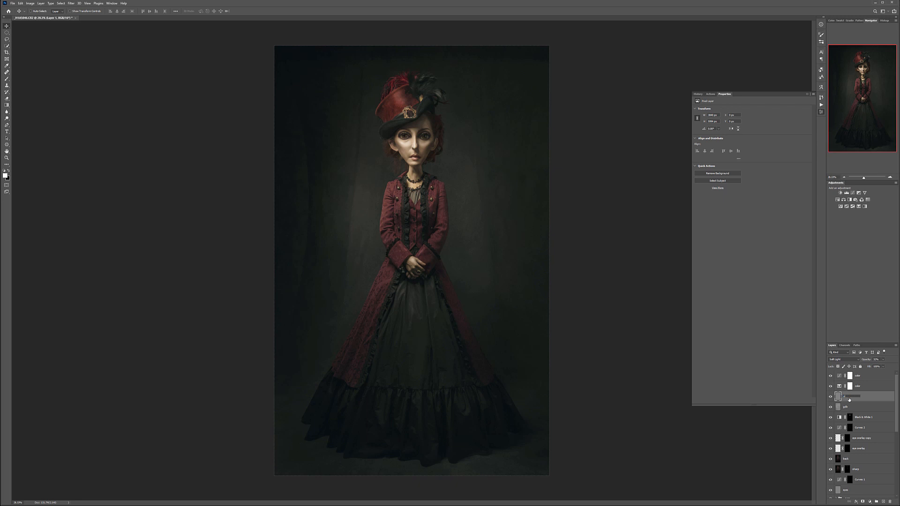
{"action": "type", "text": "noise"}
{"action": "key", "text": "Return"}
- Add a Curves adjustment layer above the noise layer and lower its white point to output 0
{"action": "left_click", "coordinate": [870, 501]}
{"action": "left_click", "coordinate": [880, 436]}
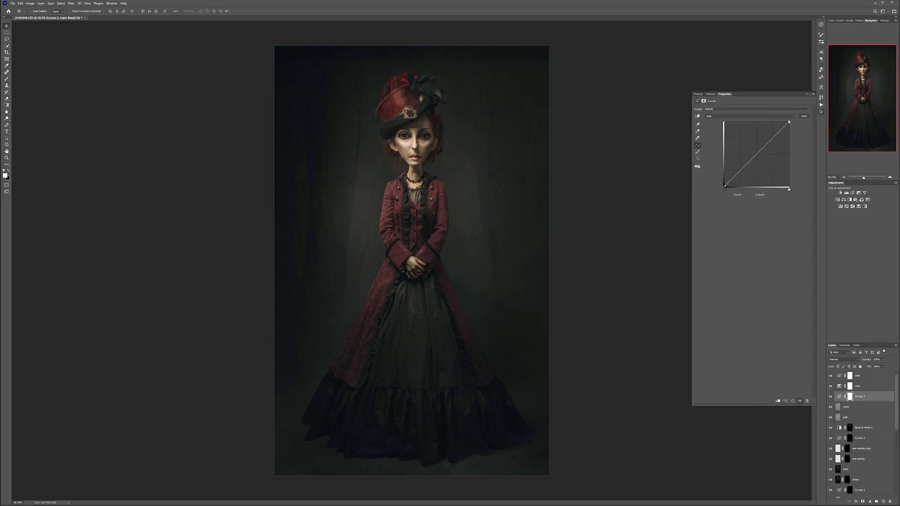
{"action": "left_click_drag", "start_coordinate": [789, 121], "coordinate": [789, 187]}
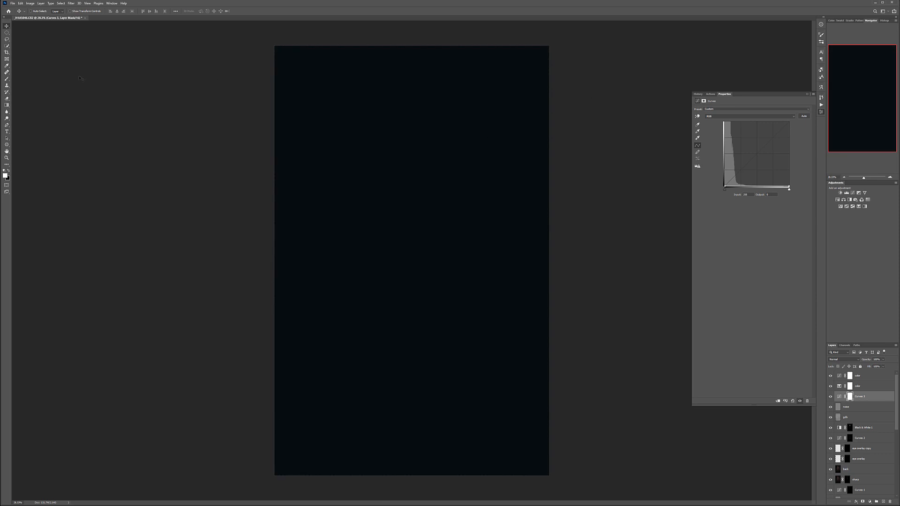
- Mask out the dark Curves inside a rectangle just within the picture's edges, leaving a narrow dark border, and deselect
{"action": "left_click", "coordinate": [8, 33]}
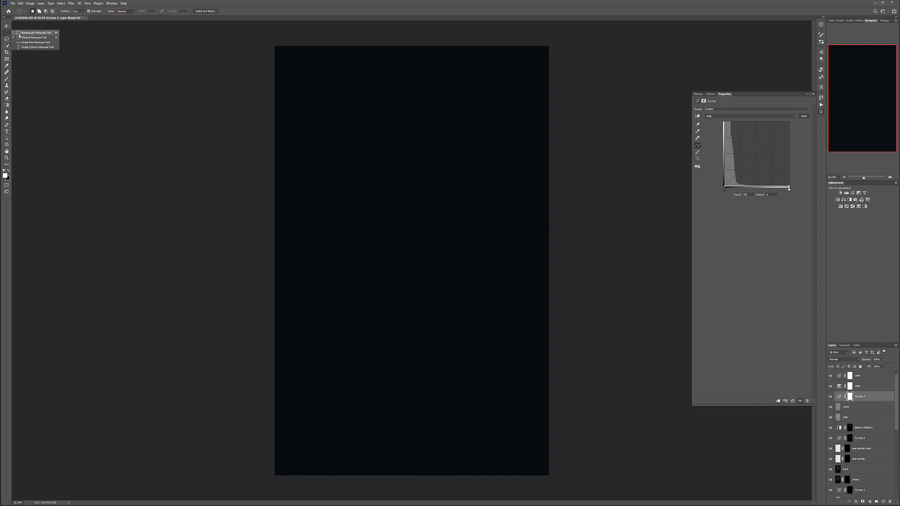
{"action": "left_click", "coordinate": [20, 33]}
{"action": "left_click_drag", "start_coordinate": [279, 50], "coordinate": [546, 470]}
{"action": "key", "text": "ctrl+BackSpace"}
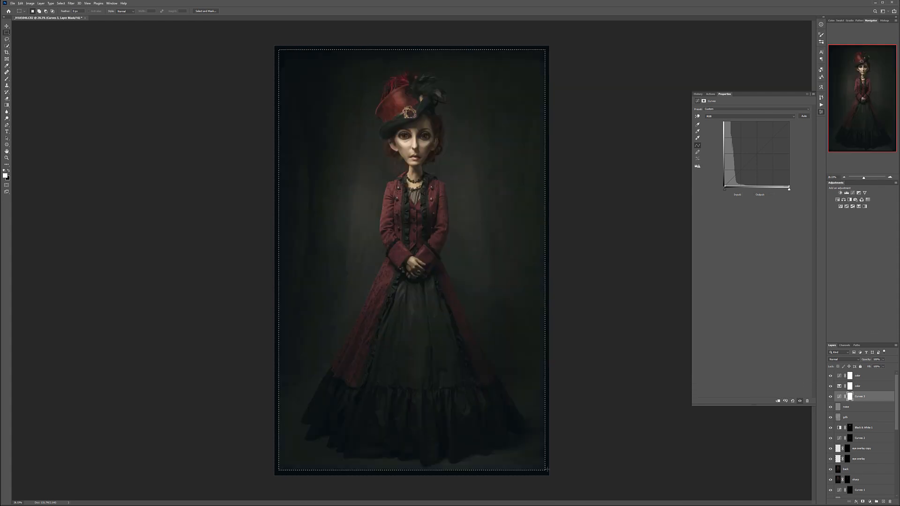
{"action": "key", "text": "ctrl+d"}
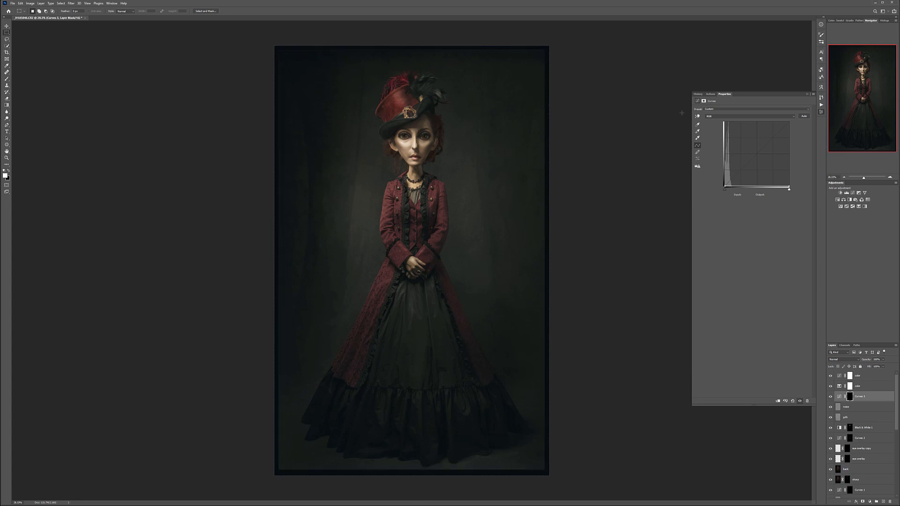
- Strongly feather the dark Curves layer's mask to form a soft vignette and compare the picture with and without it
{"action": "left_click", "coordinate": [704, 101]}
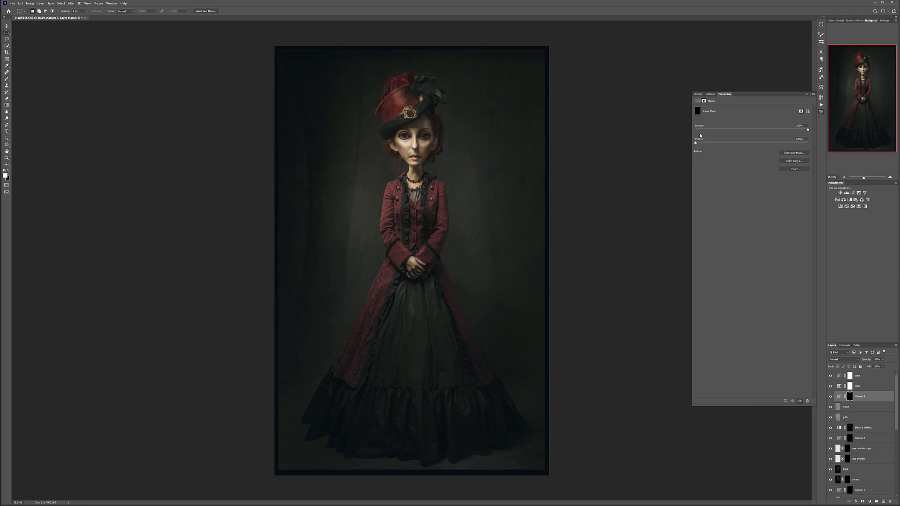
{"action": "left_click_drag", "start_coordinate": [696, 142], "coordinate": [794, 145]}
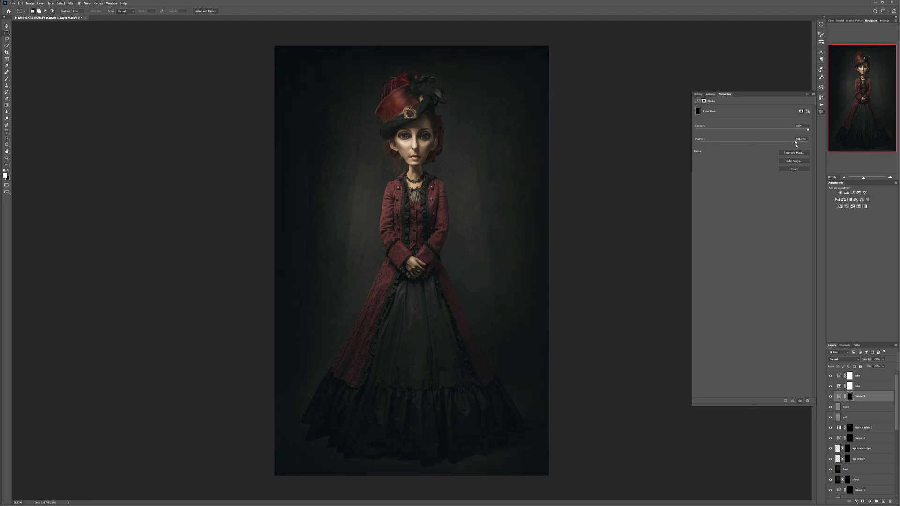
{"action": "left_click", "coordinate": [831, 397]}
{"action": "left_click", "coordinate": [832, 396]}
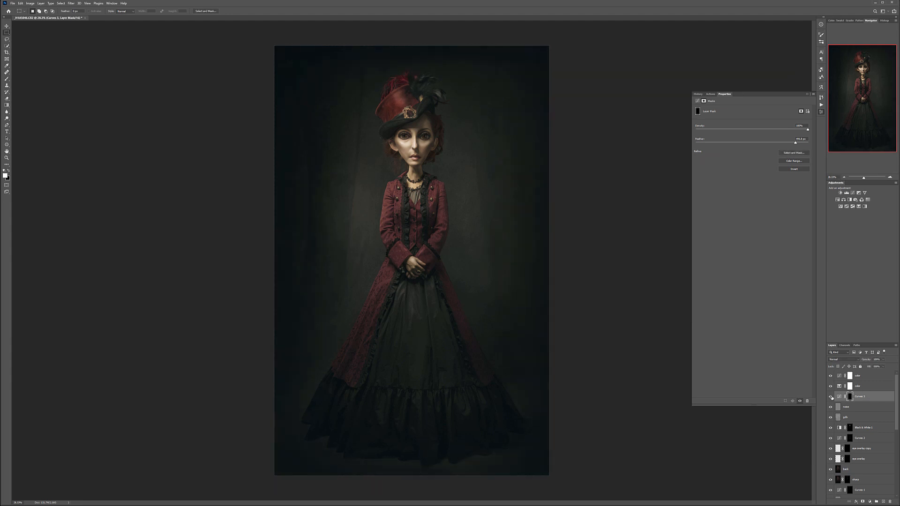
{"action": "left_click", "coordinate": [831, 397]}
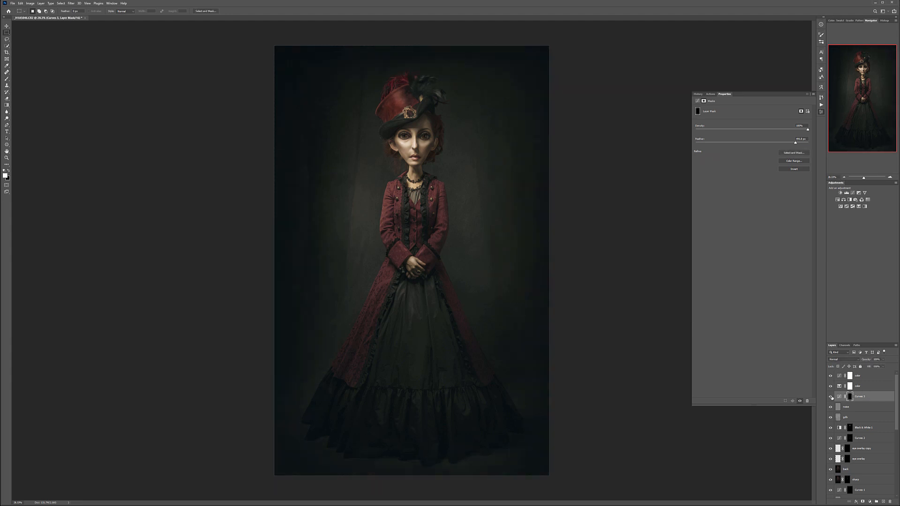
- Set the vignette Curves layer's blend mode to Soft Light and compare the picture with and without the vignette
{"action": "left_click", "coordinate": [859, 359]}
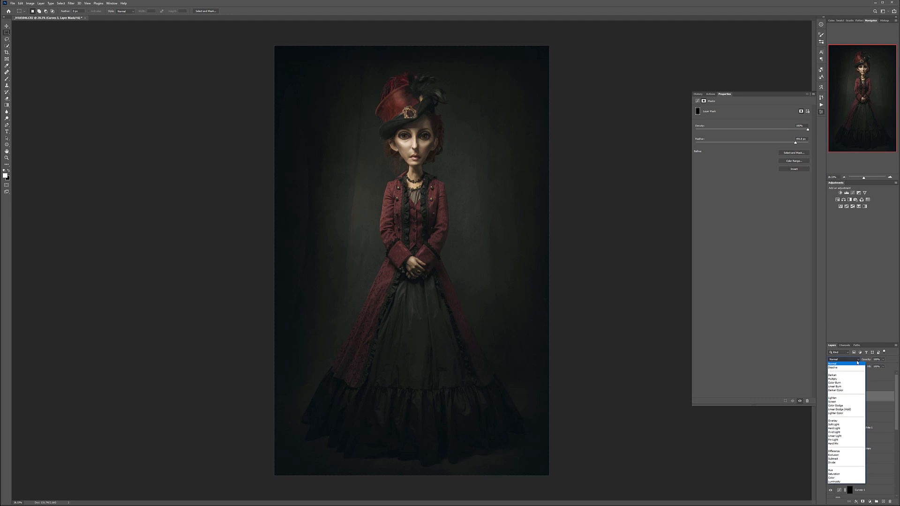
{"action": "left_click", "coordinate": [835, 424]}
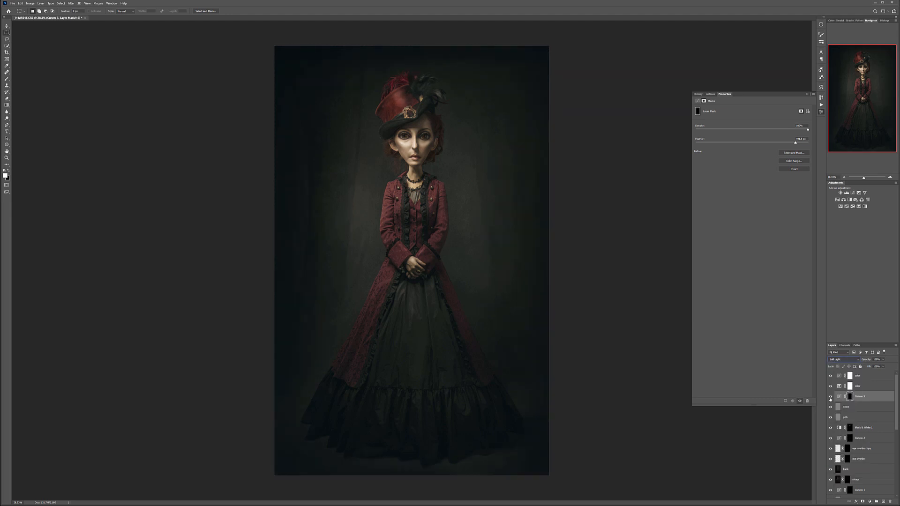
{"action": "left_click", "coordinate": [830, 398]}
{"action": "left_click", "coordinate": [830, 398]}
{"action": "left_click", "coordinate": [830, 398]}
{"action": "left_click", "coordinate": [830, 398]}
- Add a white text layer above all layers with the photographer's full name followed by "Photography"
{"action": "left_click", "coordinate": [878, 376]}
{"action": "left_click", "coordinate": [7, 132]}
{"action": "left_click", "coordinate": [352, 282]}
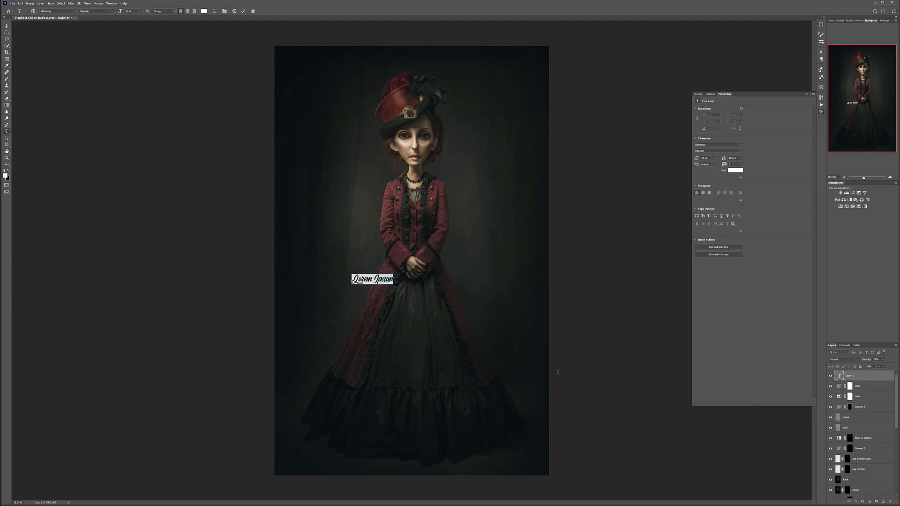
{"action": "type", "text": "Vladimi"}
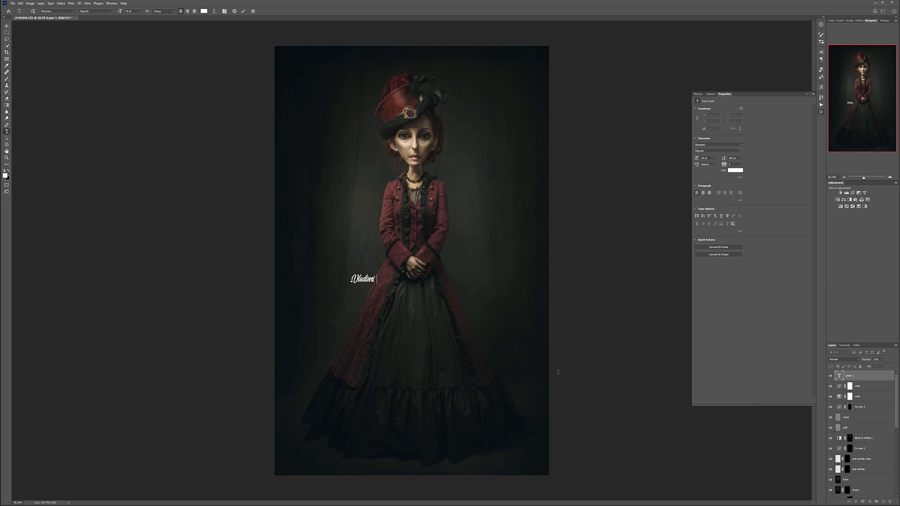
{"action": "type", "text": "r Chopine Photography"}
- Move the signature text to the bottom center of the picture and lower its opacity to a barely visible watermark
{"action": "left_click", "coordinate": [6, 26]}
{"action": "left_click_drag", "start_coordinate": [395, 280], "coordinate": [427, 467]}
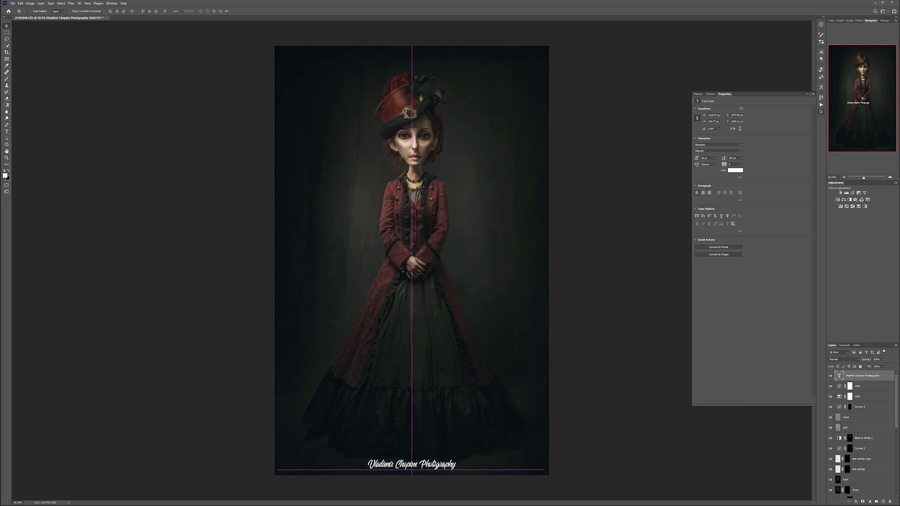
{"action": "left_click", "coordinate": [884, 360]}
{"action": "left_click_drag", "start_coordinate": [863, 367], "coordinate": [861, 367]}
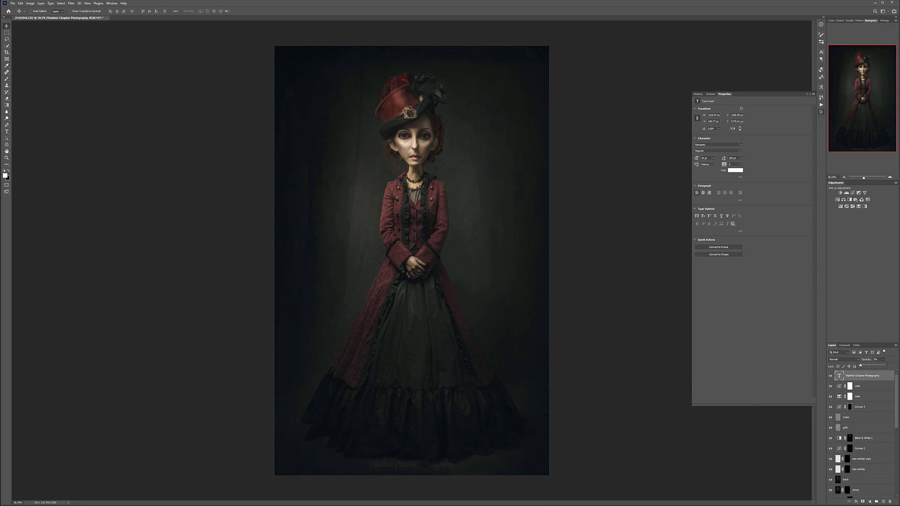
- Group all layers above the original photo layer and name the group "retouching"
{"action": "scroll", "coordinate": [887, 444], "scroll_direction": "down", "scroll_amount": 8}
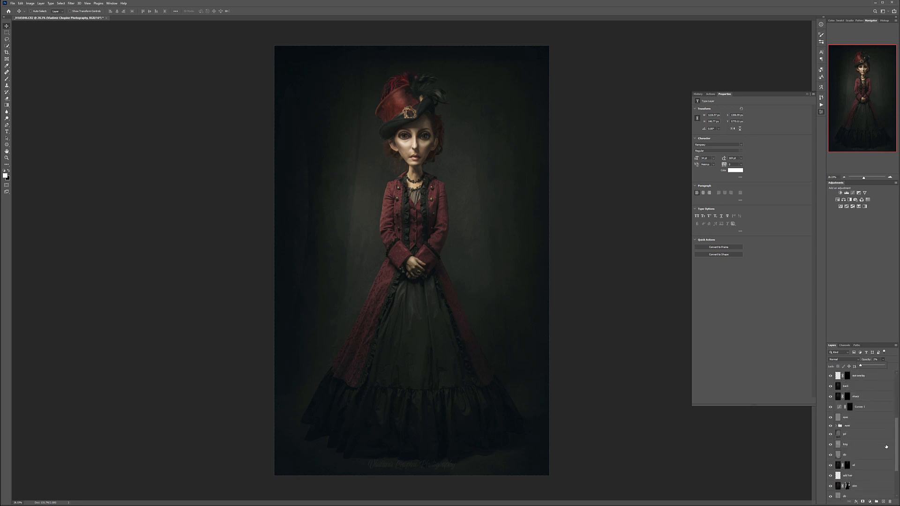
{"action": "left_click", "coordinate": [872, 484], "text": "shift"}
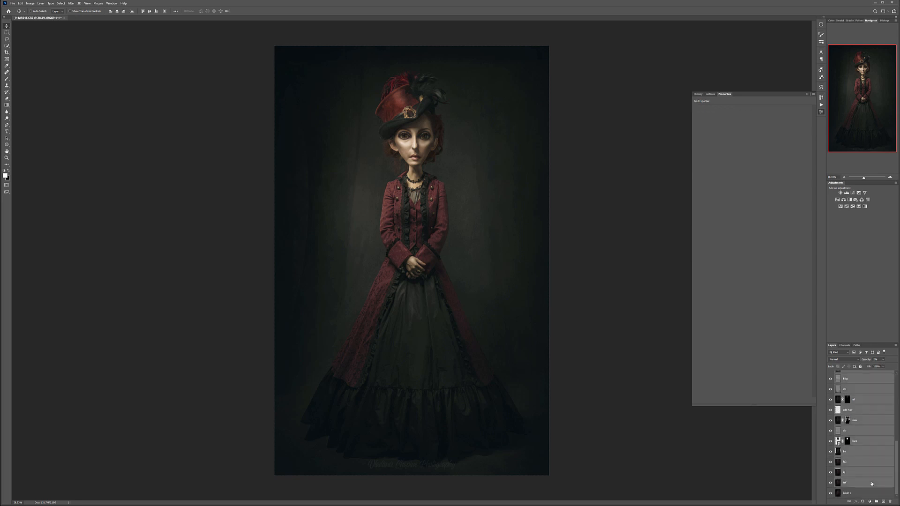
{"action": "key", "text": "ctrl+g"}
{"action": "double_click", "coordinate": [847, 374]}
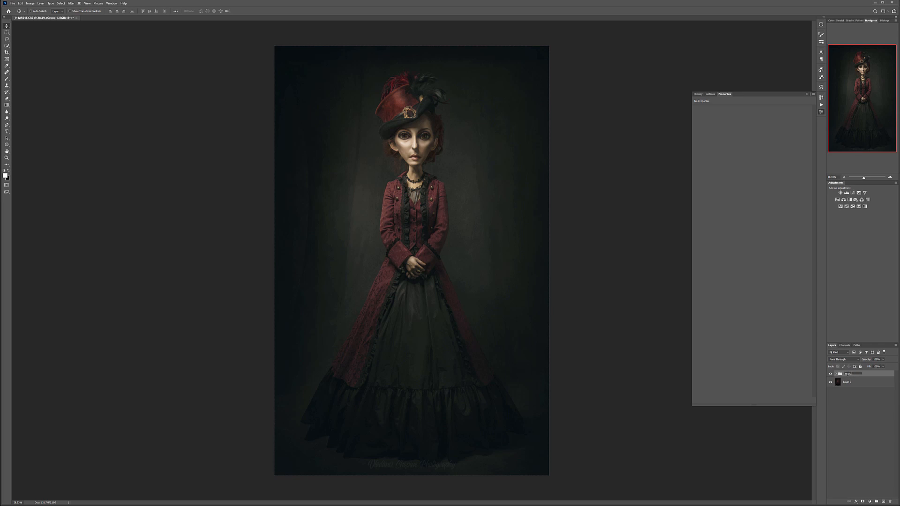
{"action": "type", "text": "retouching"}
{"action": "key", "text": "Return"}
- Compare the finished doll-like portrait with the original photo using the retouching group's visibility
{"action": "left_click", "coordinate": [830, 375]}
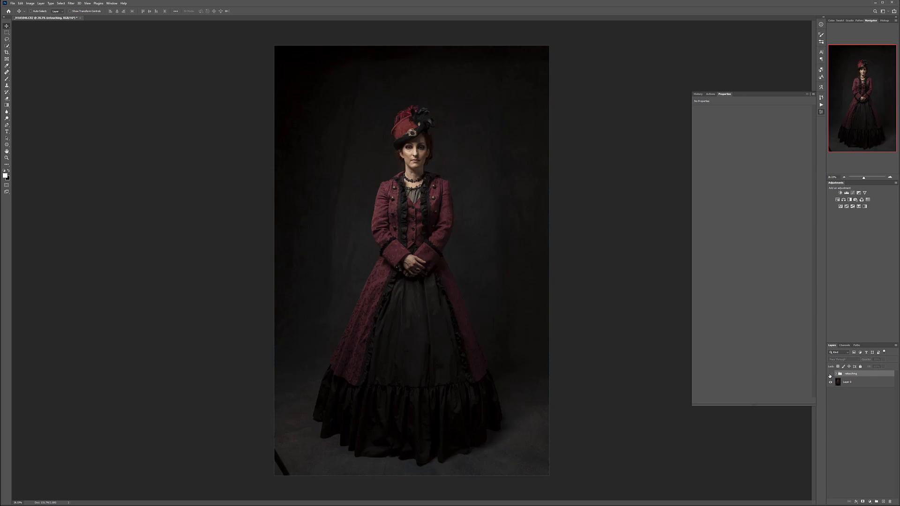
{"action": "left_click", "coordinate": [830, 375]}
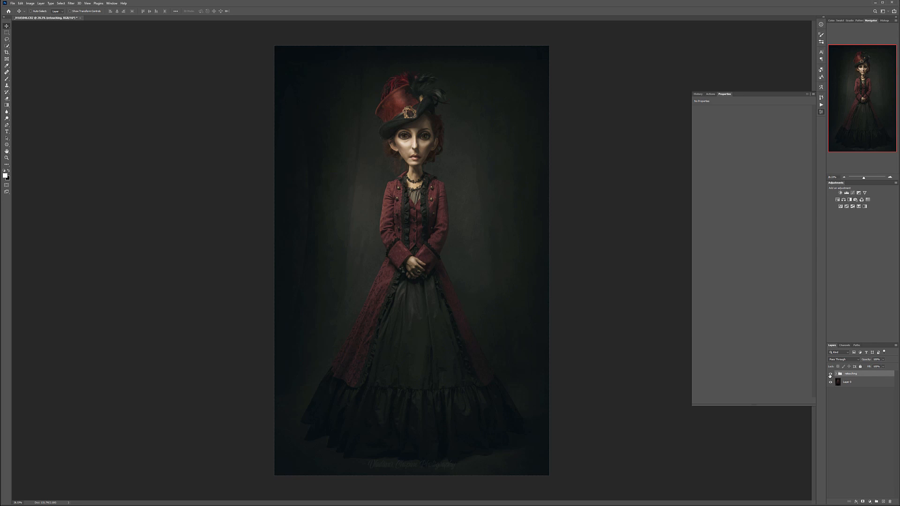
{"action": "left_click", "coordinate": [830, 375]}
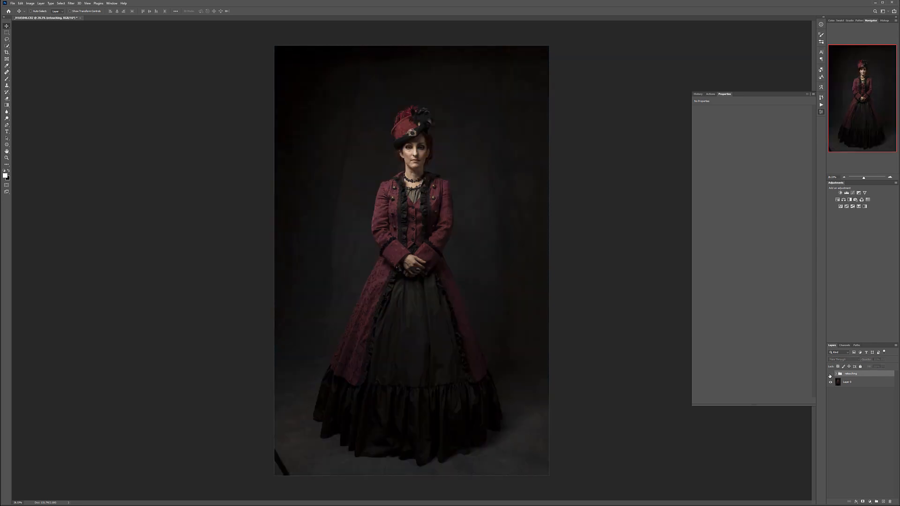
{"action": "left_click", "coordinate": [830, 375]}
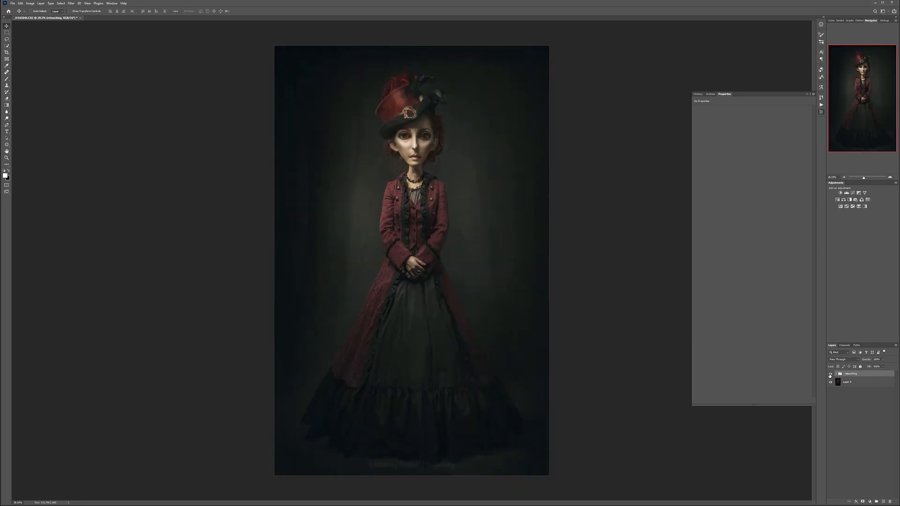
{"action": "left_click", "coordinate": [830, 376]}
{"action": "left_click", "coordinate": [831, 375]}
{"action": "left_click", "coordinate": [830, 375]}
{"action": "left_click", "coordinate": [830, 375]}
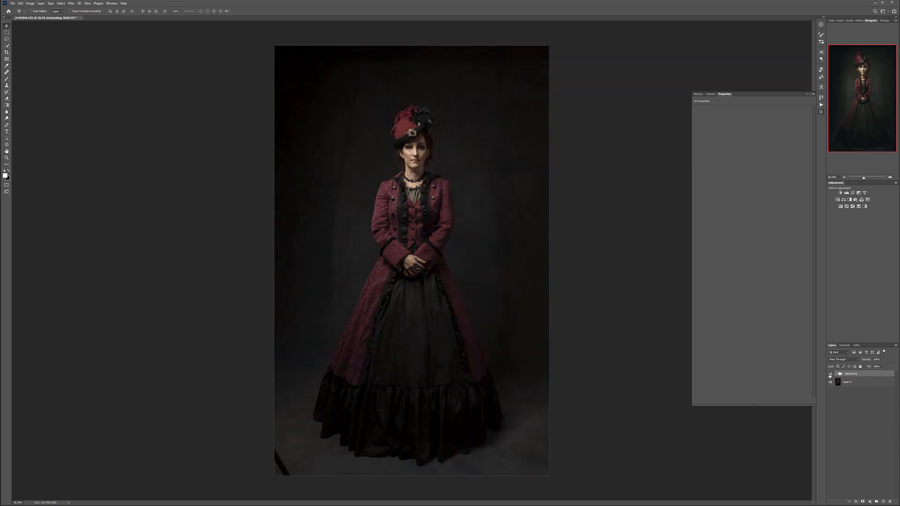
{"action": "left_click", "coordinate": [830, 375]}
{"action": "left_click", "coordinate": [830, 375]}
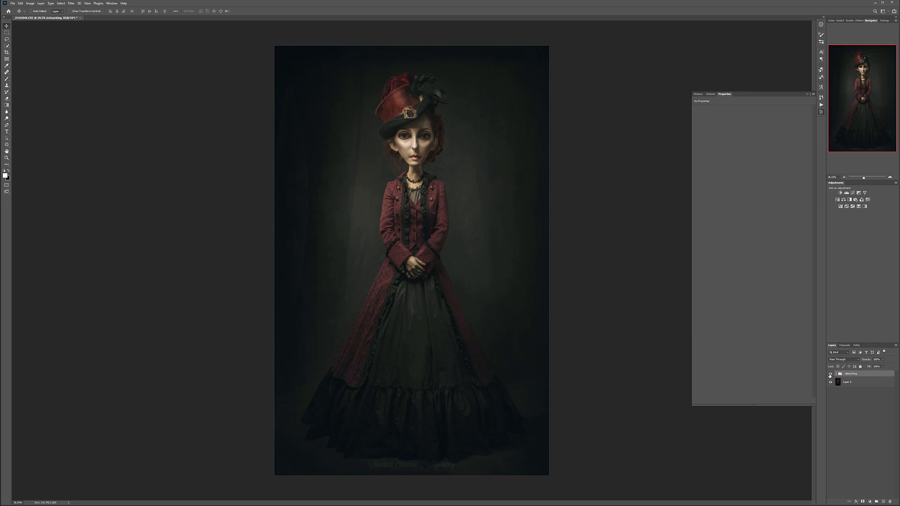